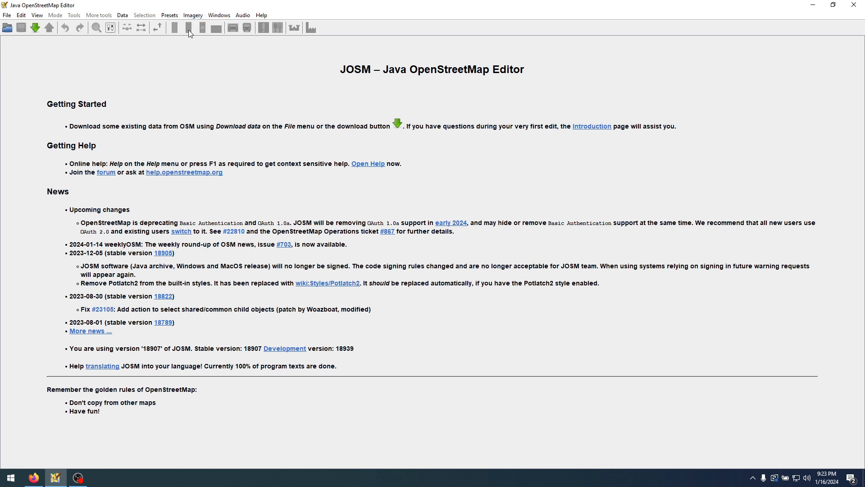
Add the OpenStreetMap Carto (Standard) imagery as a background layer
left_click(195, 16)
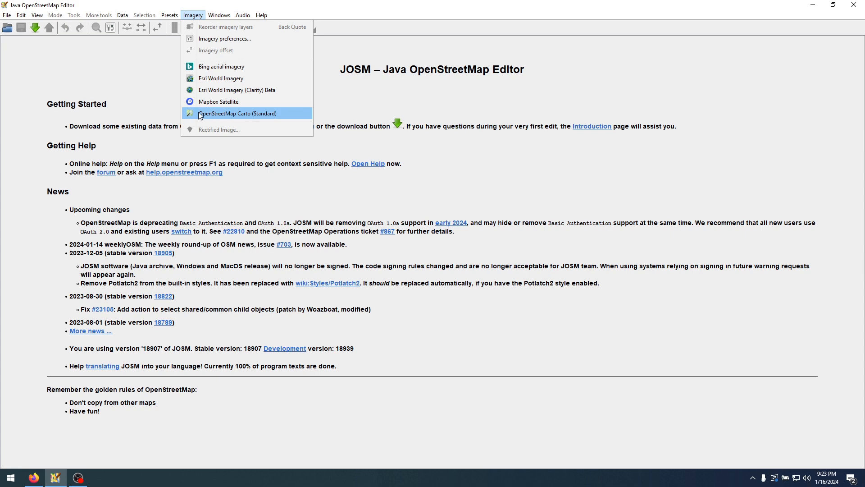
left_click(252, 115)
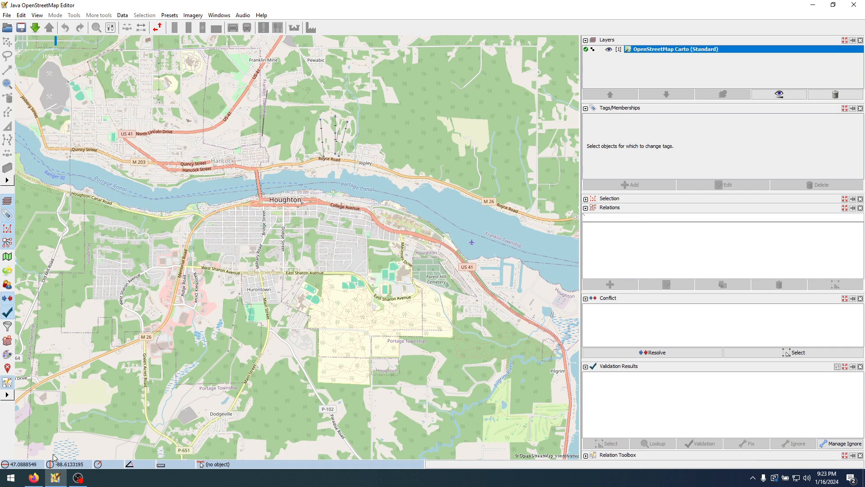
Consult the city shuttle route map in Firefox, and download OpenStreetMap data in JOSM for the Houghton area containing the route
left_click(34, 478)
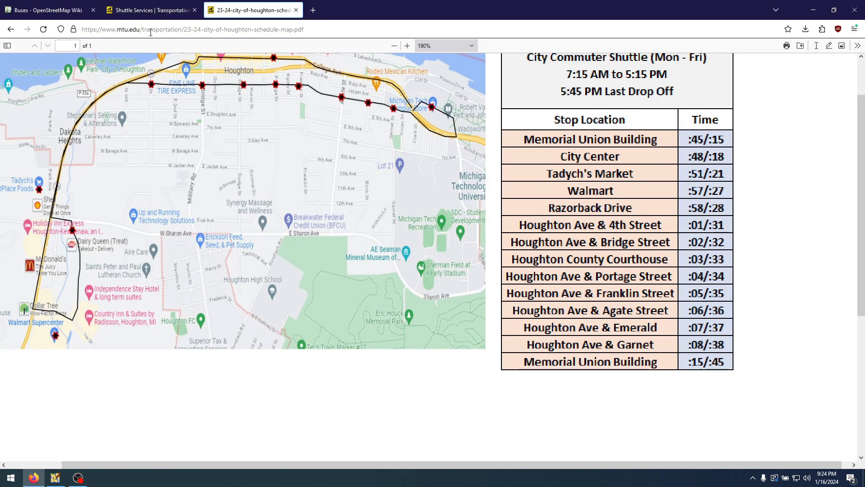
scroll(304, 232, "up", 2)
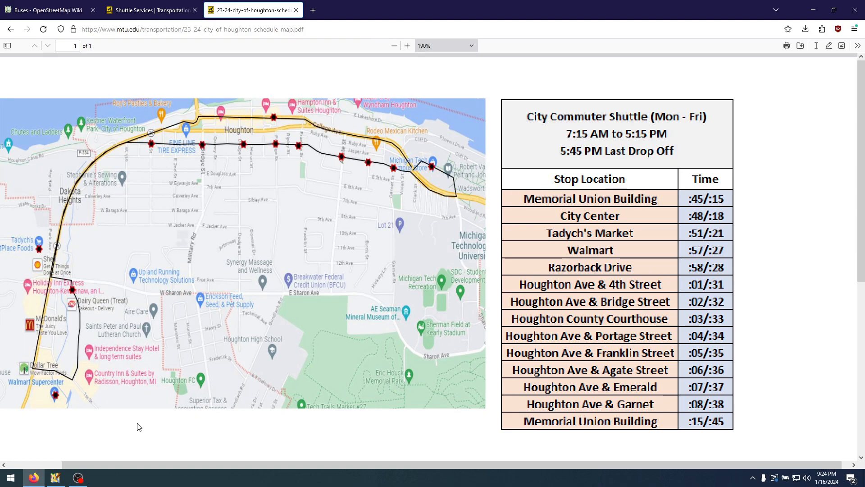
left_click(55, 477)
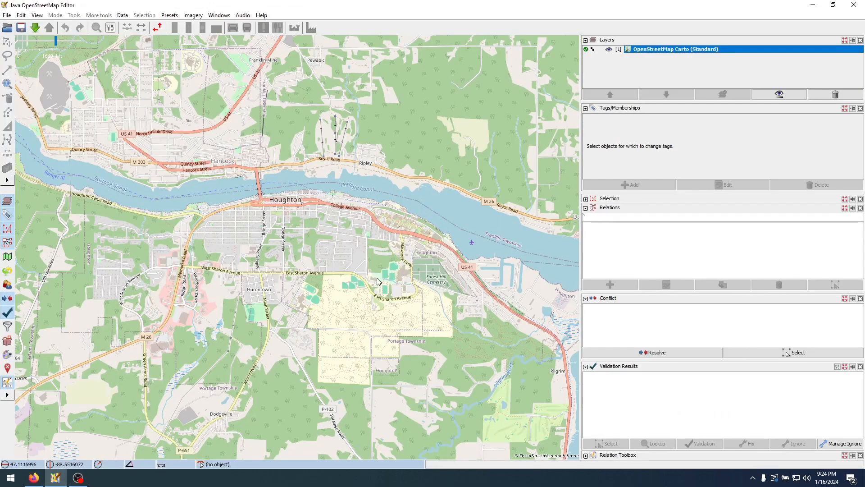
scroll(290, 225, "up", 2)
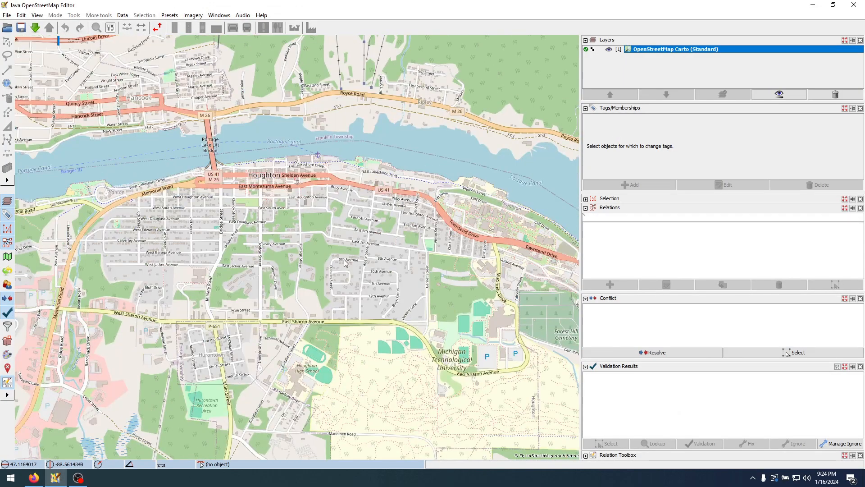
left_click_drag(328, 255, 336, 216)
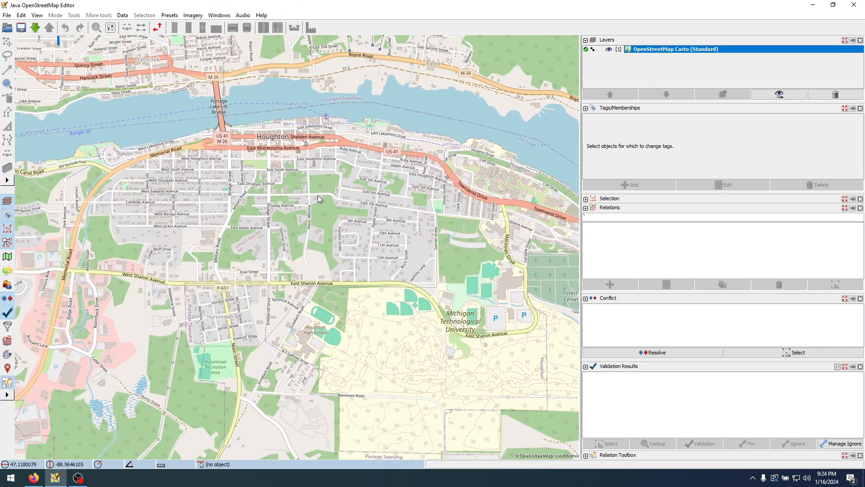
left_click(35, 28)
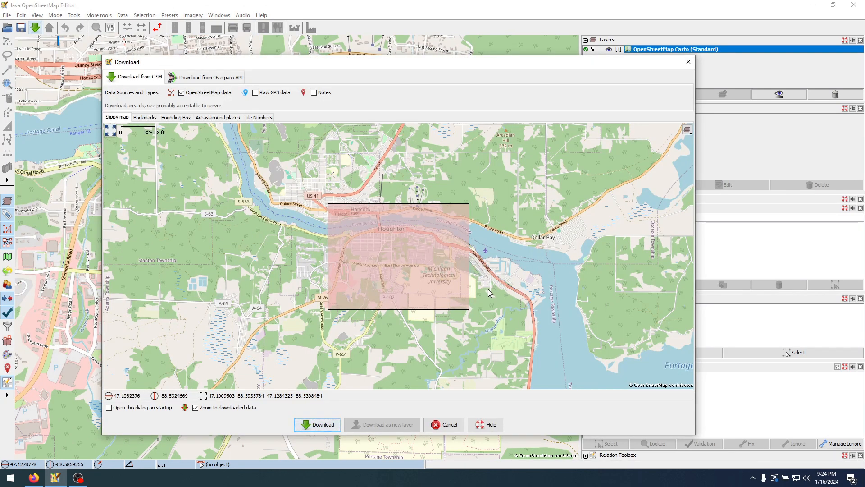
left_click(328, 424)
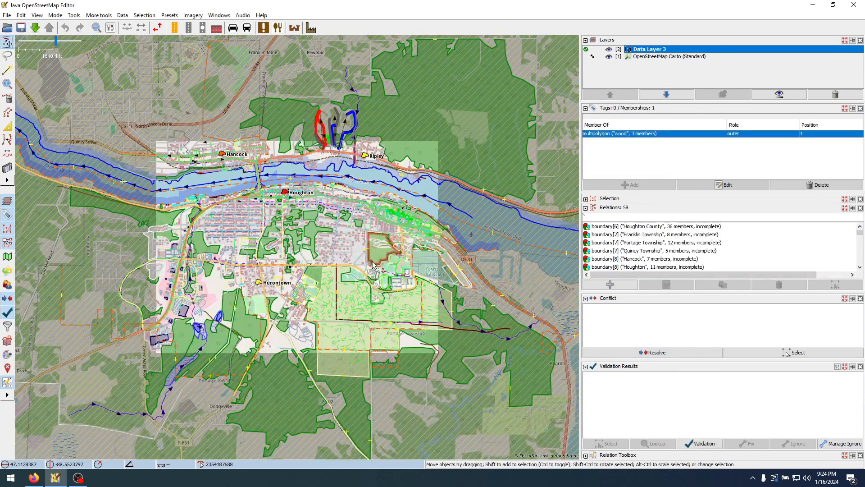
Locate the Memorial Union Building shuttle stop on East Houghton Avenue and examine the footway beside it
scroll(346, 216, "up", 6)
scroll(443, 245, "up", 3)
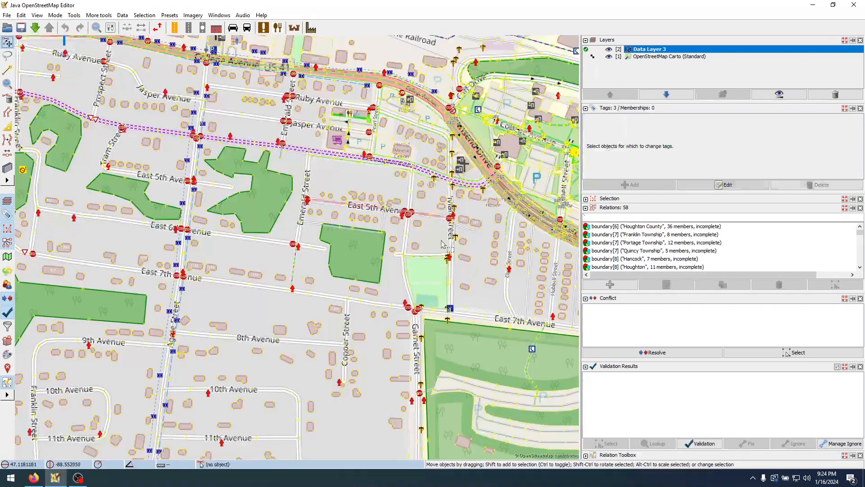
scroll(457, 220, "up", 3)
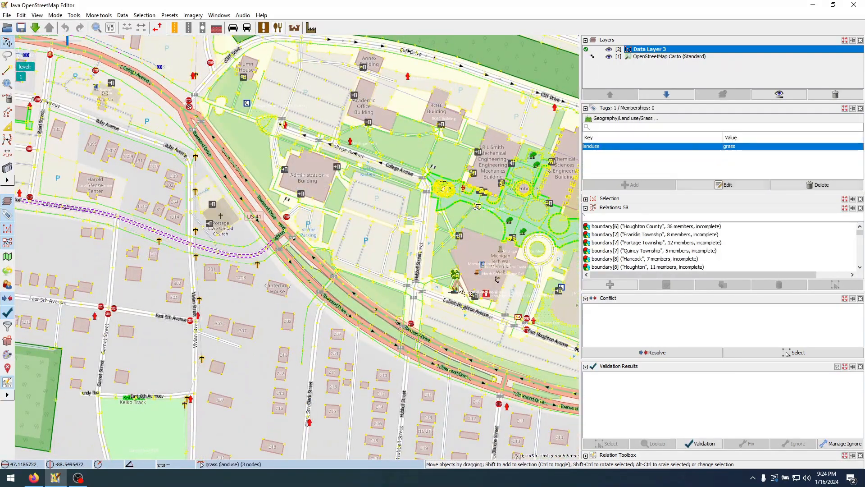
scroll(459, 289, "up", 1)
scroll(379, 271, "up", 1)
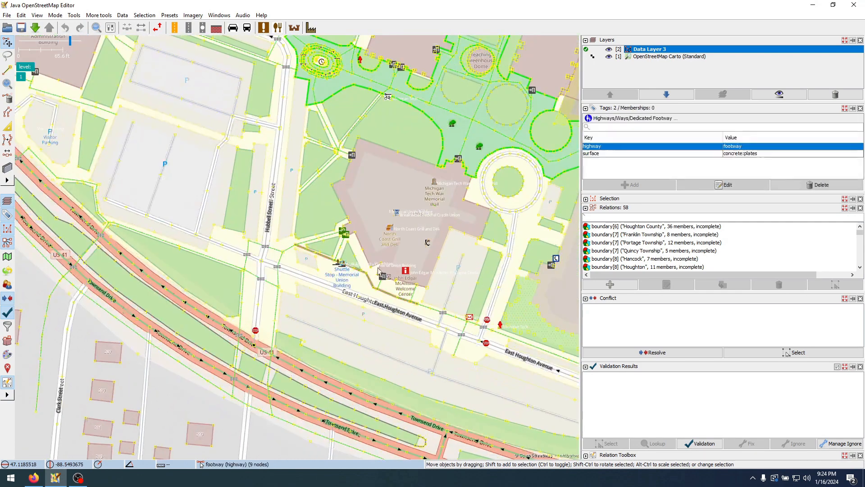
scroll(350, 290, "up", 2)
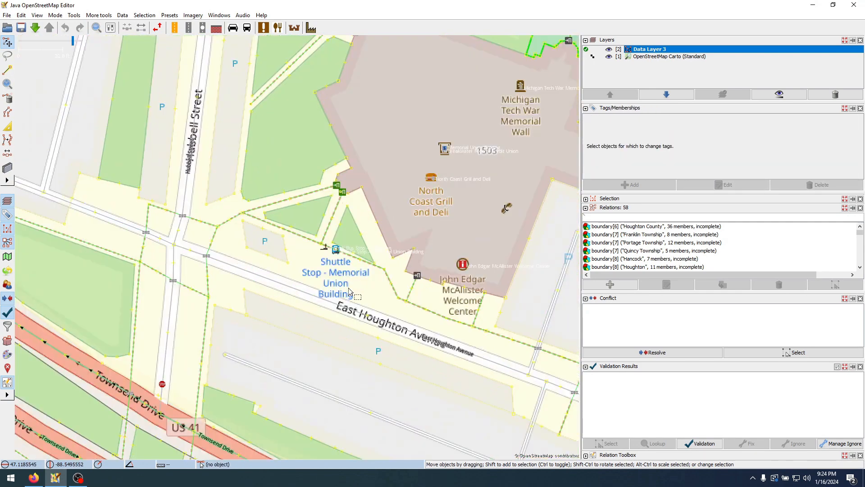
scroll(349, 289, "up", 1)
left_click(334, 216)
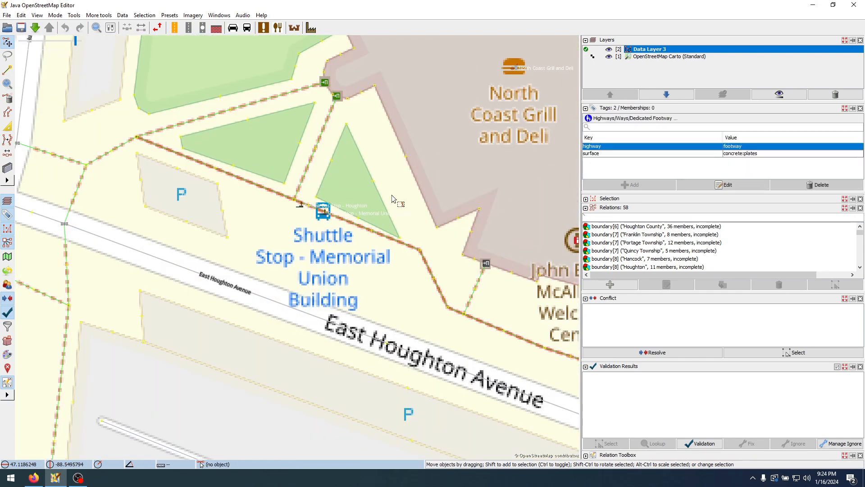
left_click(392, 198)
Reduce the OpenStreetMap Carto (Standard) layer's opacity to about 30%
left_click(664, 57)
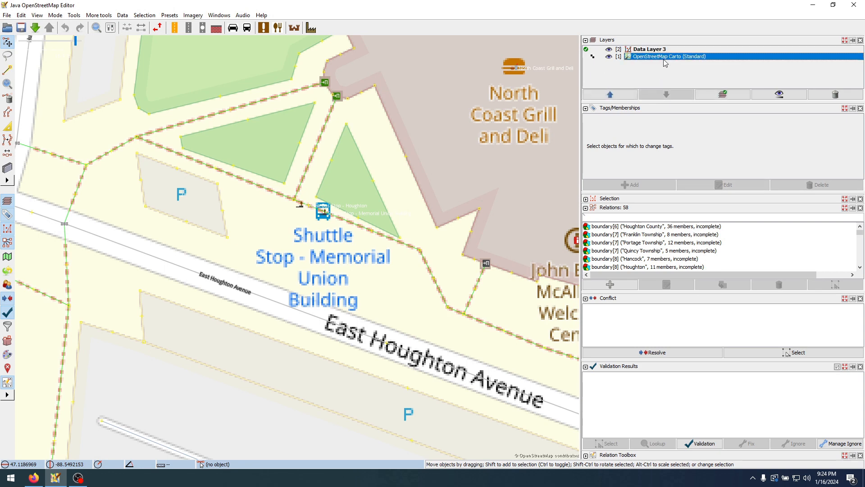
left_click(779, 94)
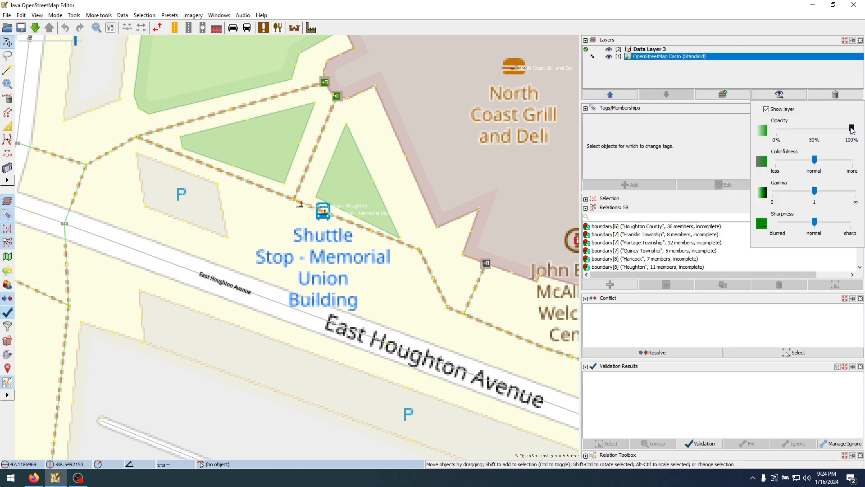
left_click_drag(852, 129, 799, 131)
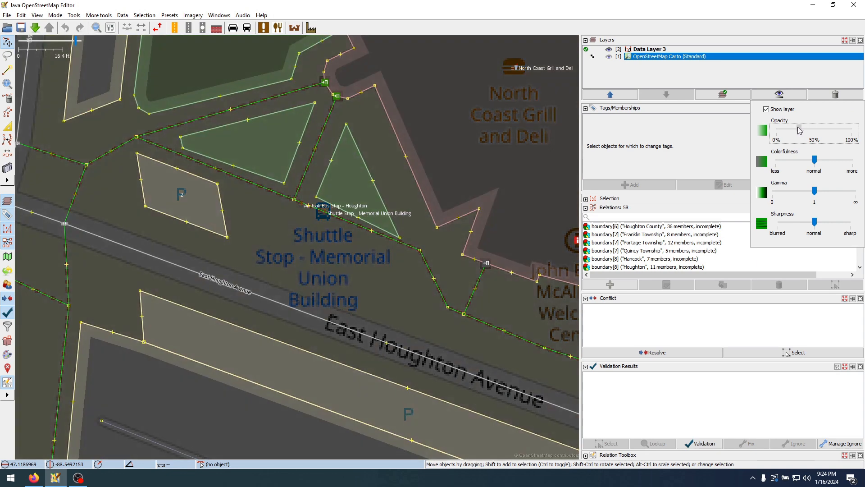
left_click(356, 283)
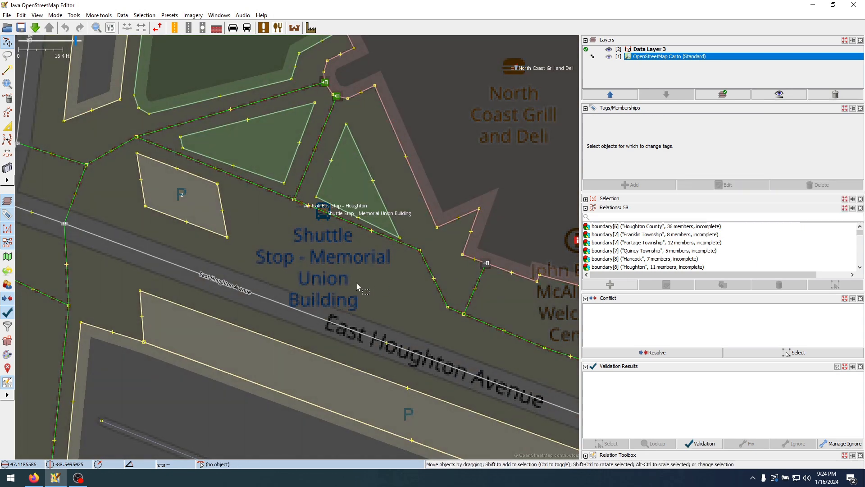
left_click(320, 212)
left_click(325, 226)
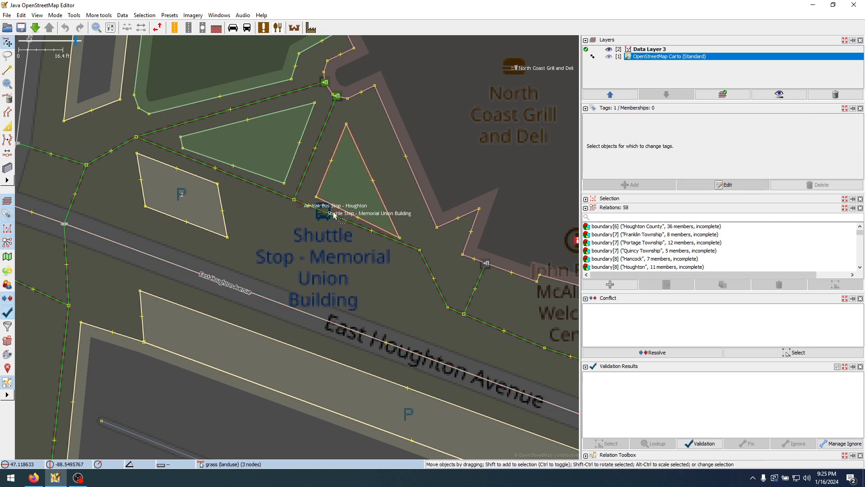
left_click(278, 303)
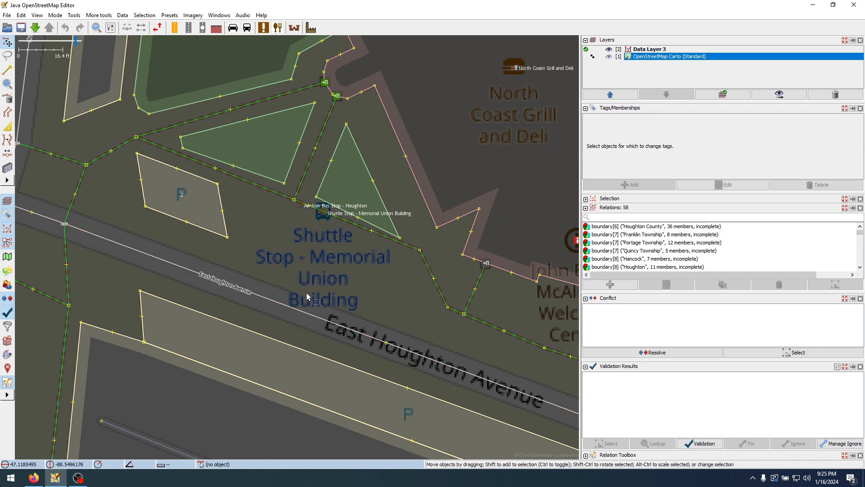
left_click(307, 296)
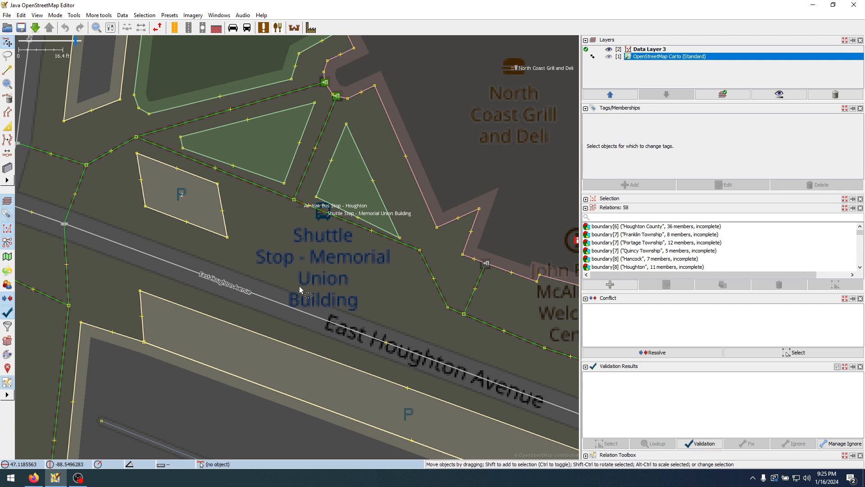
left_click(282, 308)
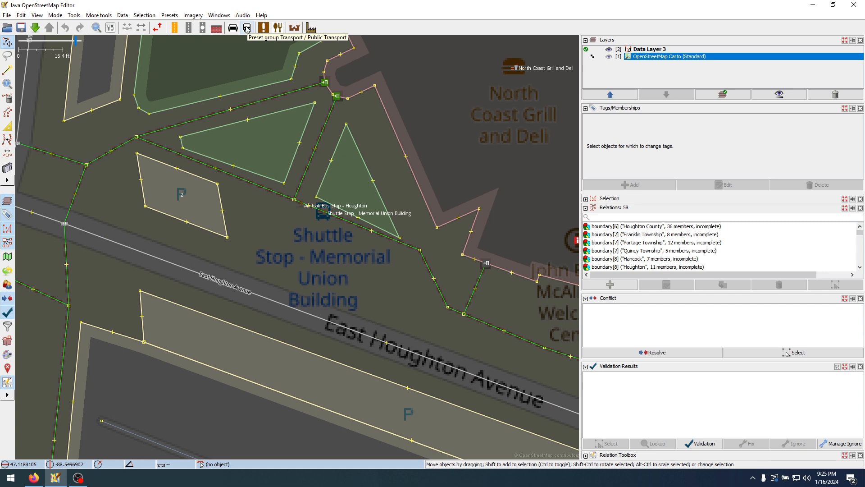
Start a Public Transport Route (Bus) preset and set its route type to bus
left_click(246, 29)
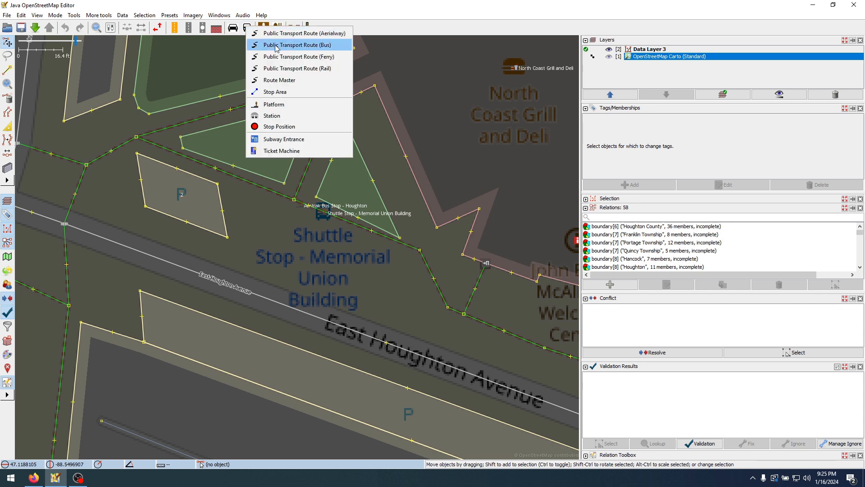
left_click(337, 47)
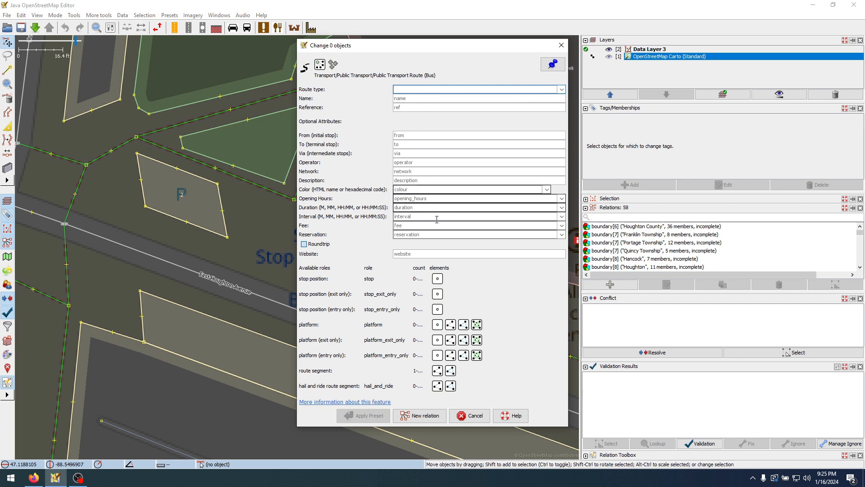
left_click(562, 90)
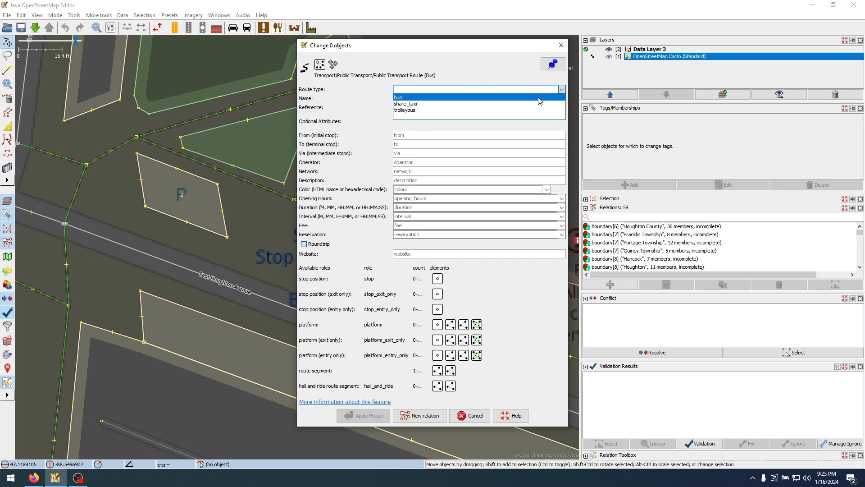
left_click(539, 99)
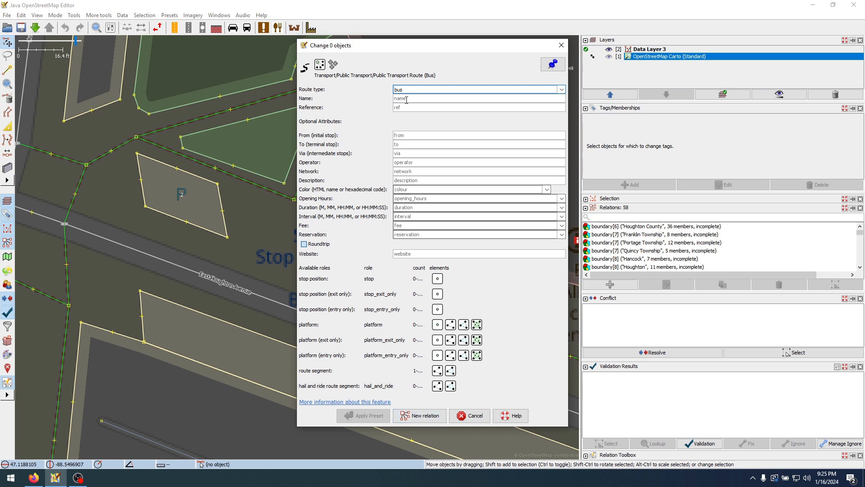
Name the route "City Commuter Shuttle" after the schedule in the browser, and create a new relation from the preset
left_click(407, 98)
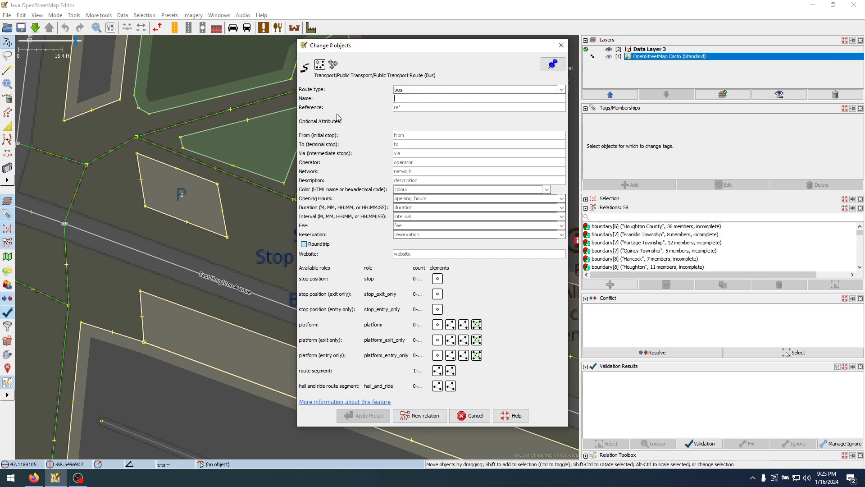
left_click(415, 108)
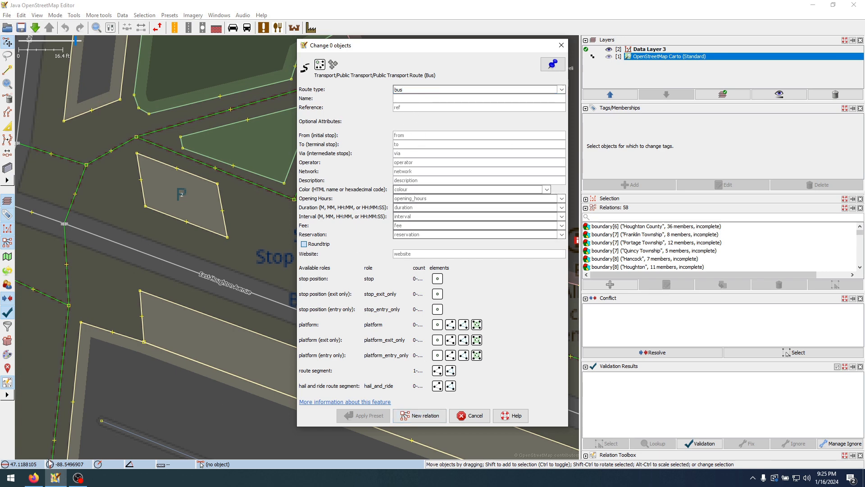
left_click(34, 478)
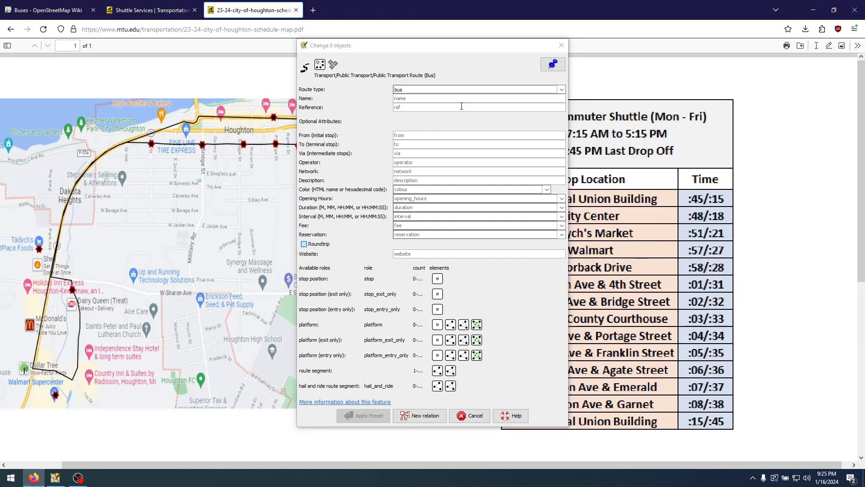
left_click(36, 478)
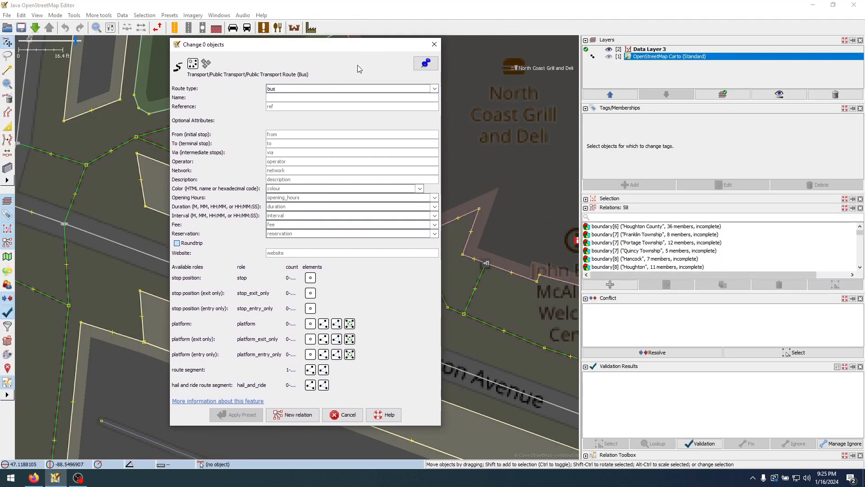
left_click(36, 478)
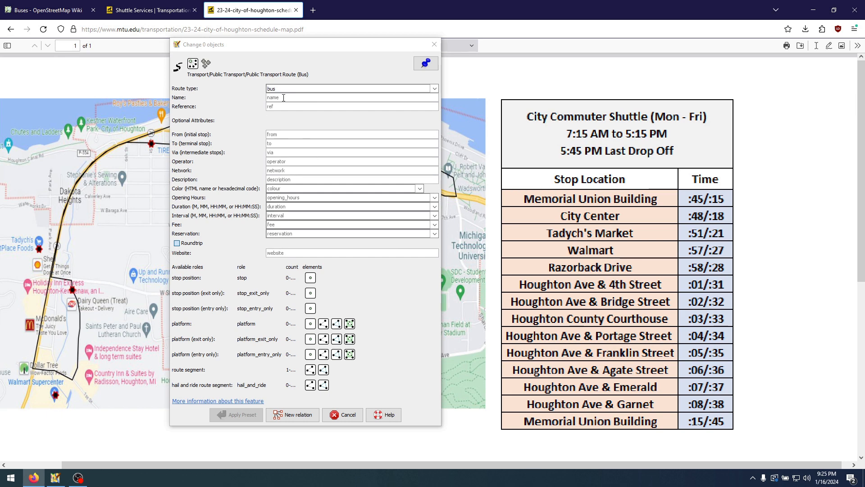
left_click(284, 97)
type("City Comm")
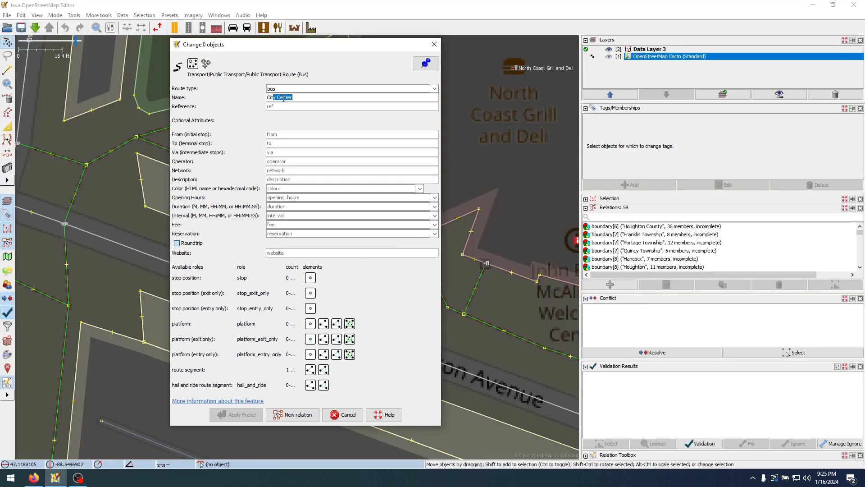
type("uter SHutt")
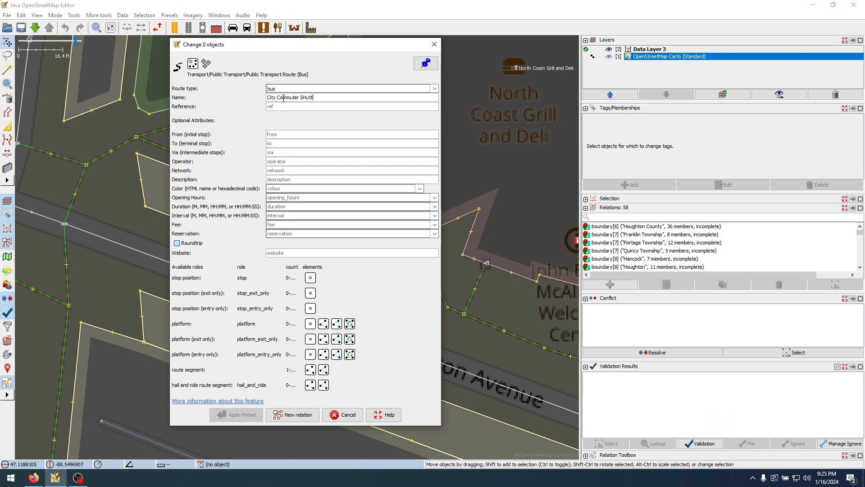
key("BackSpace")
key("BackSpace")
type("hu")
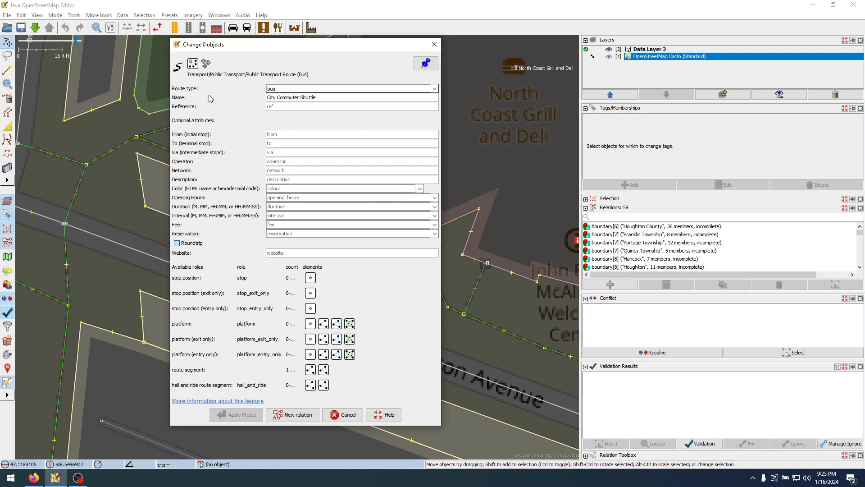
left_click(294, 414)
left_click_drag(698, 43, 716, 41)
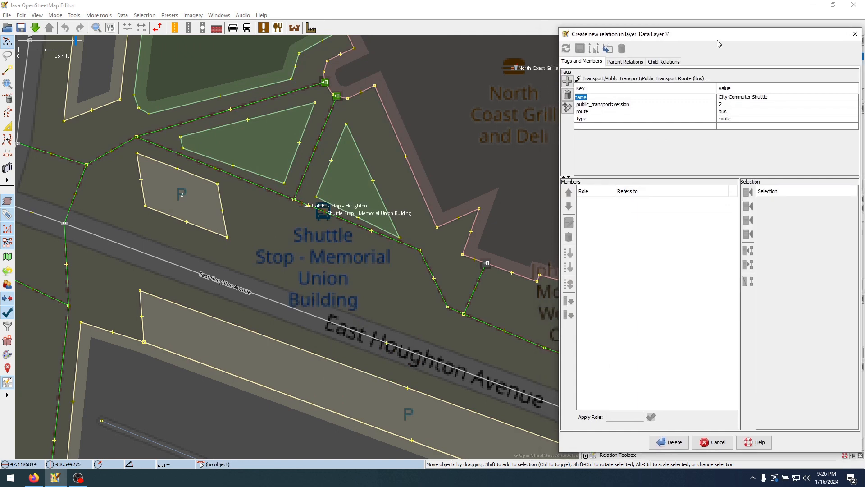
Add a ref tag with the value 60 to the City Commuter Shuttle relation
left_click(718, 98)
left_click_drag(767, 99, 713, 98)
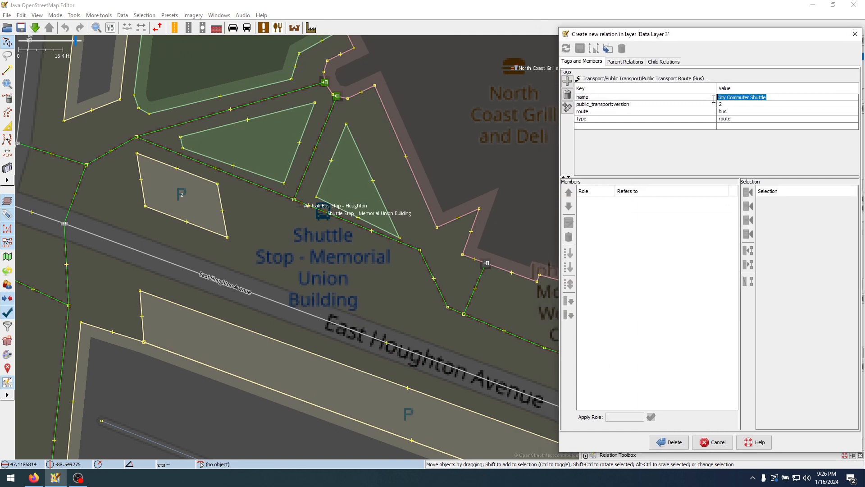
left_click(654, 125)
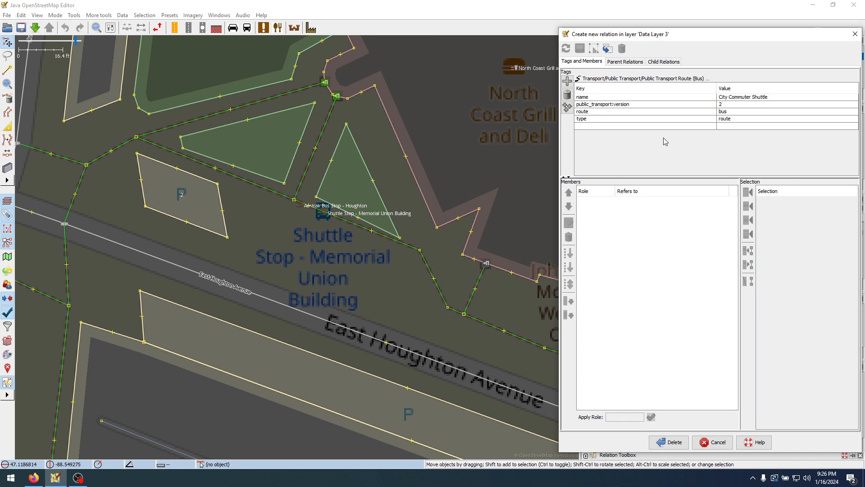
type("ref")
left_click(723, 127)
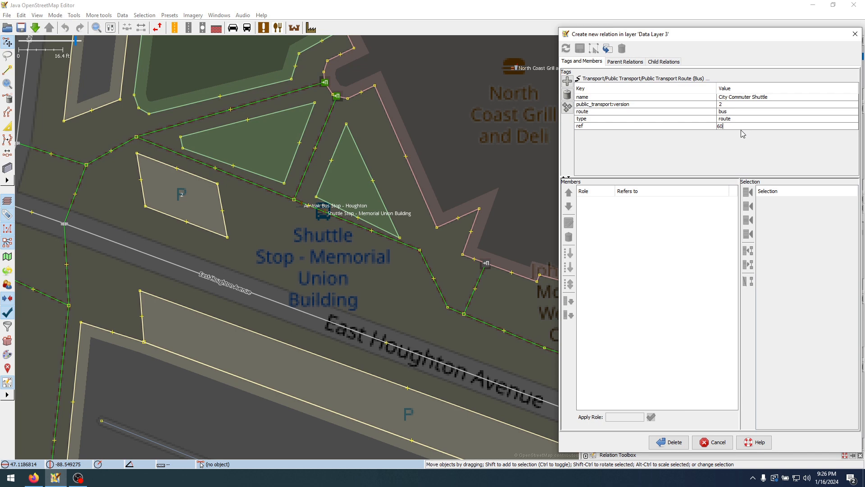
key("Return")
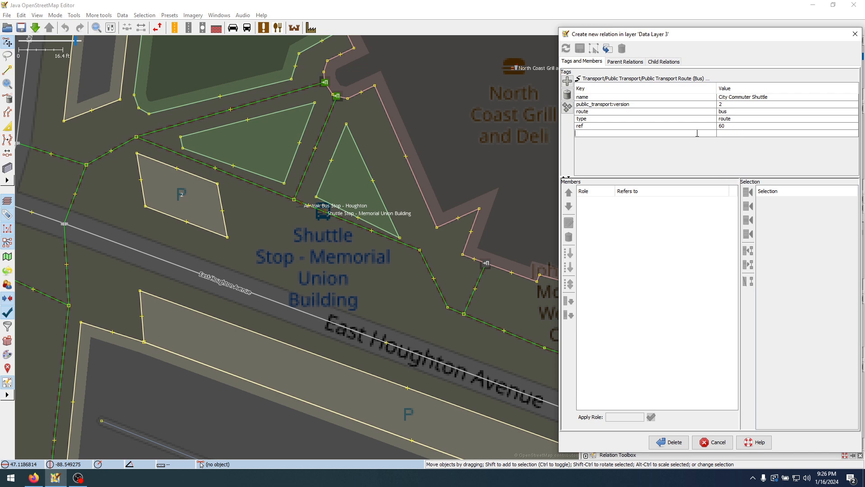
Delete the ref tag and its value from the relation's tags
left_click(568, 96)
left_click(569, 95)
left_click(649, 234)
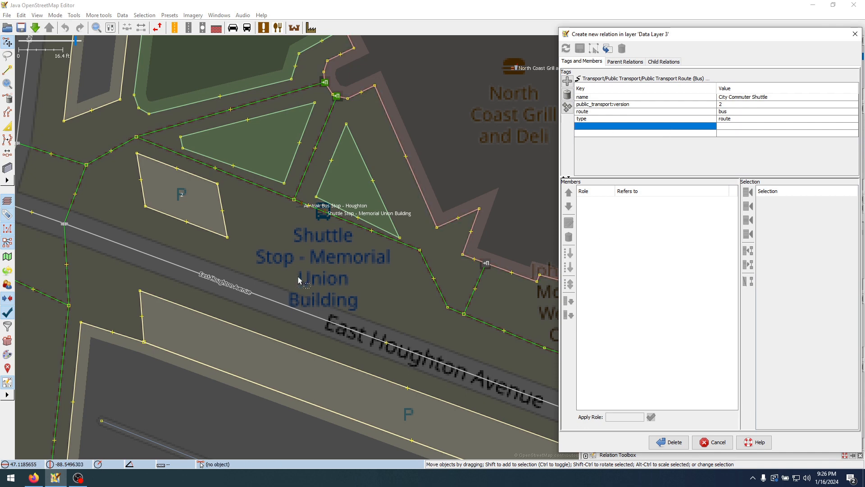
Add the East Houghton Avenue way beside the Memorial Union Building shuttle stop as the relation's first member
left_click(286, 261)
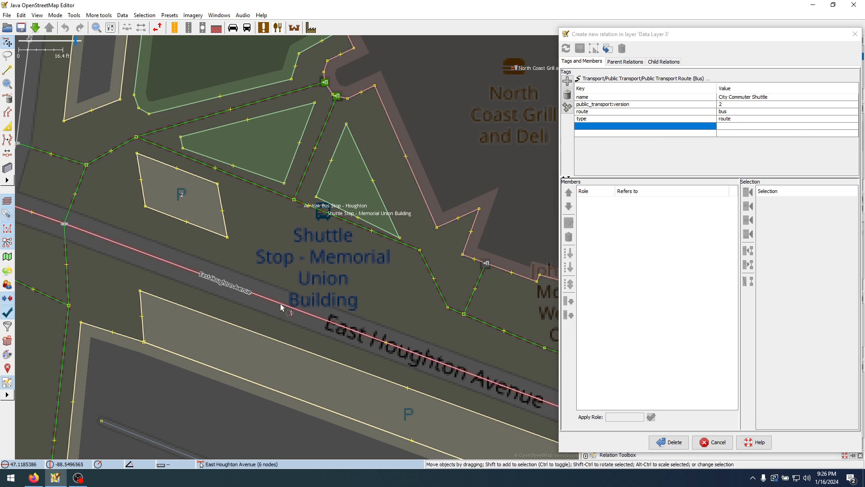
left_click(240, 293)
left_click_drag(286, 258, 397, 245)
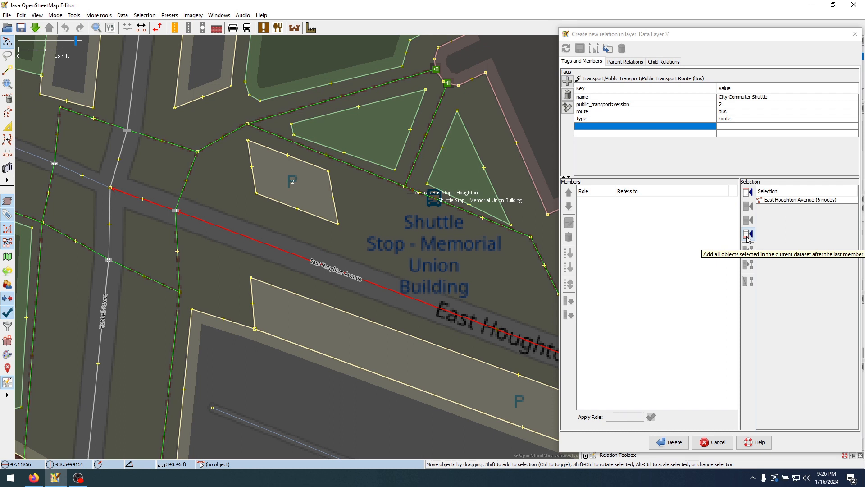
left_click(746, 193)
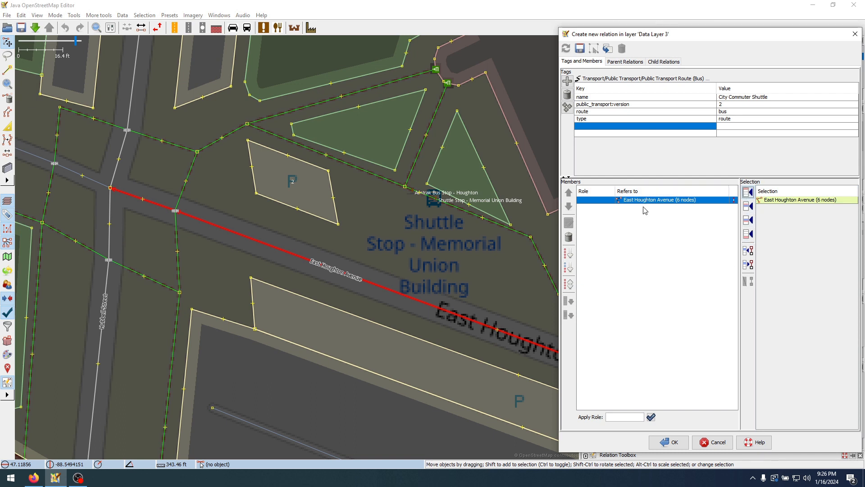
Add the Hubbell Street way that crosses East Houghton Avenue after the relation's last member
left_click_drag(247, 262, 327, 226)
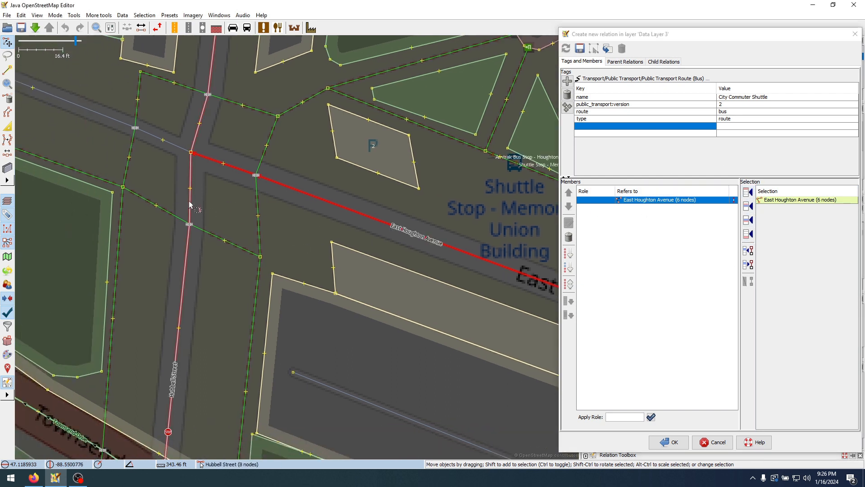
left_click(225, 212)
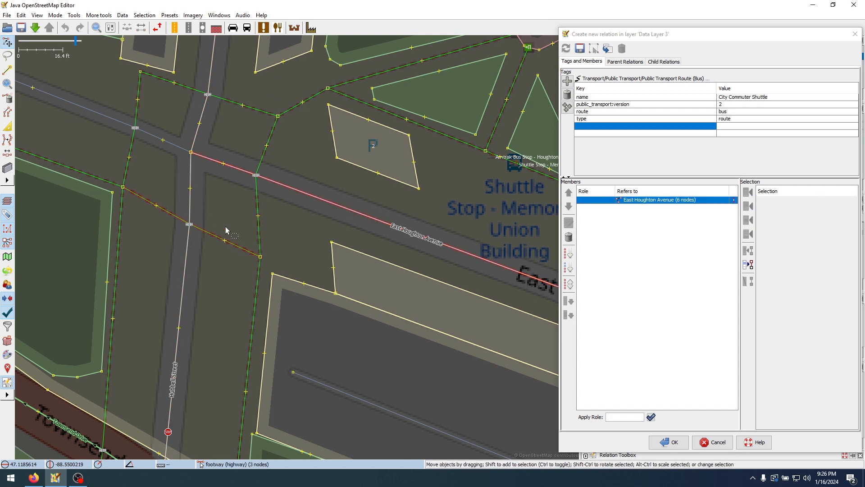
left_click(188, 207)
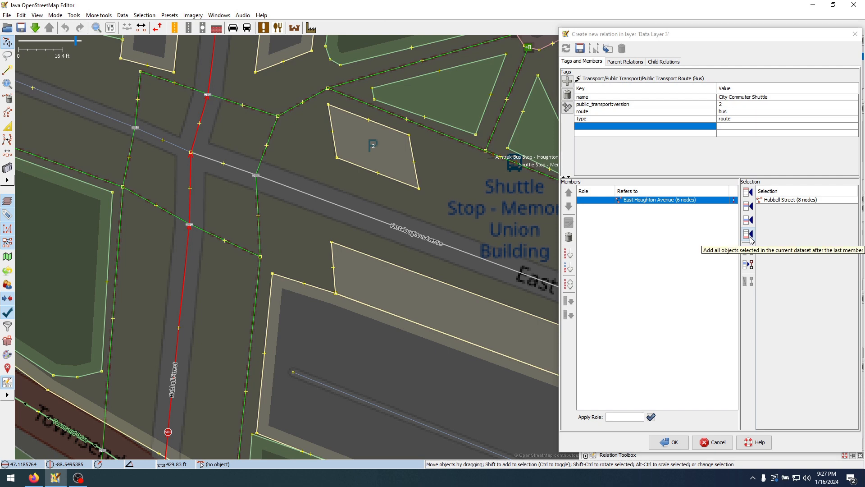
left_click(749, 235)
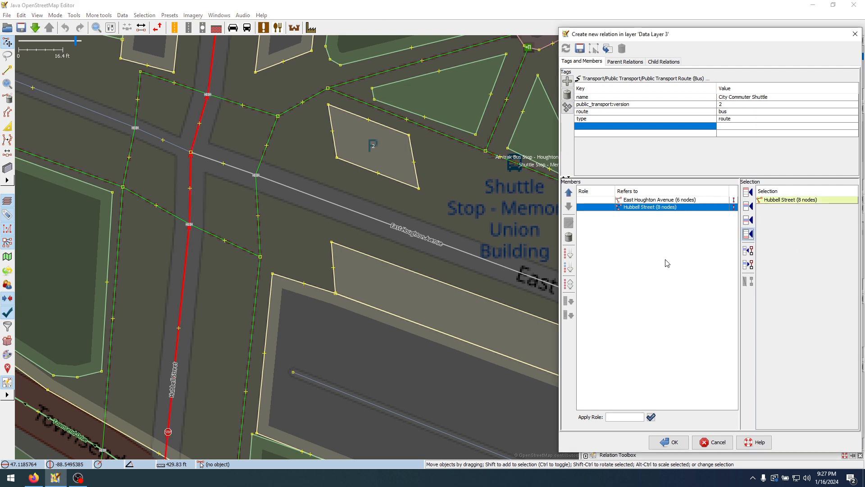
Append three consecutive Townsend Drive ways, from Hubbell Street northwest past the visitor parking entrance, after the relation's last member
left_click(320, 177)
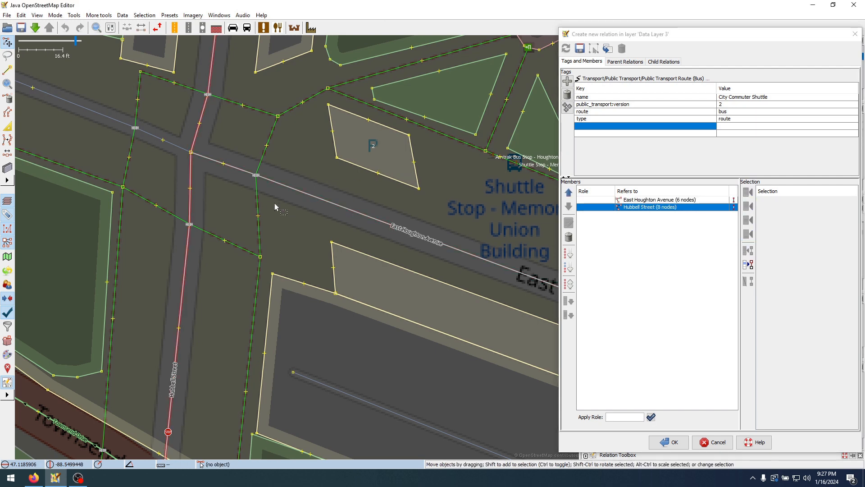
scroll(275, 202, "down", 2)
left_click_drag(292, 225, 370, 180)
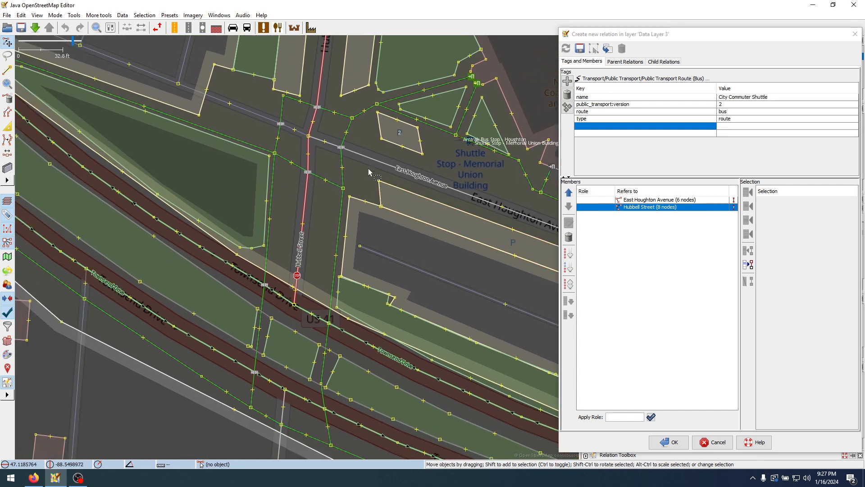
left_click(285, 300)
left_click_drag(140, 165, 321, 288)
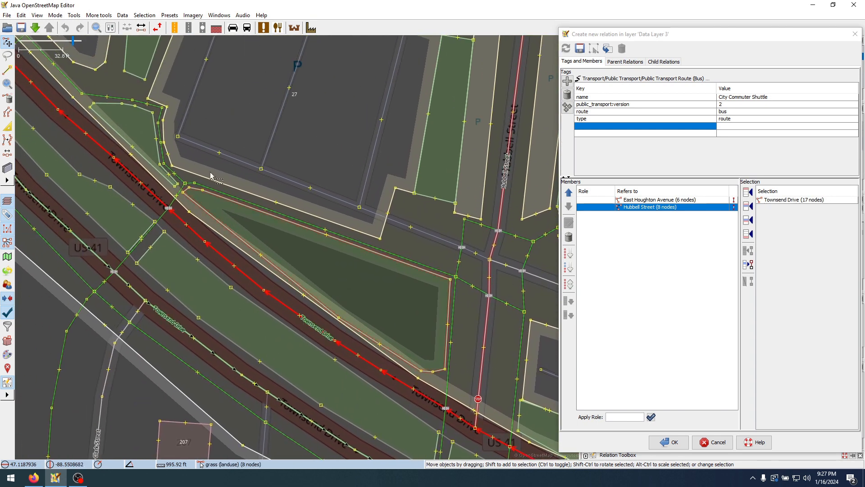
left_click_drag(183, 143, 358, 305)
left_click_drag(189, 165, 271, 238)
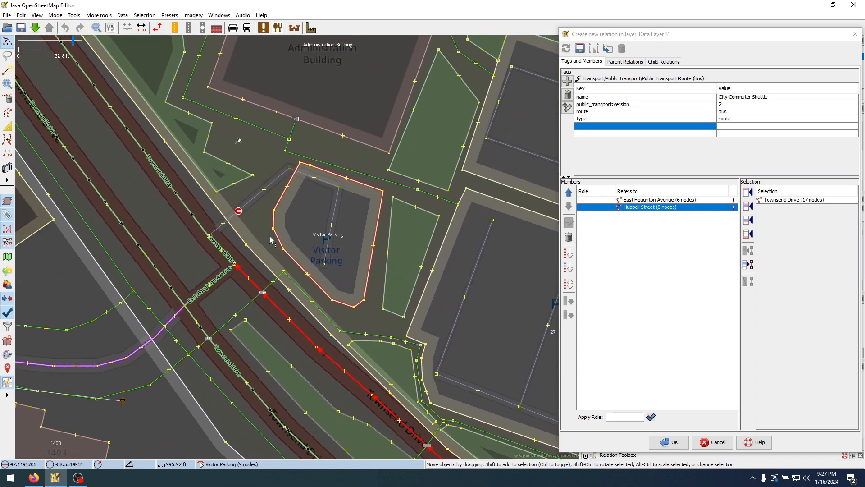
left_click(217, 247, "shift")
scroll(224, 254, "up", 4)
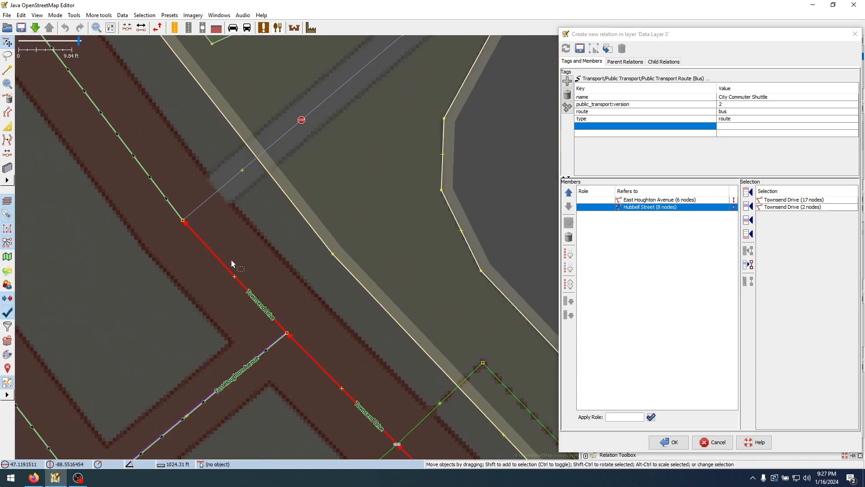
scroll(219, 260, "down", 2)
left_click(190, 225, "shift")
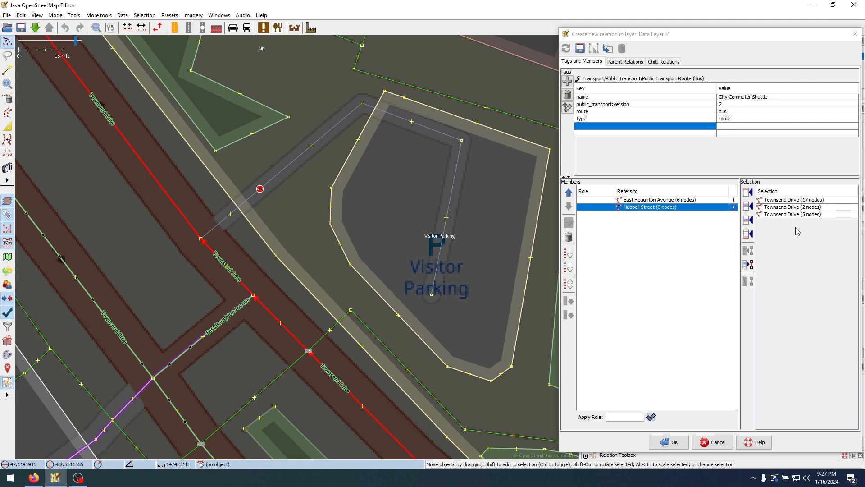
left_click(748, 233)
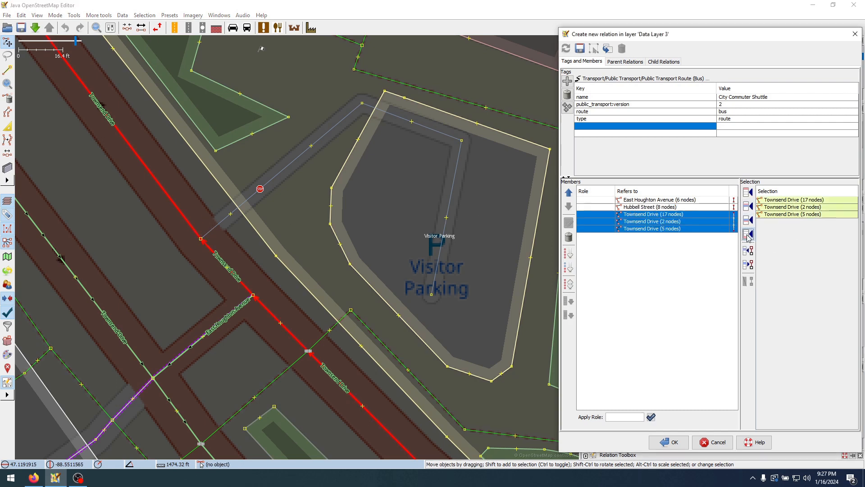
Check how the East Houghton Avenue, Hubbell Street and Townsend Drive members connect, and zoom to the East Houghton Avenue member
left_click(649, 200)
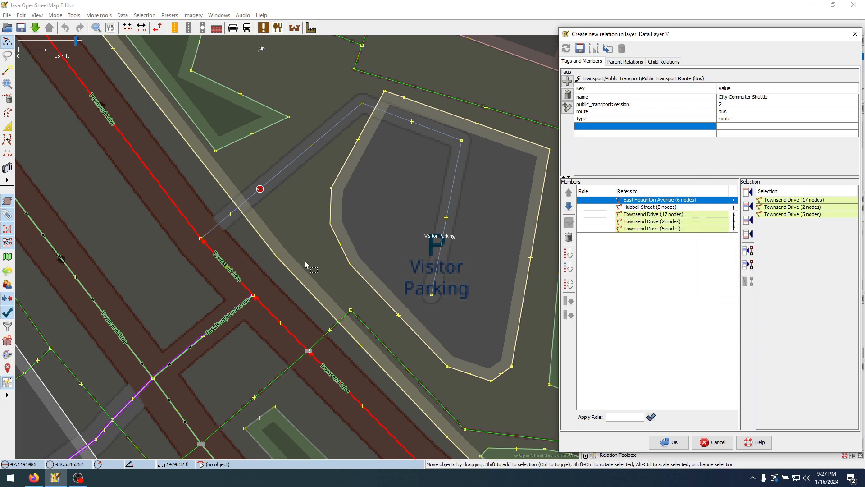
scroll(307, 258, "down", 2)
left_click_drag(429, 289, 191, 157)
left_click_drag(290, 184, 108, 96)
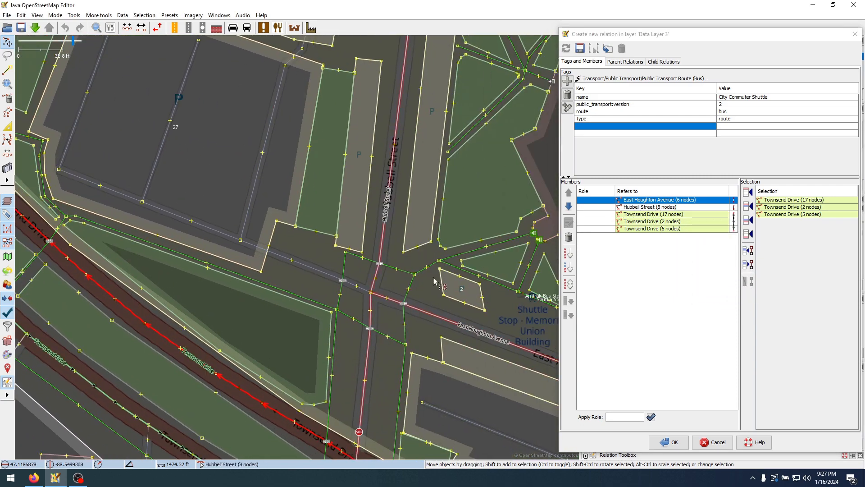
left_click_drag(435, 280, 340, 150)
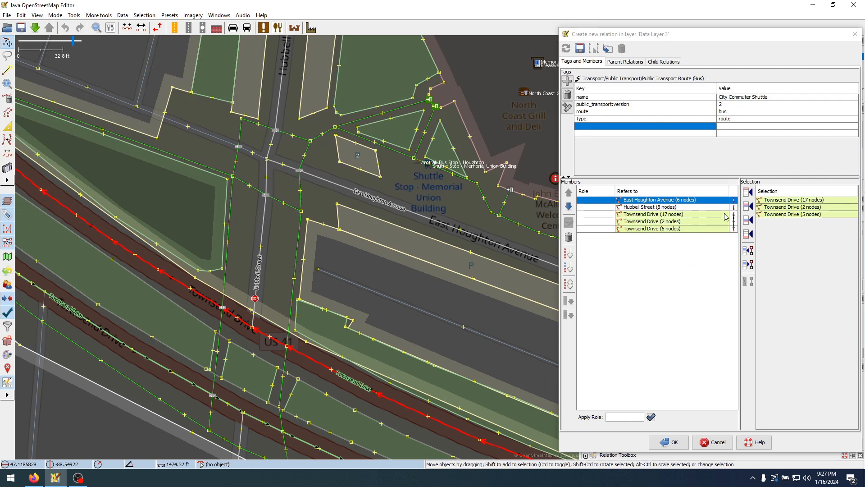
left_click(695, 255)
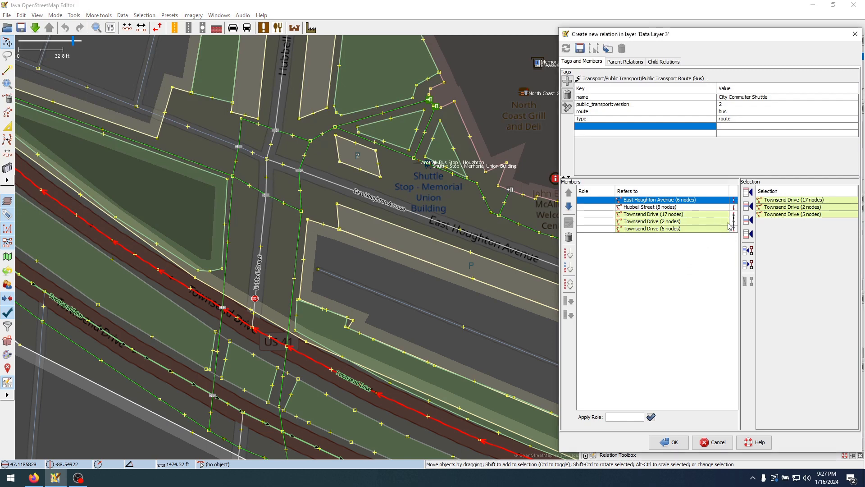
left_click(732, 207)
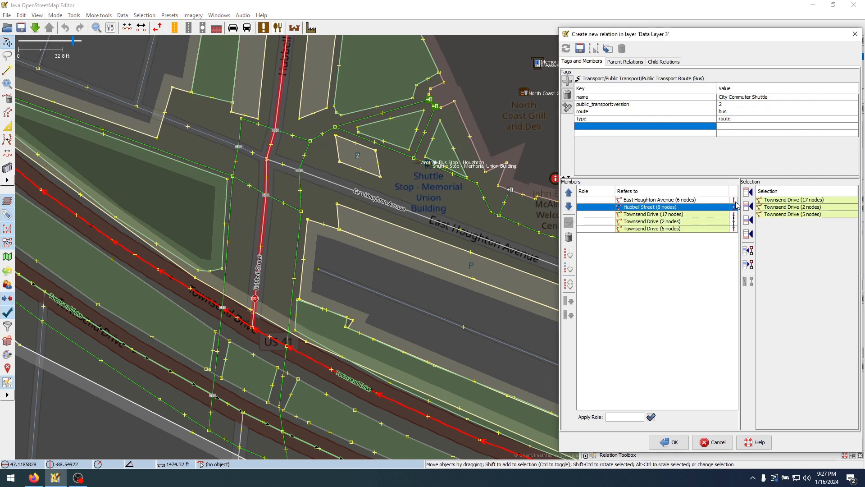
left_click(735, 201)
right_click(736, 203)
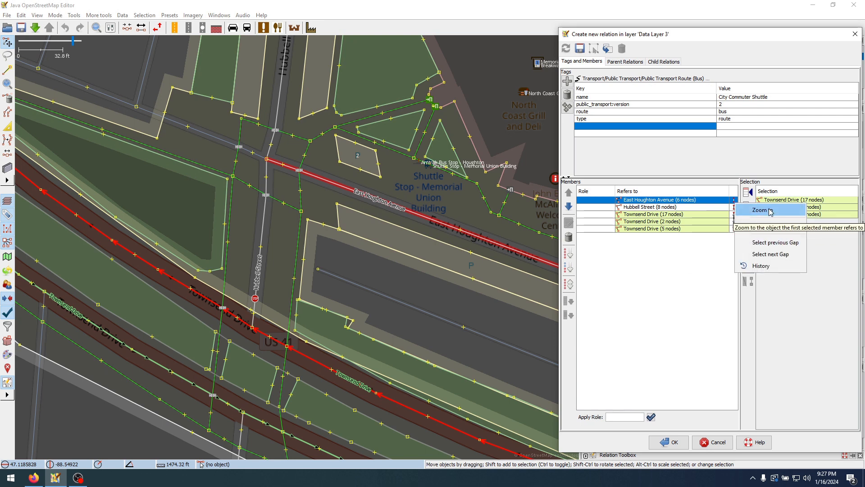
left_click(771, 212)
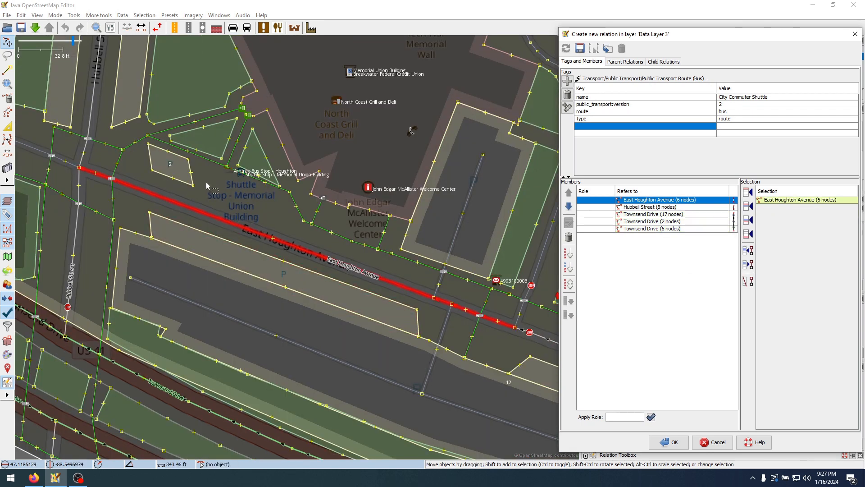
Compare the extents of the East Houghton Avenue, Hubbell Street and first Townsend Drive members around their junctions
left_click(678, 208)
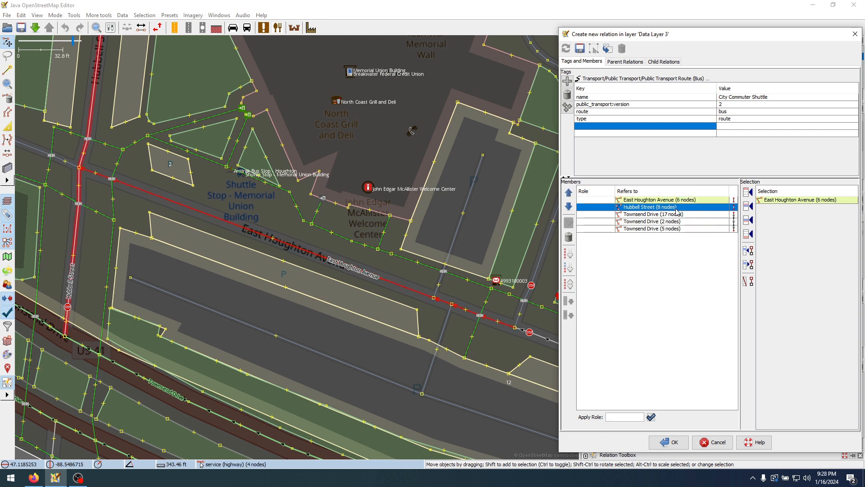
left_click(676, 201)
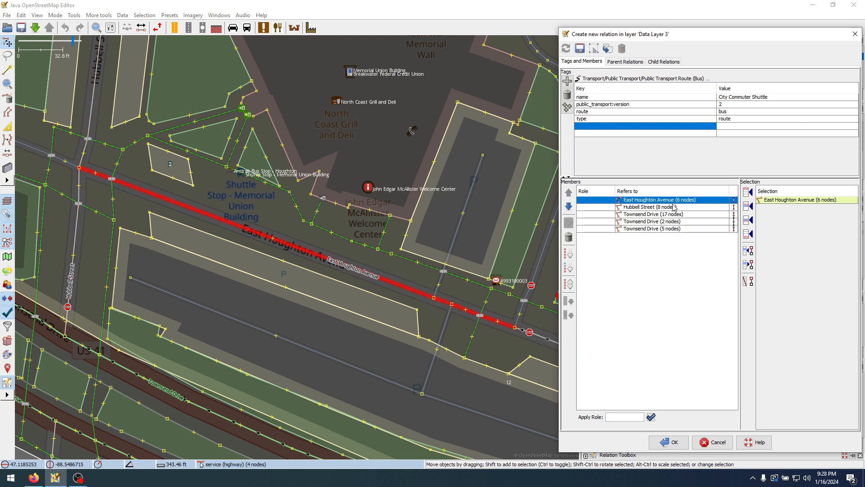
left_click(674, 208, "shift")
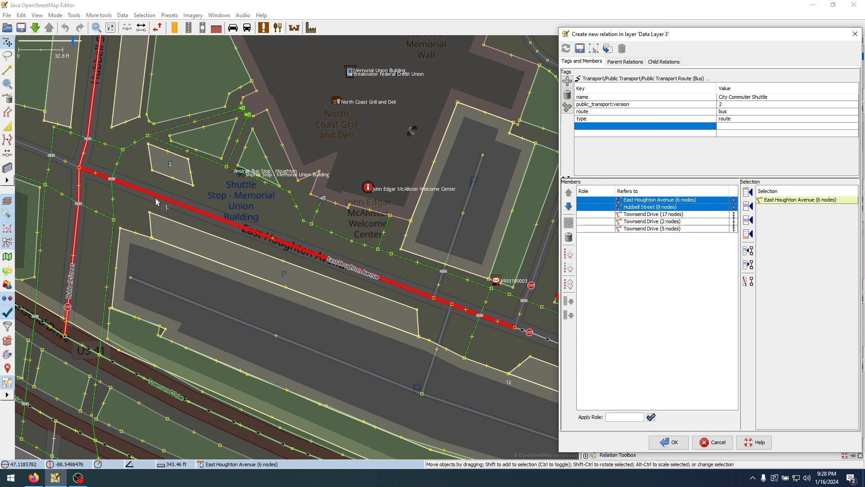
left_click_drag(160, 178, 214, 203)
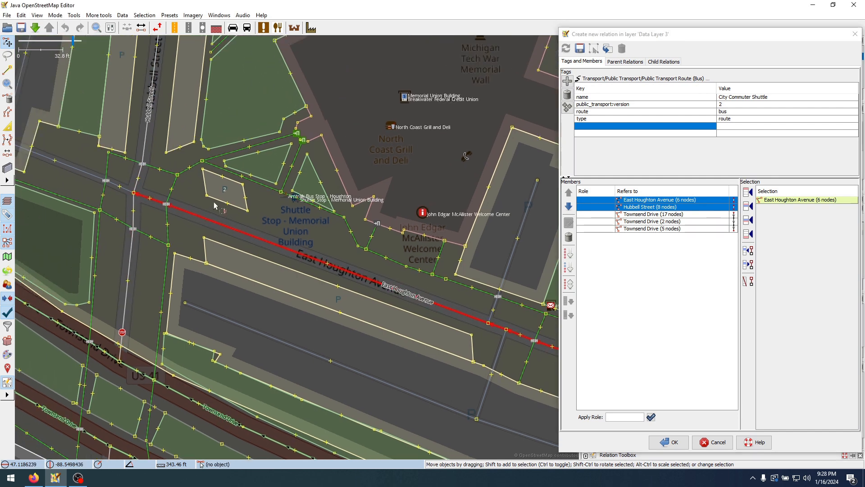
left_click(648, 209)
left_click(648, 215)
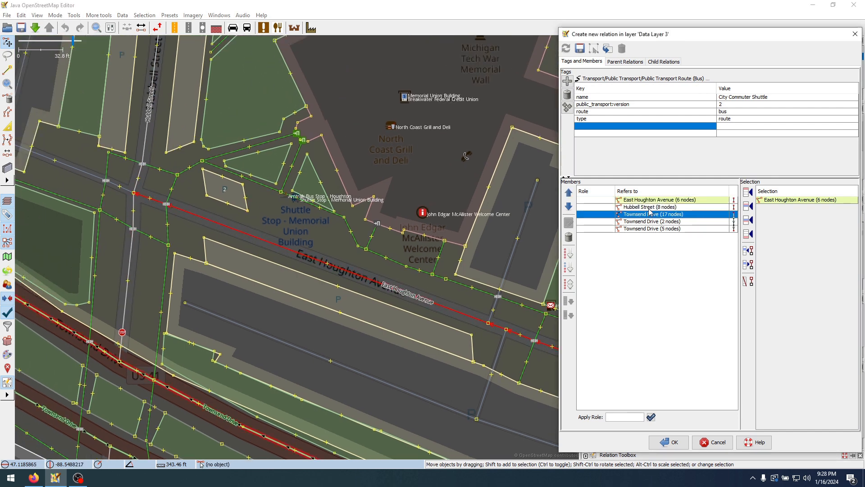
left_click(650, 208)
left_click(652, 202, "shift")
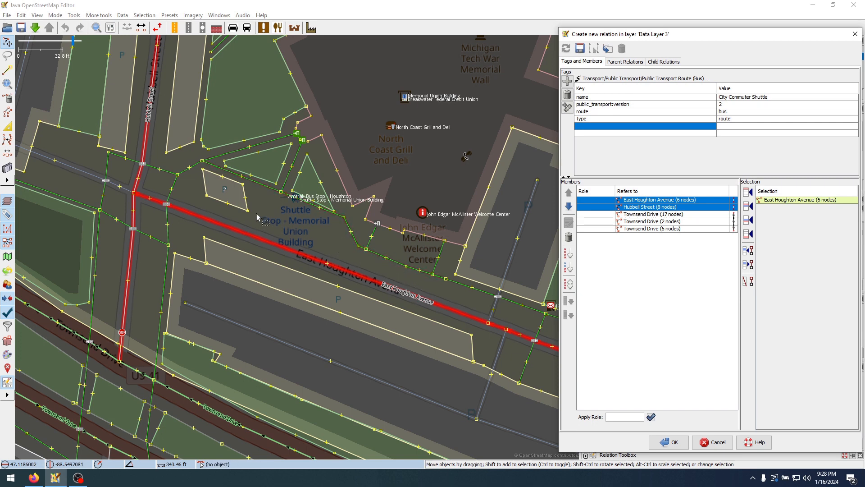
Split Hubbell Street at its East Houghton Avenue junction, keeping the history on Segment 1 (4 nodes) and remembering that choice
left_click(152, 190)
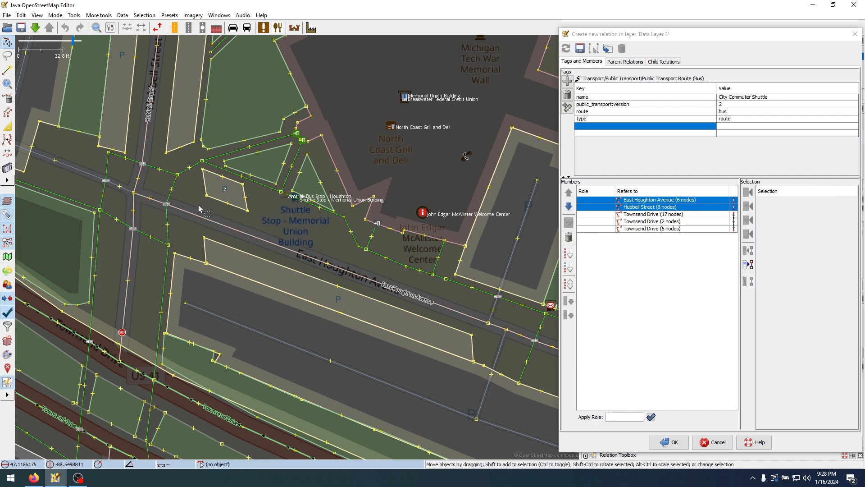
left_click(134, 193)
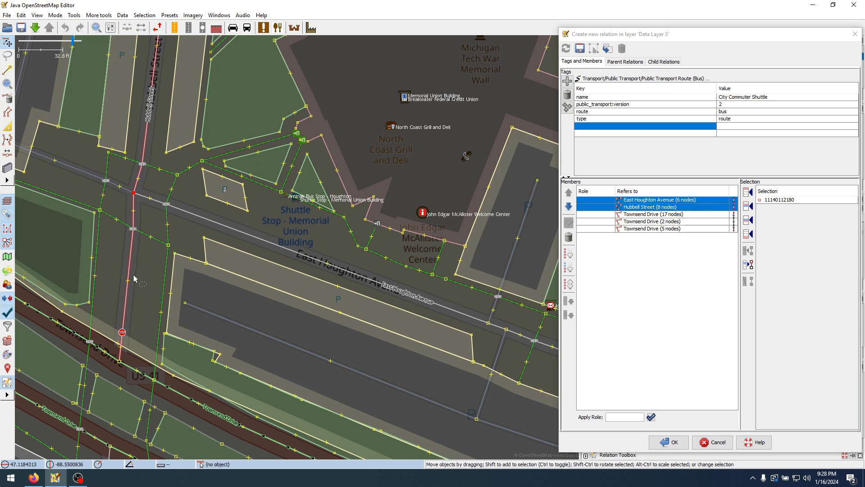
key("p")
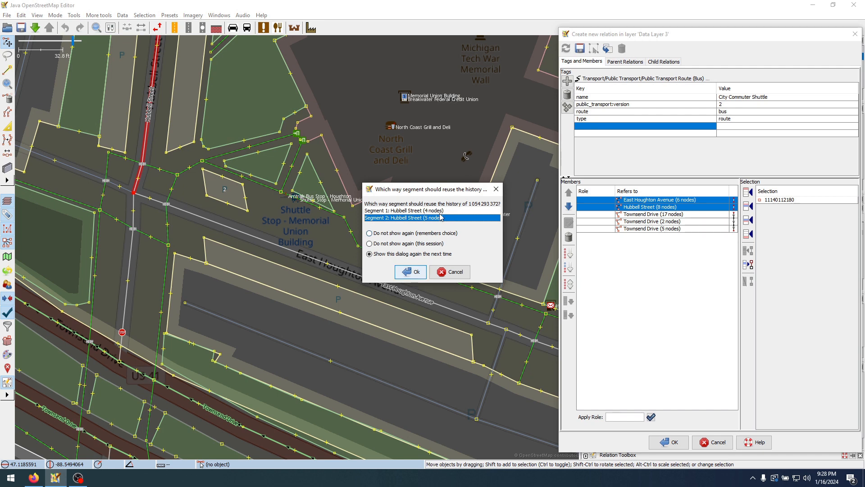
left_click_drag(432, 194, 396, 203)
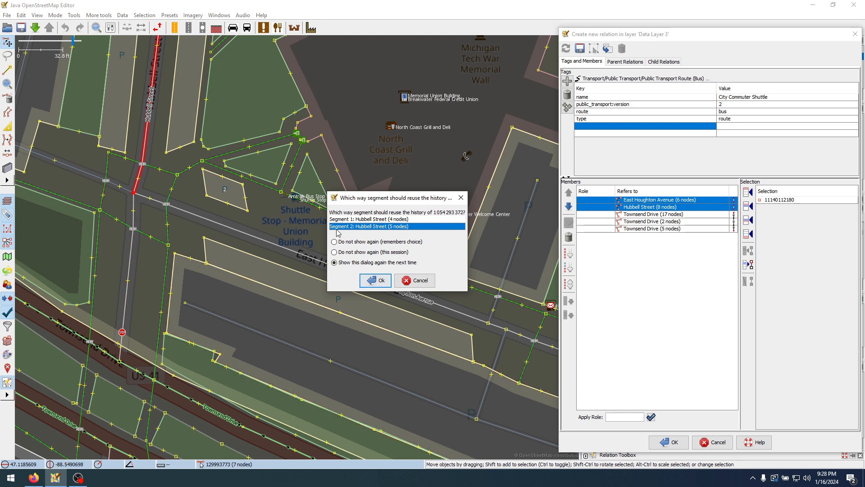
left_click(389, 221)
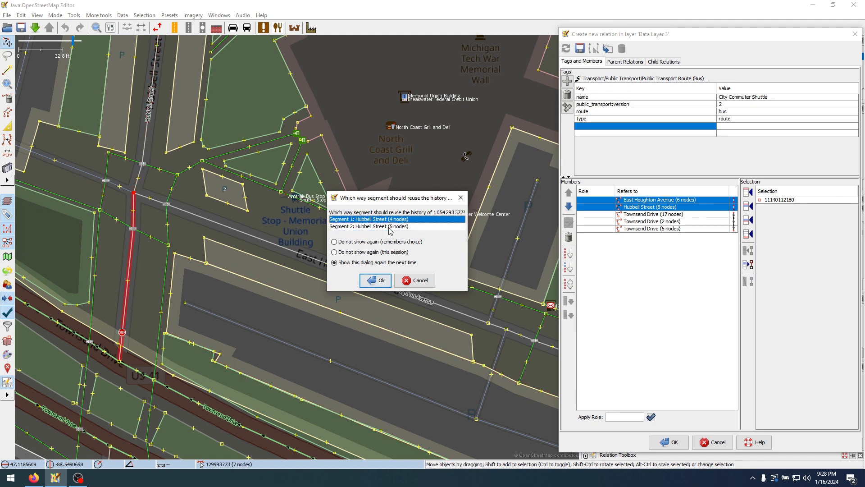
left_click(365, 242)
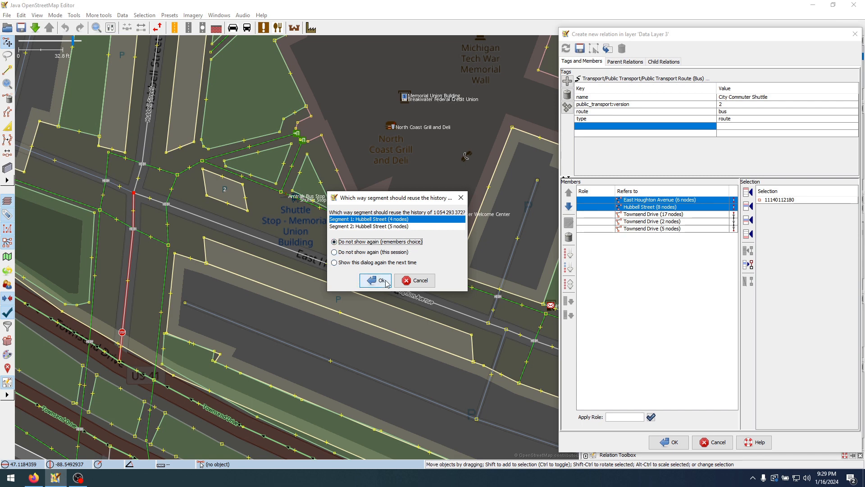
left_click(385, 281)
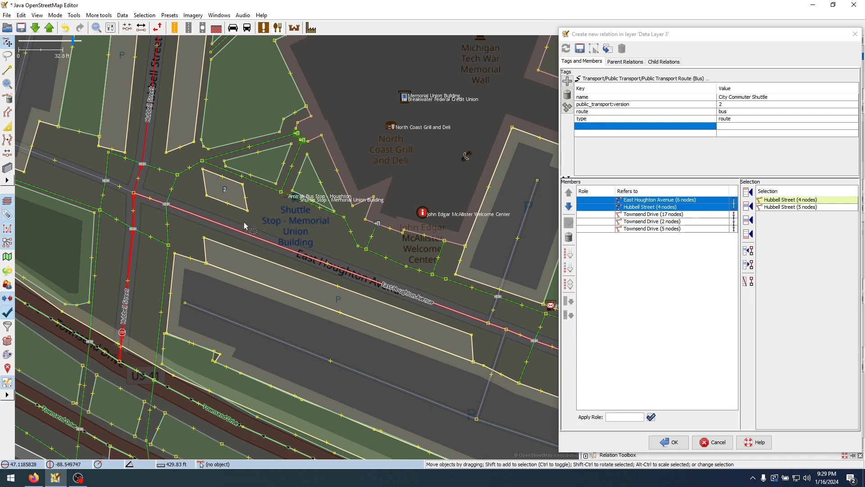
left_click(271, 213)
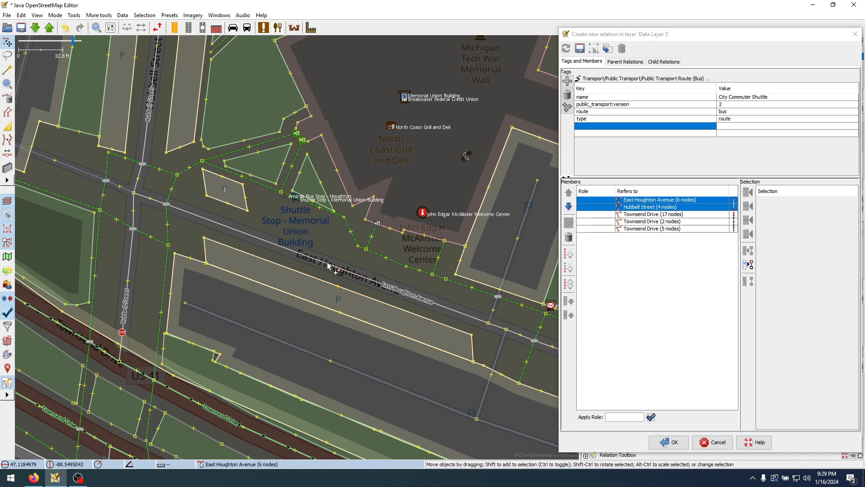
scroll(284, 222, "up", 3)
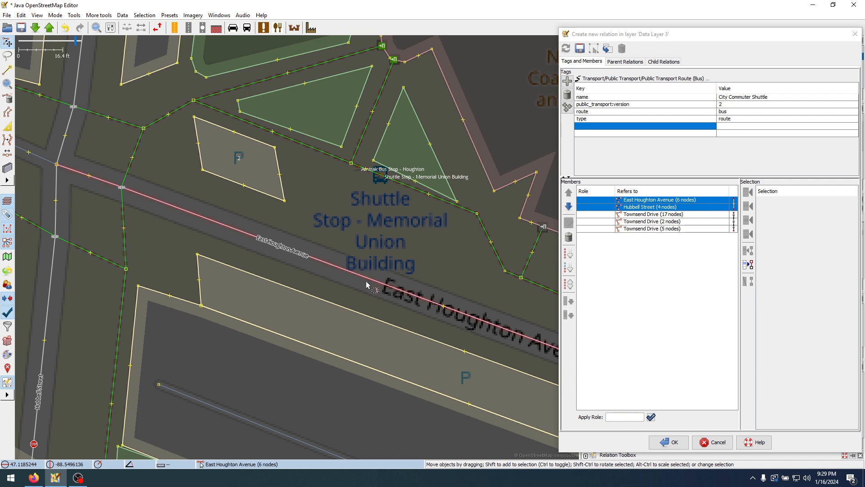
scroll(345, 269, "down", 2)
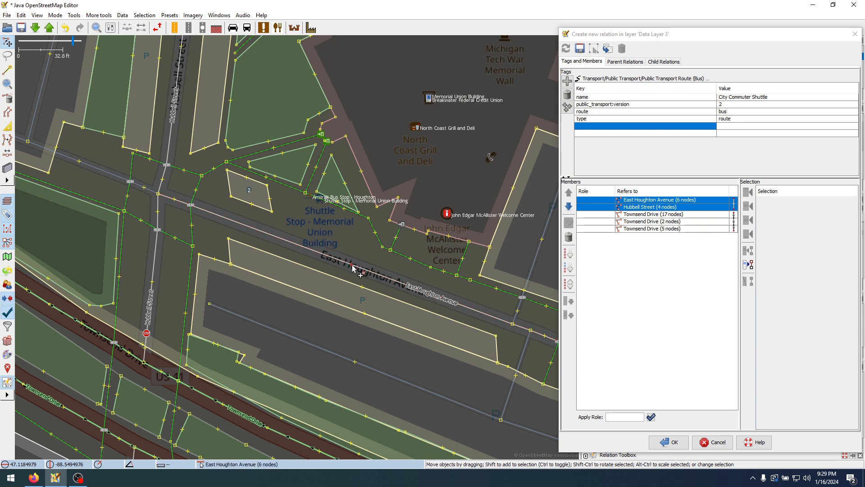
left_click_drag(353, 268, 301, 244)
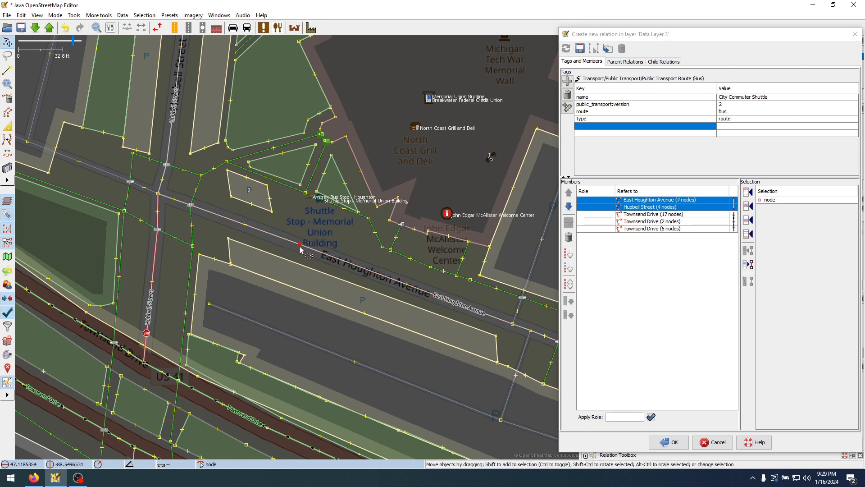
left_click(344, 246)
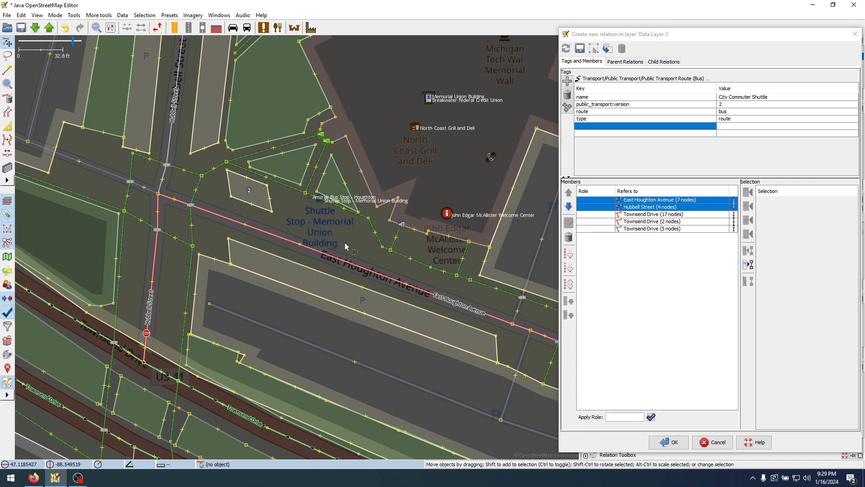
key("ctrl+z")
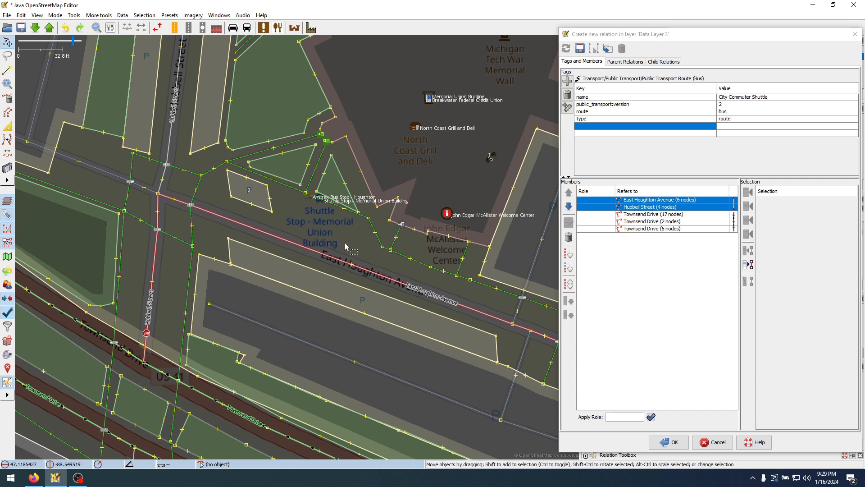
Add a node on East Houghton Avenue beside the Memorial Union Building shuttle stop and split the way there
left_click(8, 71)
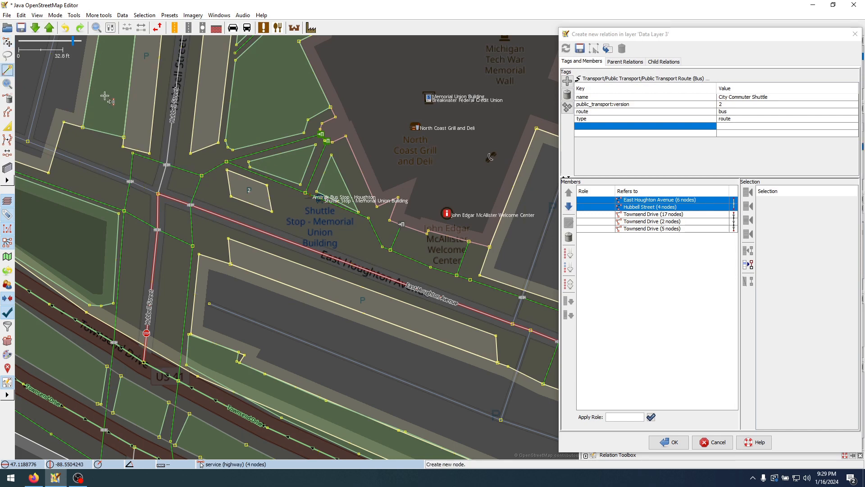
left_click(297, 244)
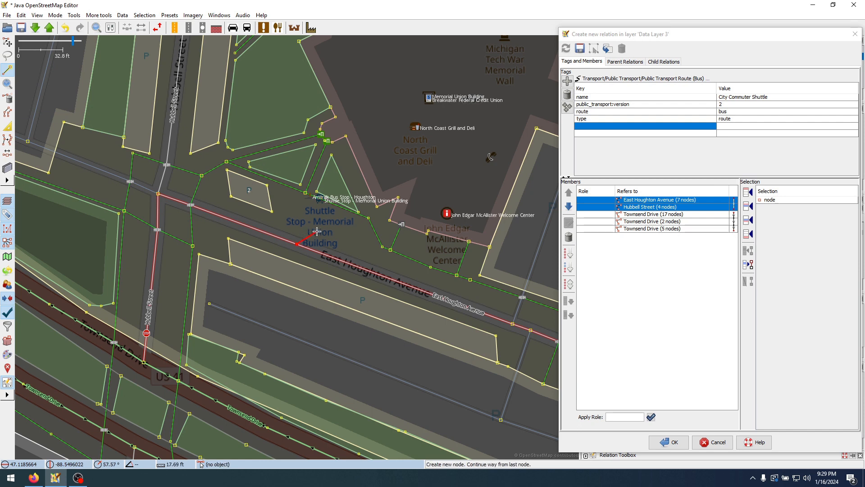
key("Escape")
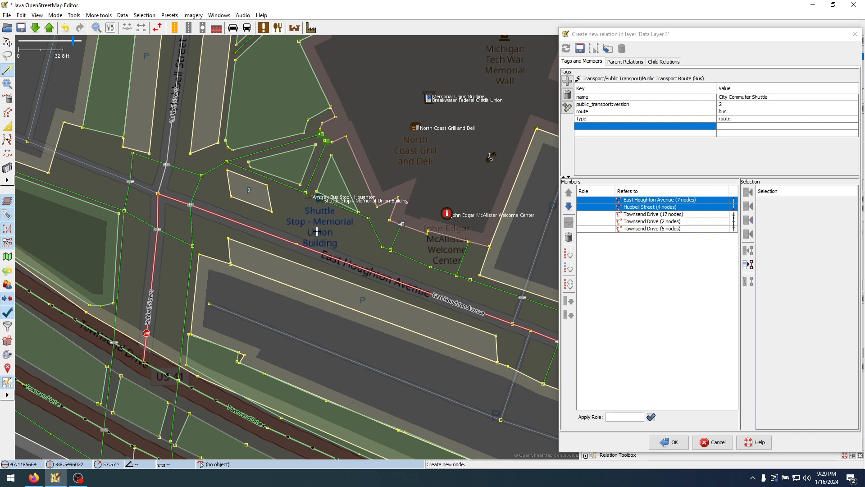
left_click(8, 43)
left_click(298, 246)
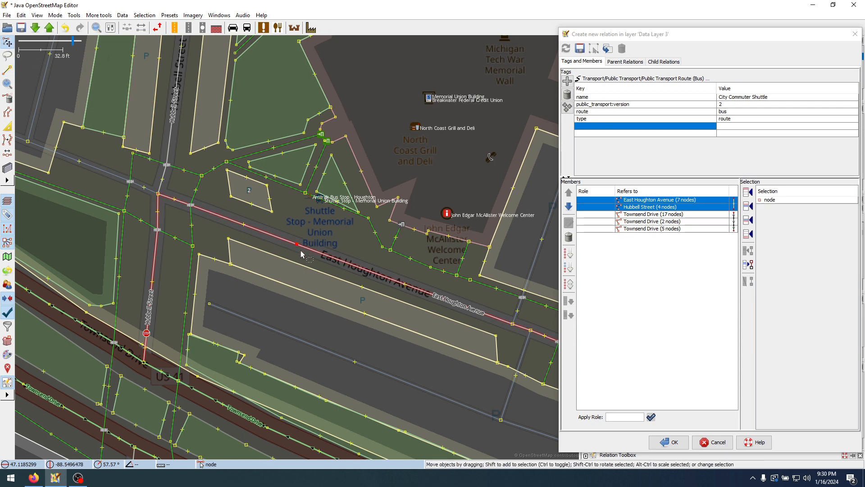
left_click_drag(297, 244, 294, 244)
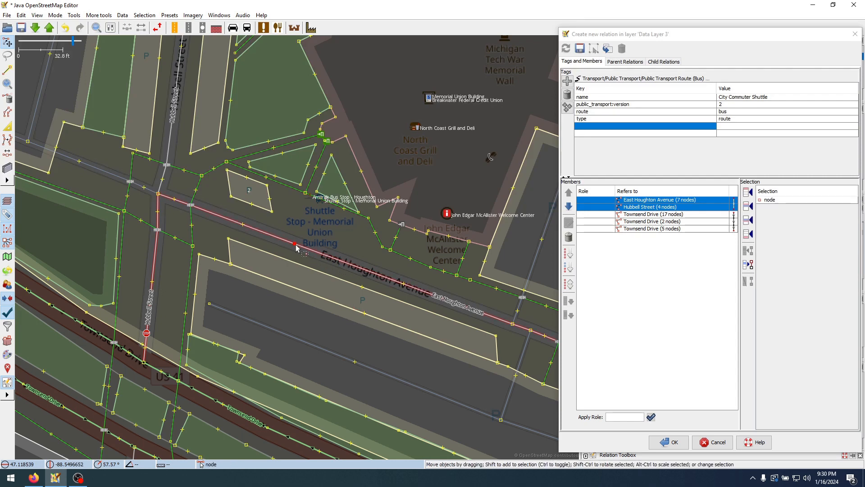
key("p")
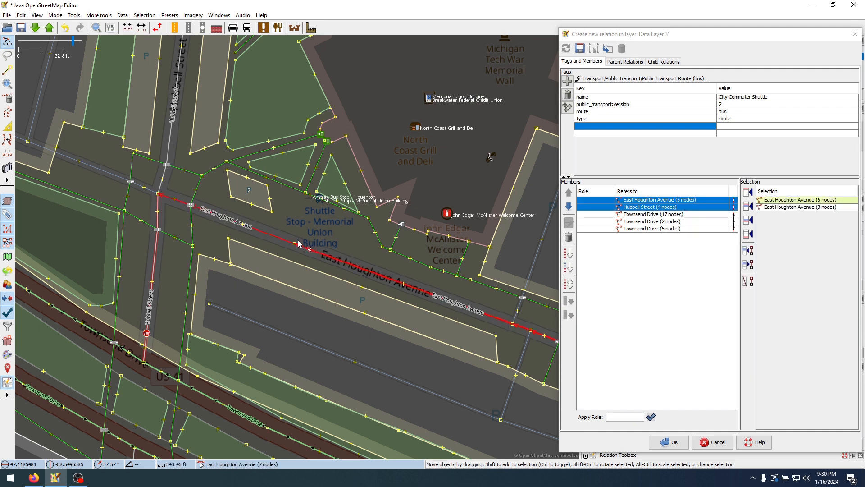
key("Escape")
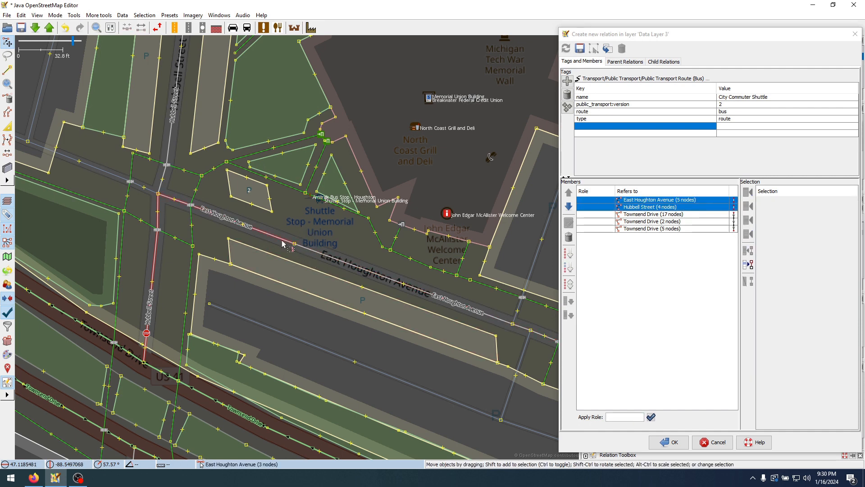
Remove all the East Houghton Avenue, Hubbell Street and Townsend Drive members from the relation
left_click(281, 243)
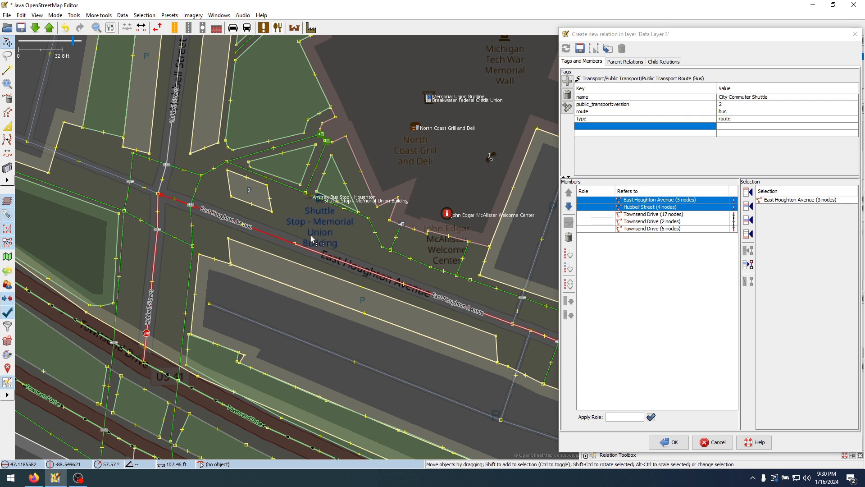
left_click(632, 242)
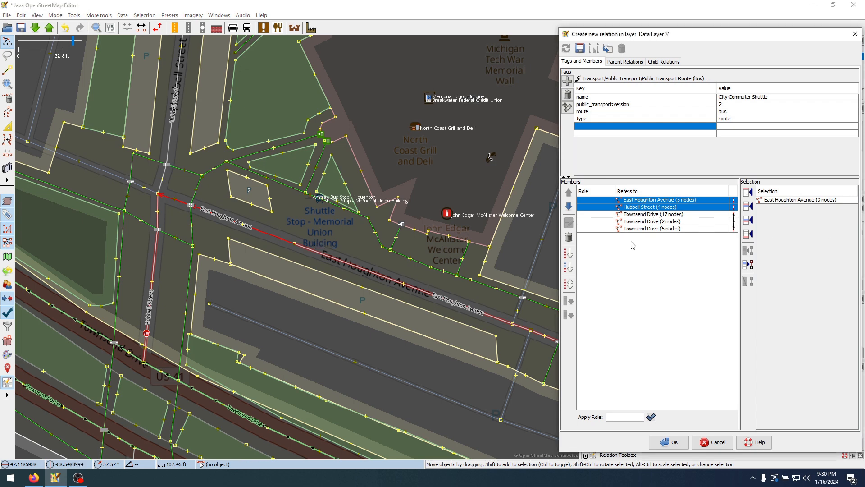
left_click(642, 207, "ctrl")
left_click(651, 230, "shift")
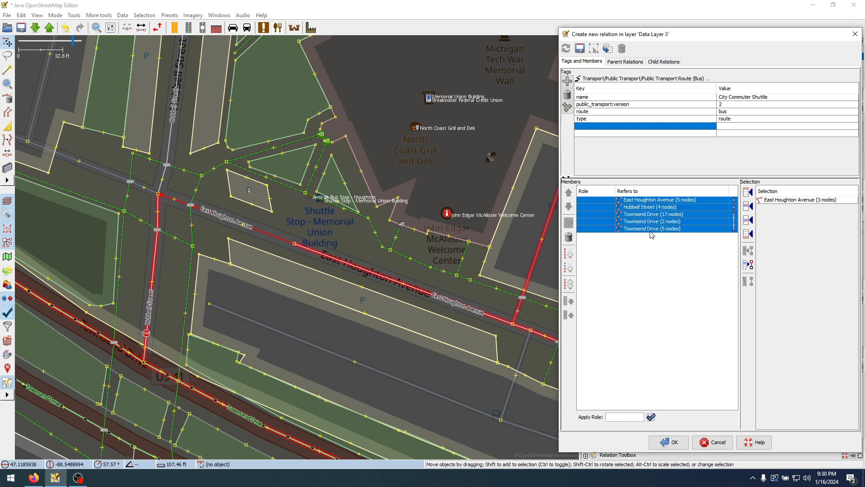
left_click(569, 237)
Add the East Houghton Avenue way between the shuttle stop and Hubbell Street, plus the Hubbell Street way south to Townsend Drive, as members
left_click(312, 225)
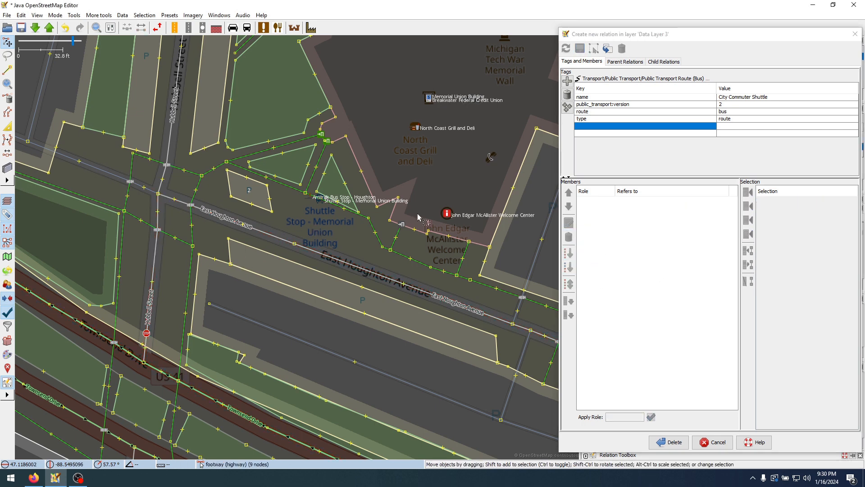
left_click(282, 242)
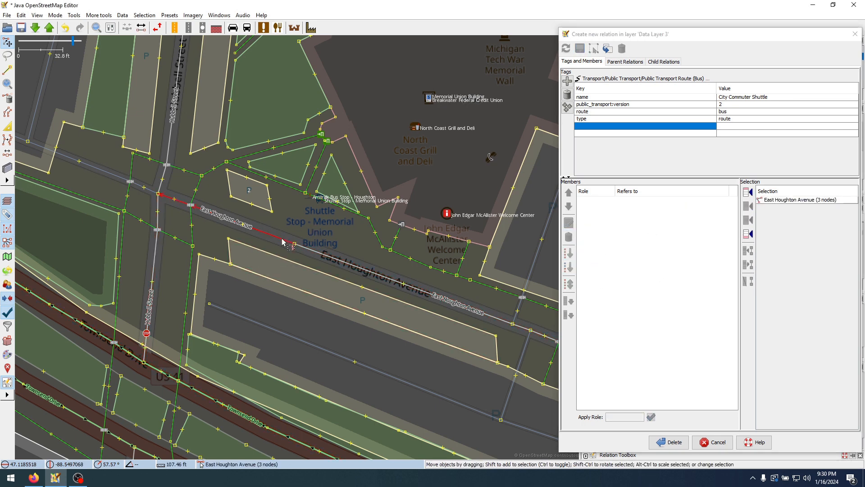
left_click(152, 307, "shift")
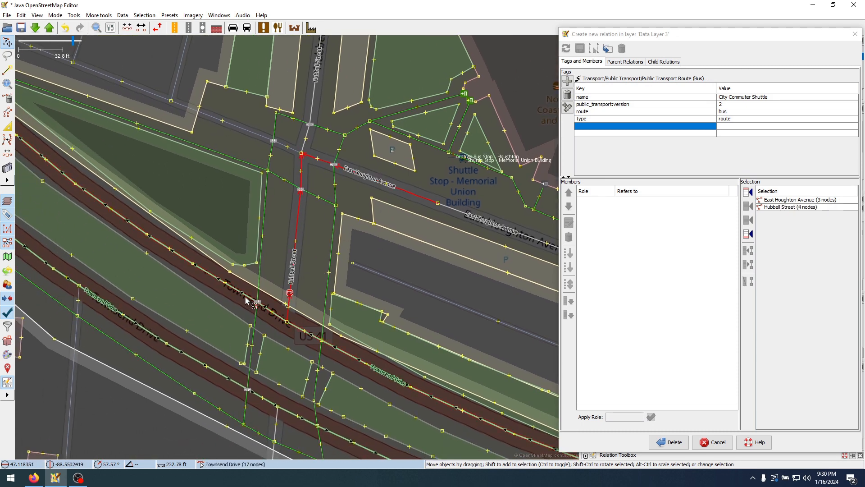
left_click(247, 300, "shift")
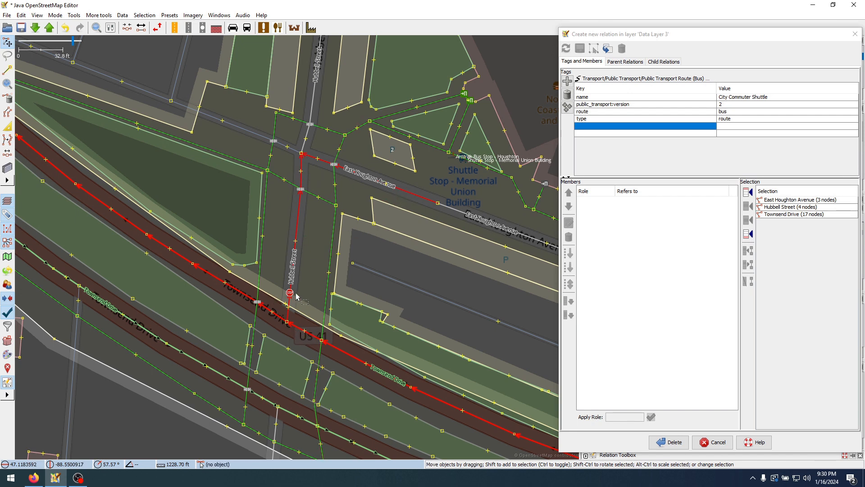
left_click(239, 293, "ctrl")
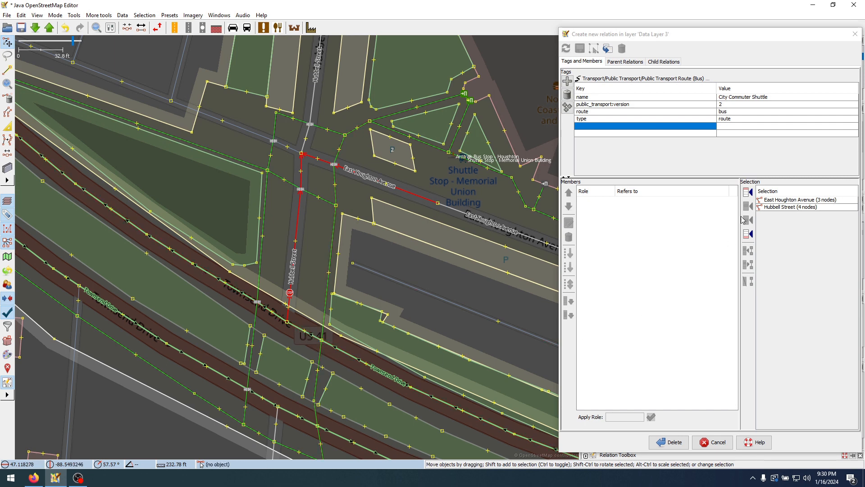
left_click(746, 193)
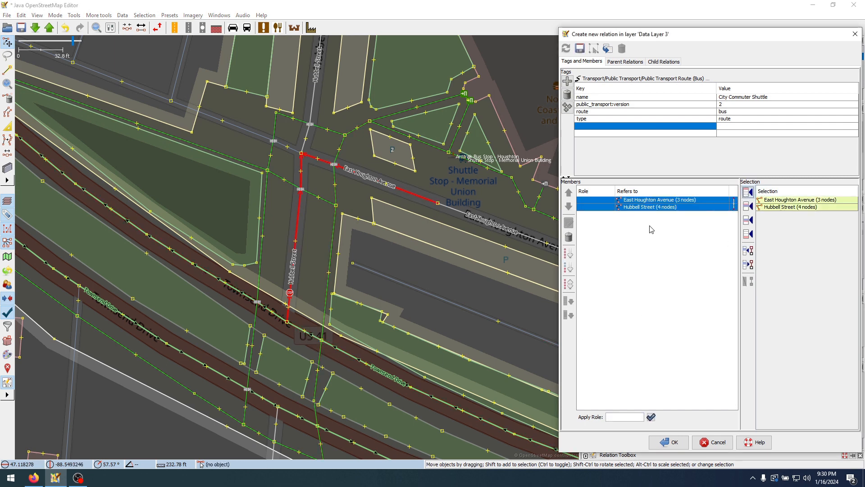
Split the Townsend Drive way at its junction with Hubbell Street
left_click(287, 322)
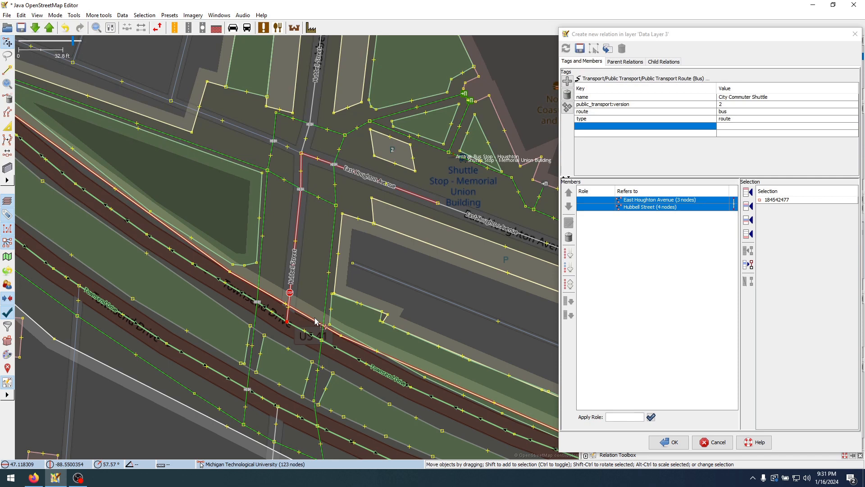
key("p")
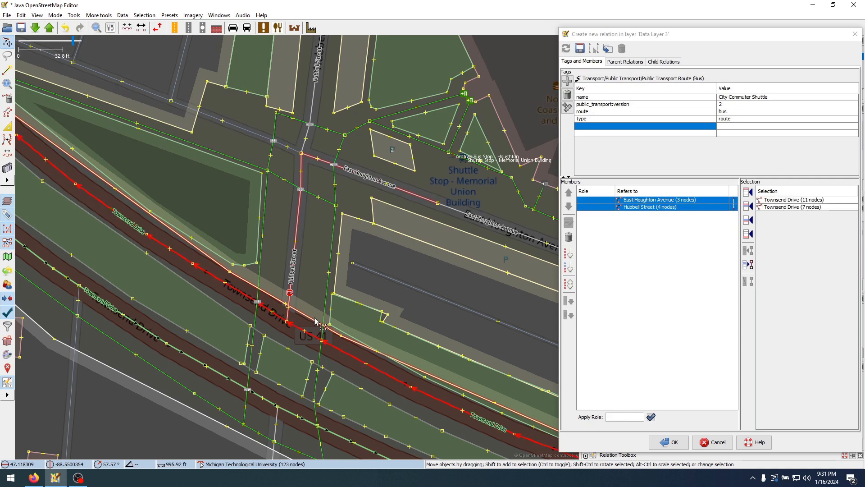
left_click(310, 290)
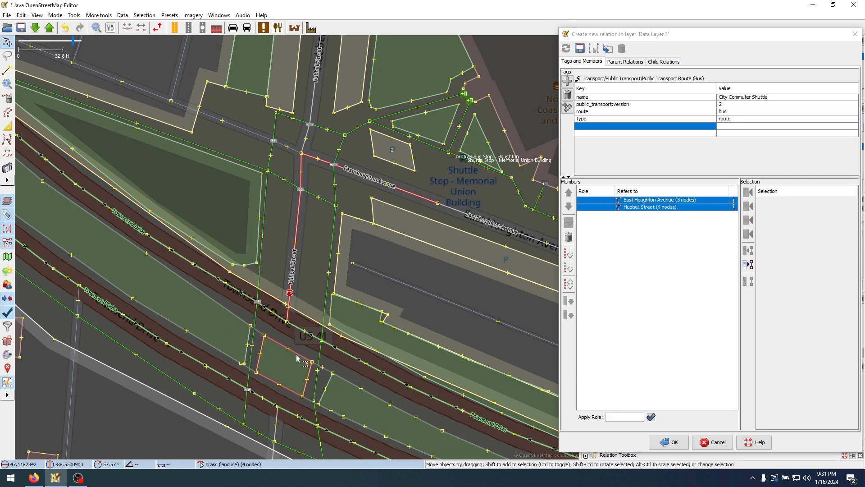
Select the Townsend Drive way running northwest from Hubbell Street and check the route on the City Commuter Shuttle schedule map
left_click(244, 295)
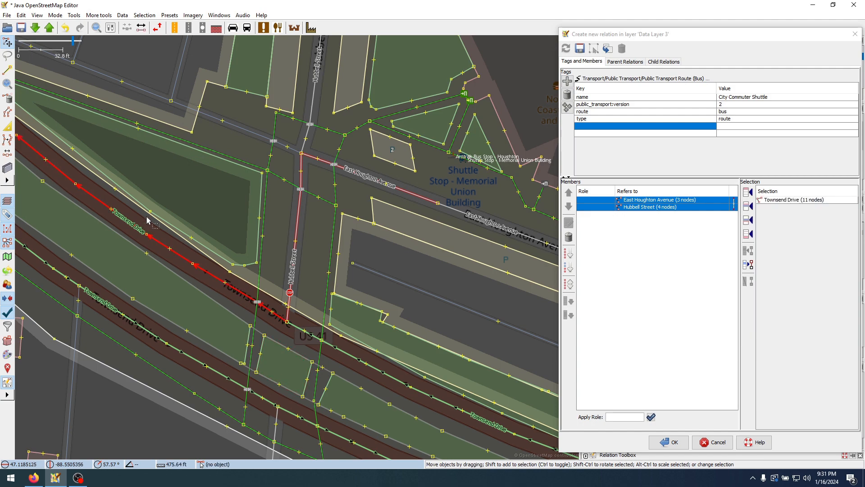
left_click(33, 477)
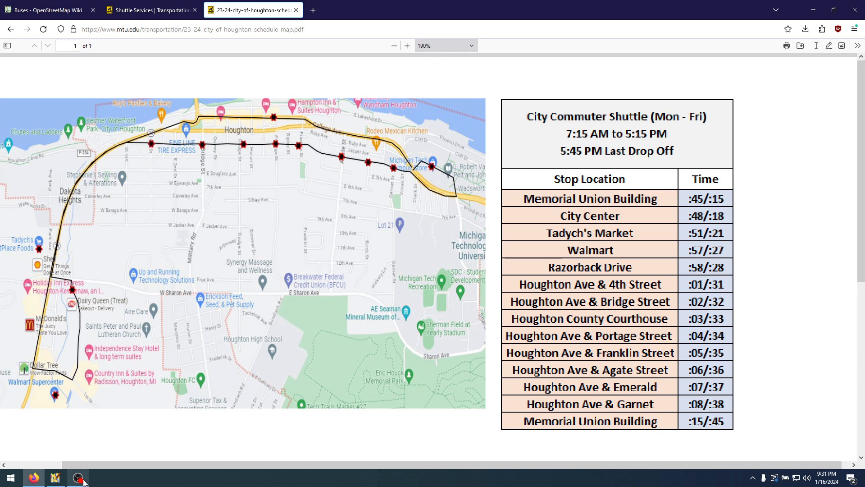
left_click(55, 478)
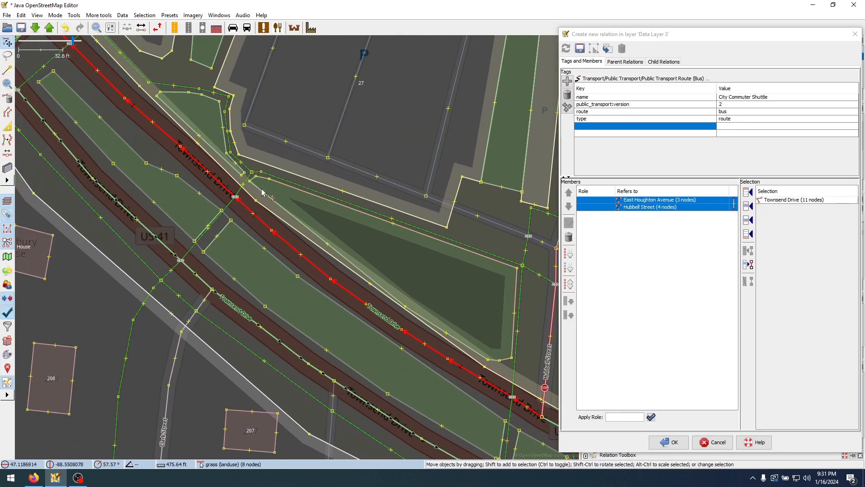
Extend the selection with the next two Townsend Drive ways northwest past the East Houghton Avenue junction
left_click_drag(262, 189, 476, 425)
left_click_drag(225, 163, 289, 236)
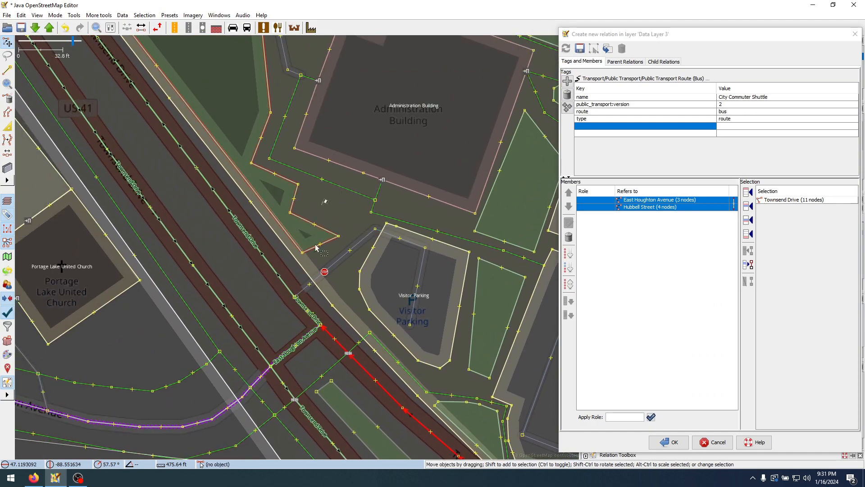
left_click(301, 305, "shift")
left_click(286, 283, "shift")
Extend the selection with the first two College Avenue ways west of the Townsend Drive merge, past Cliff Drive and Flagstar
left_click_drag(139, 59, 335, 244)
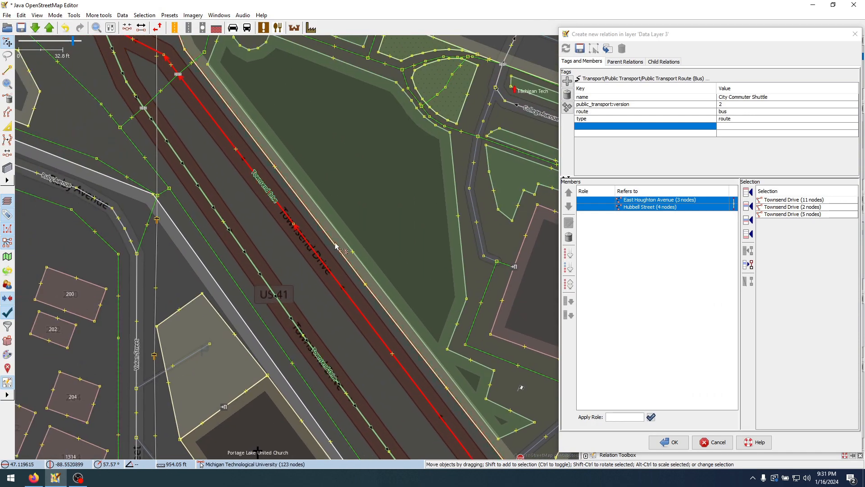
left_click_drag(269, 145, 464, 342)
left_click_drag(268, 192, 335, 267)
left_click(335, 267, "shift")
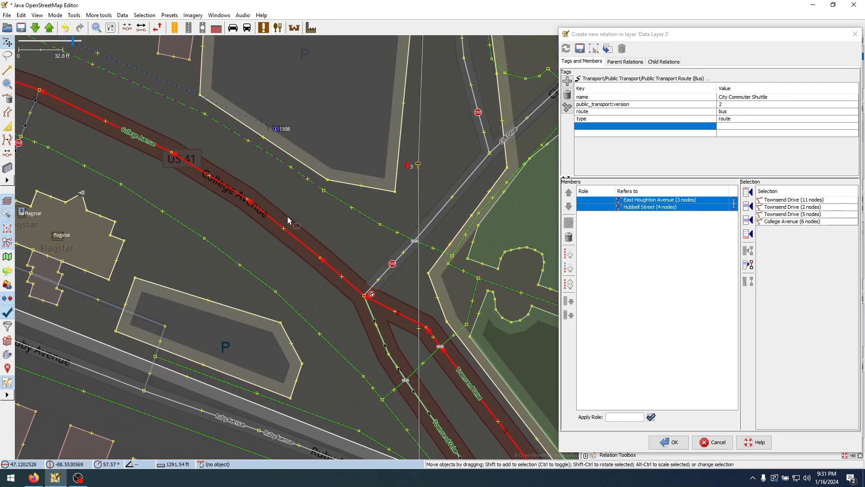
left_click_drag(80, 79, 386, 247)
left_click_drag(268, 228, 354, 257)
left_click(332, 256, "shift")
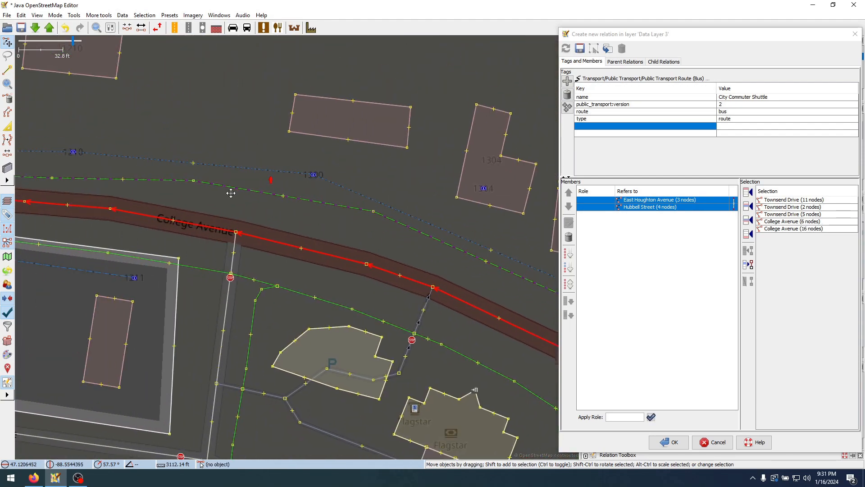
Extend the selection with the two remaining College Avenue ways, from the East Montezuma Avenue fork to Franklin Street
left_click_drag(231, 193, 463, 220)
left_click_drag(299, 190, 540, 196)
left_click_drag(182, 150, 351, 225)
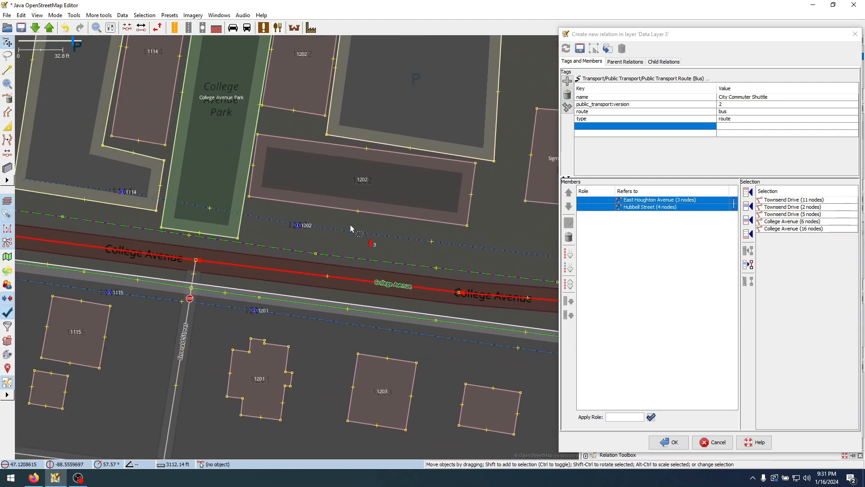
left_click_drag(174, 211, 481, 247)
left_click_drag(129, 192, 444, 288)
left_click_drag(141, 235, 478, 262)
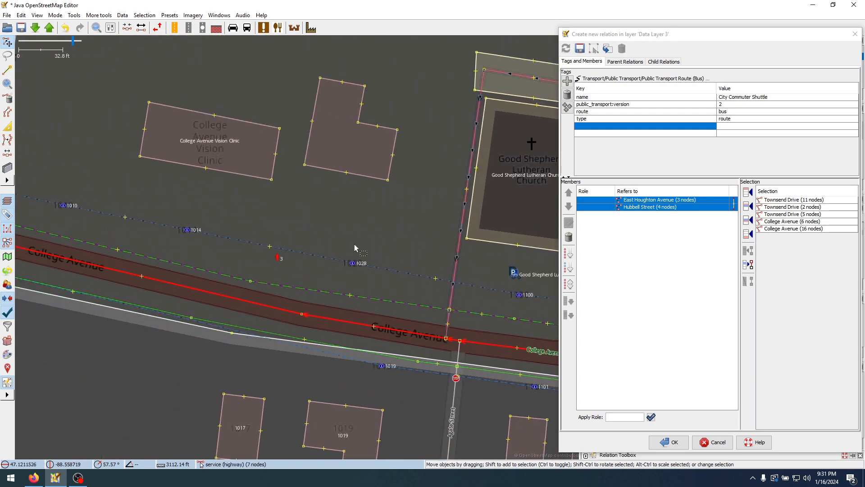
left_click_drag(151, 189, 384, 271)
scroll(321, 242, "down", 1)
left_click_drag(172, 225, 462, 342)
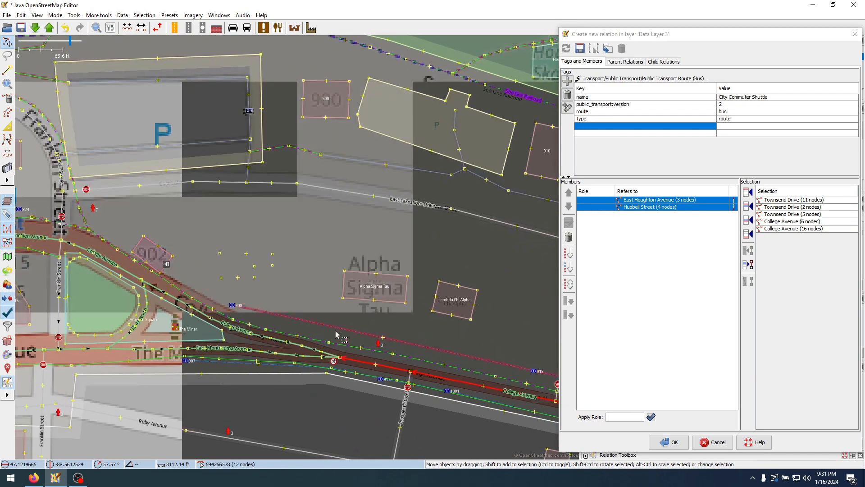
scroll(336, 334, "up", 1)
left_click(308, 339, "shift")
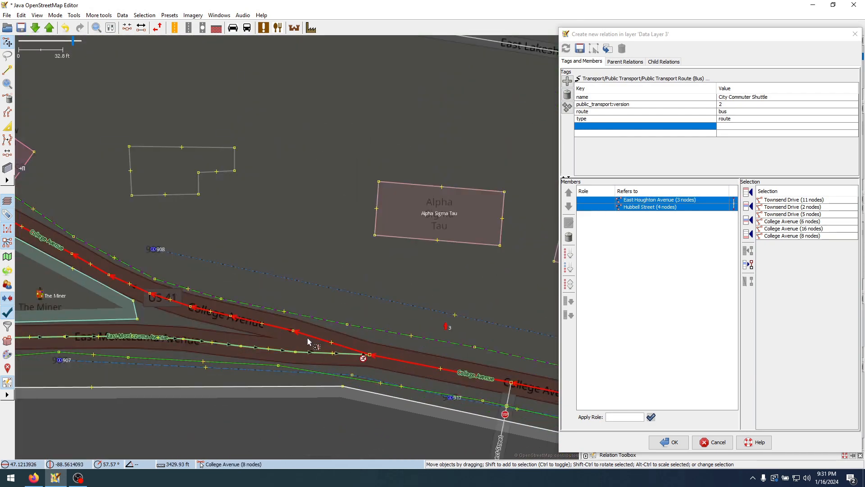
left_click_drag(130, 216, 568, 326)
left_click(384, 301, "shift")
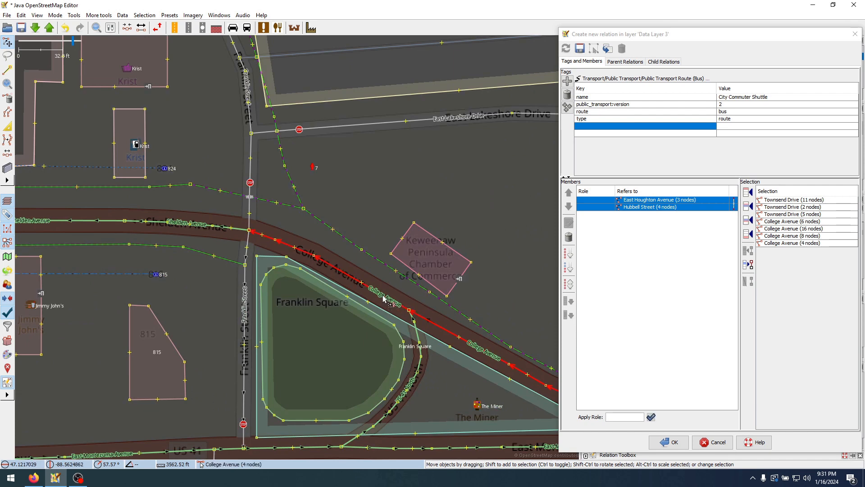
Extend the selection with the three Shelden Avenue ways from Franklin Street west to Bridge Street
left_click_drag(213, 169, 419, 208)
left_click(408, 266, "shift")
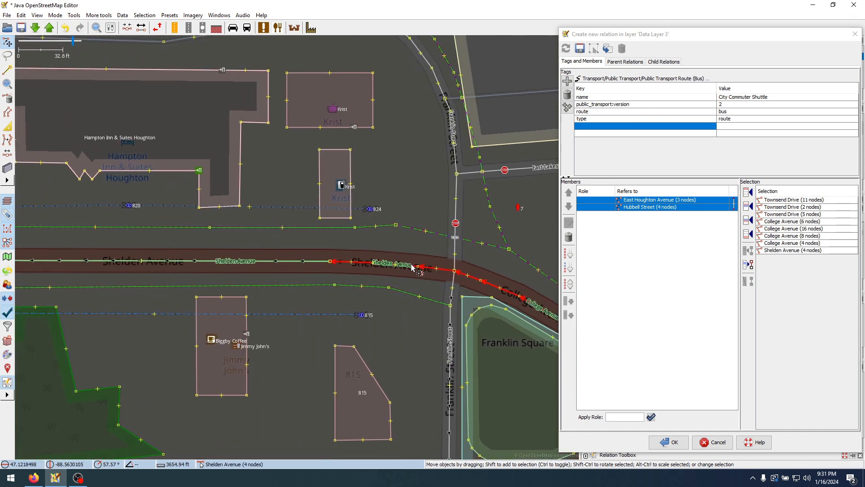
left_click(317, 263, "shift")
left_click_drag(294, 226, 557, 213)
scroll(324, 216, "down", 2)
left_click_drag(249, 208, 475, 211)
left_click_drag(185, 196, 369, 199)
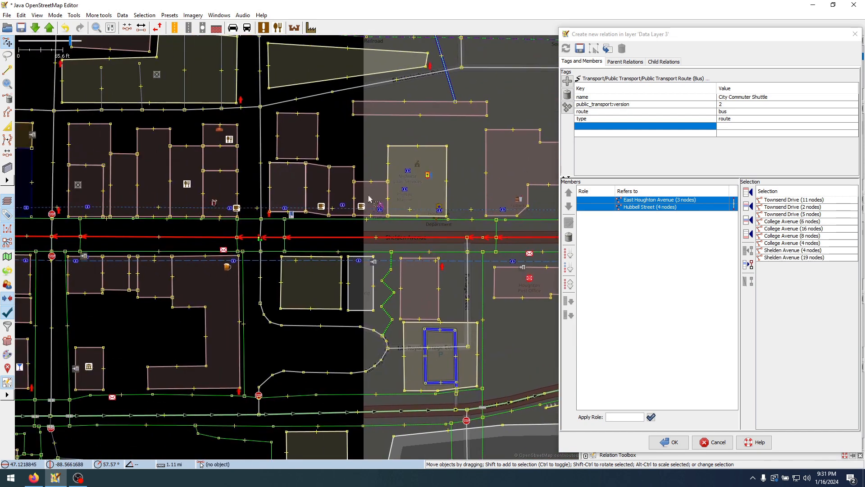
left_click_drag(247, 207, 391, 221)
left_click_drag(120, 236, 472, 244)
left_click_drag(154, 231, 402, 233)
scroll(408, 232, "down", 2)
scroll(278, 245, "up", 2)
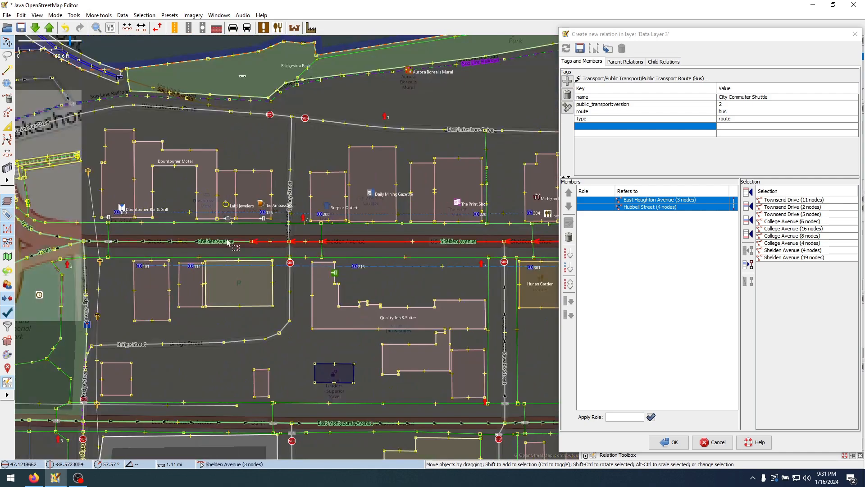
left_click(229, 244, "shift")
Extend the selection with the two US 41 ways curving from Shelden Avenue past Veterans Memorial Park to Memorial Road
left_click_drag(72, 249, 372, 243)
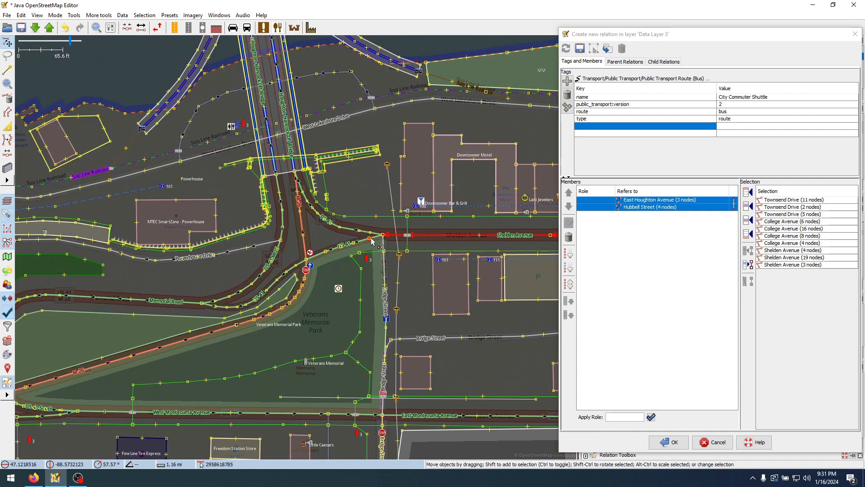
left_click(376, 240, "shift")
scroll(306, 271, "up", 2)
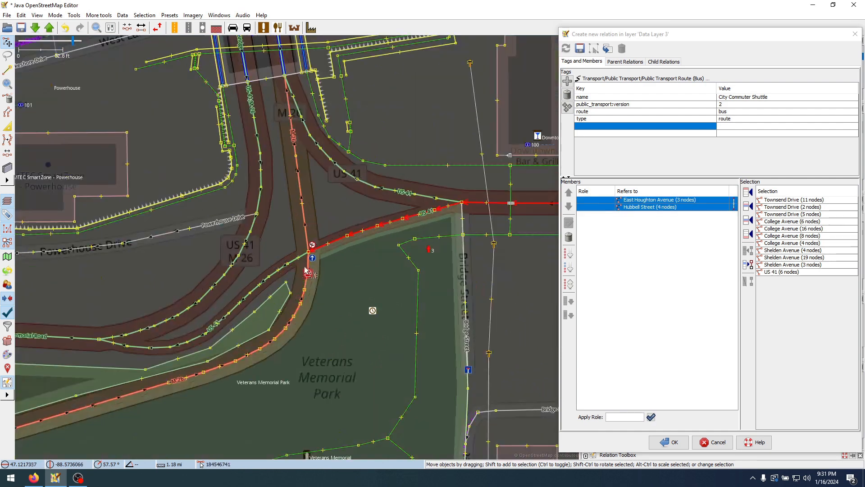
left_click(274, 275, "shift")
Extend the selection with the first two Memorial Road ways west of the US 41 ramp, past the US 41 South turnoff
left_click_drag(87, 352, 322, 284)
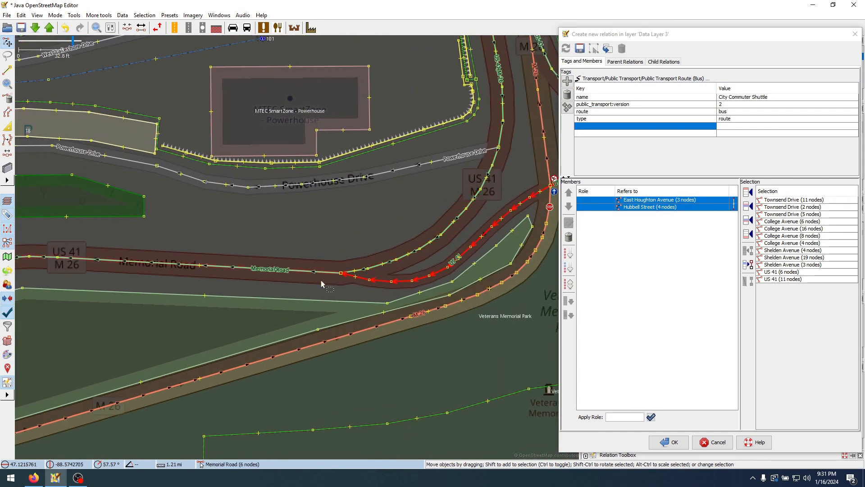
left_click(321, 273, "shift")
scroll(259, 231, "down", 1)
left_click_drag(261, 222, 482, 234)
scroll(304, 252, "up", 1)
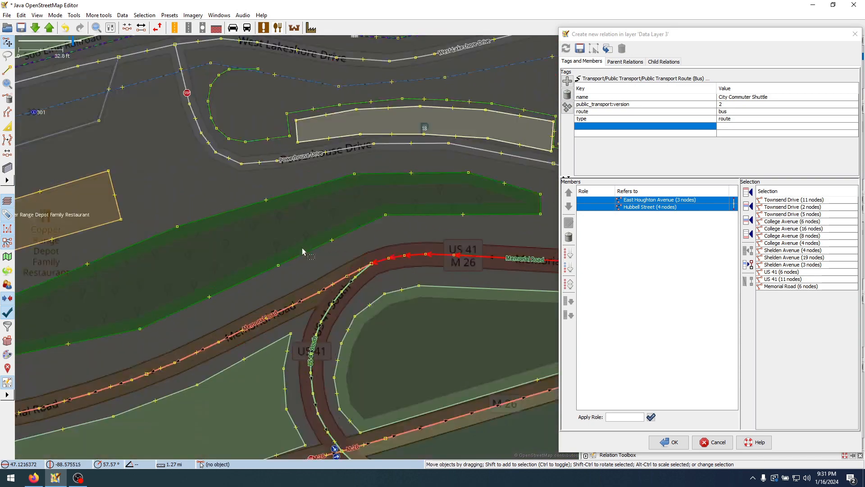
left_click(355, 275, "shift")
Extend the selection with the next two Memorial Road ways, through the merge near Roy's Pasties and on past 4th Street
scroll(355, 275, "down", 1)
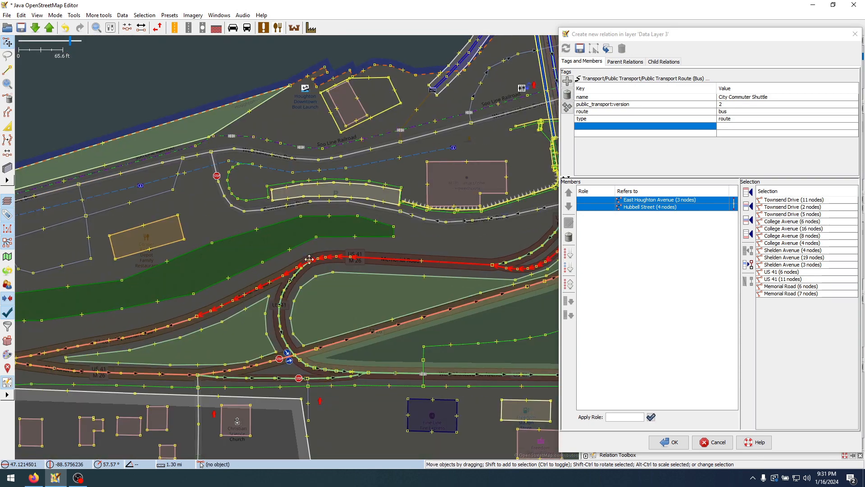
left_click_drag(245, 331, 374, 306)
left_click(364, 317, "shift")
left_click_drag(266, 351, 453, 324)
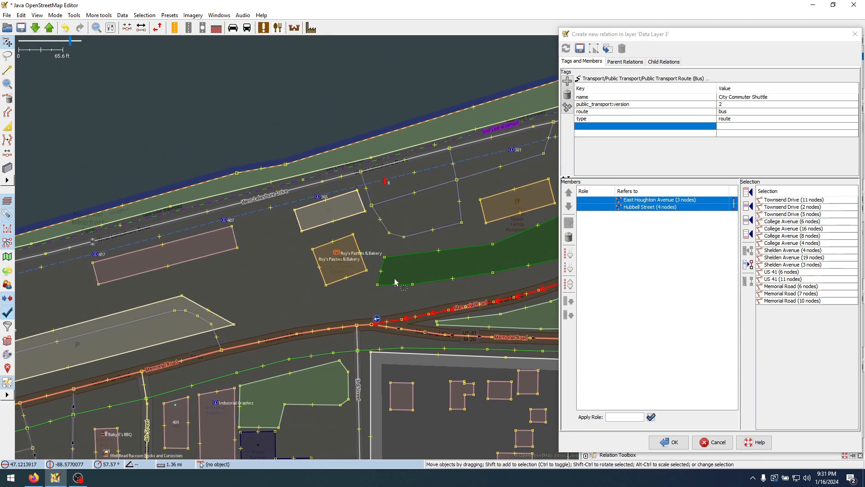
left_click(350, 328, "shift")
Extend the selection with the long Memorial Road way that continues southwest past 6th Street
left_click_drag(92, 374, 344, 234)
scroll(344, 234, "down", 1)
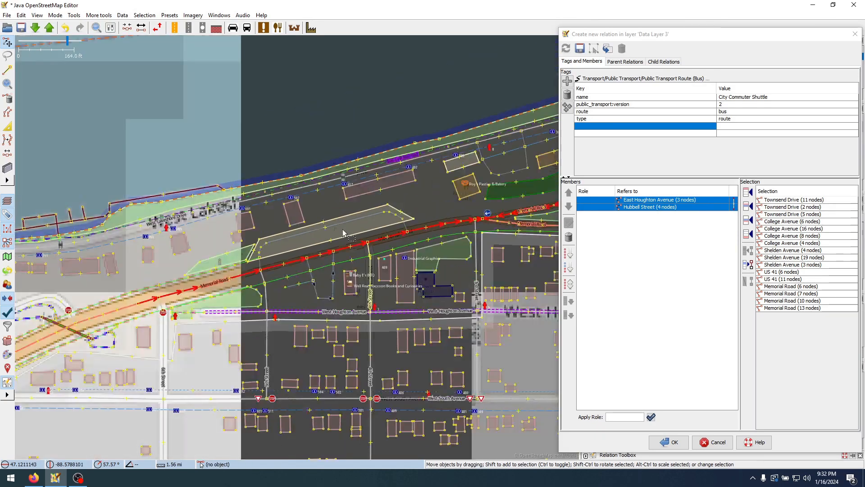
left_click_drag(139, 331, 365, 256)
scroll(365, 223, "down", 1)
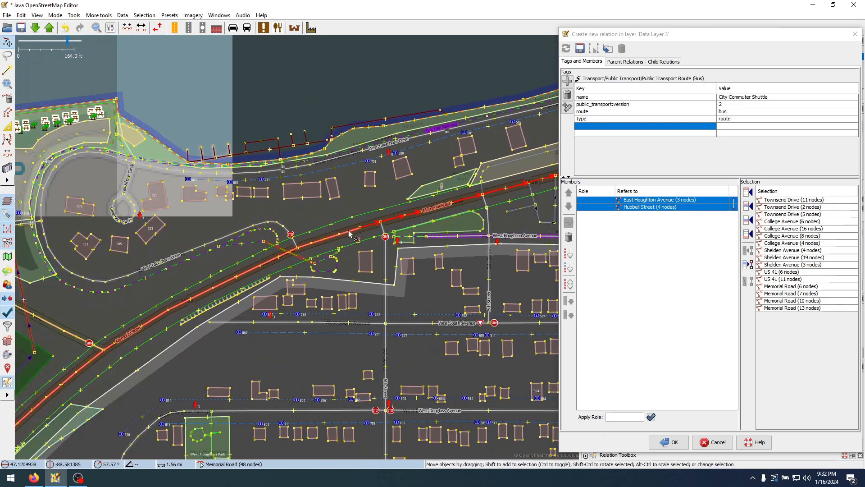
left_click(301, 229, "shift")
Examine how far the long Memorial Road way runs south past Tadych's, Walmart and Copper Country Mall
left_click_drag(301, 229, 472, 89)
left_click_drag(342, 311, 428, 110)
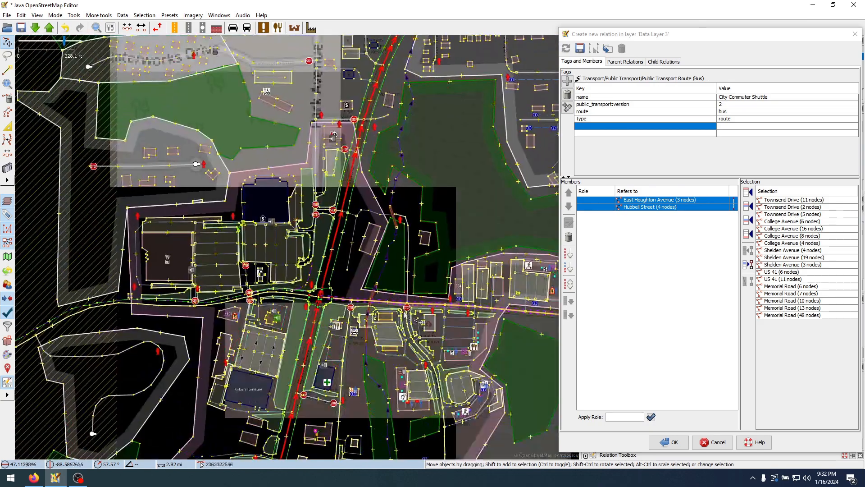
left_click_drag(380, 375, 428, 226)
left_click_drag(420, 303, 488, 136)
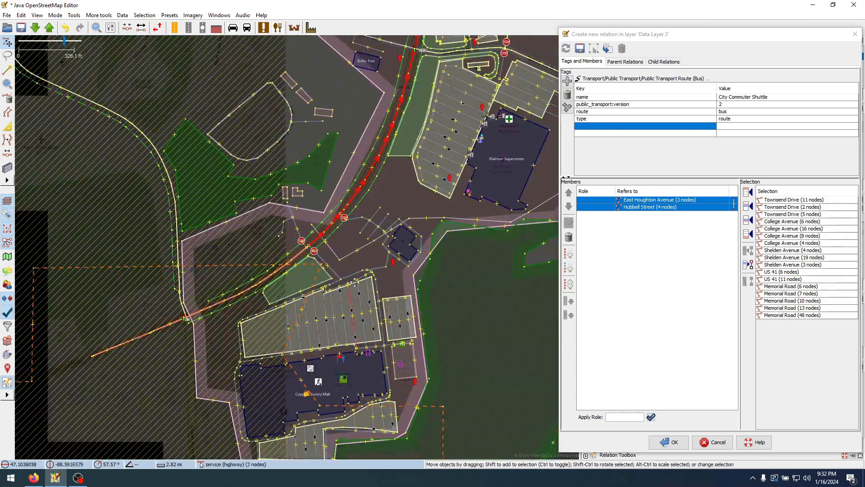
left_click_drag(347, 284, 414, 240)
scroll(413, 240, "down", 1)
left_click_drag(480, 173, 334, 283)
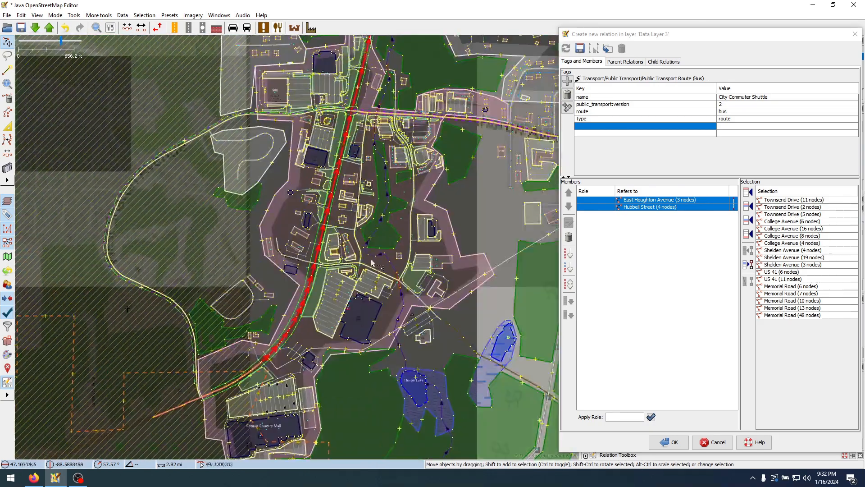
left_click_drag(421, 90, 346, 274)
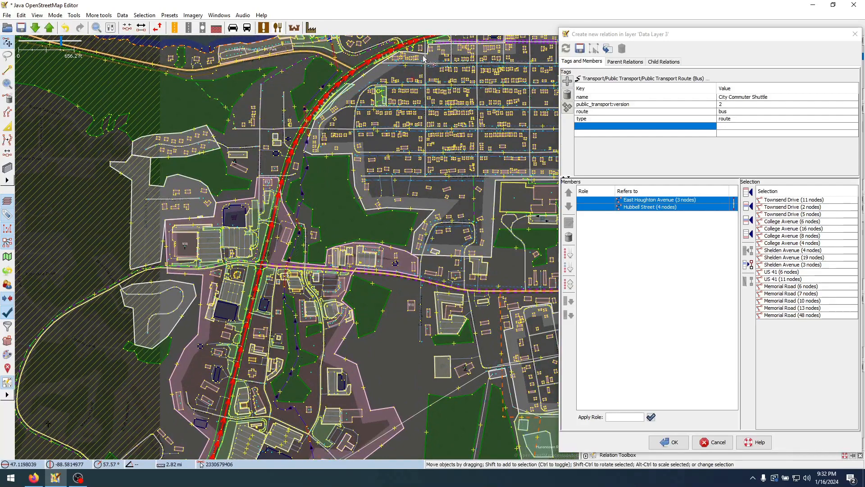
Deselect the long Memorial Road way and add the remaining selected ways to the relation after Hubbell Street
scroll(250, 223, "up", 2)
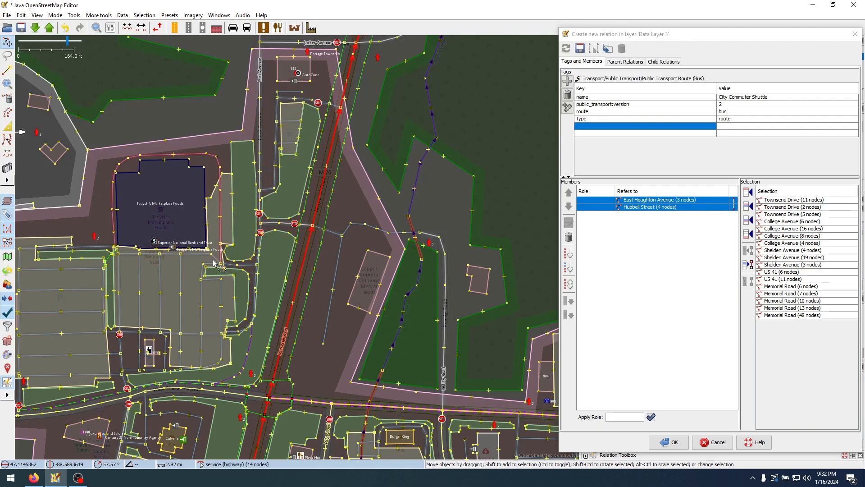
left_click(317, 211, "ctrl")
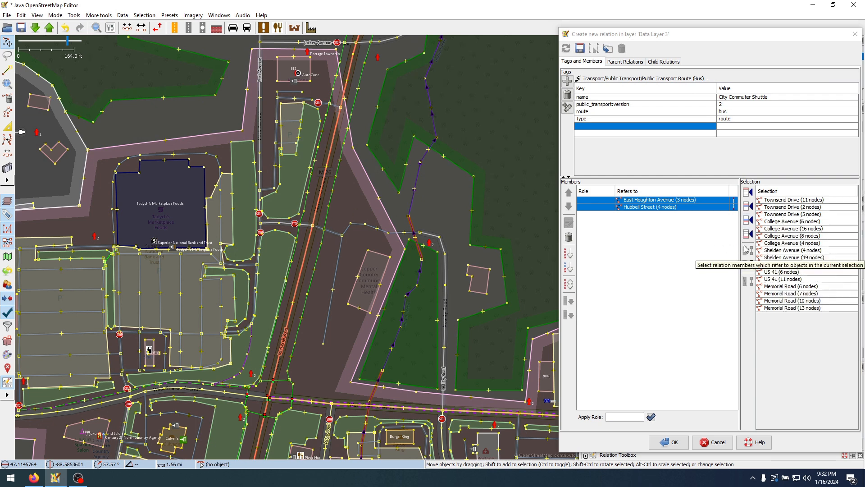
left_click(749, 223)
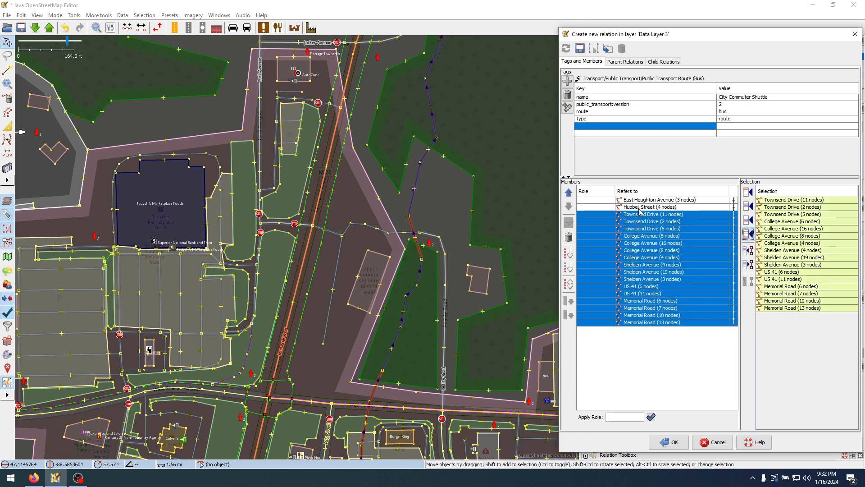
Split the long Memorial Road way at the service road junction east of Tadych's Marketplace Foods
scroll(318, 212, "up", 5)
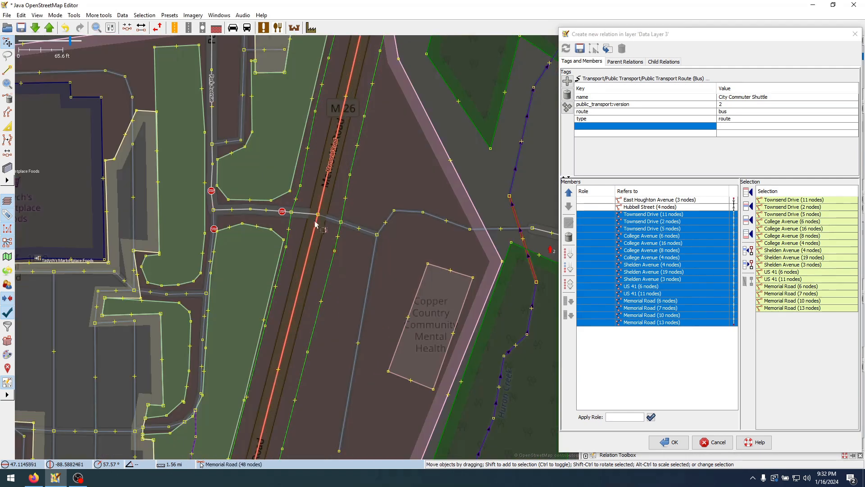
left_click(316, 219)
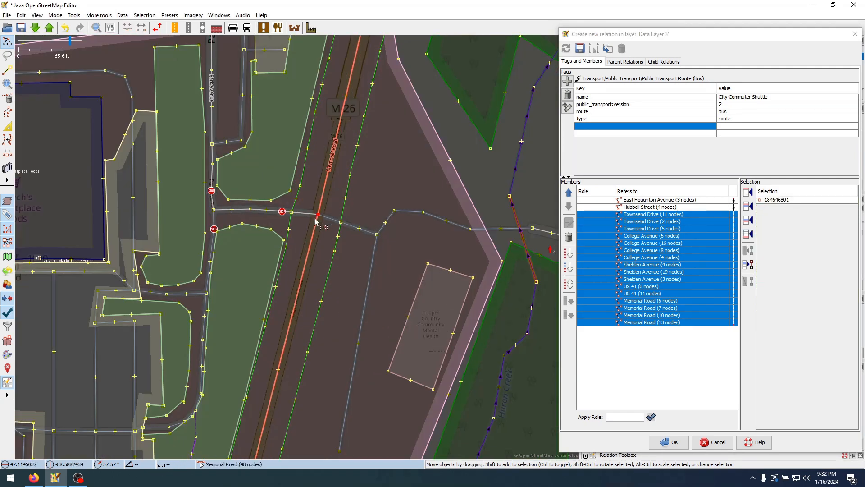
key("p")
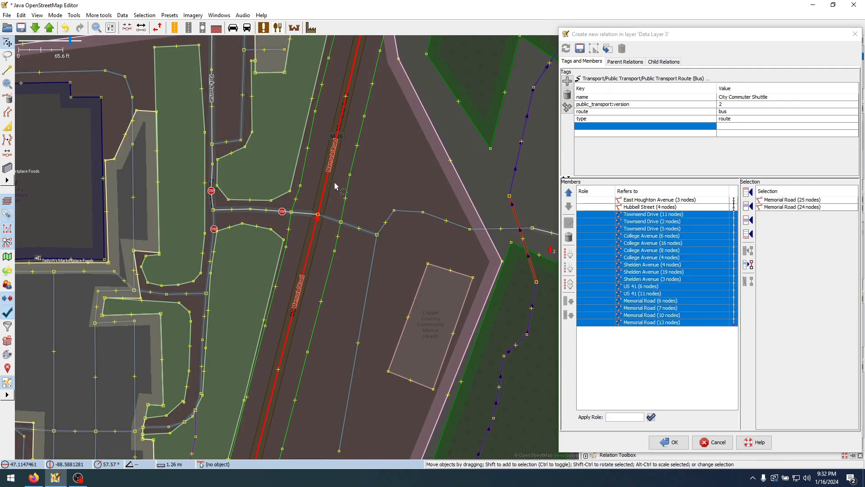
Add the Memorial Road way north of the Tadych's service road junction as the last relation member
key("Escape")
left_click(321, 197)
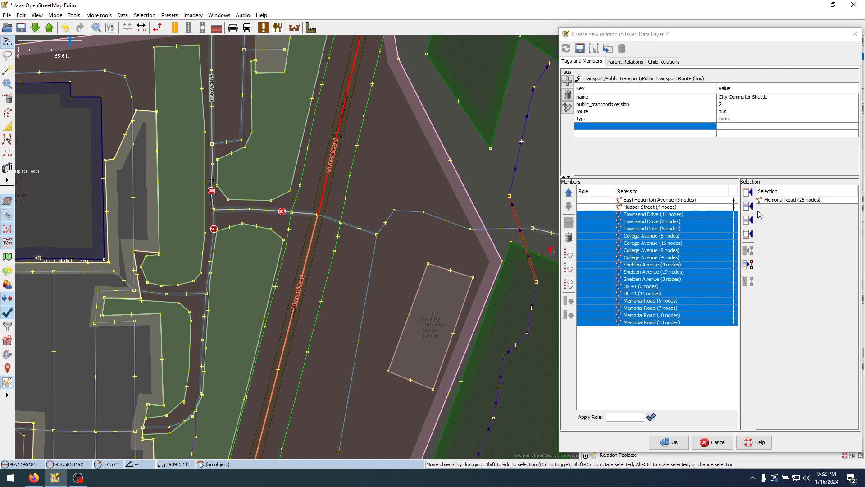
left_click(750, 238)
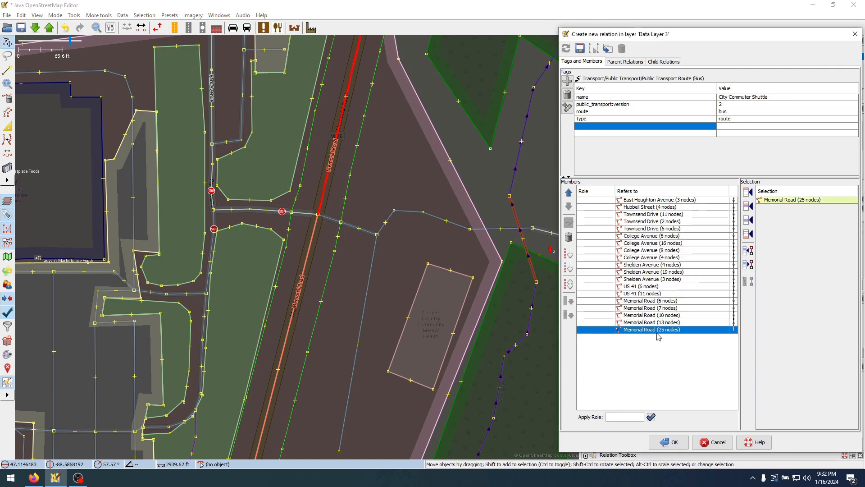
Select all relation members to review the whole mapped route across Houghton
scroll(268, 249, "down", 8)
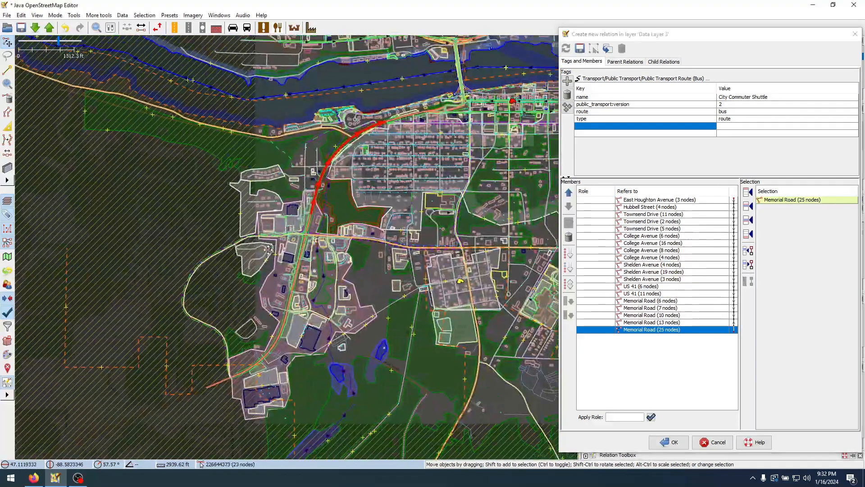
left_click_drag(268, 249, 288, 285)
left_click(270, 243)
scroll(269, 243, "down", 2)
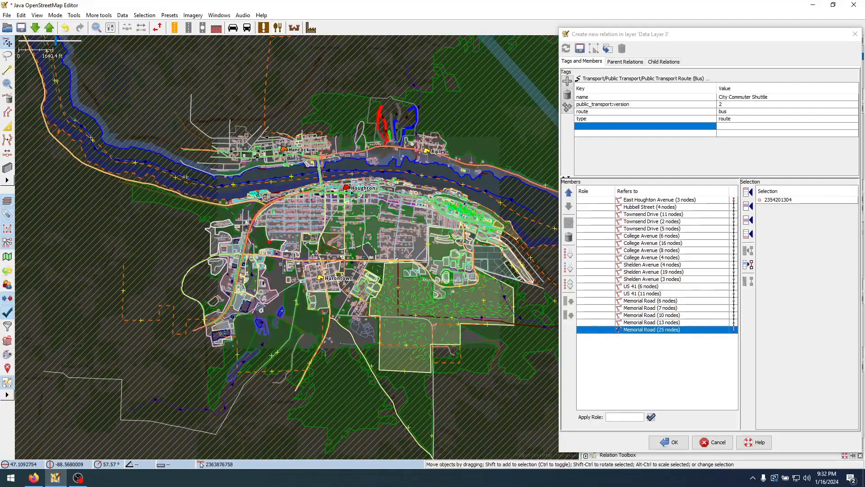
left_click_drag(317, 254, 275, 259)
left_click(629, 336)
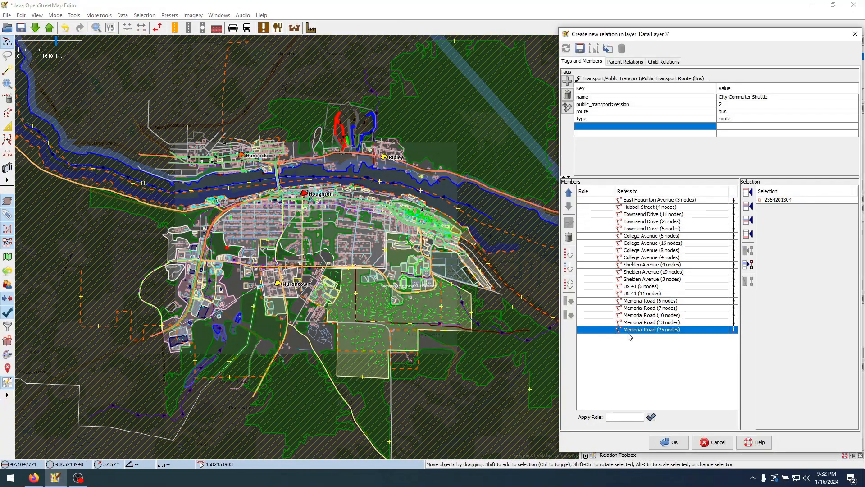
key("ctrl+a")
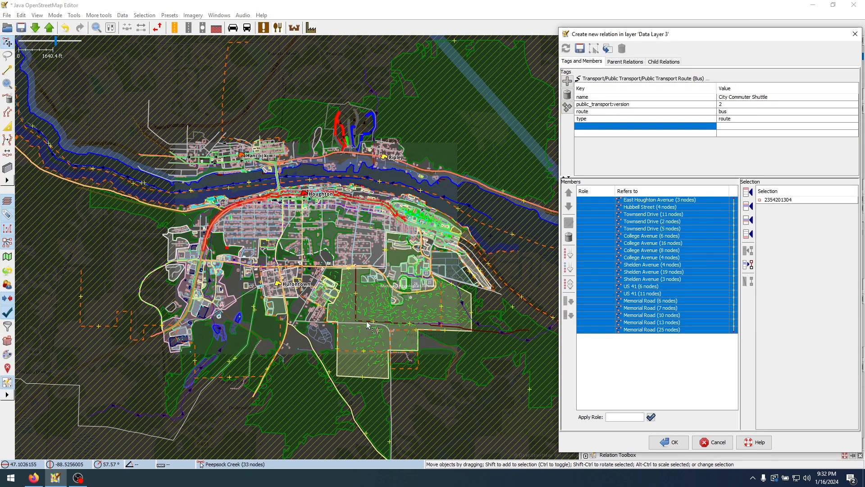
Split Park Avenue at the service road junction east of Tadych's Marketplace Foods
scroll(202, 253, "up", 10)
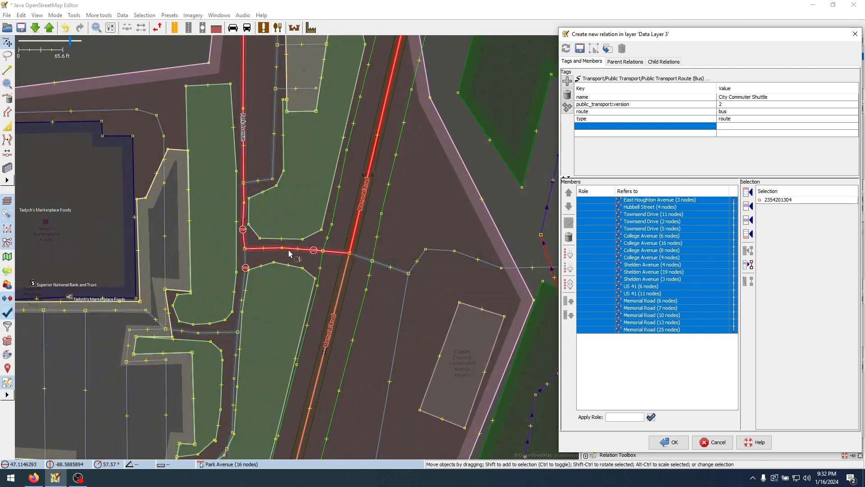
left_click(312, 251)
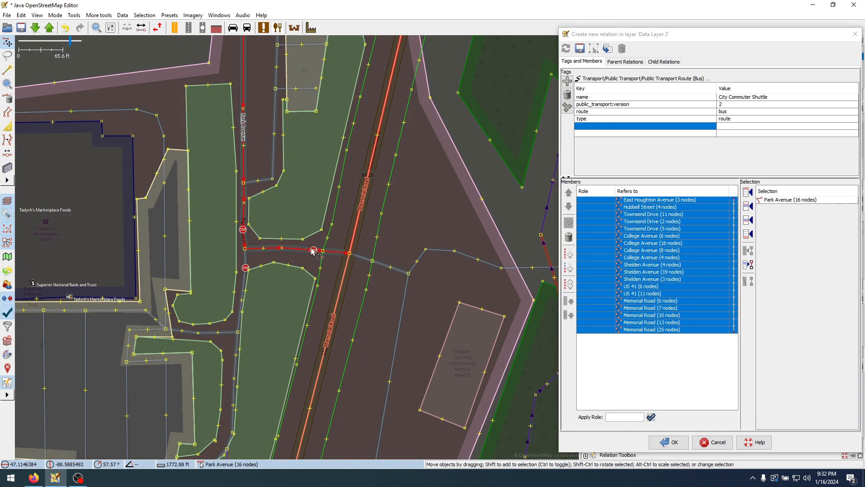
left_click_drag(336, 235, 386, 196)
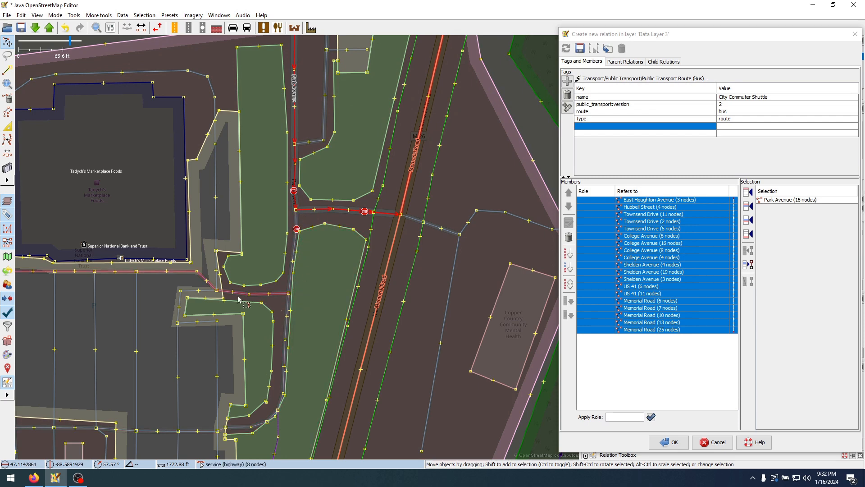
left_click_drag(265, 246, 391, 201)
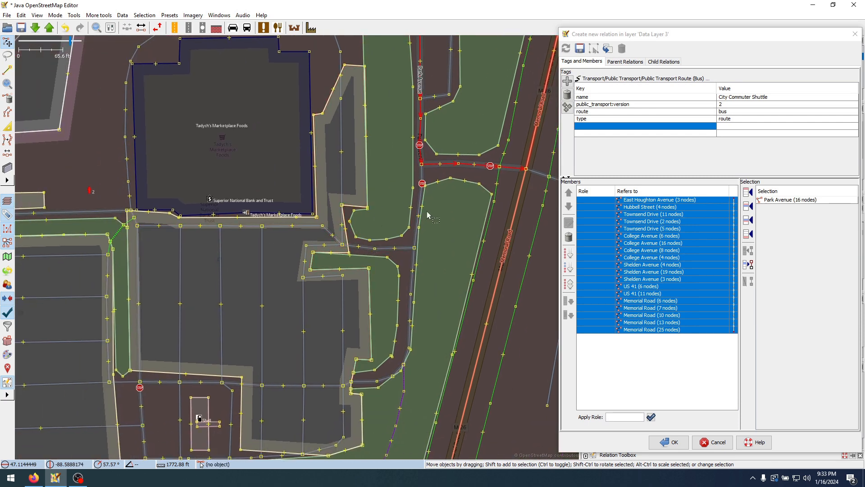
left_click(422, 165)
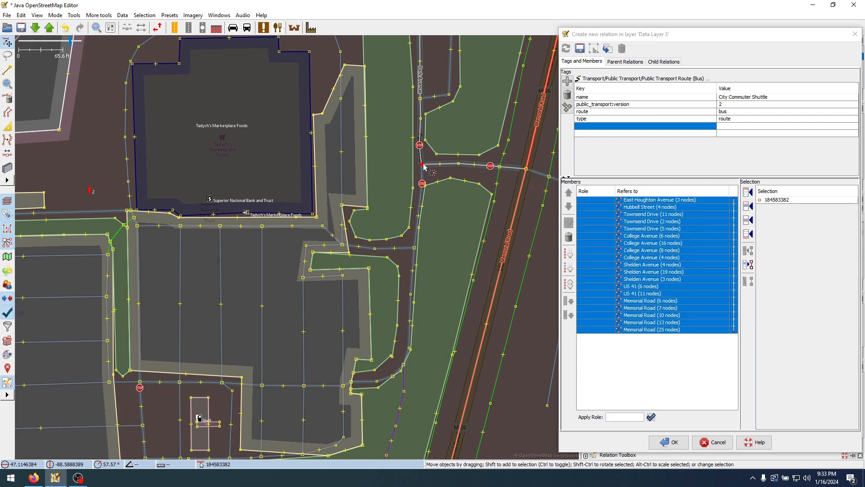
key("p")
Add the short Park Avenue way leading from Memorial Road toward Tadych's as the last relation member
left_click(431, 174)
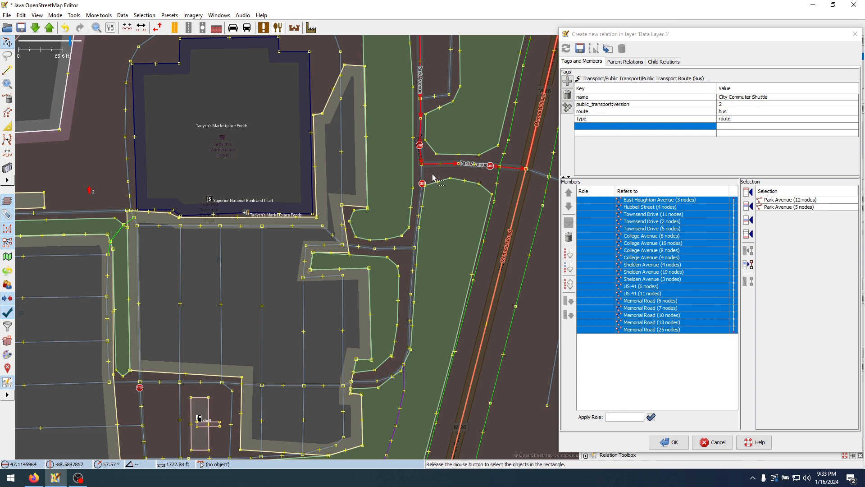
left_click(431, 165)
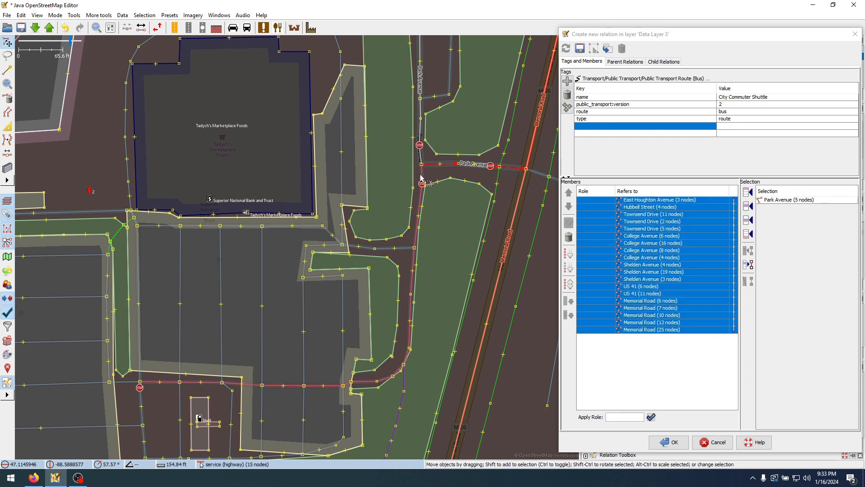
left_click(747, 238)
Split the two connecting service roads at both ends of the drive along Tadych's south front
left_click(414, 247)
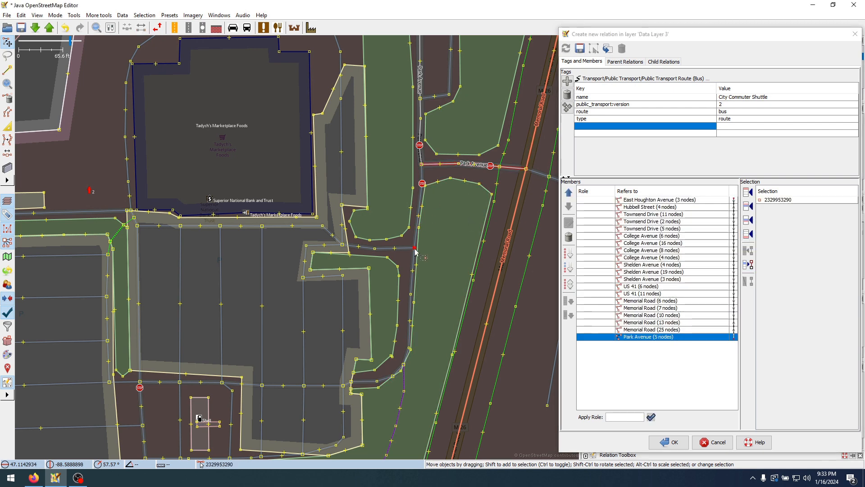
mouse_move(415, 250)
left_mouse_down()
mouse_move(385, 251)
mouse_move(390, 242)
mouse_move(403, 245)
left_mouse_up()
left_click(326, 240)
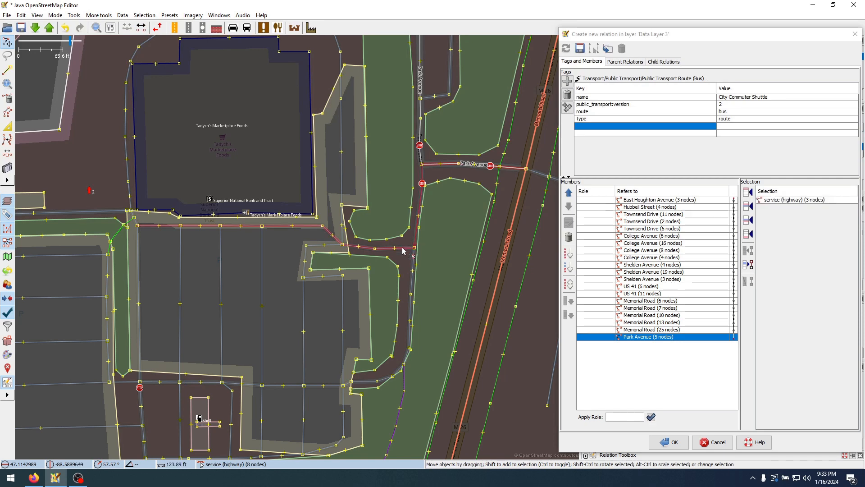
left_click(138, 249)
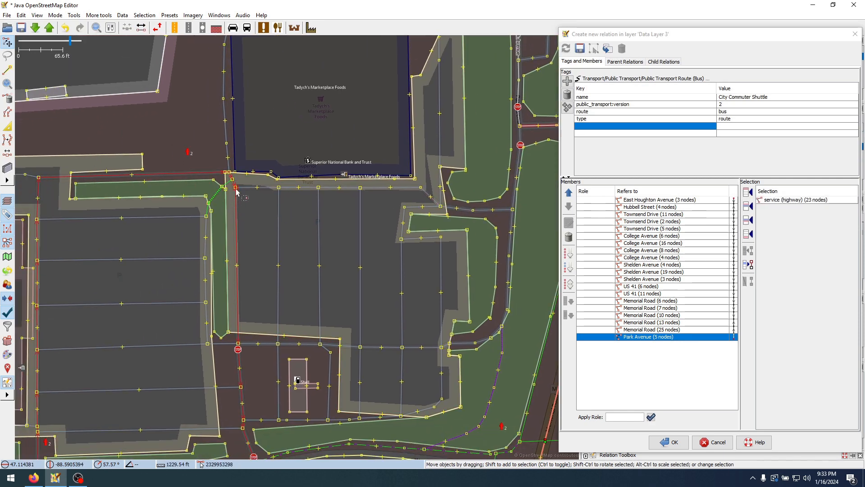
left_click(236, 192)
key("p")
Split West Sharon Avenue at its junction with Century Way and the service road from Tadych's
left_click_drag(244, 276, 277, 137)
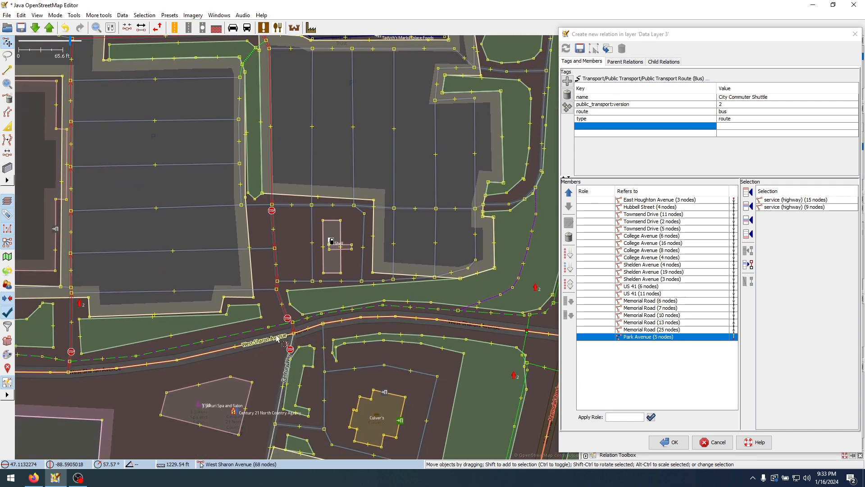
left_click(294, 337)
left_click(294, 334)
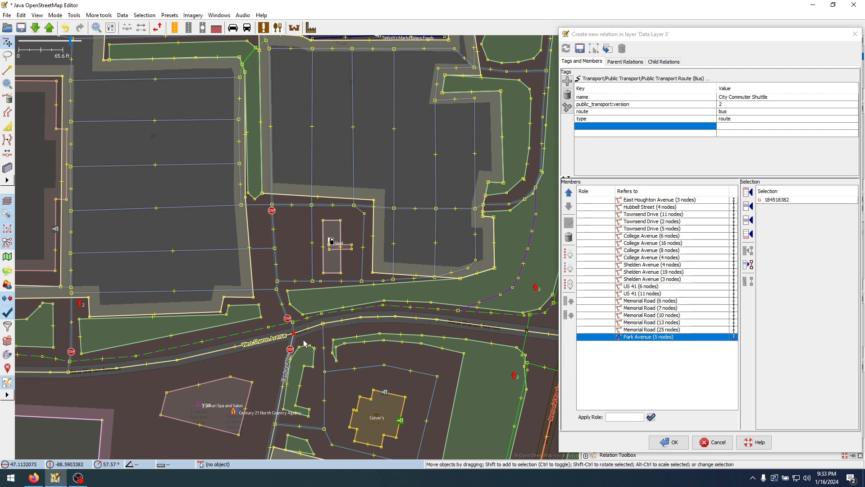
key("p")
Split the Memorial Road way at its intersection with West Sharon Avenue
left_click_drag(383, 307, 186, 231)
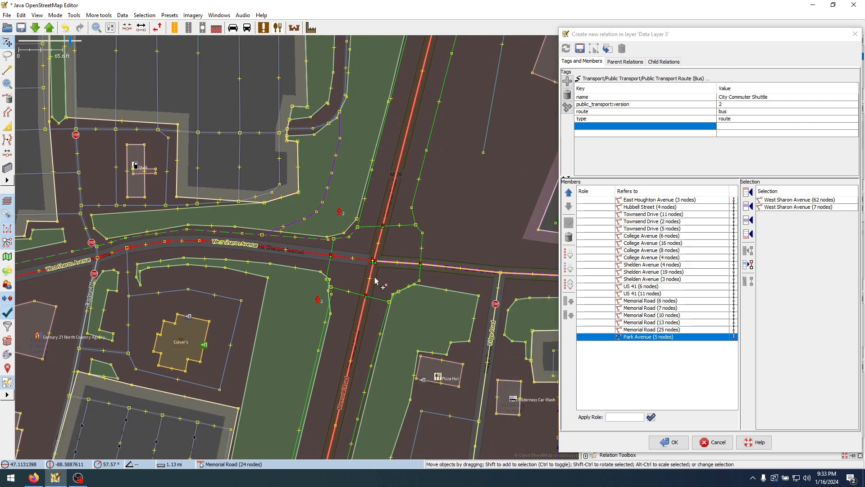
left_click(374, 261)
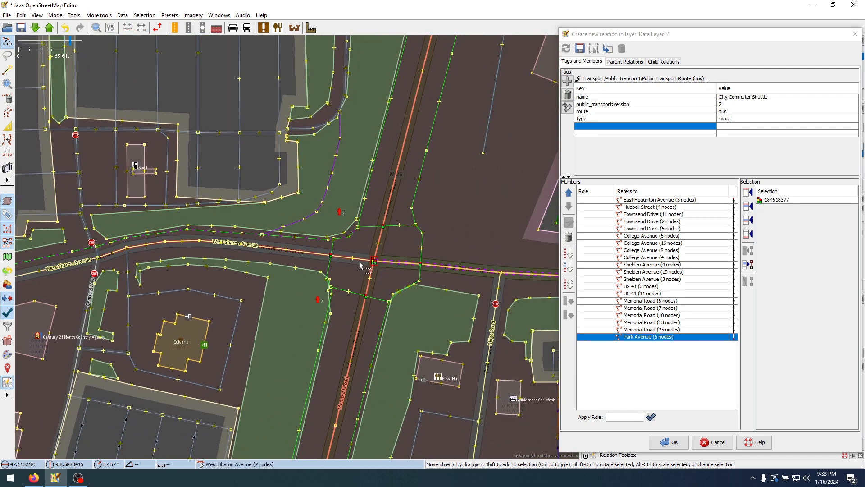
left_click(373, 273)
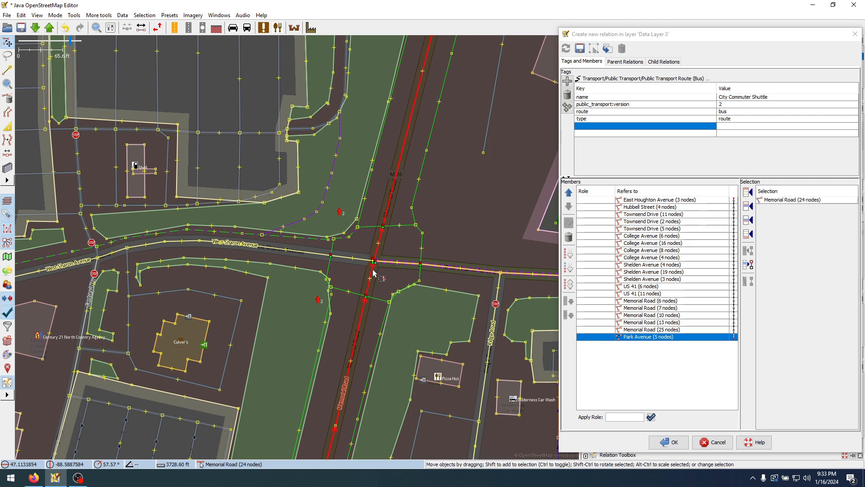
left_click(376, 262)
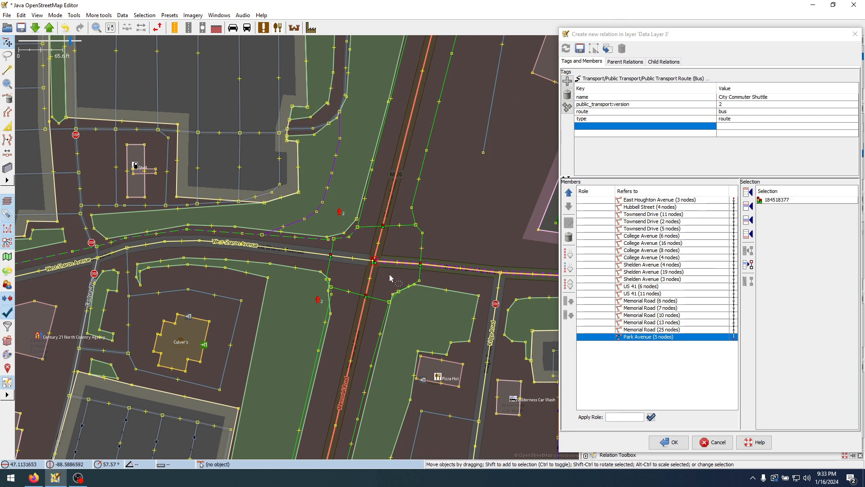
left_click(385, 222)
scroll(387, 275, "down", 5)
left_click_drag(401, 240, 401, 186)
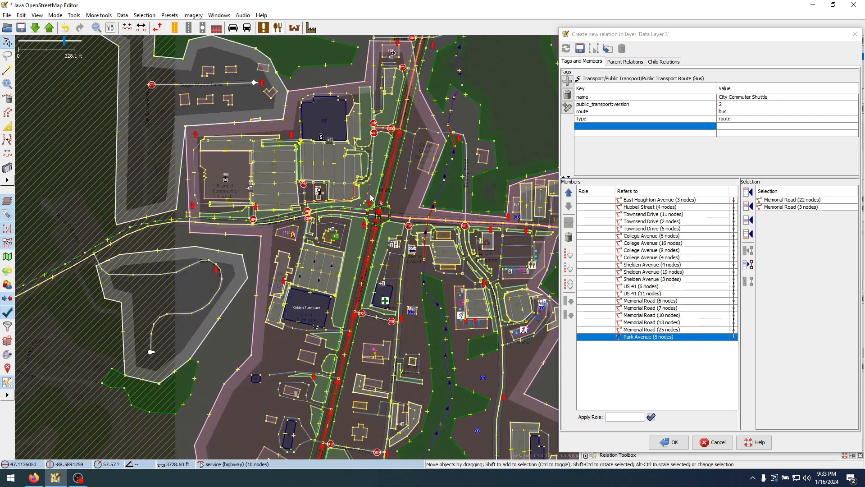
Clear the map selection and zoom to the Park Avenue member at the end of the relation
left_click(413, 210)
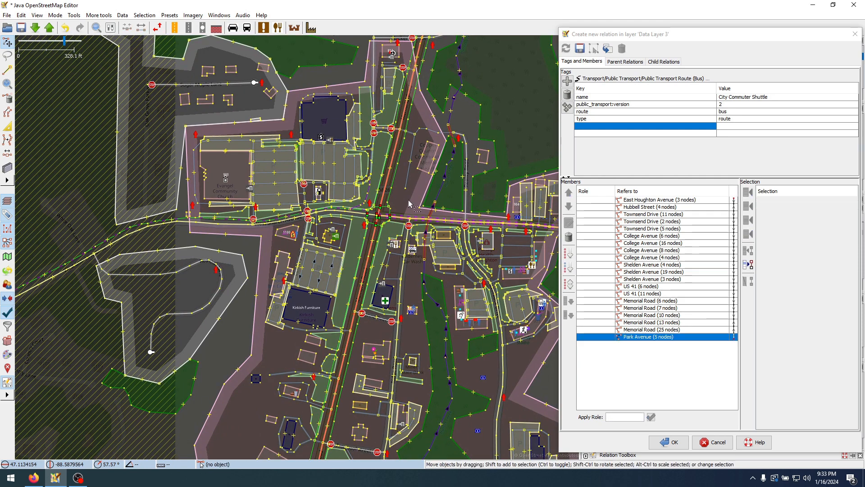
scroll(353, 104, "up", 2)
left_click_drag(504, 192, 453, 249)
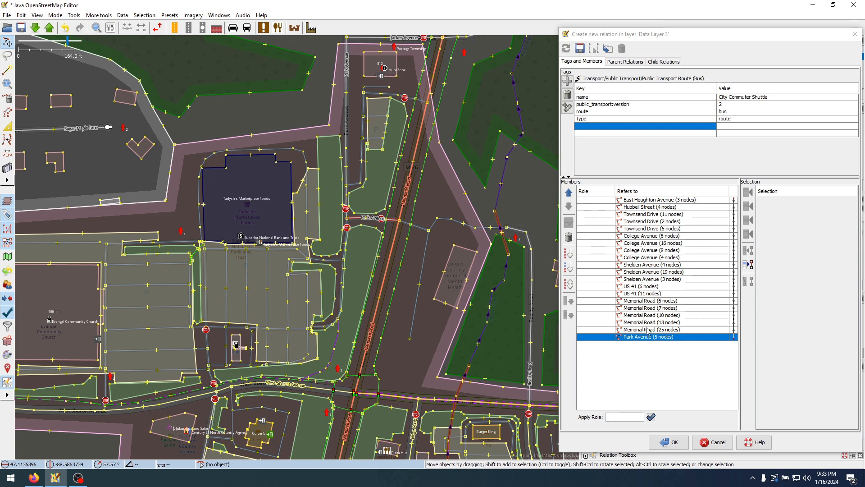
left_click_drag(422, 355, 416, 254)
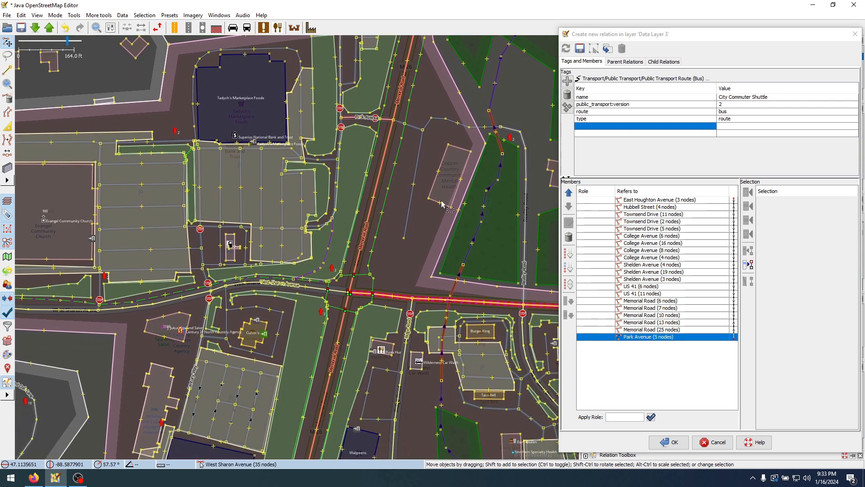
left_click_drag(416, 308, 287, 80)
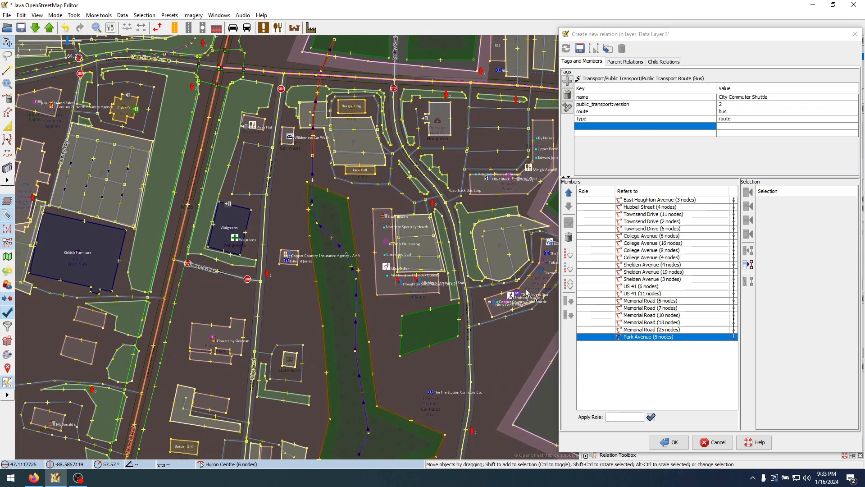
left_click(654, 330)
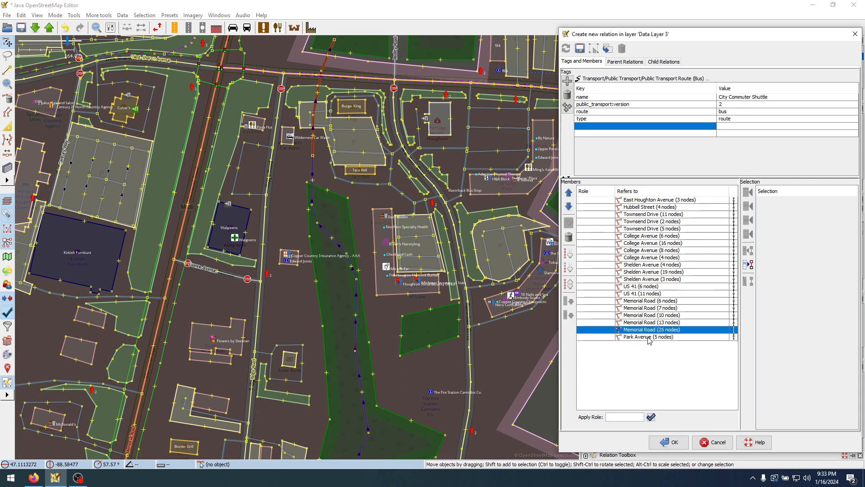
left_click(647, 337)
right_click(644, 340)
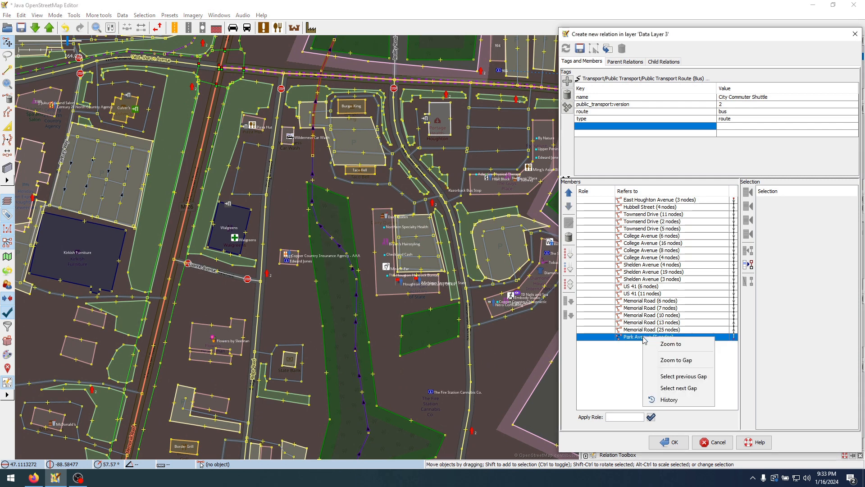
left_click(670, 344)
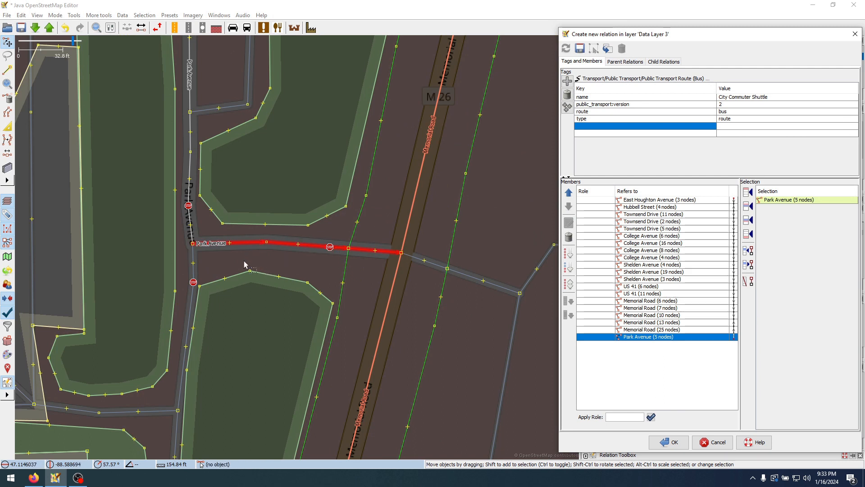
Add the three service ways around Tadych's and the West Sharon Avenue way to Memorial Road after the Park Avenue member
left_click_drag(245, 268, 442, 177)
left_click(391, 183)
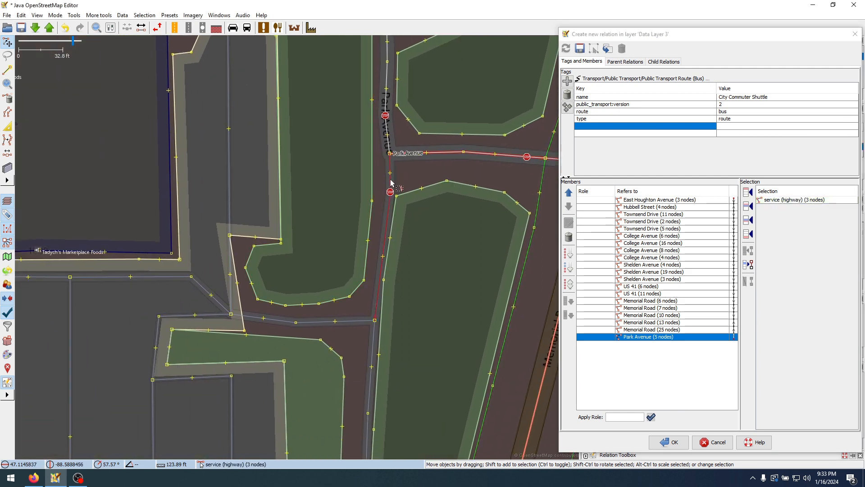
left_click(354, 323, "shift")
left_click_drag(56, 283, 319, 266)
scroll(316, 266, "down", 2)
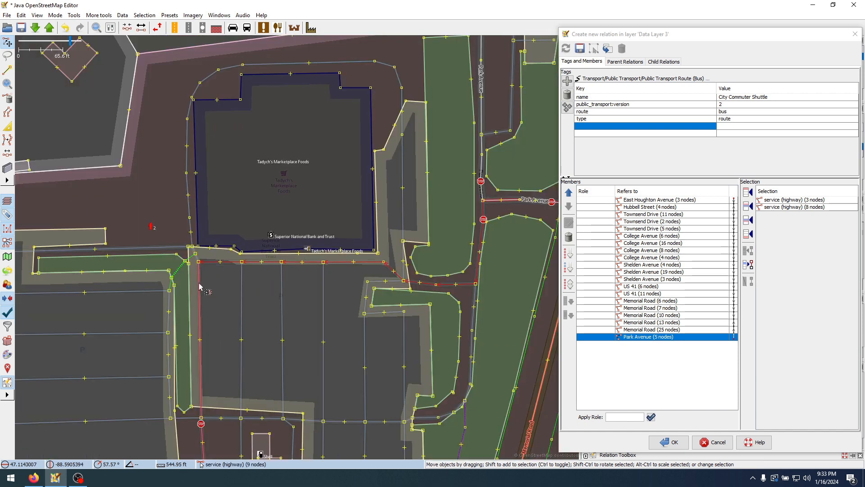
left_click(201, 286, "shift")
left_click_drag(310, 363, 328, 98)
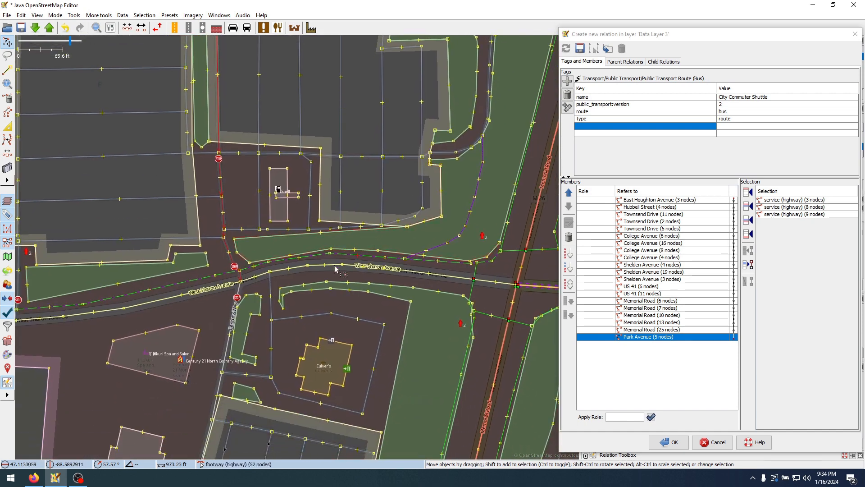
left_click(263, 276, "shift")
left_click_drag(513, 316, 344, 245)
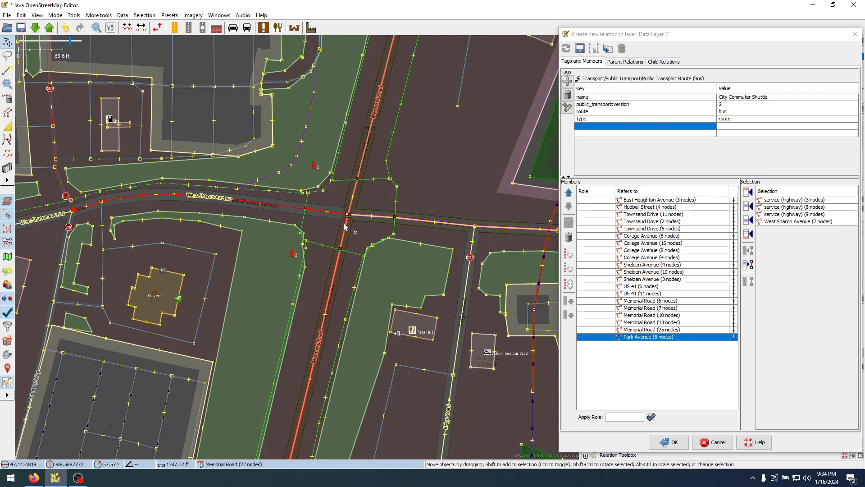
left_click(751, 236)
Split the Memorial Road way at Razorback Drive and add the section from West Sharon Avenue to Razorback Drive after the West Sharon Avenue member
scroll(281, 254, "down", 2)
left_click_drag(306, 407, 428, 108)
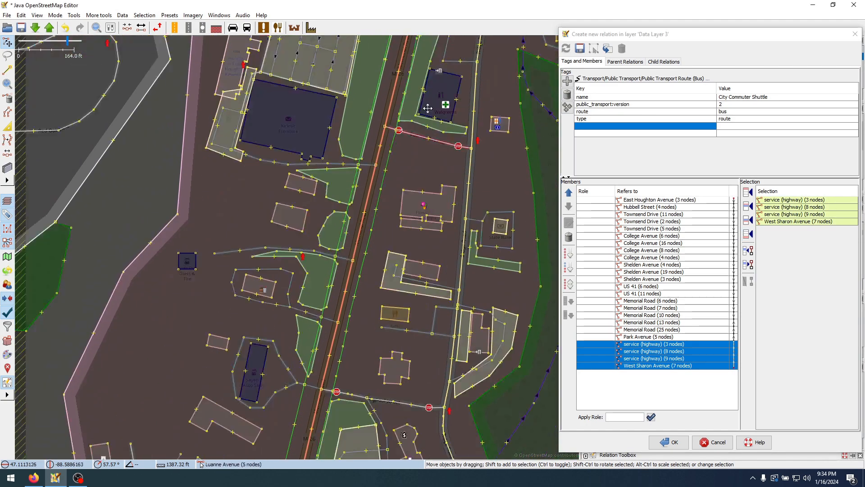
left_click_drag(383, 297, 388, 176)
left_click_drag(353, 304, 377, 197)
scroll(377, 197, "down", 2)
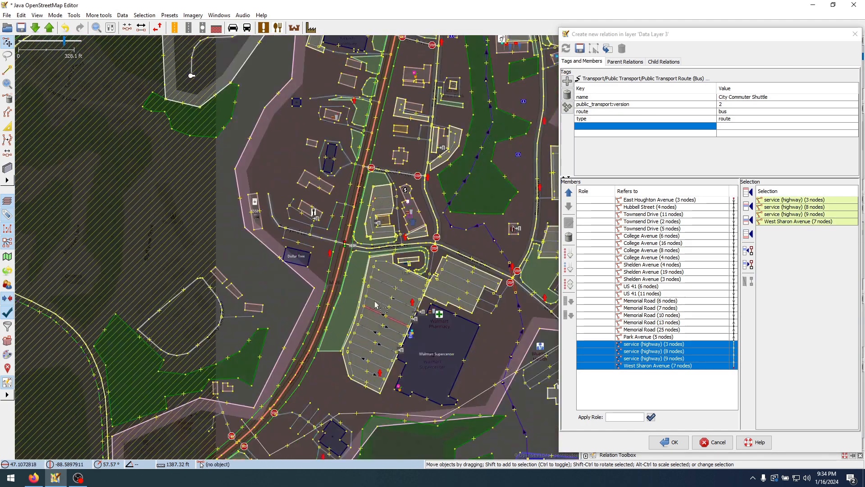
left_click(347, 237, "shift")
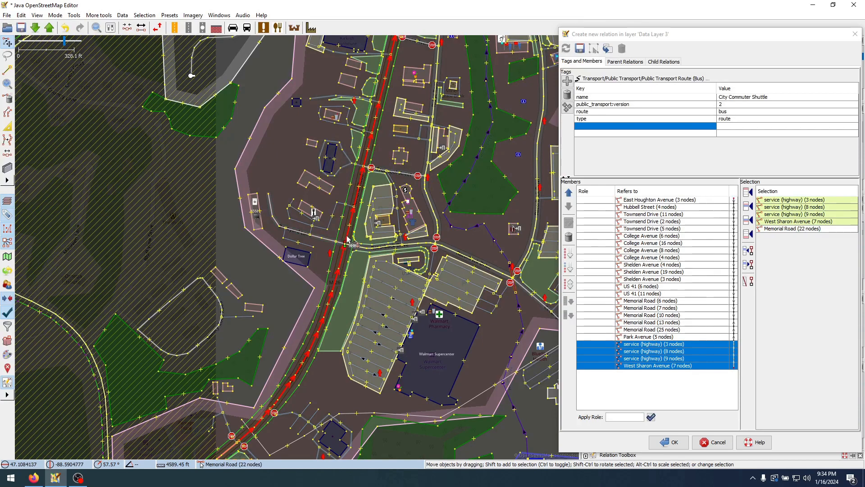
left_click(347, 237, "ctrl")
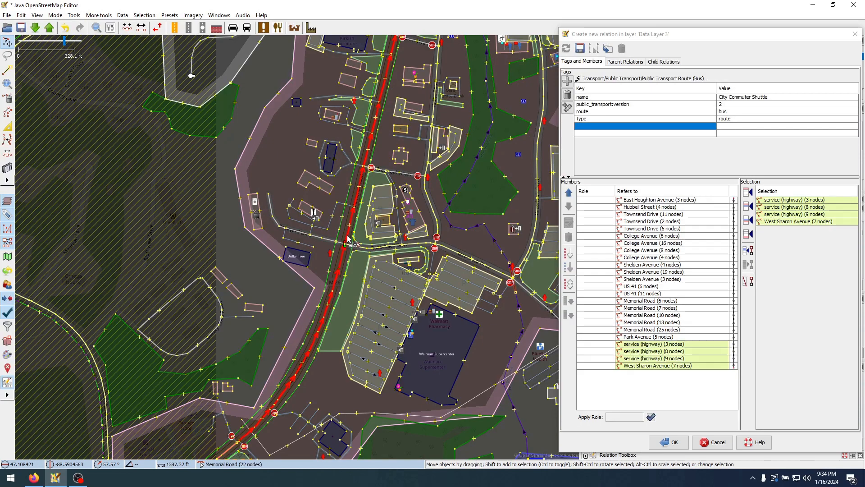
left_click(423, 201)
scroll(357, 251, "up", 2)
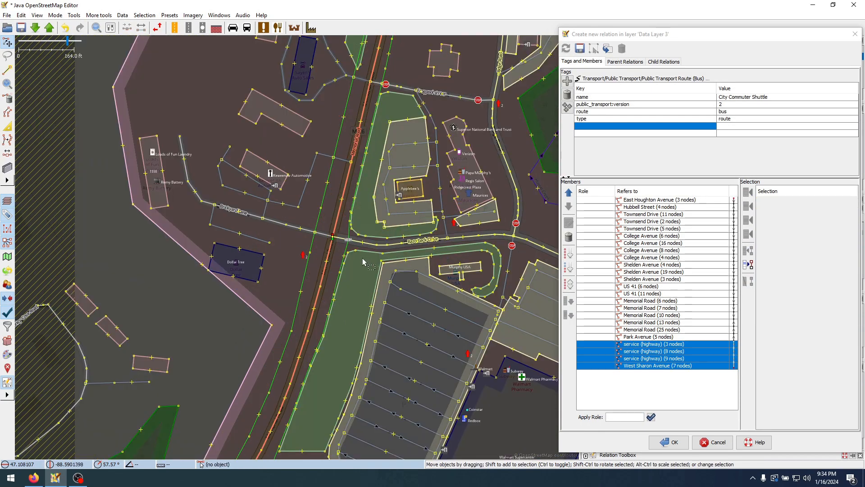
left_click(335, 239)
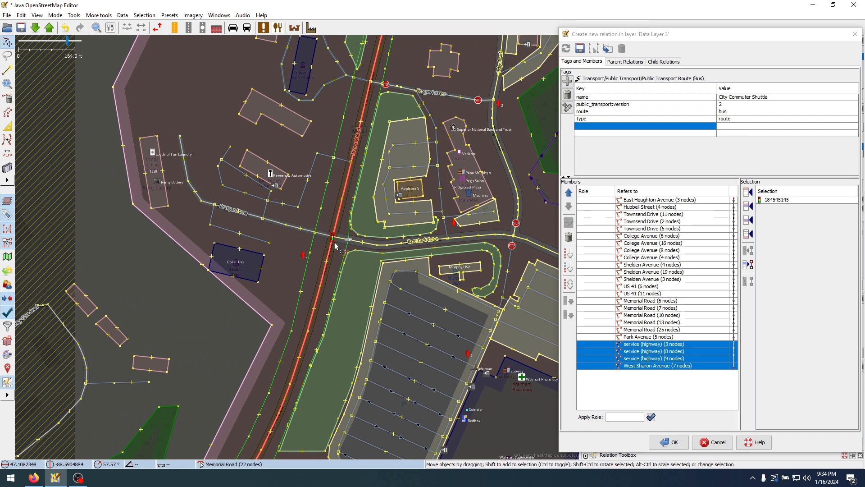
key("p")
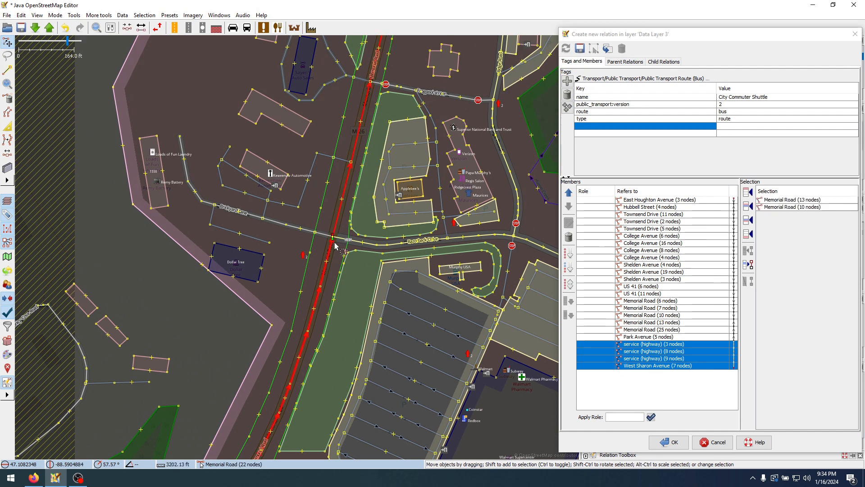
left_click(336, 212)
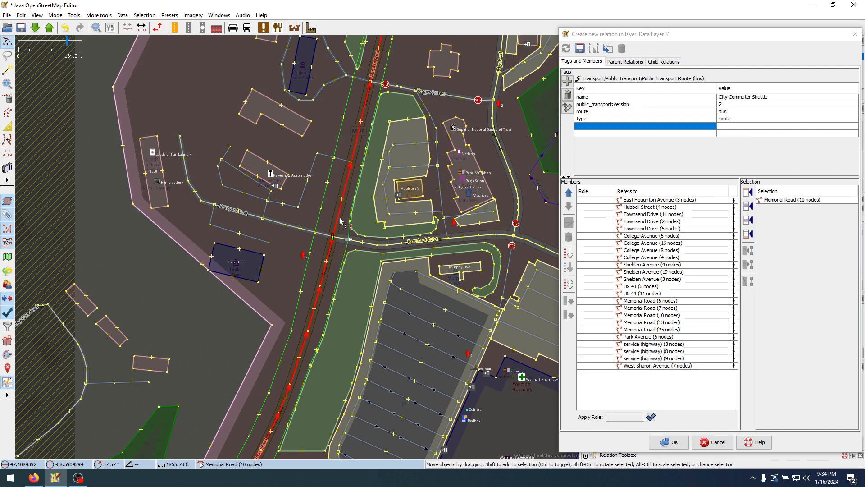
left_click(748, 233)
Select the Razorback Drive way between Memorial Road and the service road into the Walmart parking lot
left_click_drag(496, 237, 366, 206)
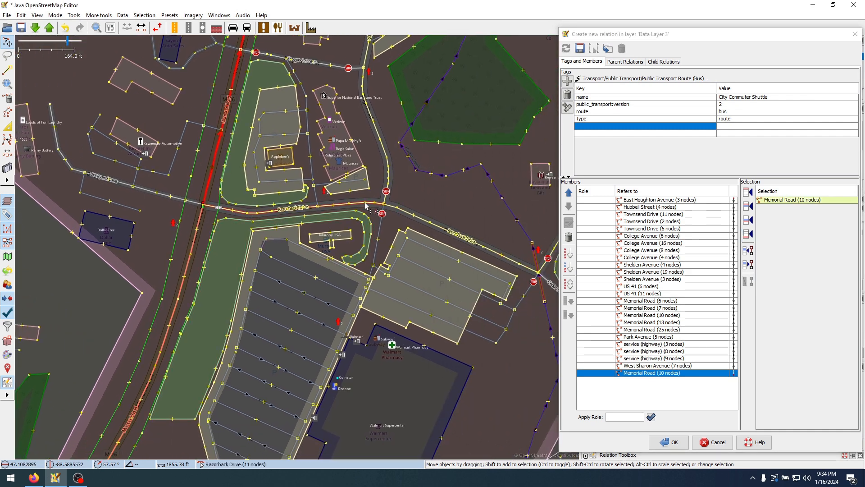
left_click(357, 206)
left_click_drag(334, 412, 310, 354)
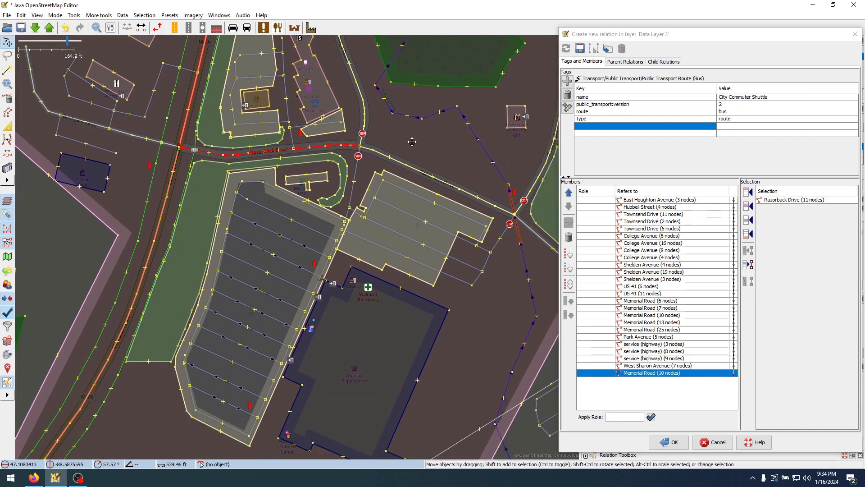
Check the shuttle route map PDF in Firefox, return to JOSM and compare the roads between Walmart and West Sharon Avenue
left_click(34, 477)
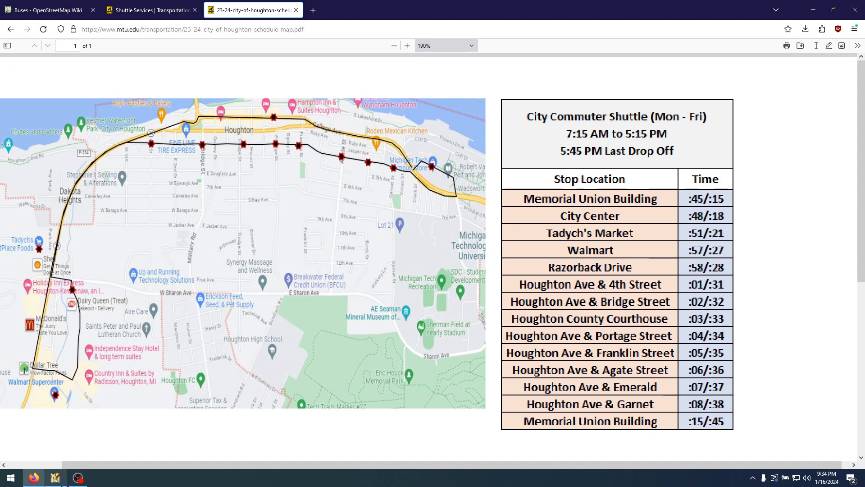
left_click(55, 478)
scroll(356, 252, "down", 2)
left_click_drag(349, 209, 320, 302)
left_click_drag(324, 206, 303, 331)
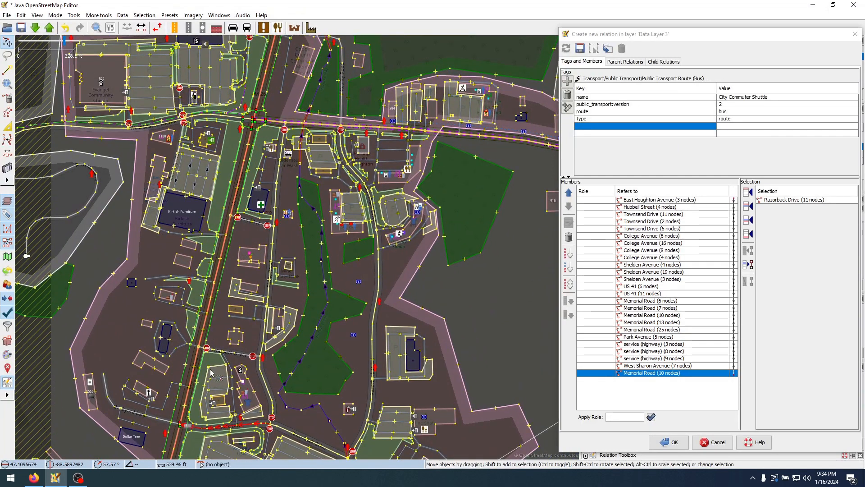
scroll(257, 124, "up", 5)
scroll(398, 278, "down", 3)
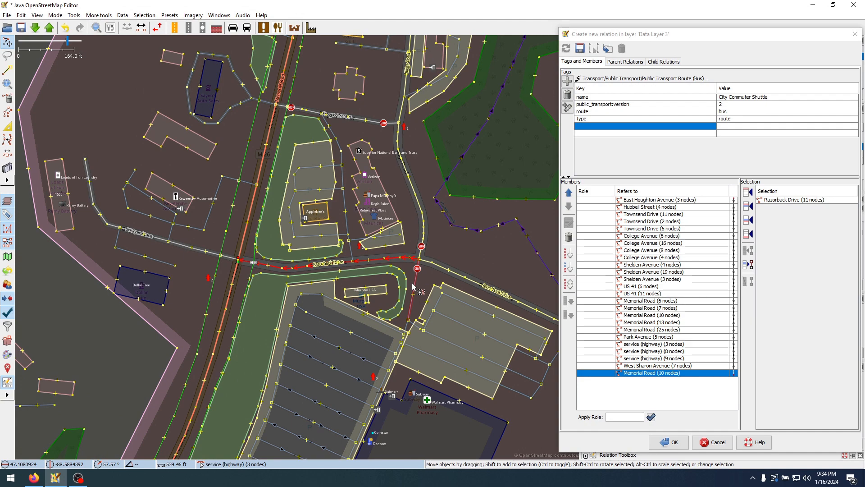
Select the three service ways into and around the Walmart parking lot too and add them with Razorback Drive after the Memorial Road member
left_click(413, 286, "shift")
scroll(425, 357, "up", 5)
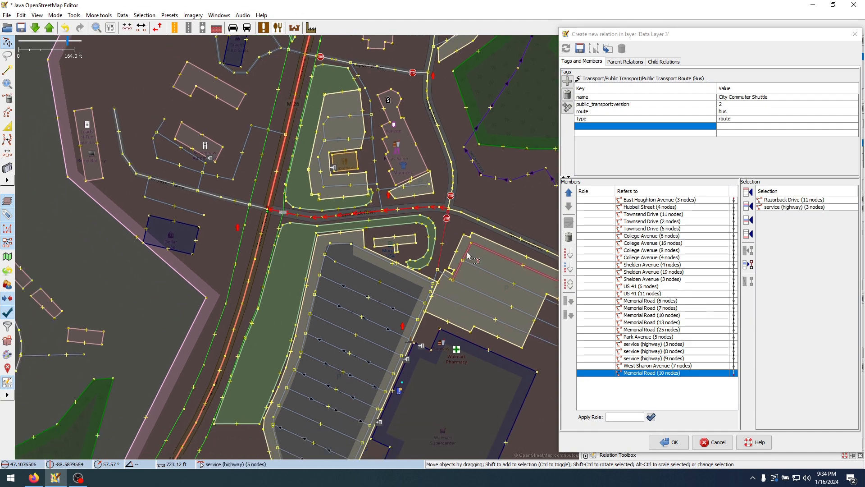
left_click(362, 285, "shift")
scroll(381, 280, "down", 2)
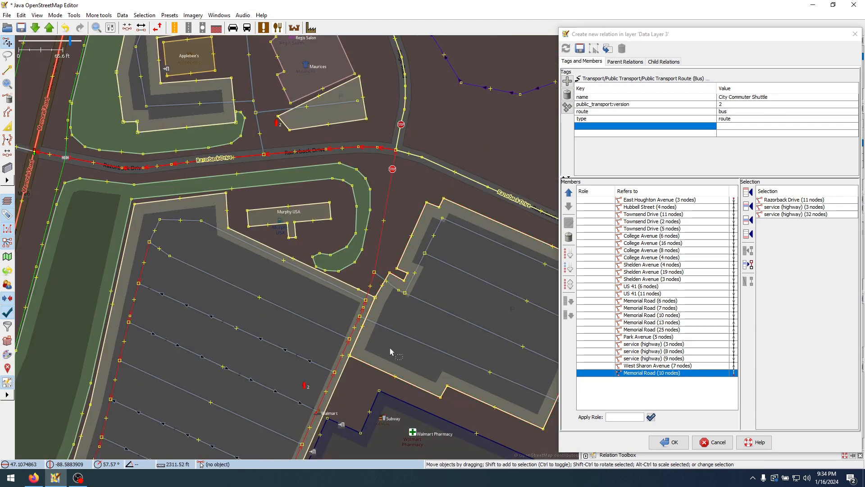
left_click_drag(311, 390, 423, 228)
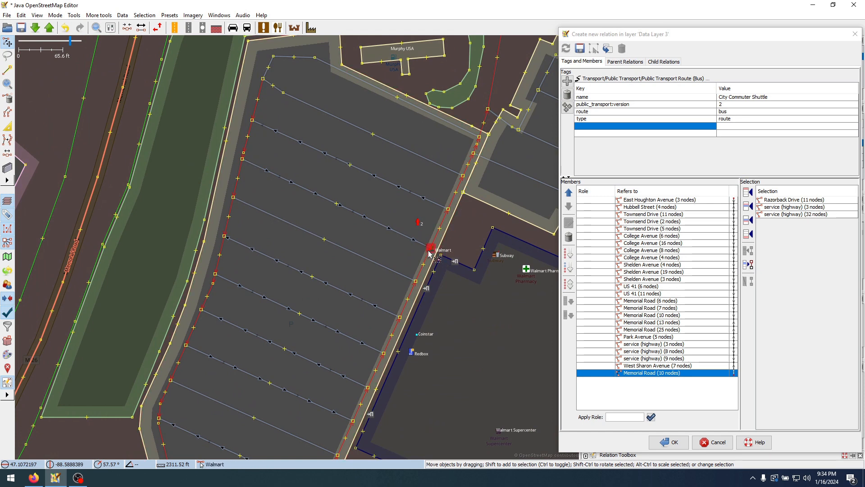
left_click(353, 75, "shift")
left_click_drag(464, 153, 372, 183)
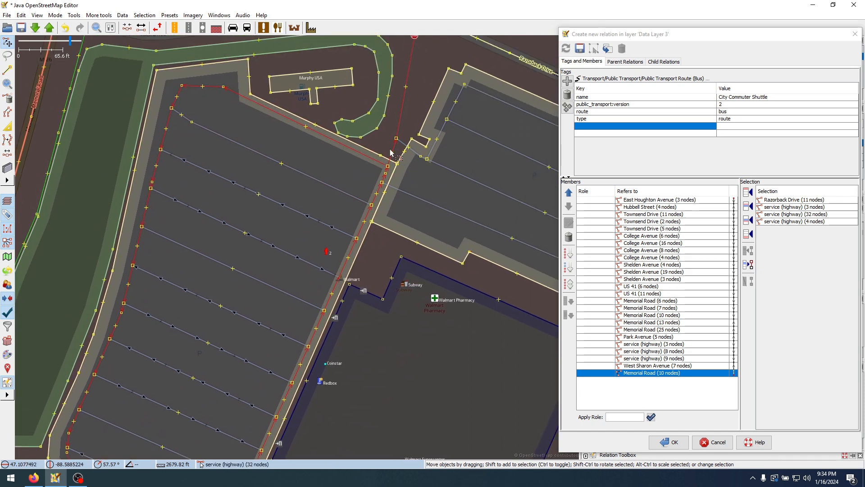
scroll(408, 150, "up", 2)
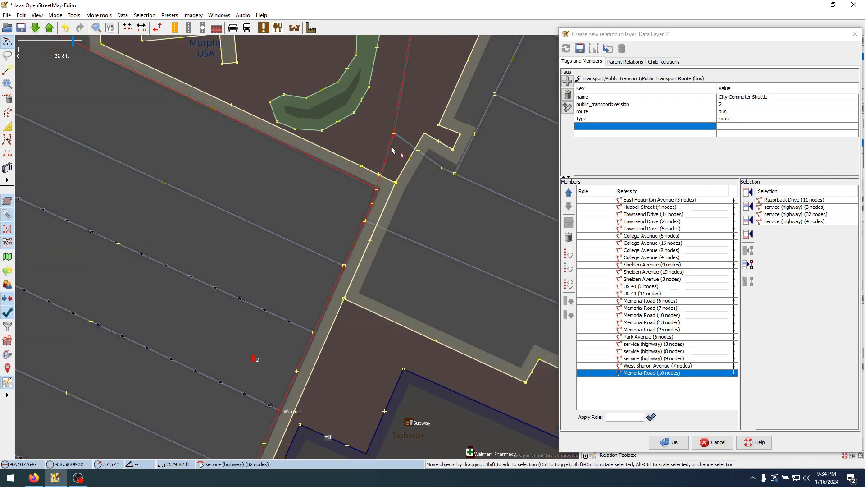
scroll(385, 161, "down", 2)
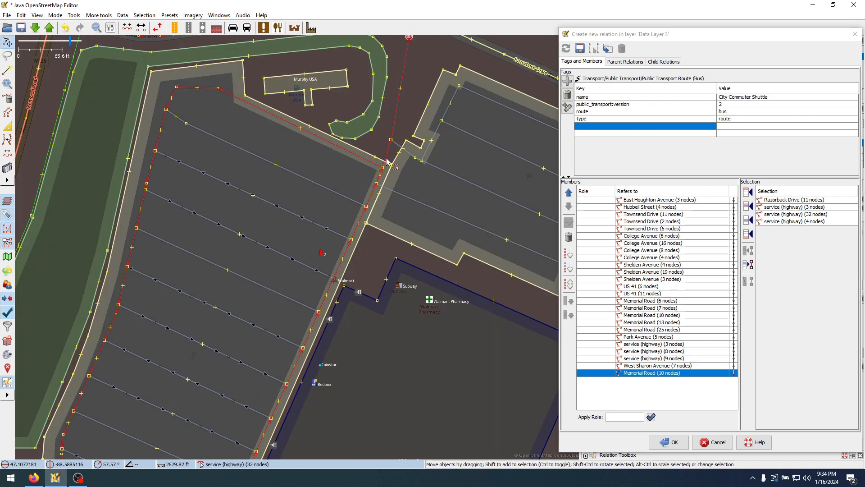
left_click(748, 233)
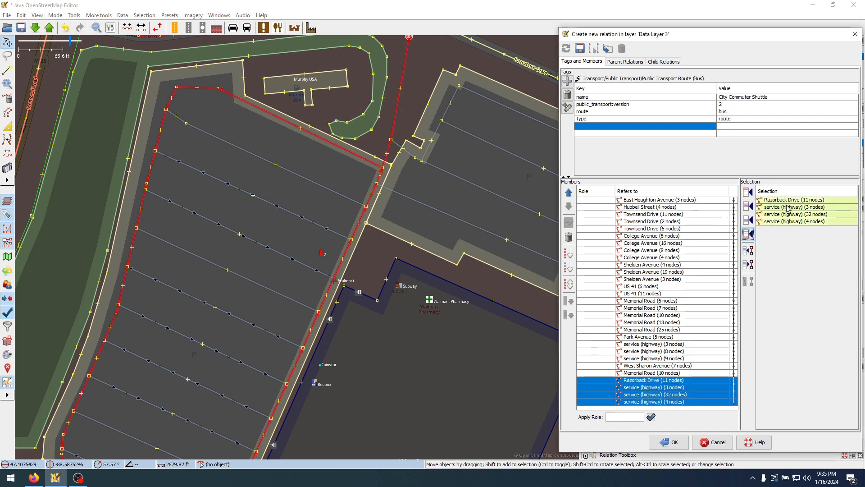
Highlight the newly added Walmart service way members on the map to inspect their course, and clear the map selection
left_click(661, 389)
left_click(661, 402)
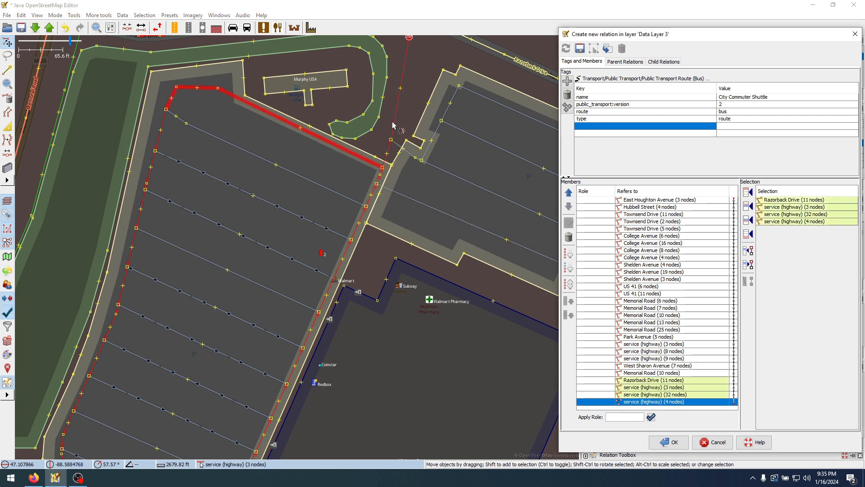
scroll(393, 125, "down", 2)
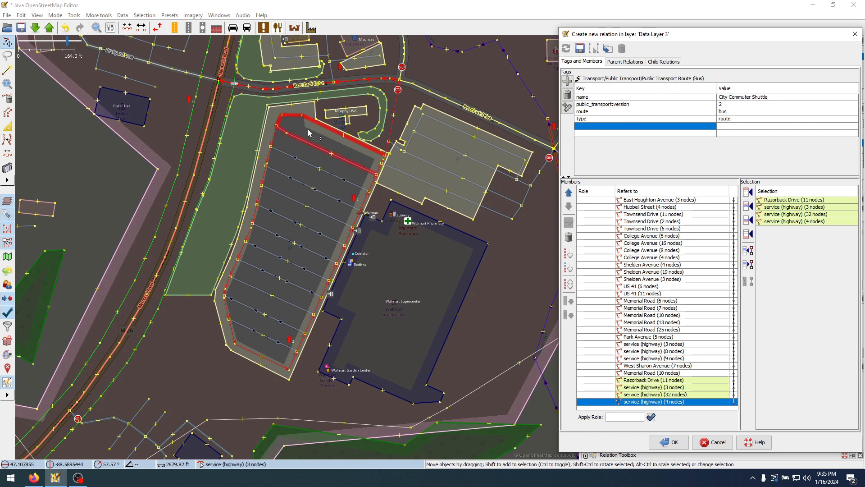
left_click(420, 74)
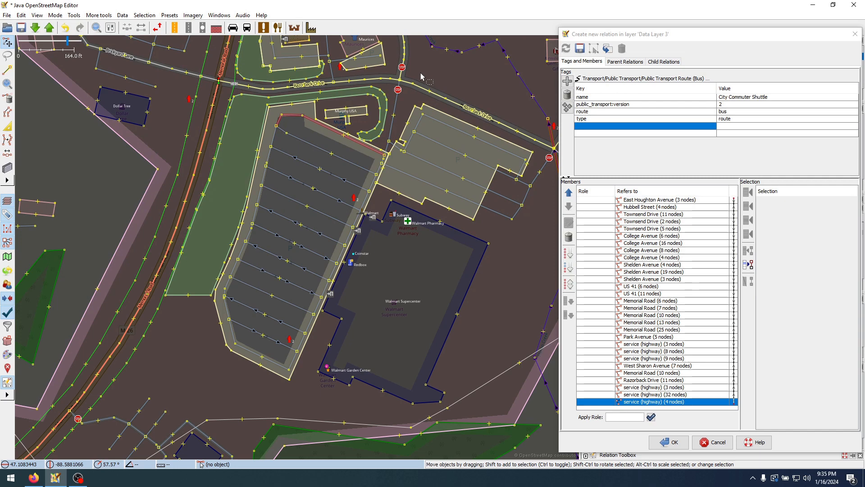
Split the 32-node Walmart service way where it meets the 4-node service way at the parking lot's northeast corner
scroll(380, 136, "up", 2)
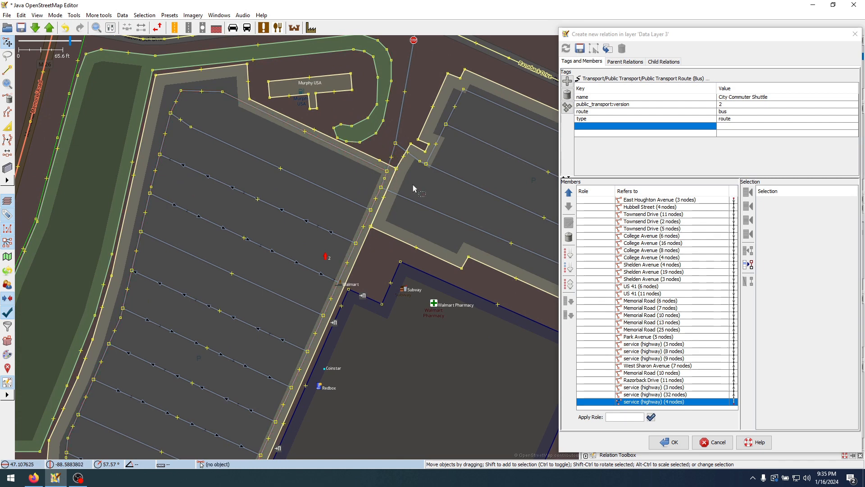
left_click(392, 153)
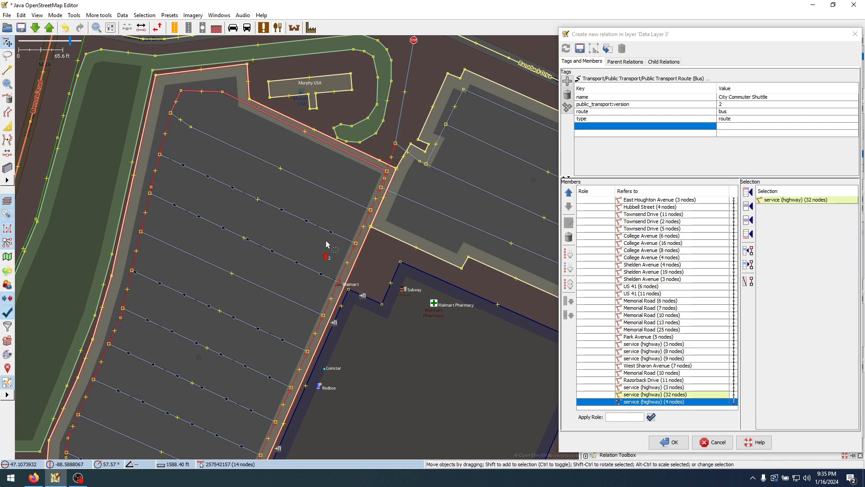
scroll(391, 178, "up", 2)
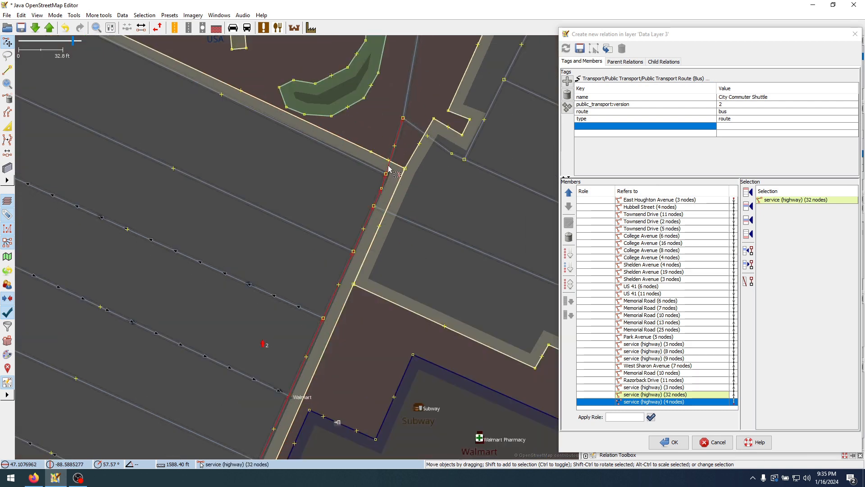
scroll(396, 151, "down", 2)
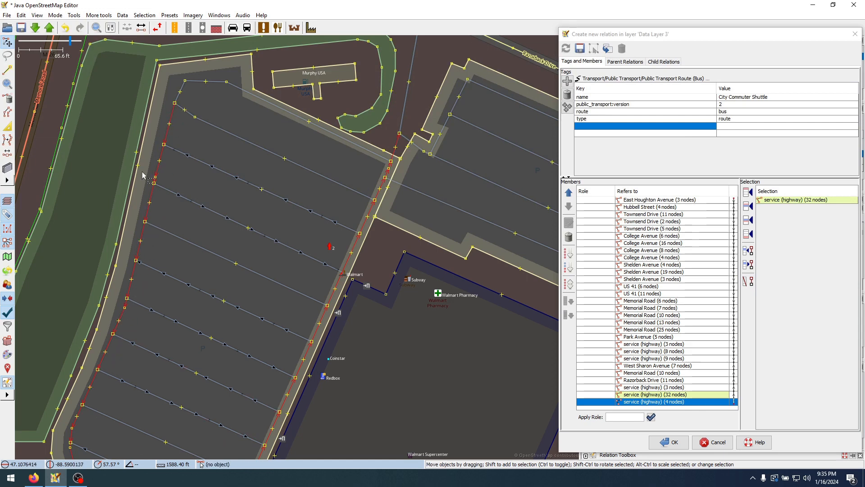
left_click(392, 162)
key("p")
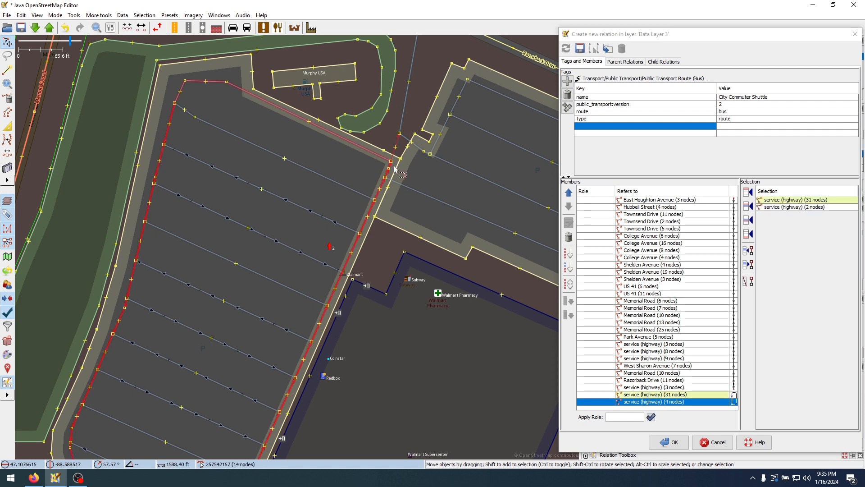
left_click(412, 121)
Go through the final relation members from West Sharon Avenue to the Walmart service ways, examining their order and connection on the map
left_click(673, 373)
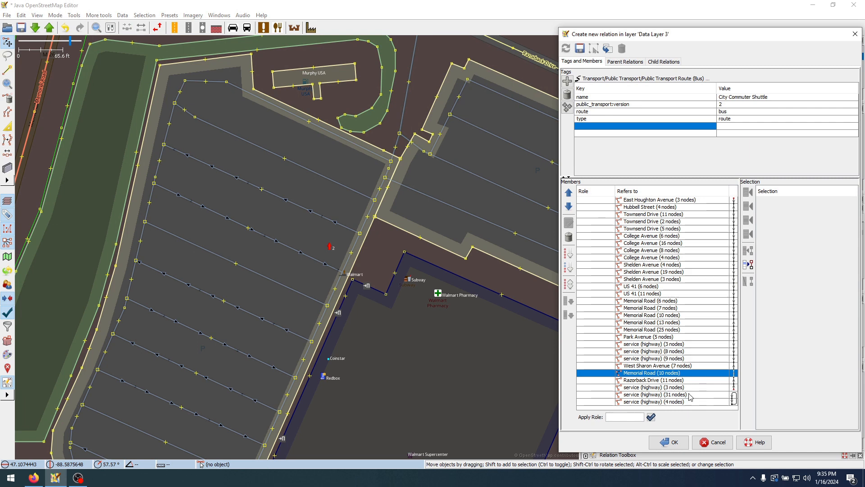
scroll(405, 177, "down", 2)
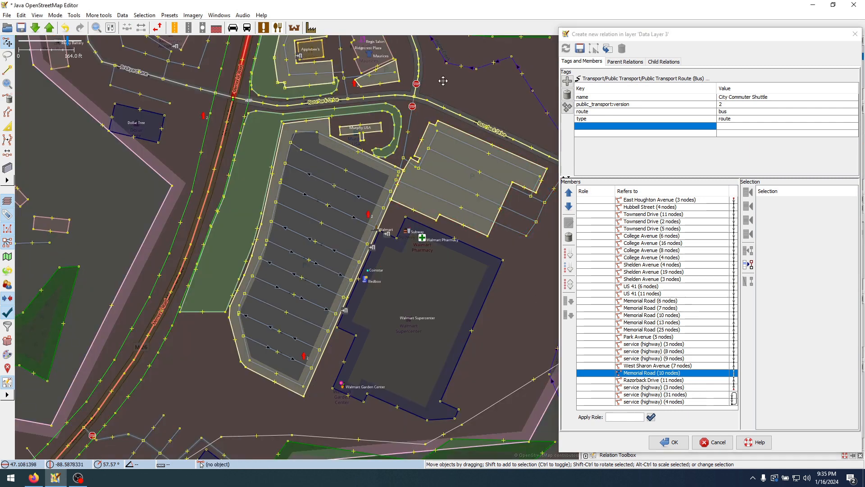
left_click_drag(458, 89, 414, 145)
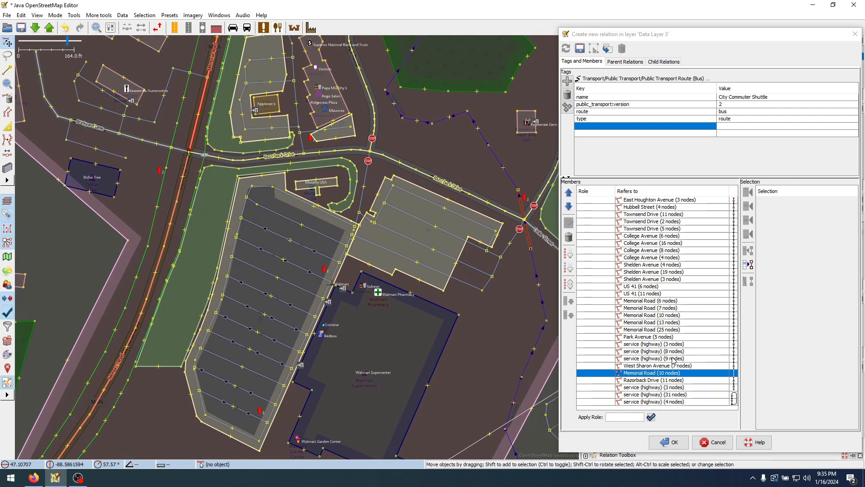
left_click(654, 367)
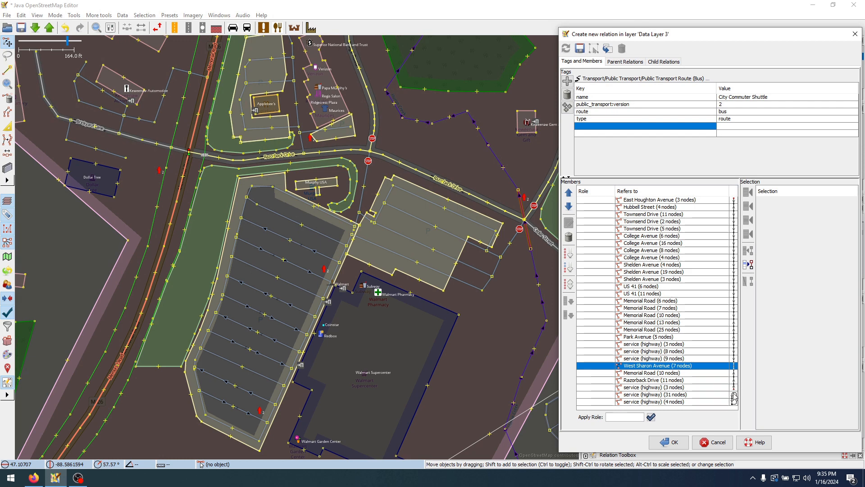
left_click(699, 375)
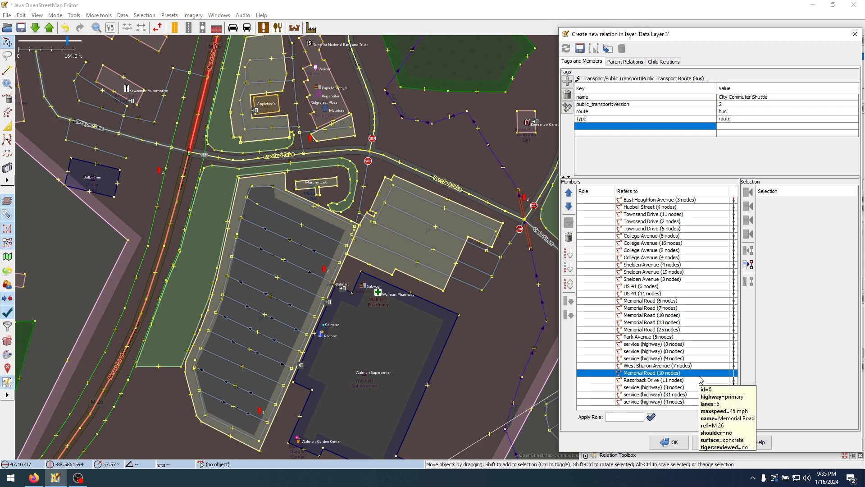
key("Down")
key("Down")
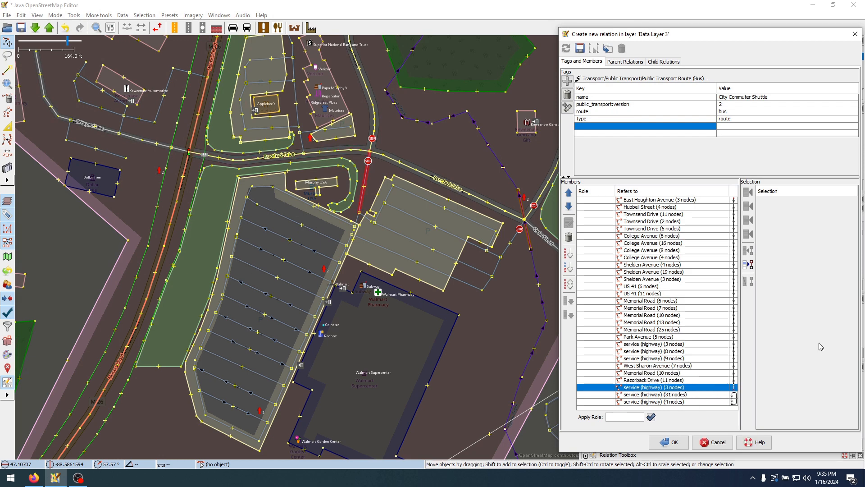
key("Down")
Insert the 2-node service way southeast of Murphy USA into the relation right after the final 3-node service way member
key("Down")
key("Up")
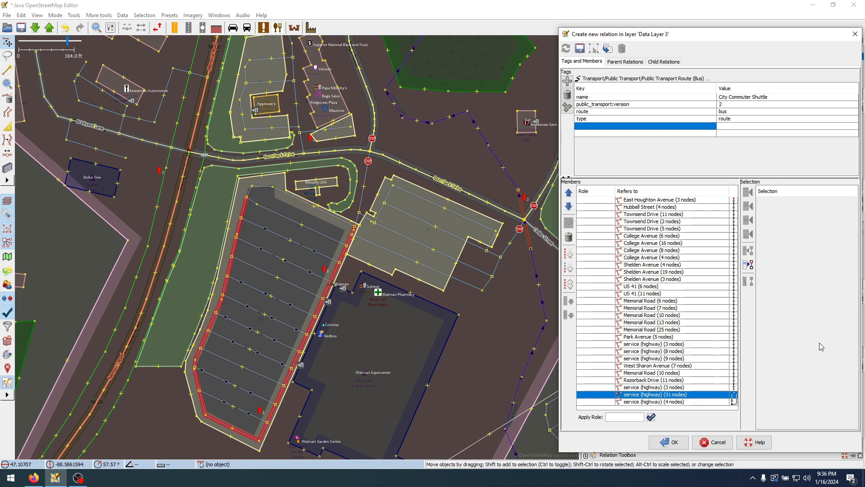
key("Up")
key("Down")
key("Up")
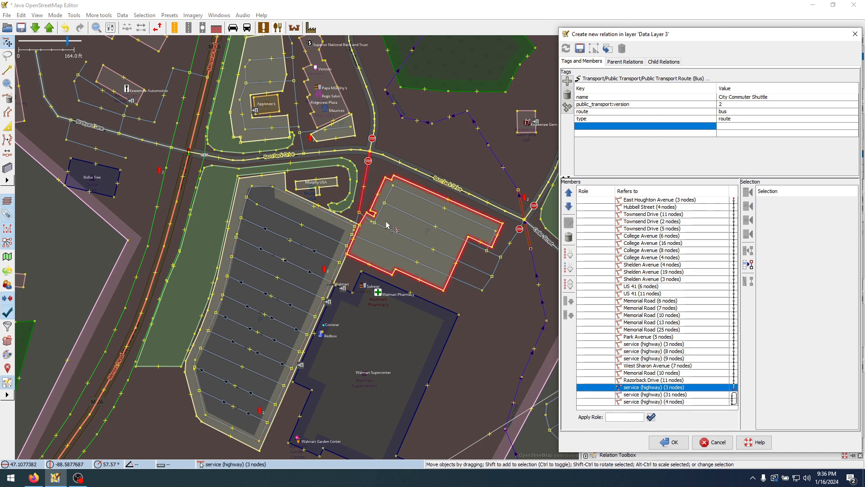
scroll(387, 224, "up", 3)
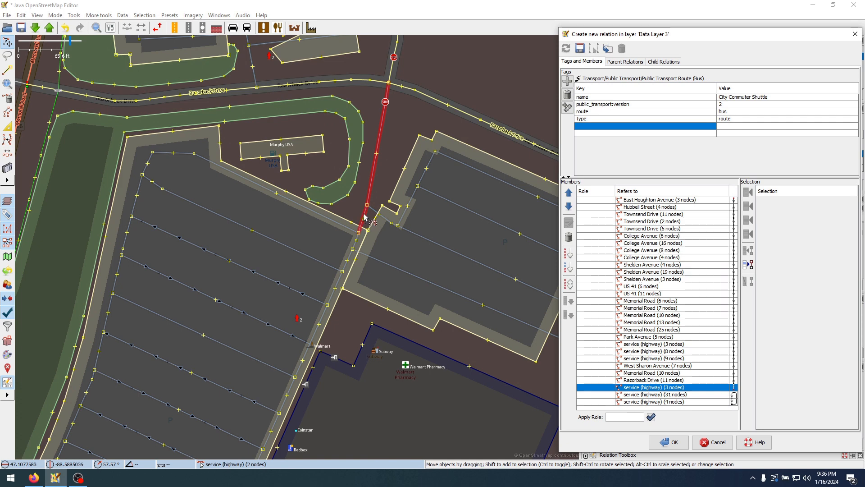
left_click(366, 218)
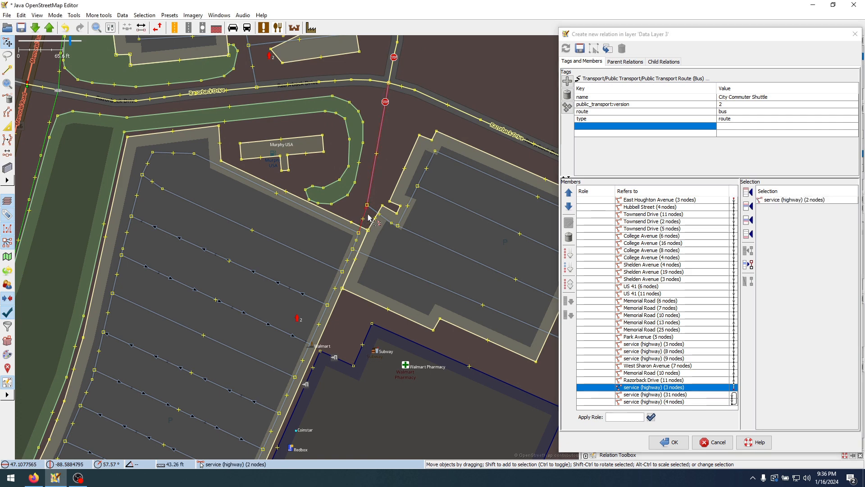
left_click(747, 221)
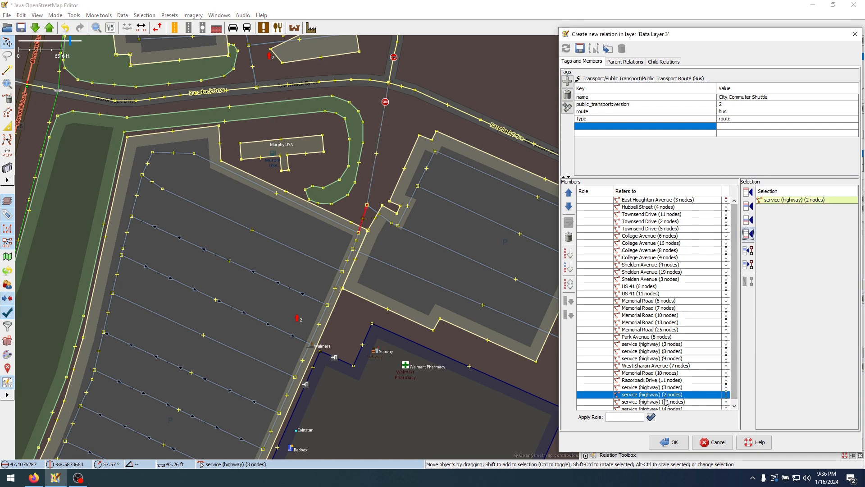
Go through the members from Memorial Road to the last 4-node service way and examine their order on the map
scroll(666, 402, "down", 1)
left_click(668, 369)
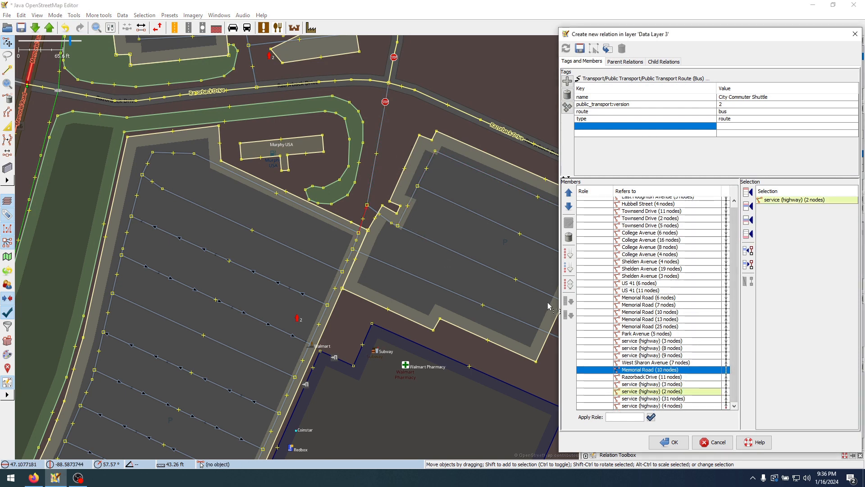
key("Down")
key("Down")
key("Down")
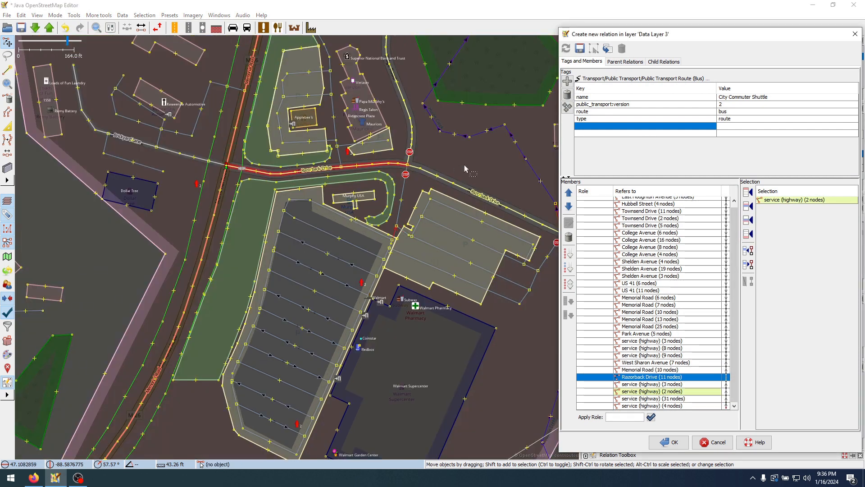
key("Down")
key("Down")
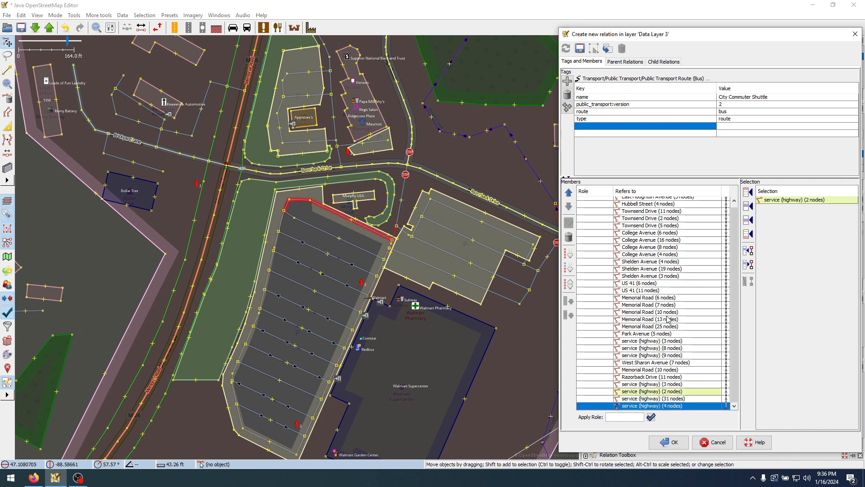
Add the 2-node service way again and the 4-node service way across the eastern parking lot at the relation's end, accepting the duplicate
left_click(409, 208)
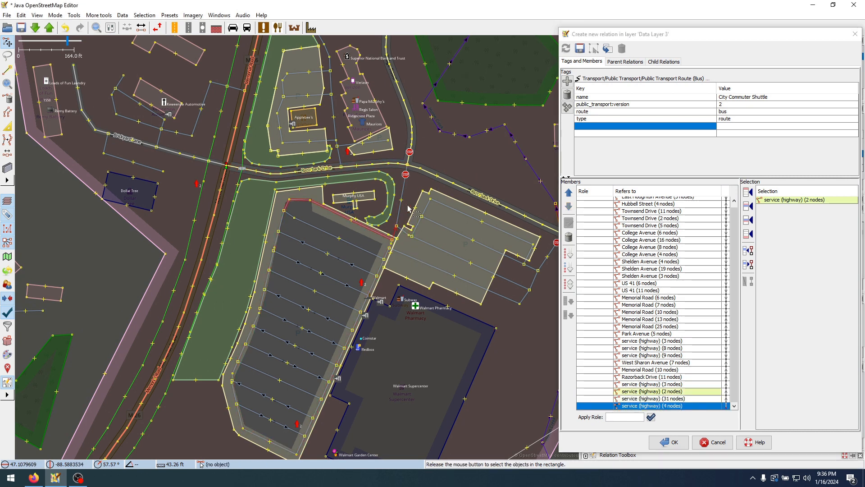
left_click(395, 233)
scroll(463, 242, "up", 5)
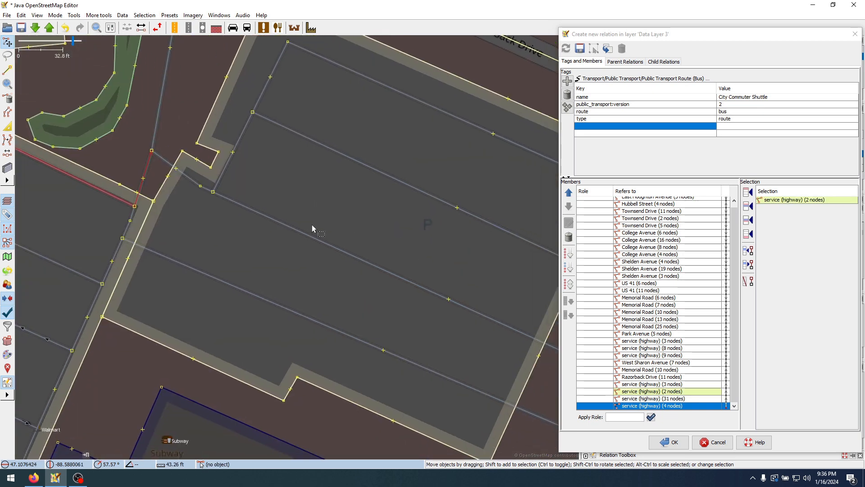
left_click(309, 236, "shift")
scroll(325, 234, "down", 2)
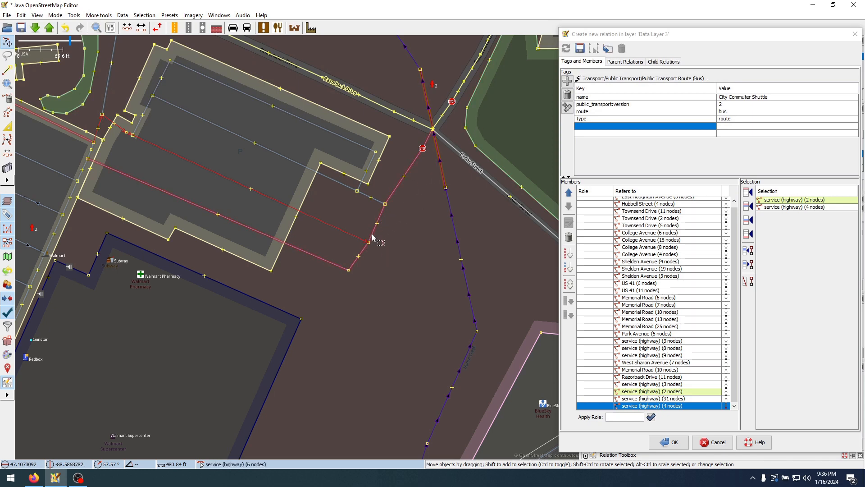
left_click(749, 238)
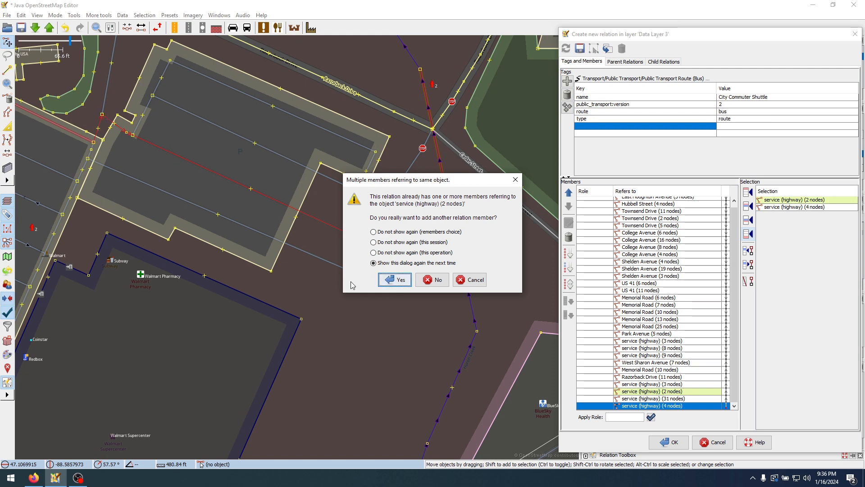
left_click(390, 280)
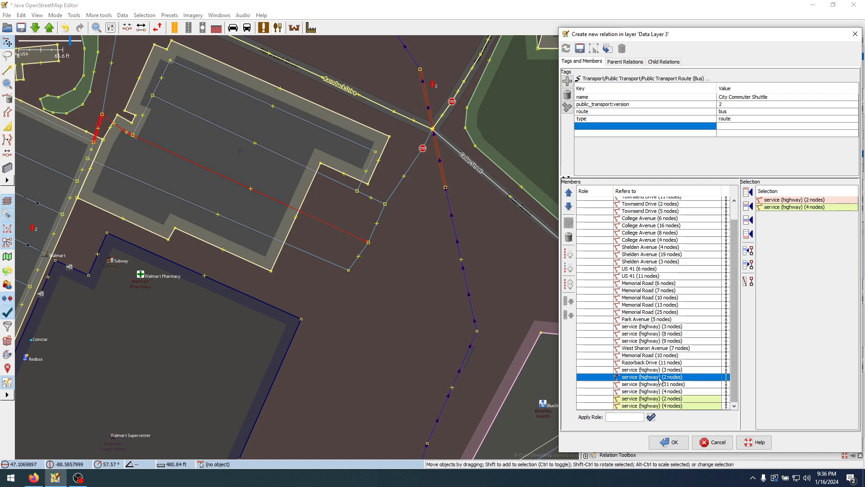
Examine the end of the member list, including the repeated 2-node service way, and compare it with the parking lot's service ways
left_click(647, 356)
left_click(395, 287)
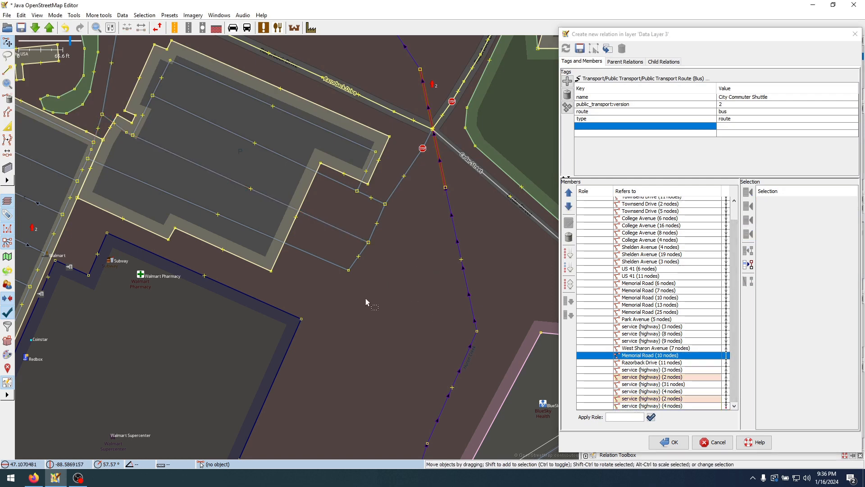
left_click(674, 378)
left_click(674, 399)
left_click(674, 378)
left_click(673, 364)
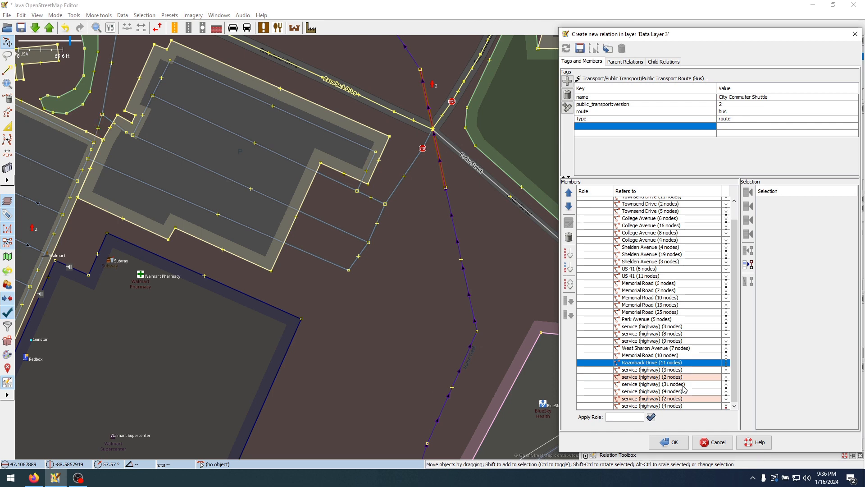
left_click(682, 377)
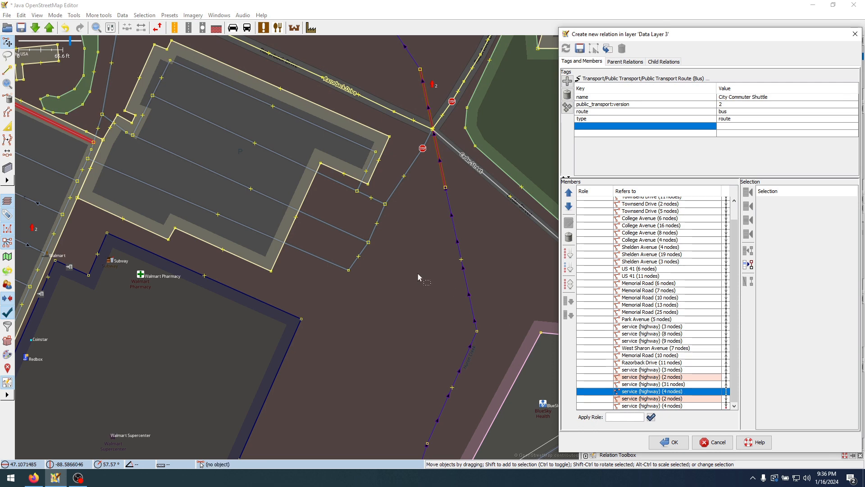
left_click(401, 280)
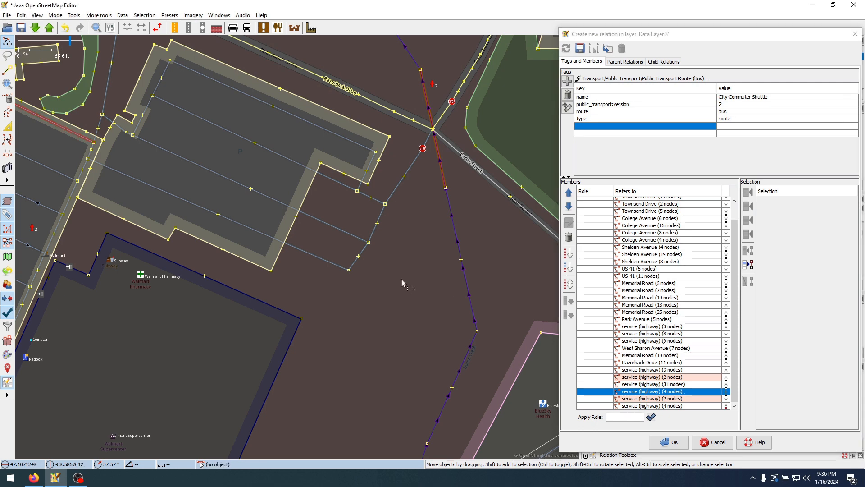
left_click(347, 190)
scroll(484, 310, "down", 3)
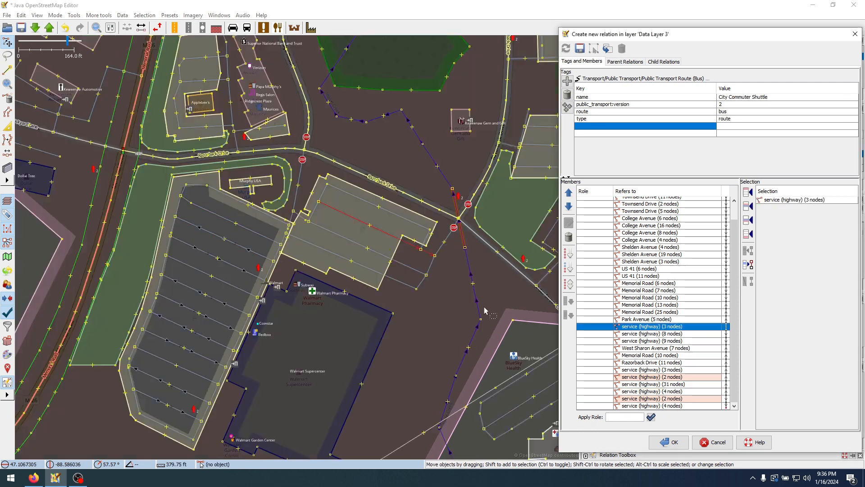
left_click(296, 196)
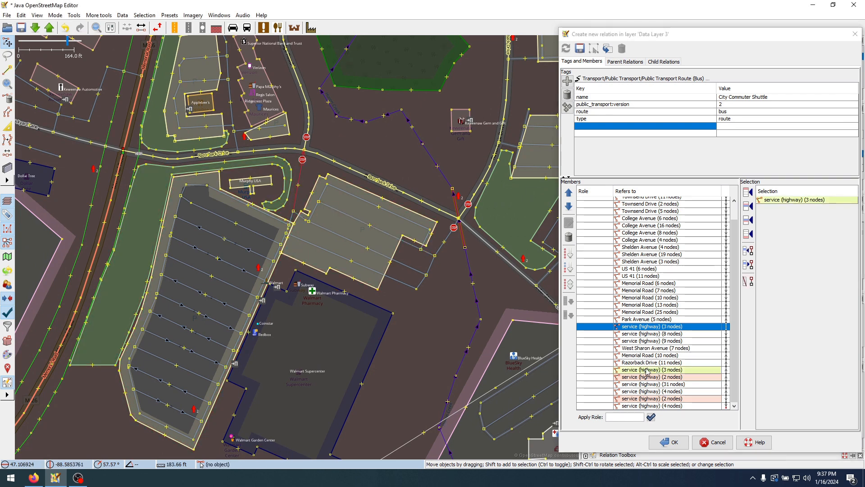
left_click(659, 351)
left_click(659, 326)
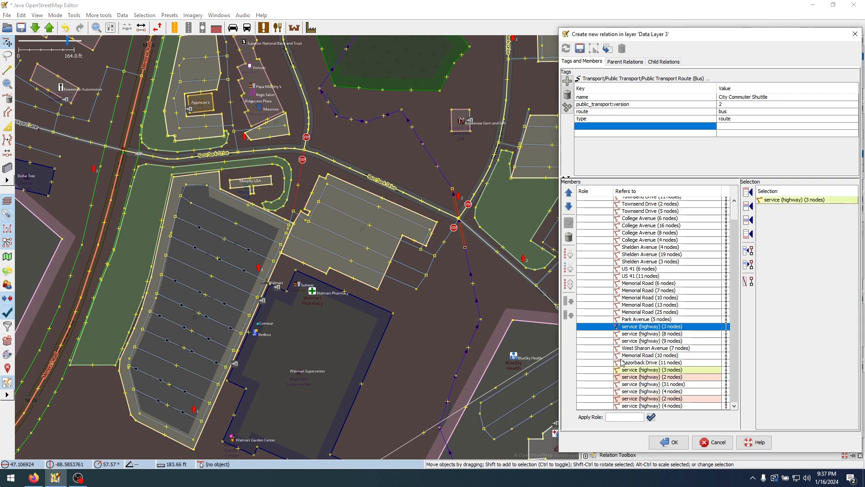
left_click(651, 407)
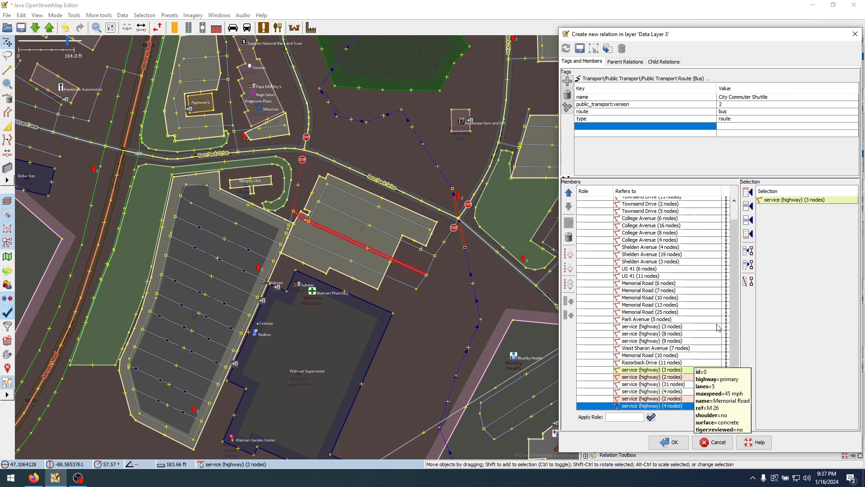
left_click(434, 328)
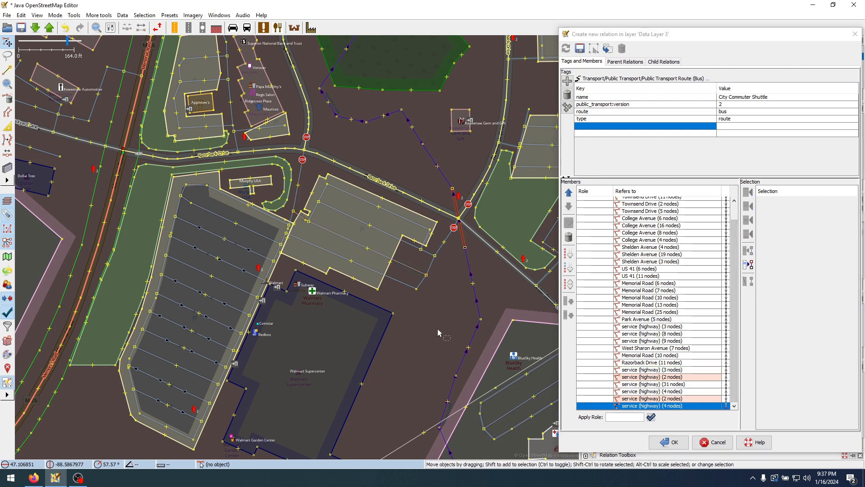
Split the service way east of the parking lot where the 4-node service way meets it, and select the part towards Razorback Drive
scroll(440, 285, "up", 2)
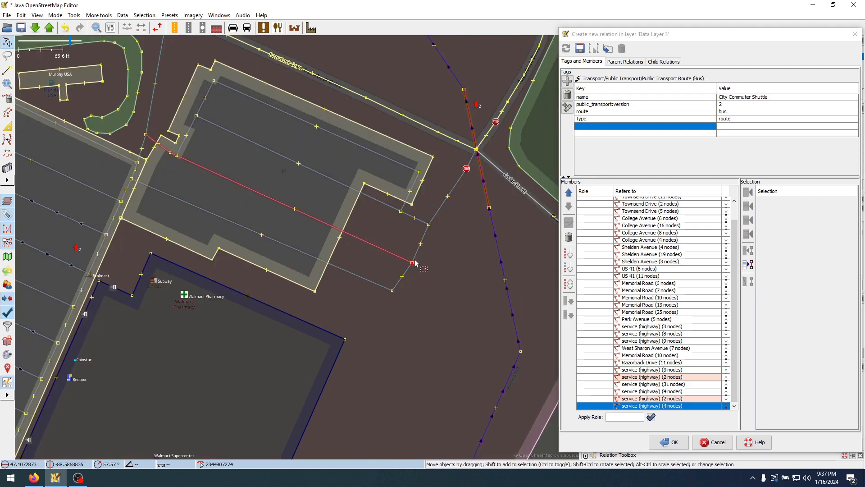
left_click(412, 262)
key("p")
left_click(436, 277)
left_click(416, 249)
Select the 33-node Razorback Drive up to West Sharon Avenue as well and add both ways after the last relation member
left_click_drag(486, 190, 342, 282)
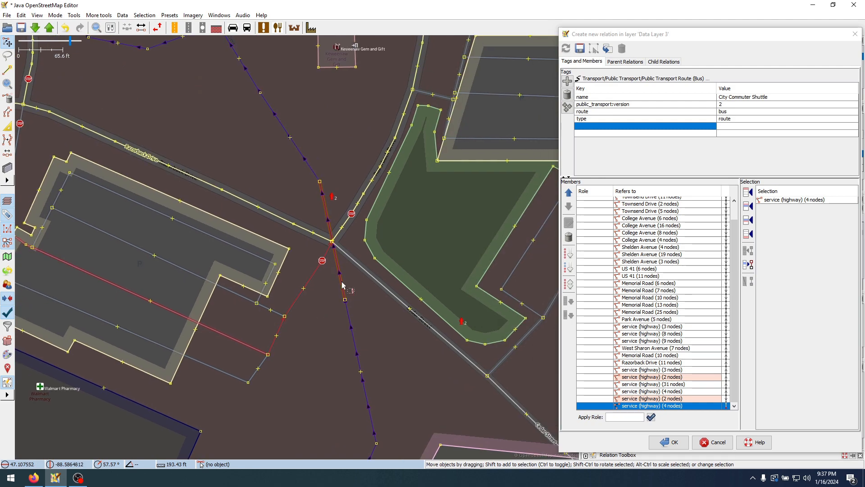
left_click(340, 230, "shift")
scroll(344, 231, "down", 4)
scroll(397, 194, "up", 2)
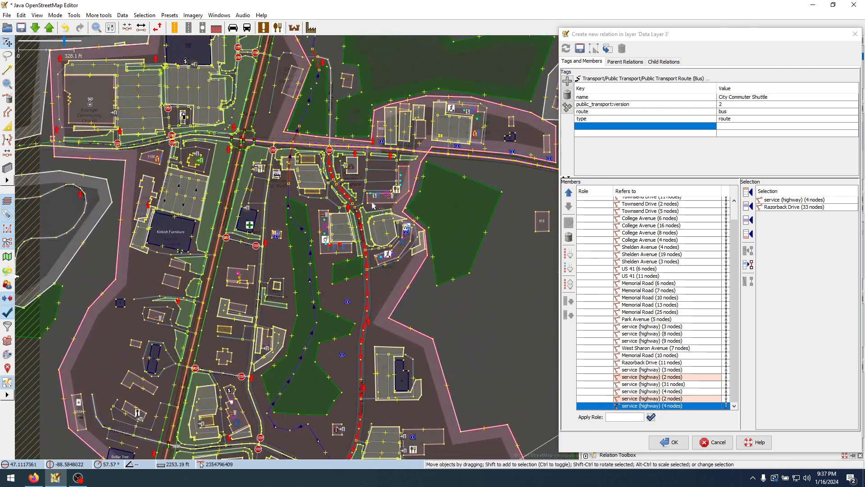
scroll(373, 257, "up", 2)
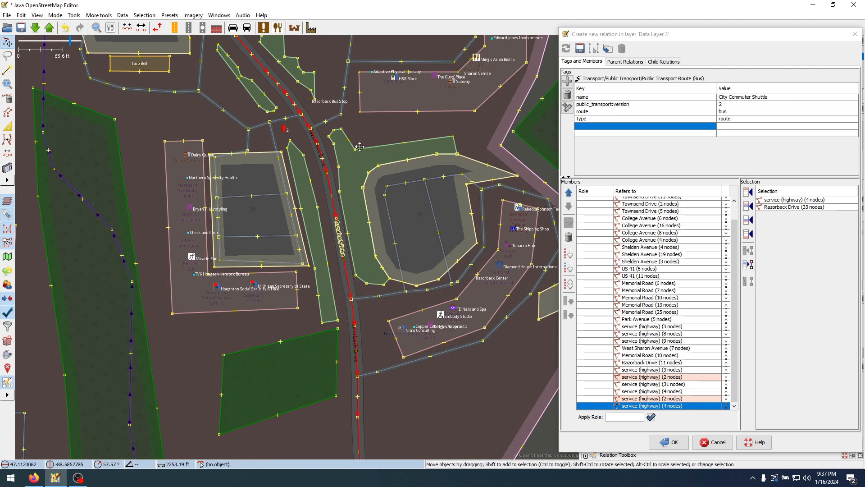
left_click_drag(338, 230, 420, 432)
left_click_drag(358, 147, 391, 250)
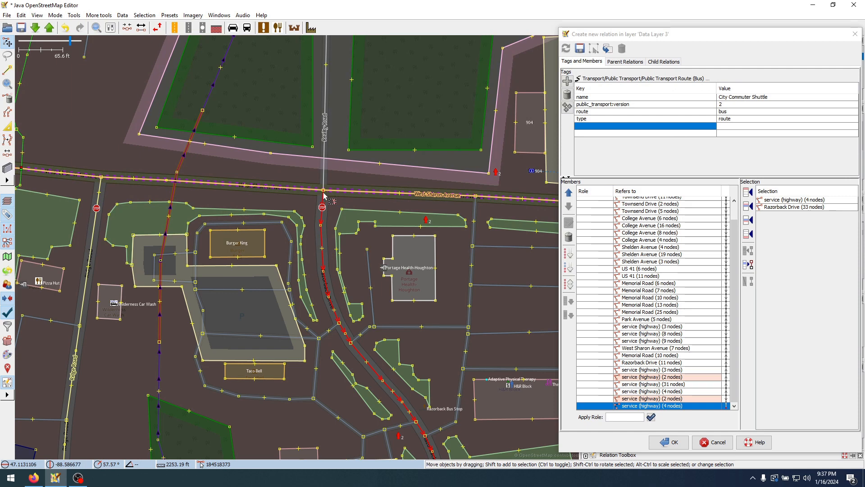
left_click(748, 235)
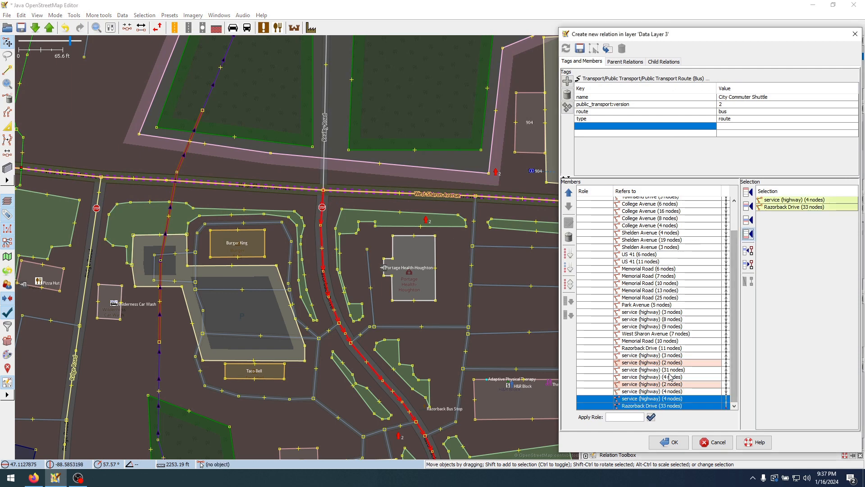
Split West Sharon Avenue at its junction with Razorback Drive and select the section towards Memorial Road
left_click(323, 191)
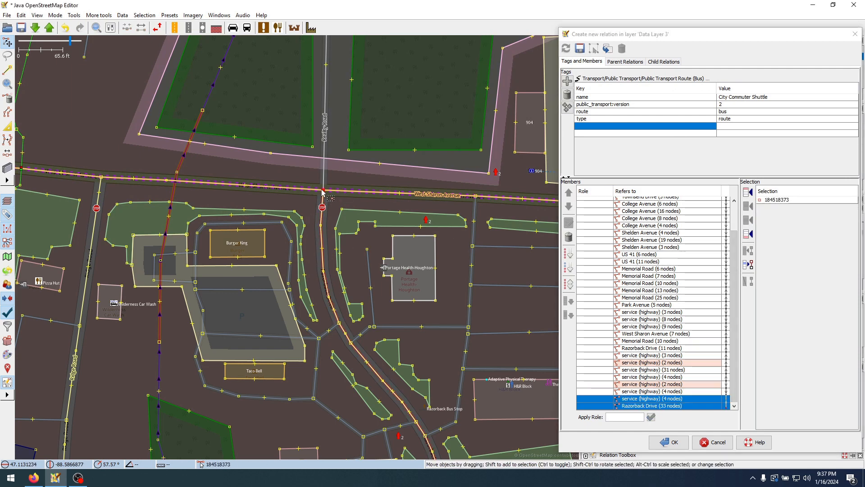
key("p")
left_click(307, 190)
Select the 3-node and 25-node Memorial Road ways too and add them with West Sharon Avenue after the last member, accepting the duplicate
scroll(268, 157, "down", 2)
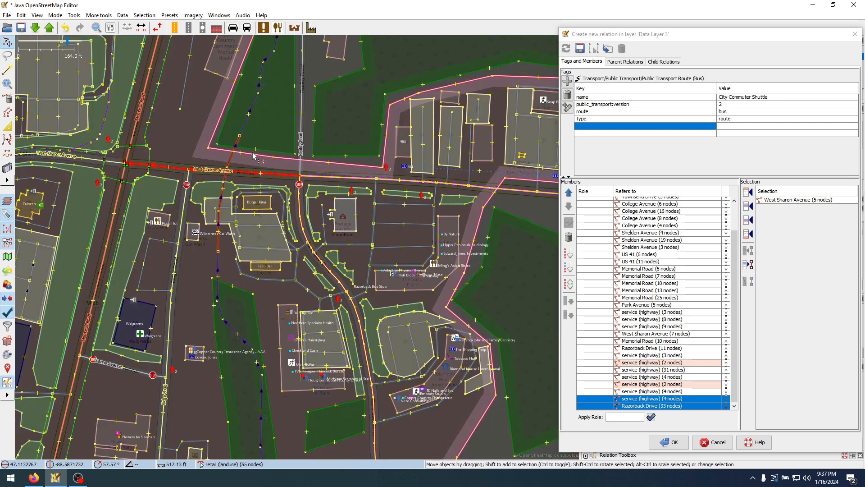
left_click_drag(145, 128, 328, 241)
left_click(328, 243, "shift")
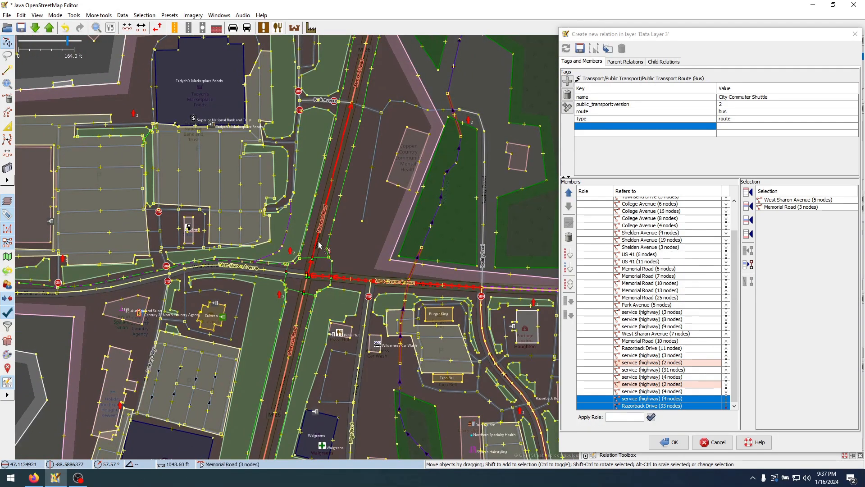
scroll(329, 239, "down", 4)
scroll(378, 158, "up", 4)
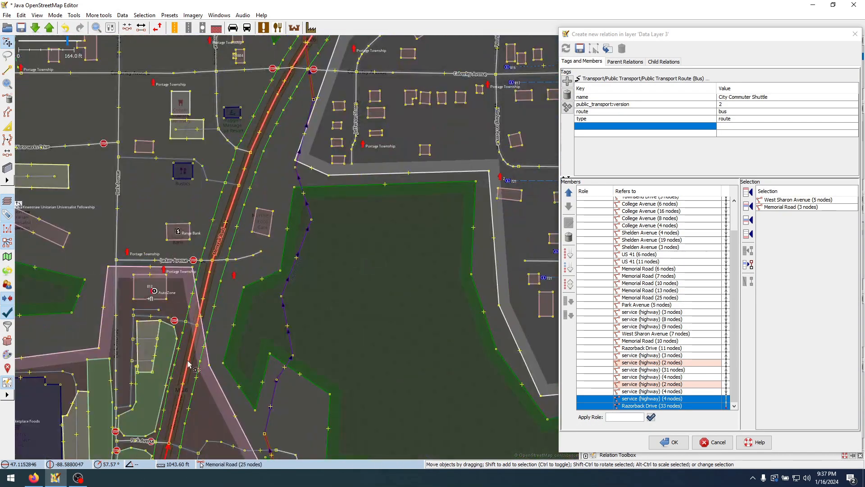
left_click(188, 364, "shift")
scroll(304, 249, "down", 2)
left_click_drag(333, 220, 260, 325)
left_click_drag(470, 96, 349, 197)
scroll(135, 342, "up", 2)
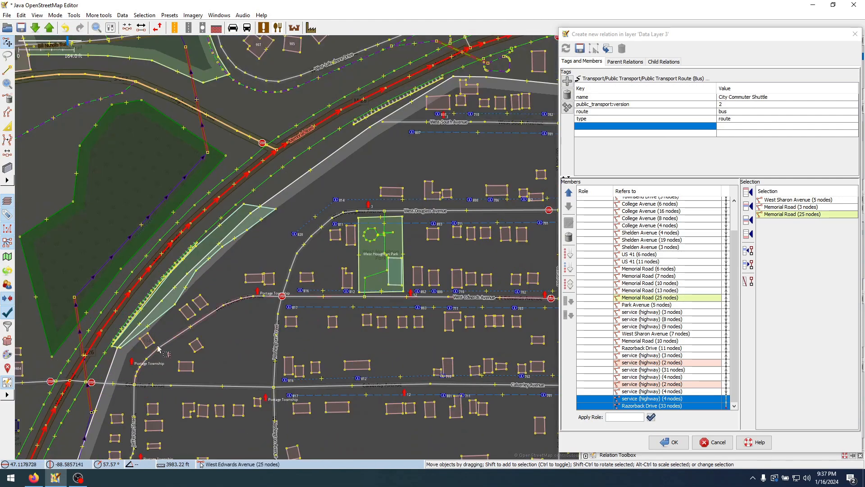
left_click(748, 234)
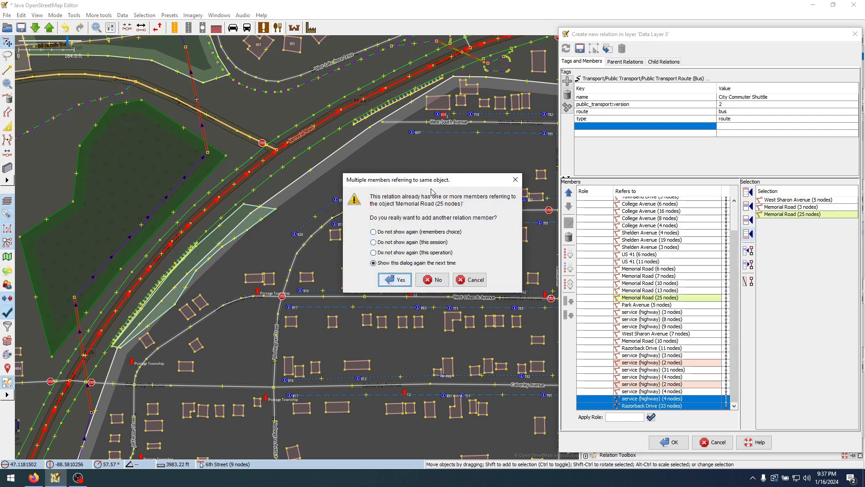
left_click(395, 279)
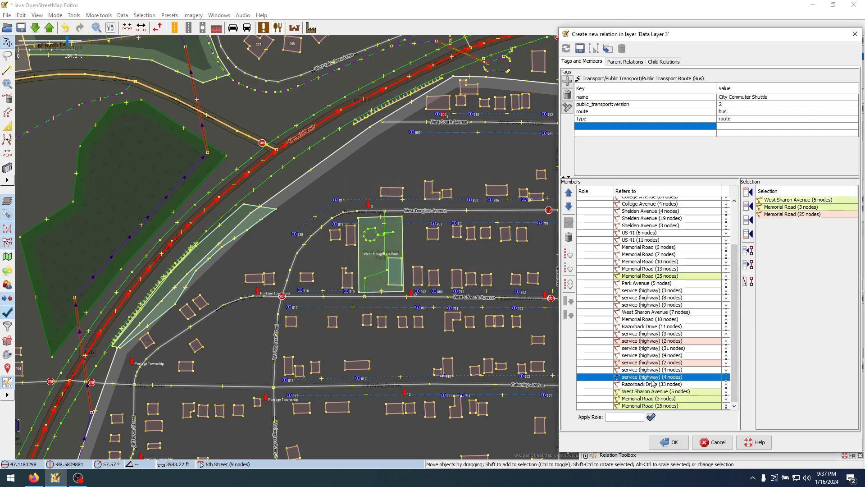
Select the last 25-node Memorial Road member on the map and follow its course northeast towards West Houghton Avenue
left_click(427, 157)
left_click_drag(495, 80, 354, 185)
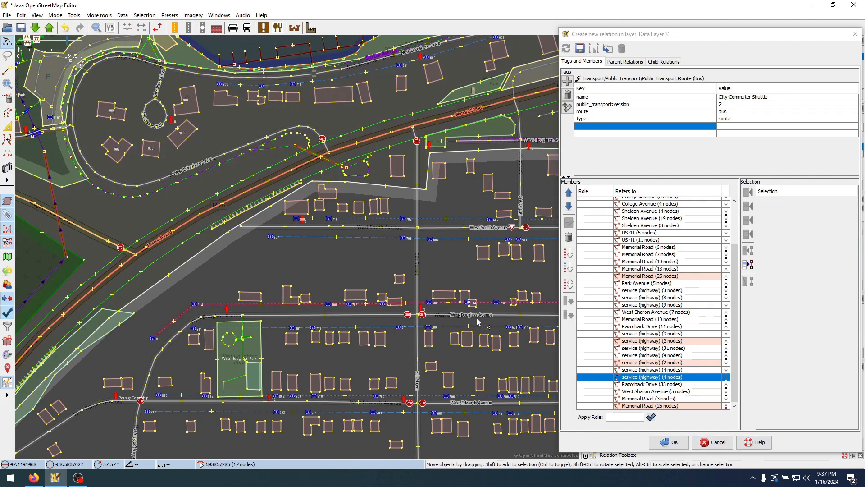
left_click(649, 406)
right_click(649, 406)
left_click(692, 410)
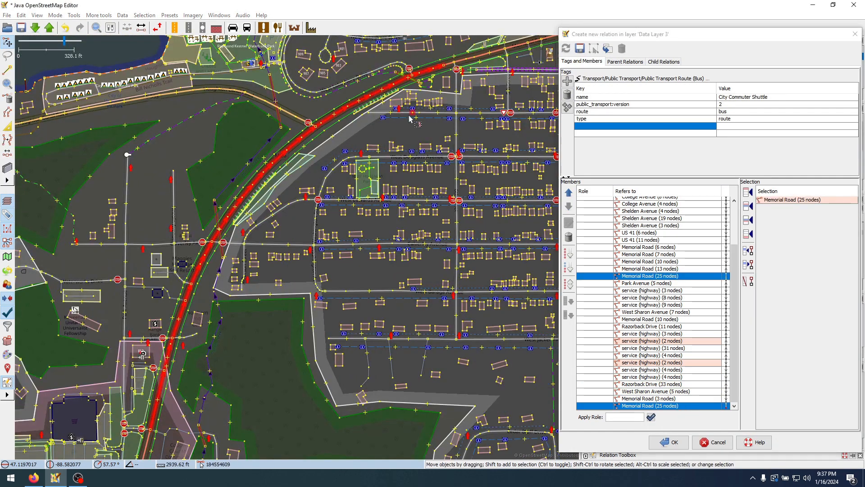
left_click_drag(412, 119, 293, 278)
scroll(354, 201, "up", 2)
Switch to Firefox and examine where the City Commuter Shuttle leaves Memorial Road on the schedule map
left_click(36, 477)
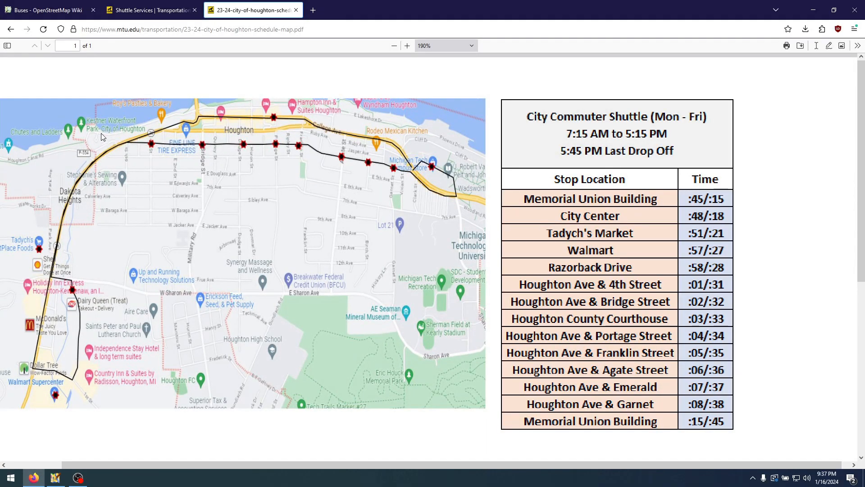
scroll(101, 130, "up", 9)
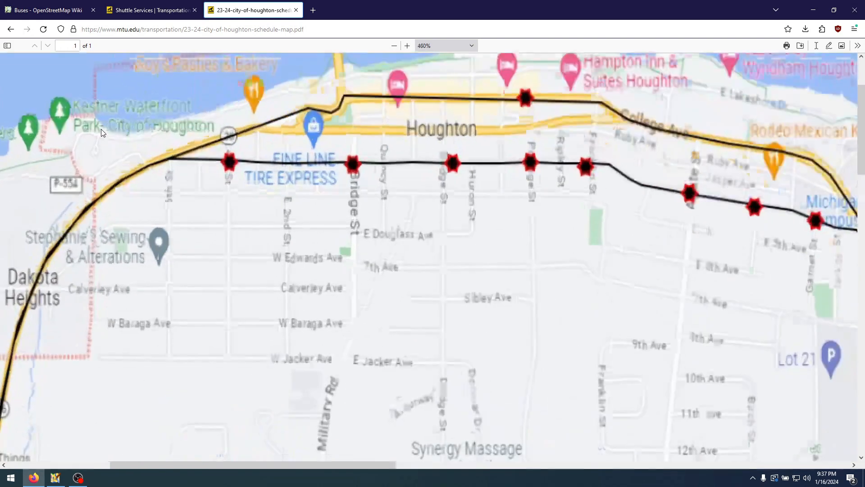
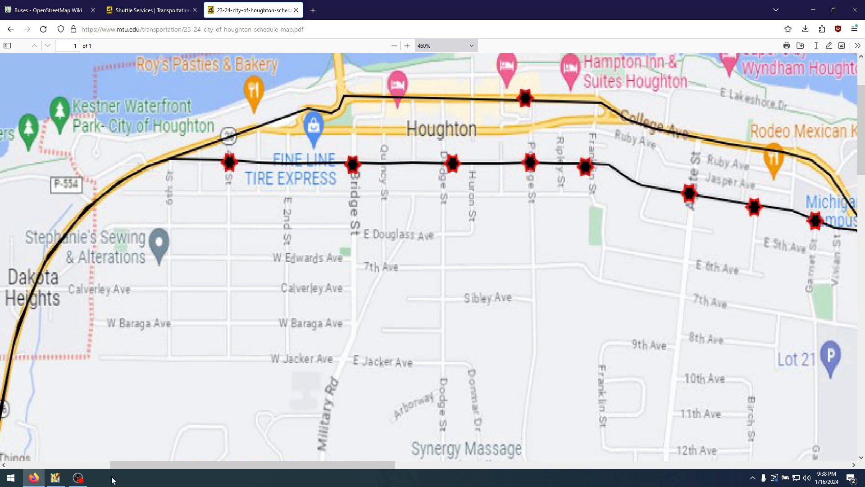
Switch to JOSM and examine where 6th Street and West Houghton Avenue meet Memorial Road
left_click(55, 478)
left_click_drag(499, 264, 456, 270)
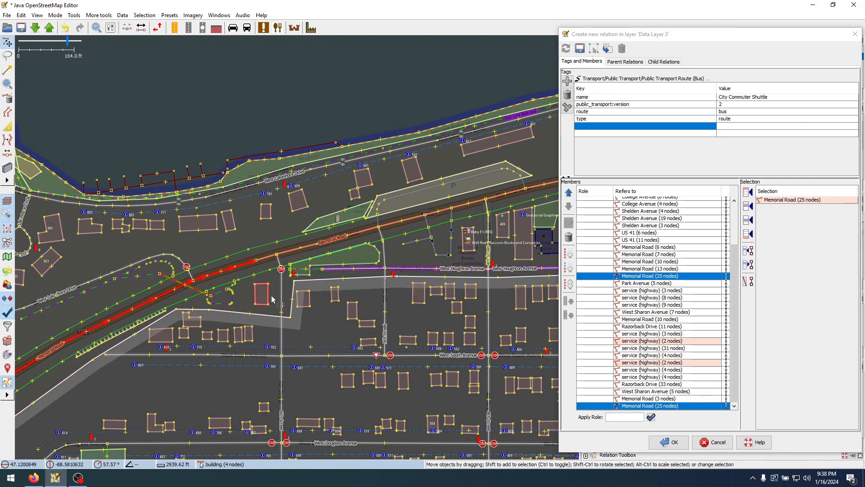
scroll(288, 270, "up", 2)
scroll(311, 241, "up", 1)
scroll(302, 249, "down", 1)
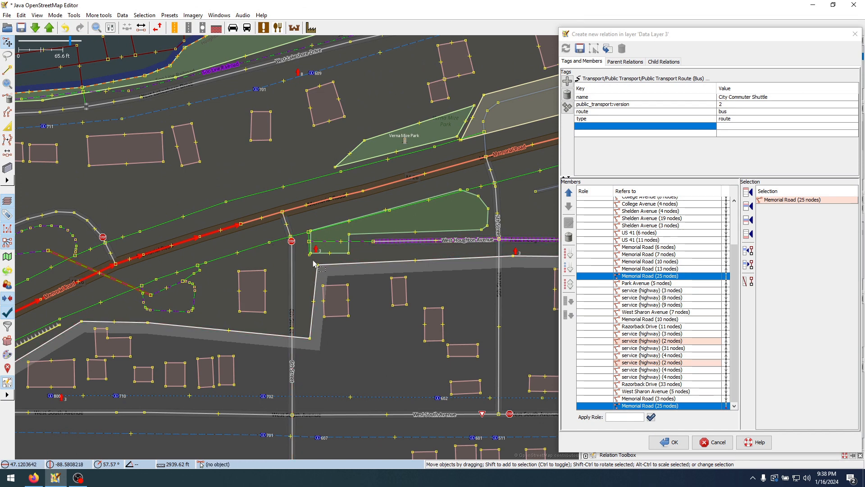
scroll(300, 249, "up", 1)
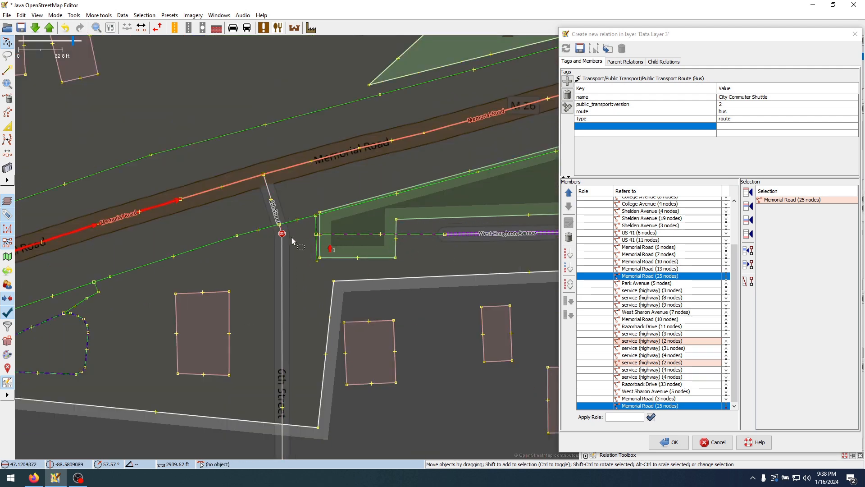
Add the Bing aerial imagery layer and inspect the 6th Street junction and the west end of West Houghton Avenue on it
left_click(193, 15)
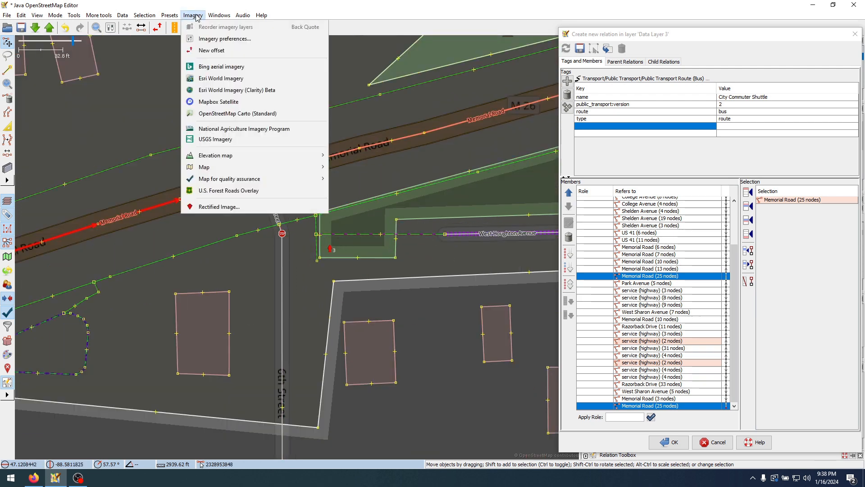
left_click(255, 67)
scroll(308, 273, "up", 1)
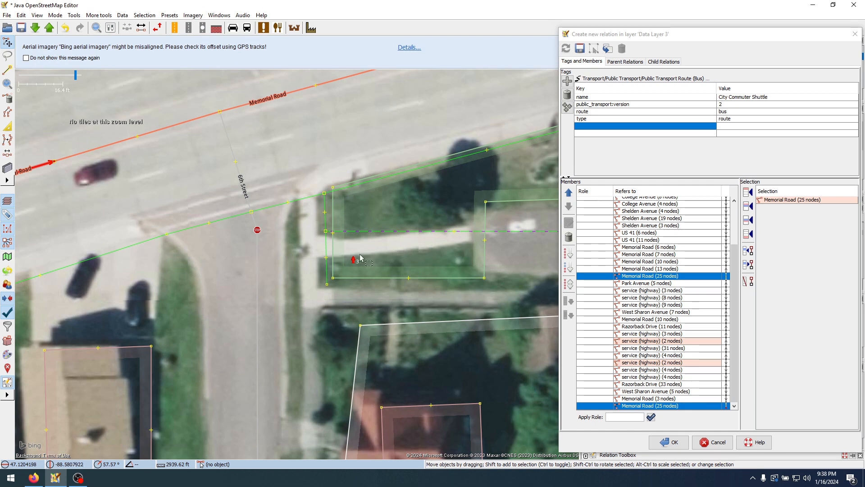
scroll(201, 271, "down", 2)
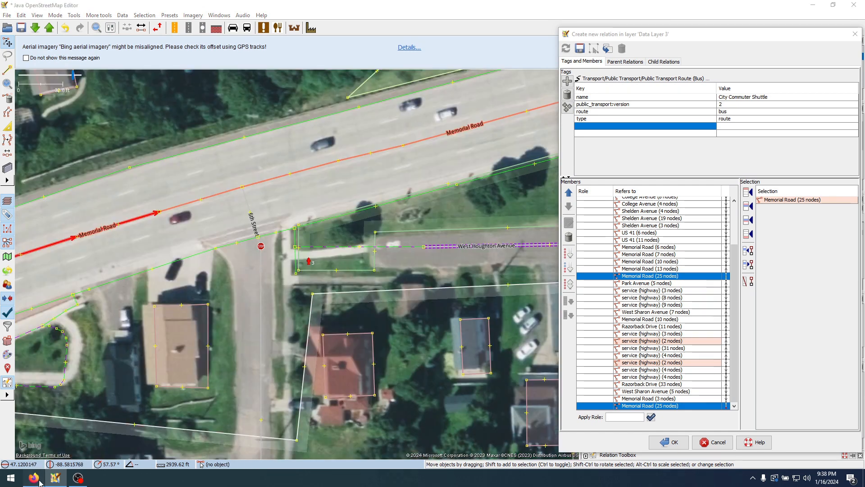
Recheck the shuttle's turn-off on the schedule map in Firefox, and return to JOSM to follow West Houghton Avenue east past 5th Street
key("alt+Tab")
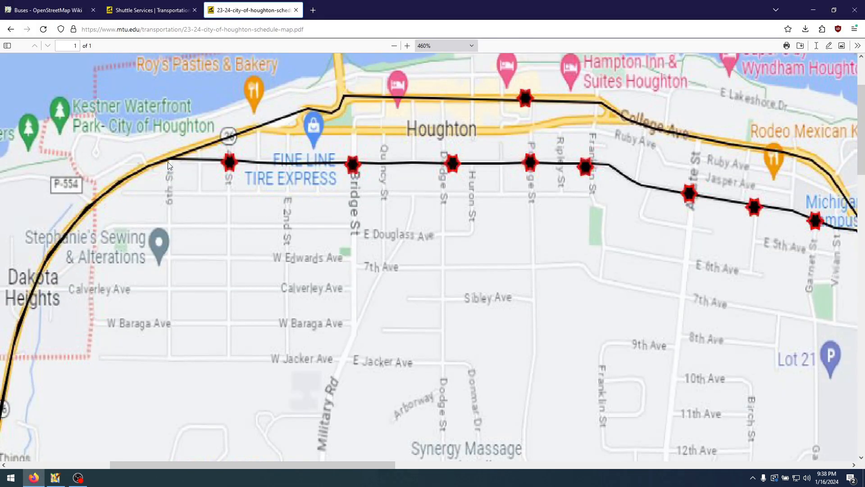
left_click(54, 478)
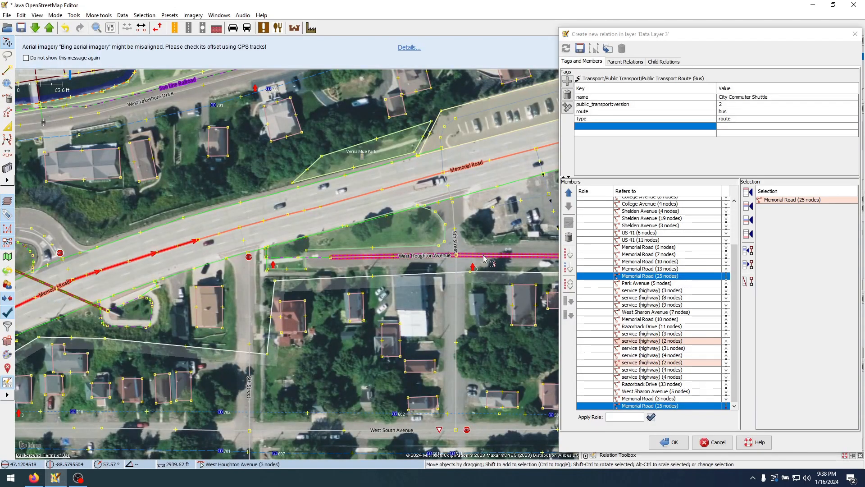
left_click_drag(481, 239, 311, 234)
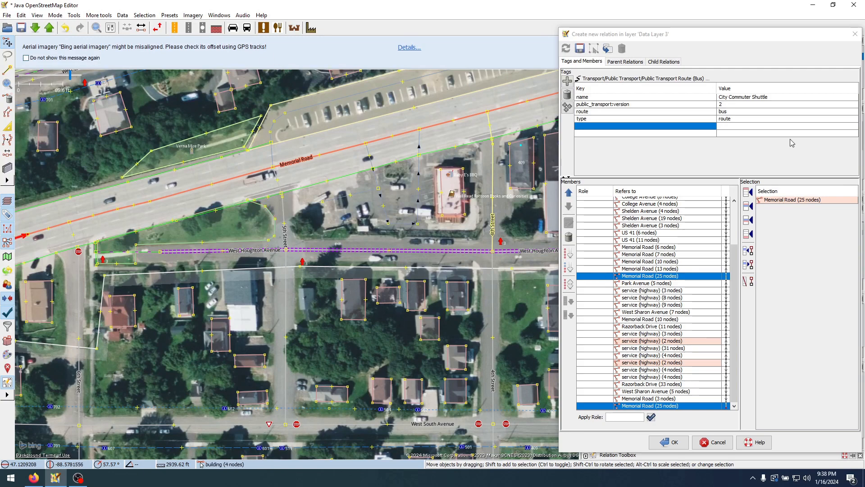
Delete the Bing aerial imagery layer, moving the relation editor off the layer list and back
left_click_drag(689, 39, 368, 38)
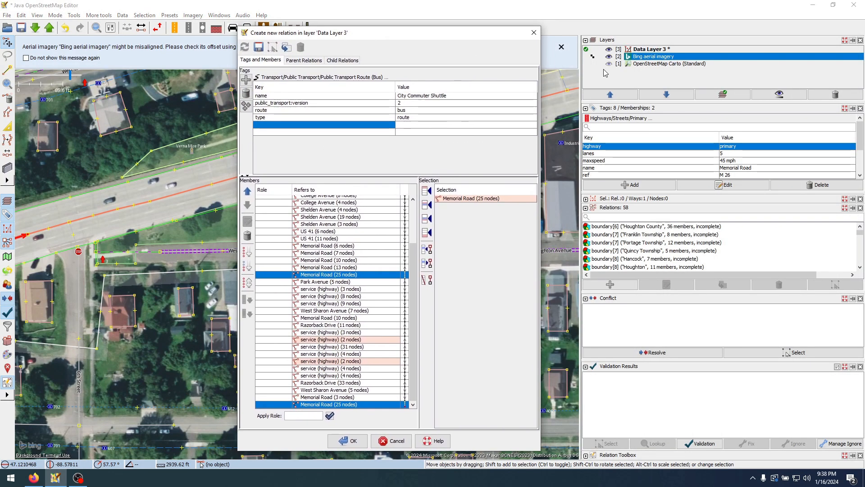
right_click(641, 60)
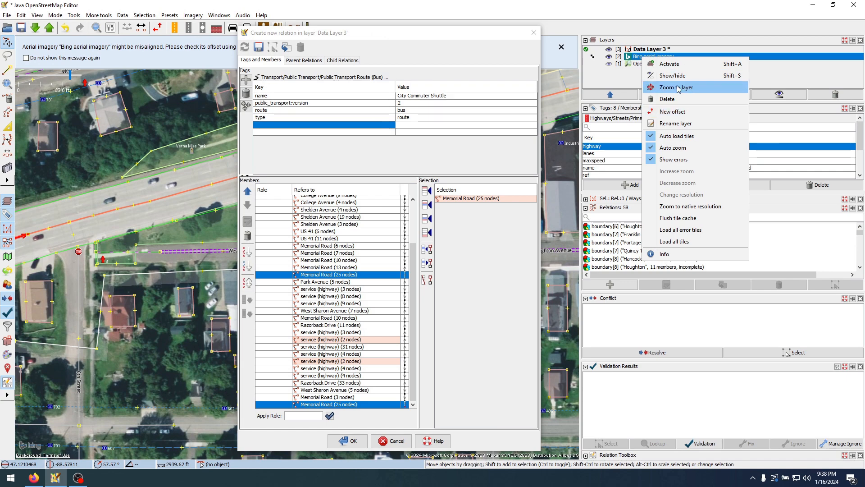
left_click(685, 99)
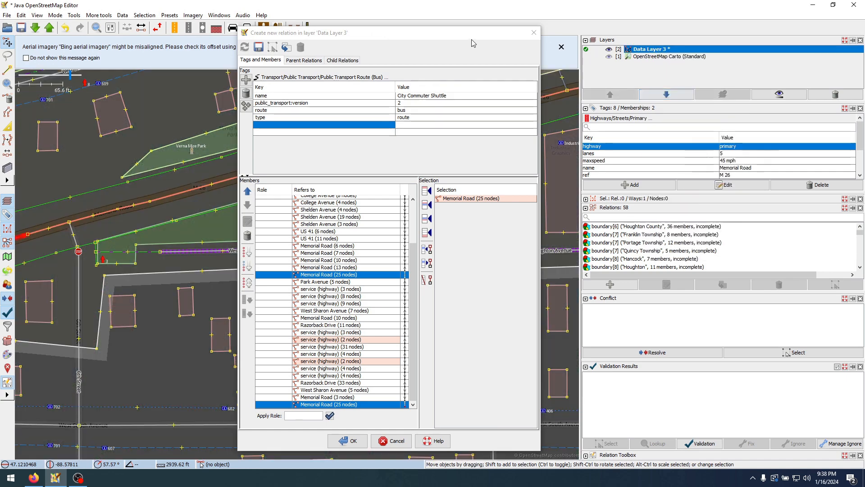
left_click_drag(451, 33, 771, 46)
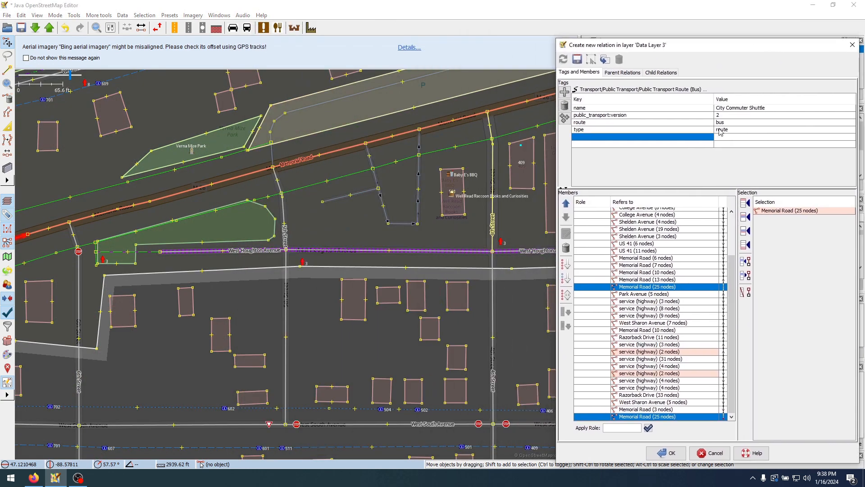
Select the last 25-node Memorial Road member on the map to locate the current end of the route
left_click_drag(240, 297, 463, 279)
left_click_drag(364, 364, 449, 348)
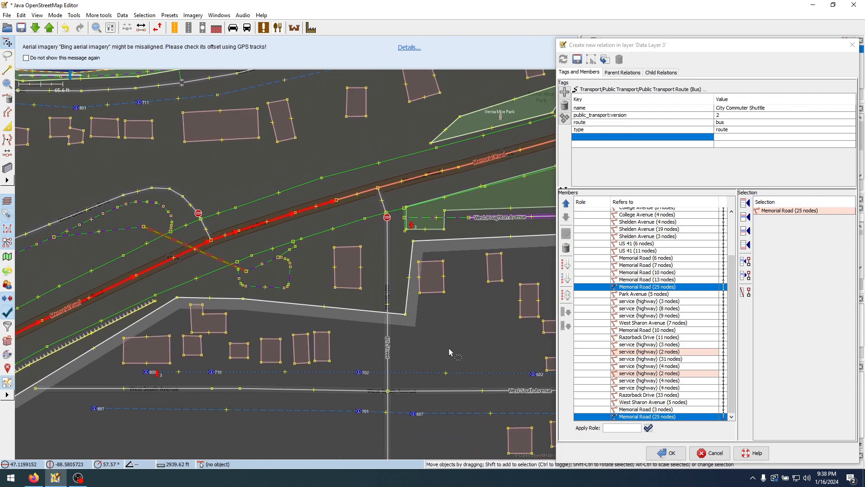
left_click(646, 416)
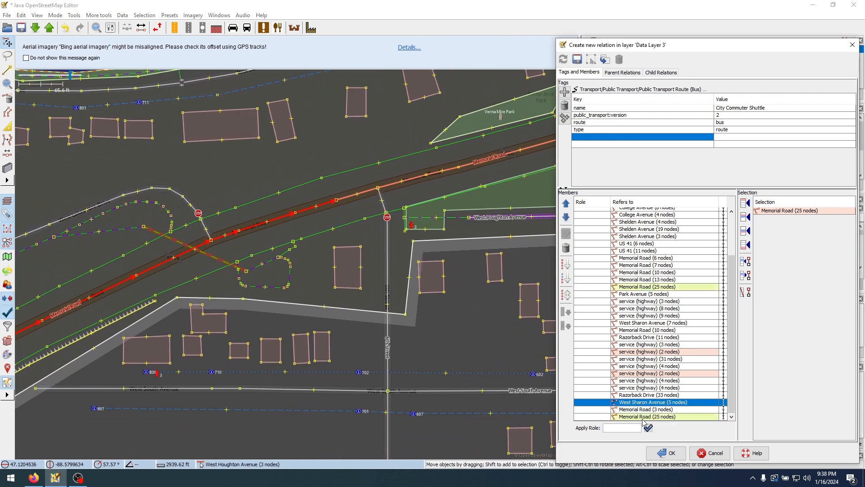
right_click(642, 417)
left_click(670, 423)
scroll(360, 224, "up", 5)
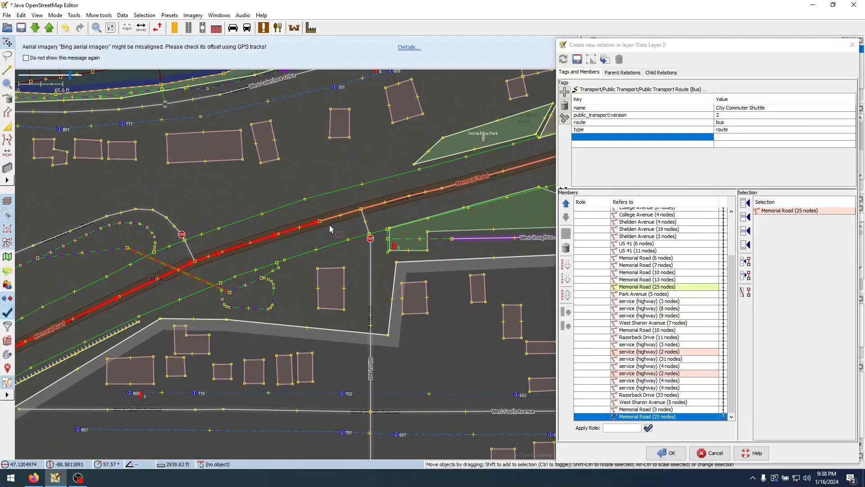
Split the 13-node Memorial Road way at its junction with 5th Street
left_click(334, 218)
left_click_drag(333, 234, 244, 294)
left_click_drag(408, 256, 301, 289)
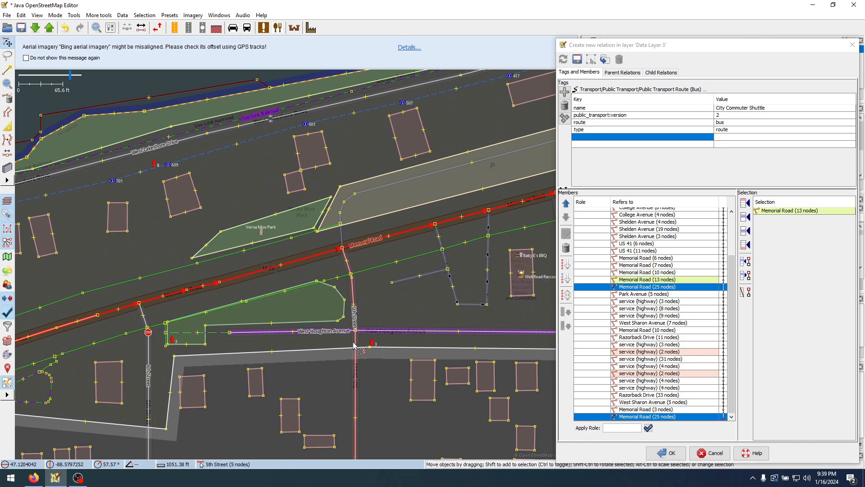
left_click(343, 249)
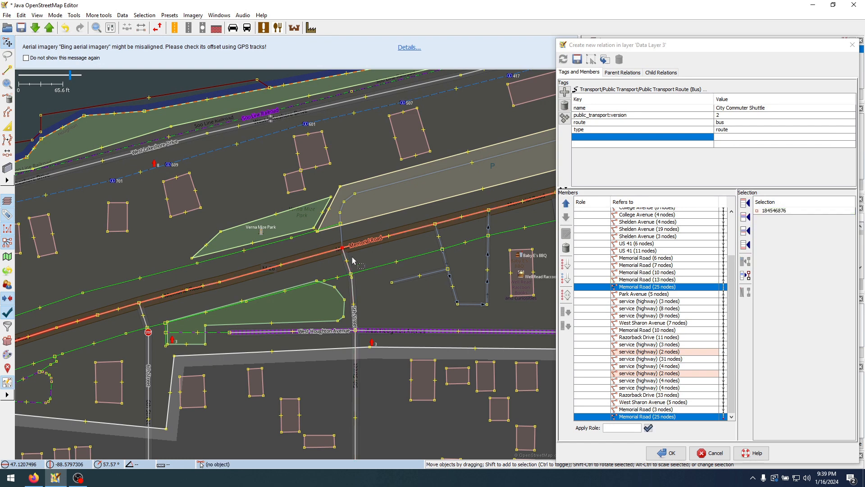
key("p")
left_click(354, 259)
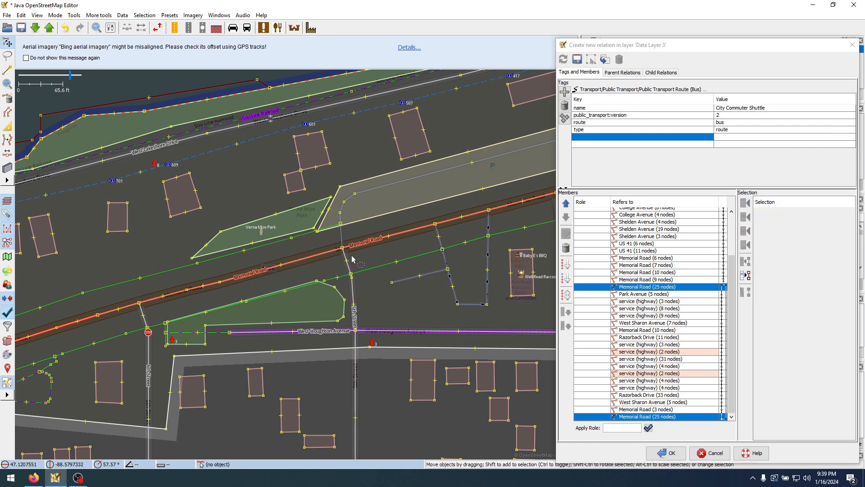
Examine the 10-, 9- and 25-node Memorial Road members on the map to check the route's continuity around the 5th Street split
left_click(647, 273)
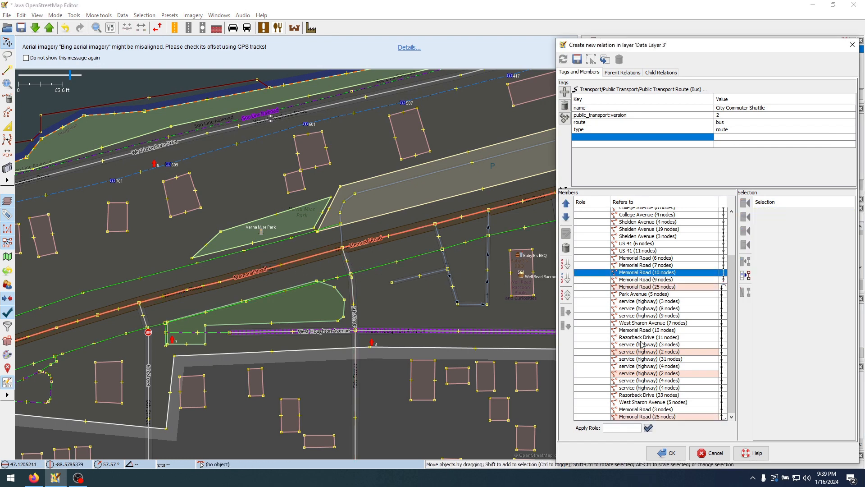
scroll(671, 291, "up", 3)
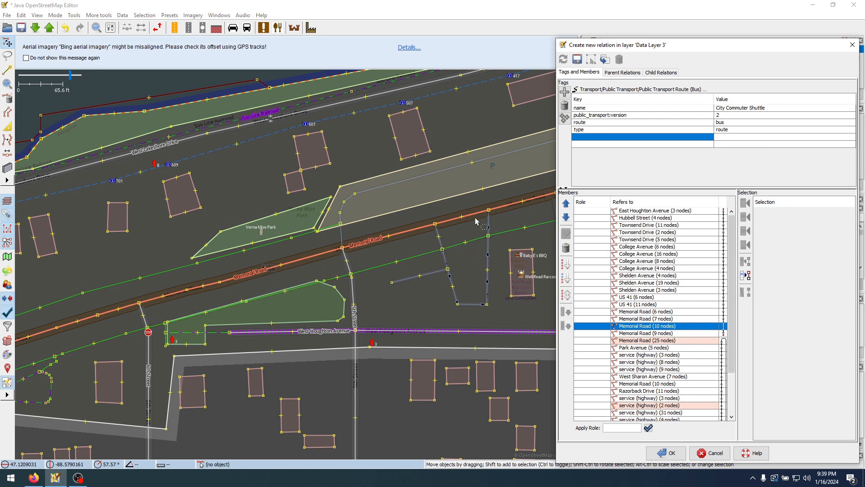
left_click(637, 341)
key("Up")
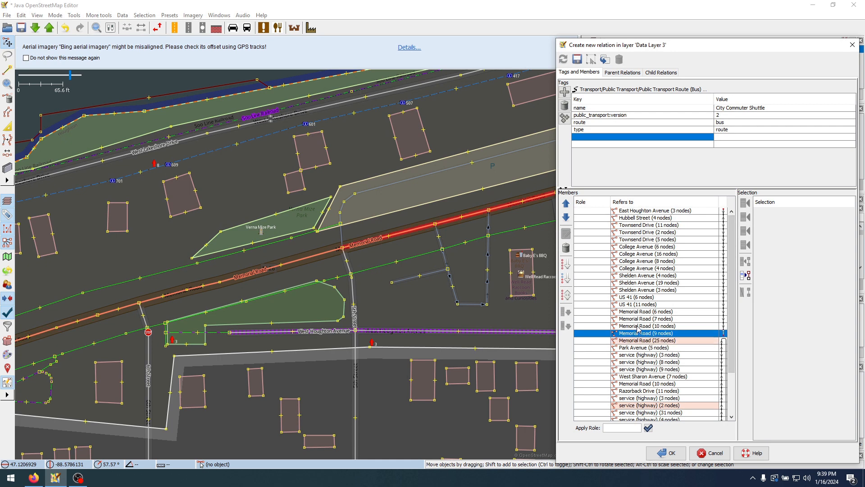
key("Up")
left_click(639, 333)
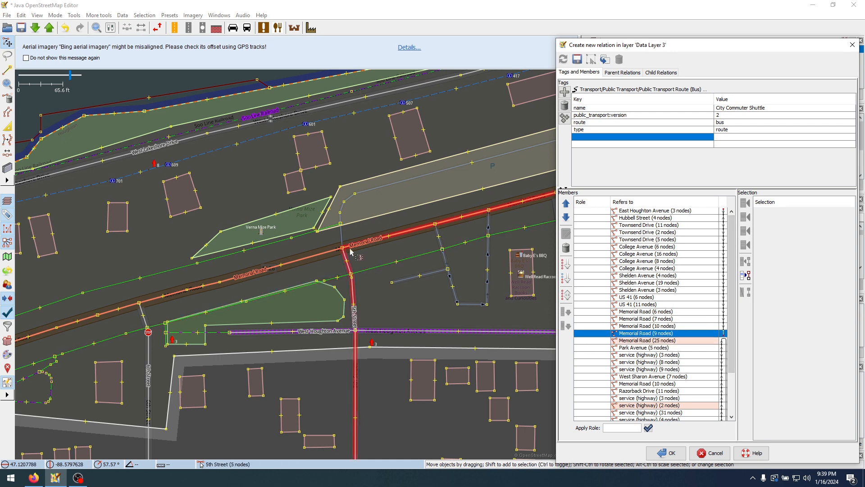
scroll(380, 261, "down", 3)
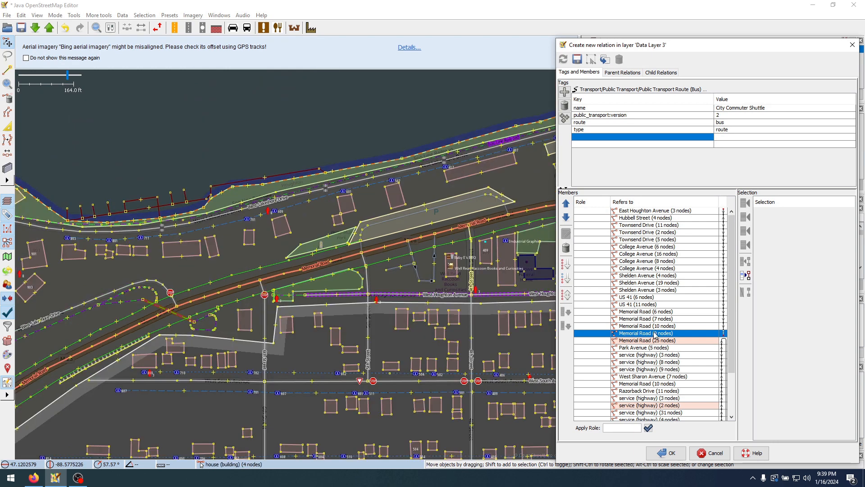
left_click(656, 335)
left_click(655, 341)
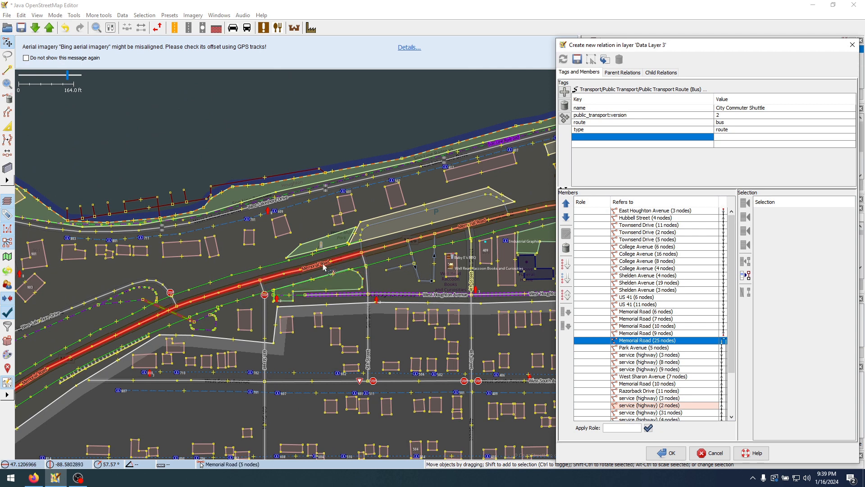
Add the 5-node Memorial Road section west of 5th Street right after the 9-node Memorial Road member
key("Up")
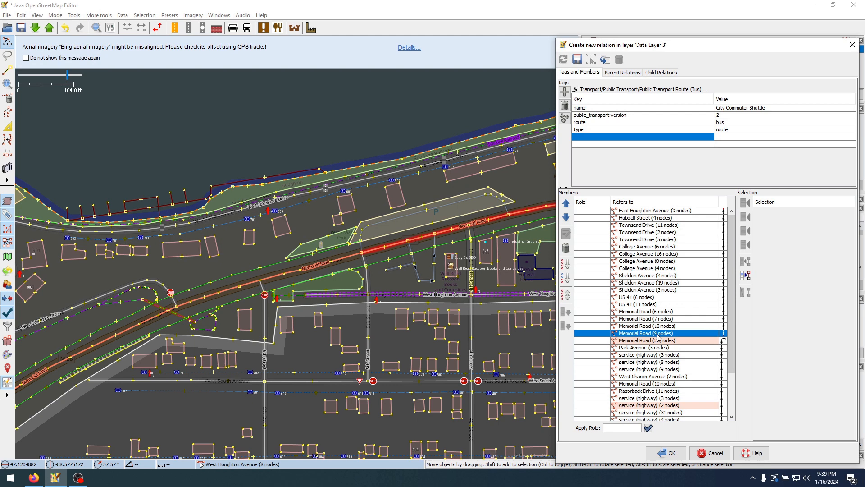
left_click(340, 265)
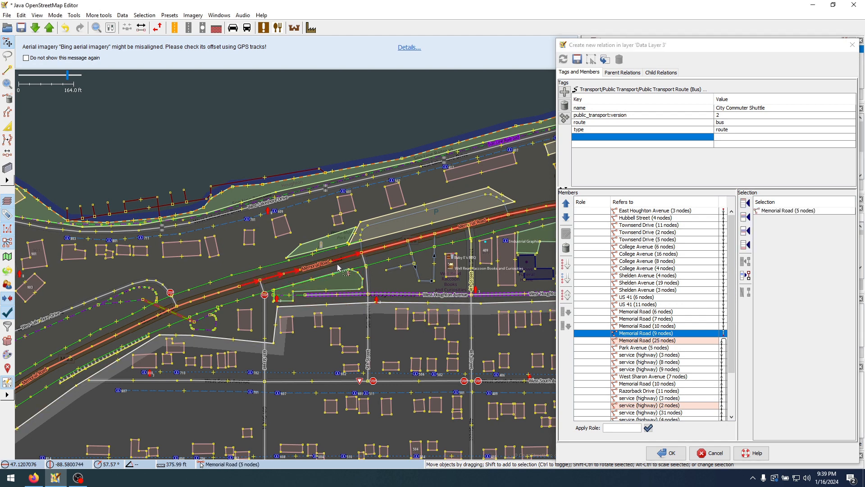
left_click(745, 231)
Select the last 25-node Memorial Road member in the list and on the map as the place to continue the return route
left_click(655, 354)
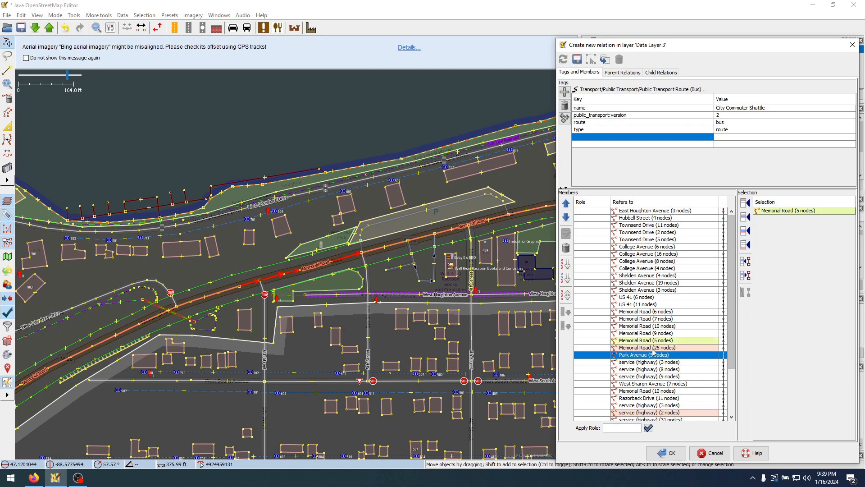
scroll(694, 390, "down", 3)
left_click(681, 419)
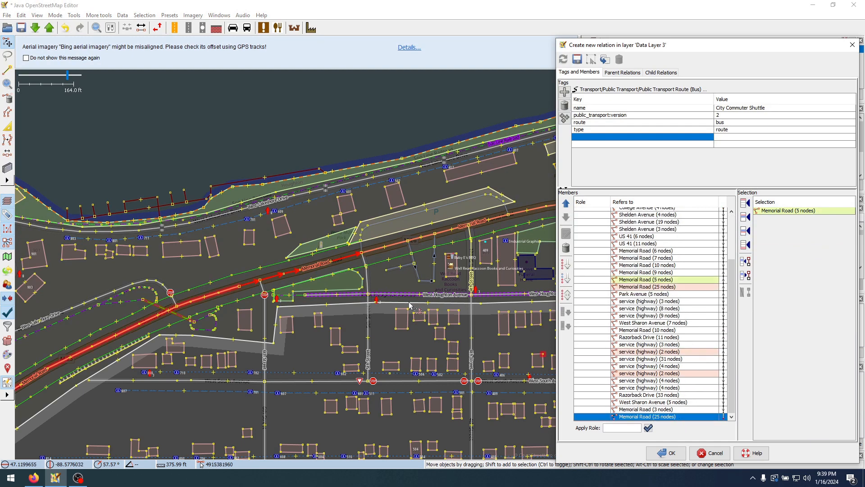
right_click(672, 418)
left_click(697, 424)
scroll(313, 263, "up", 3)
scroll(313, 264, "up", 4)
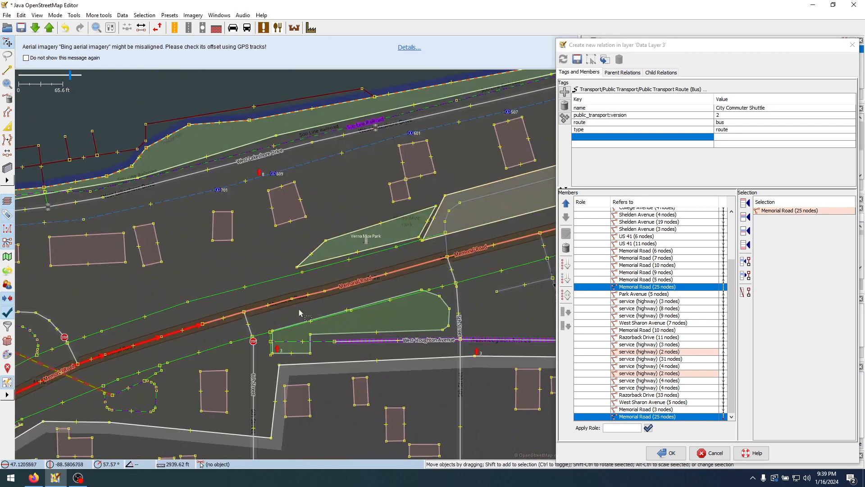
Add the 5-node Memorial Road section up to 5th Street after the last member, leaving out 5th Street and accepting the duplicate
left_click(232, 315)
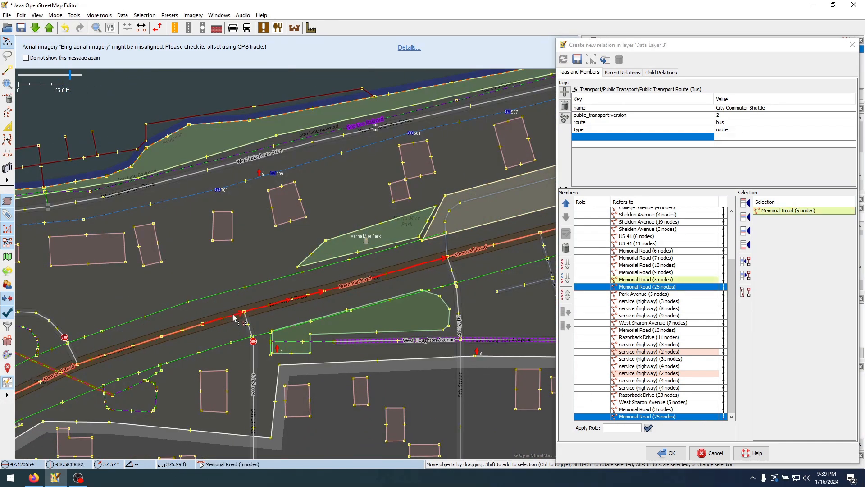
left_click_drag(422, 279, 334, 273)
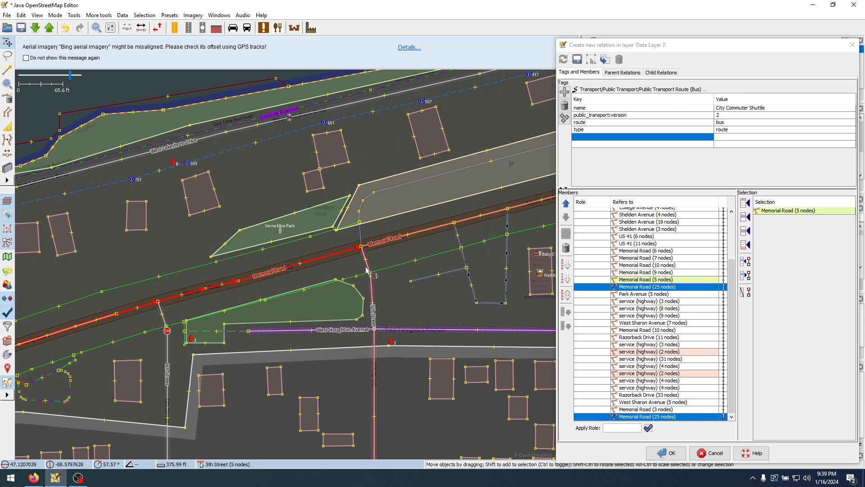
left_click(373, 291, "shift")
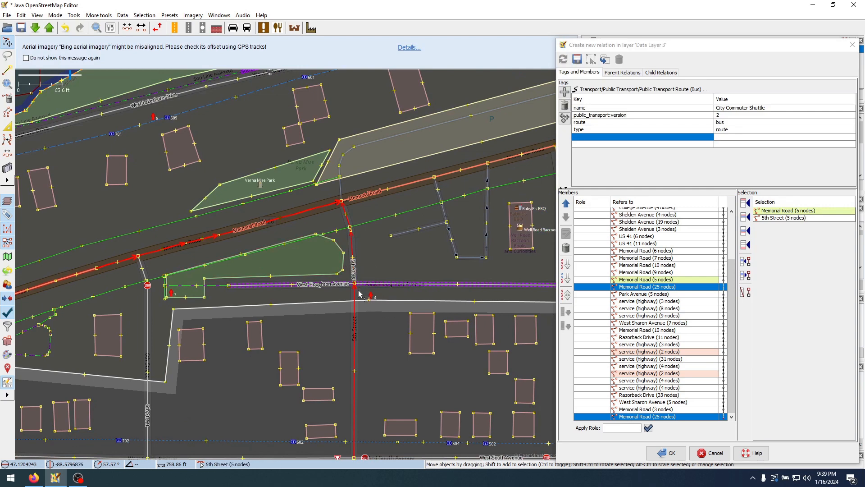
left_click(355, 251, "ctrl")
left_click(745, 245)
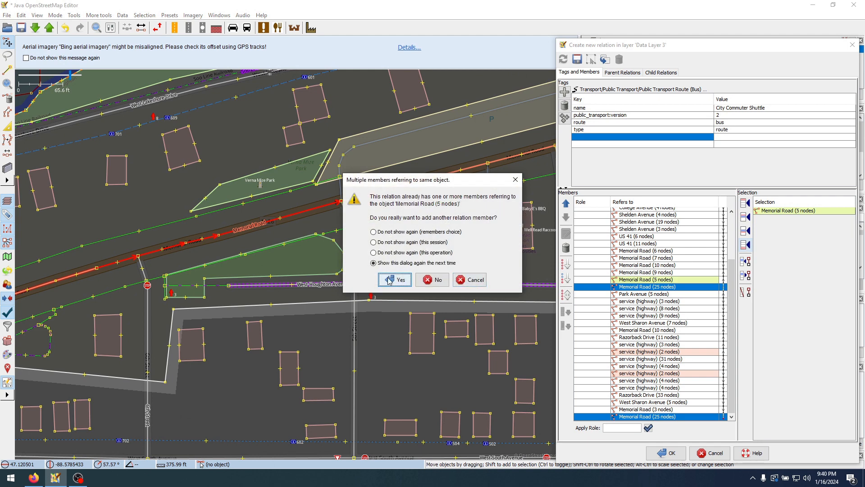
left_click(395, 280)
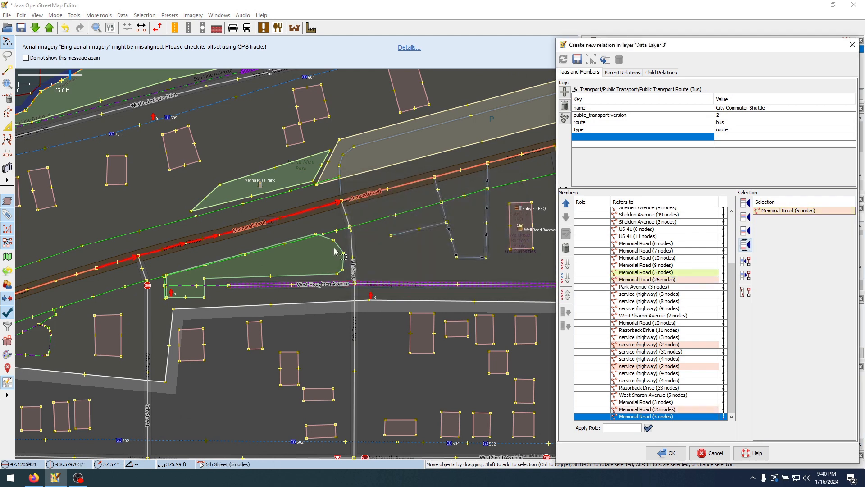
Try to split at the 5th Street and West Houghton Avenue junction with only the shared node selected
left_click(377, 254)
left_click(630, 344)
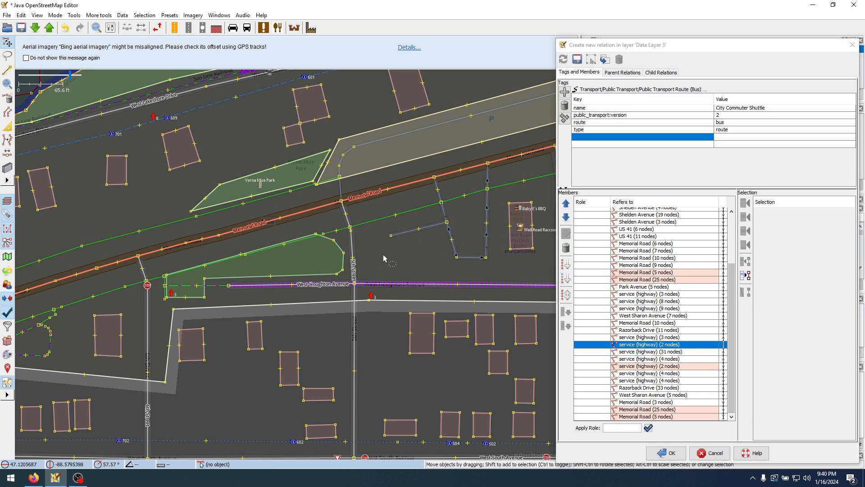
left_click(352, 286)
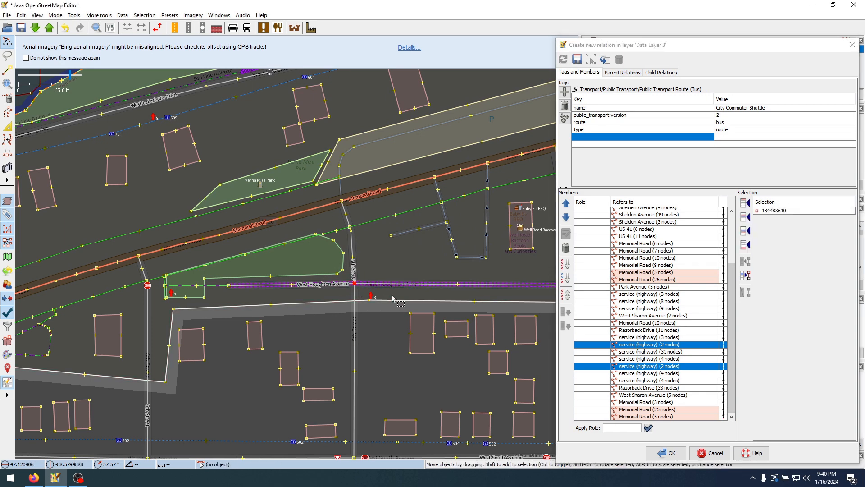
key("p")
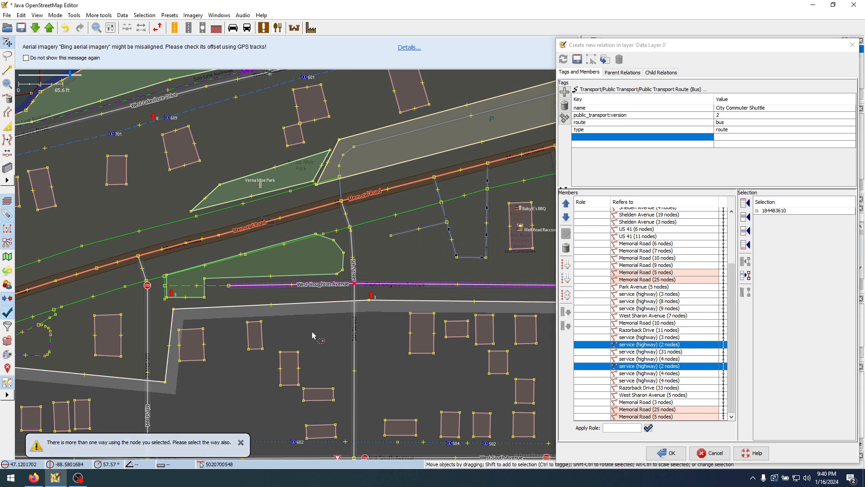
Split West Houghton Avenue at its junction with 5th Street, using the way together with the shared node
left_click(325, 285)
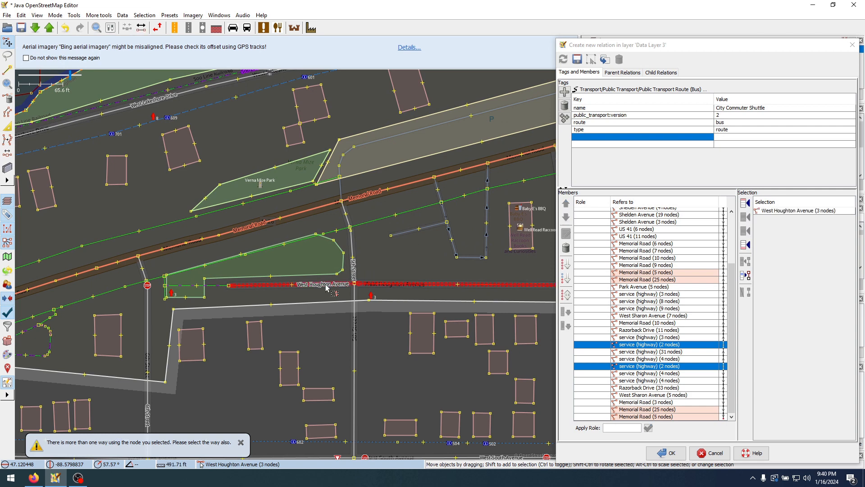
left_click(353, 244)
left_click(353, 247)
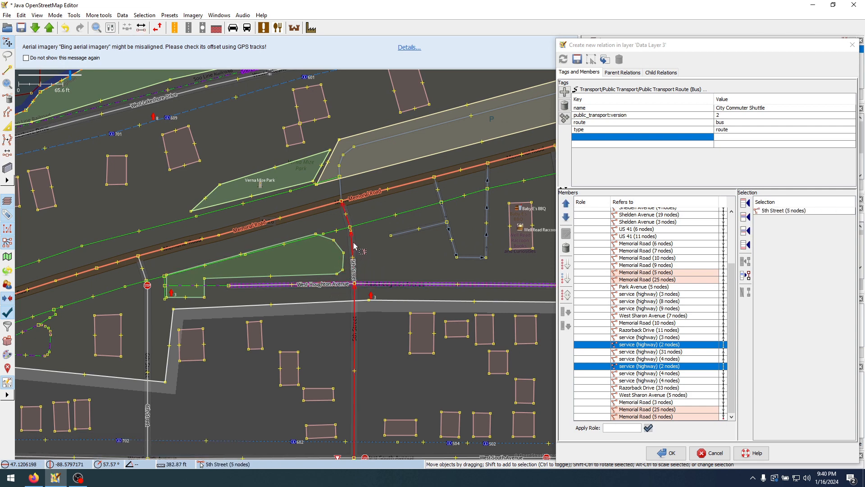
left_click(333, 287)
left_click(354, 284)
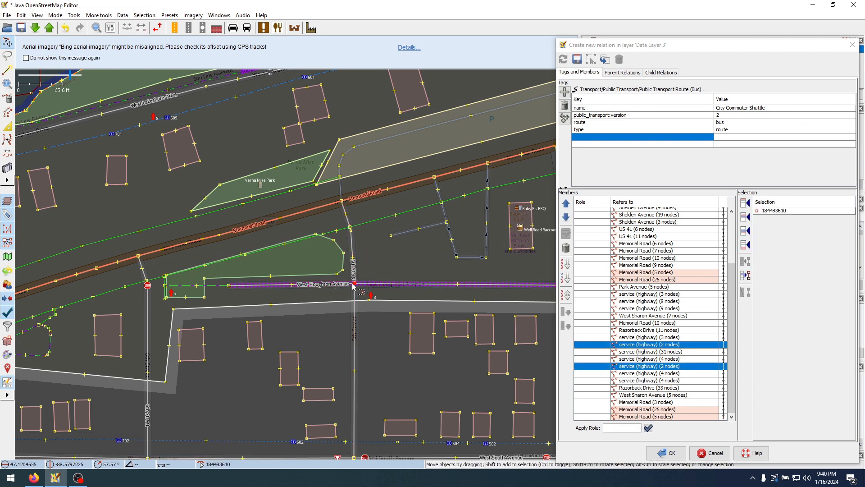
left_click(332, 288, "shift")
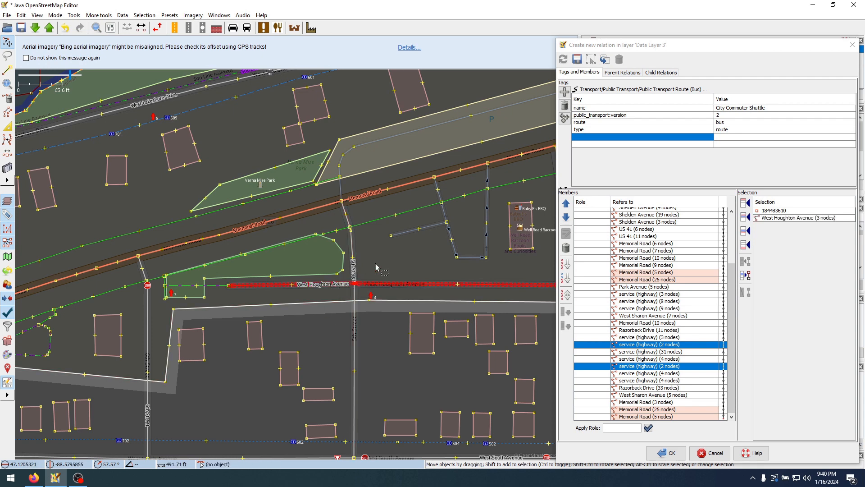
left_click(334, 285)
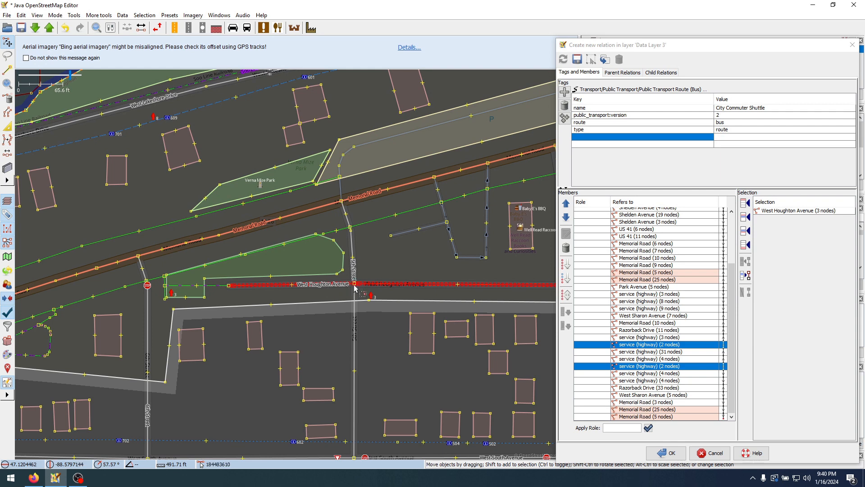
left_click(355, 285, "shift")
key("p")
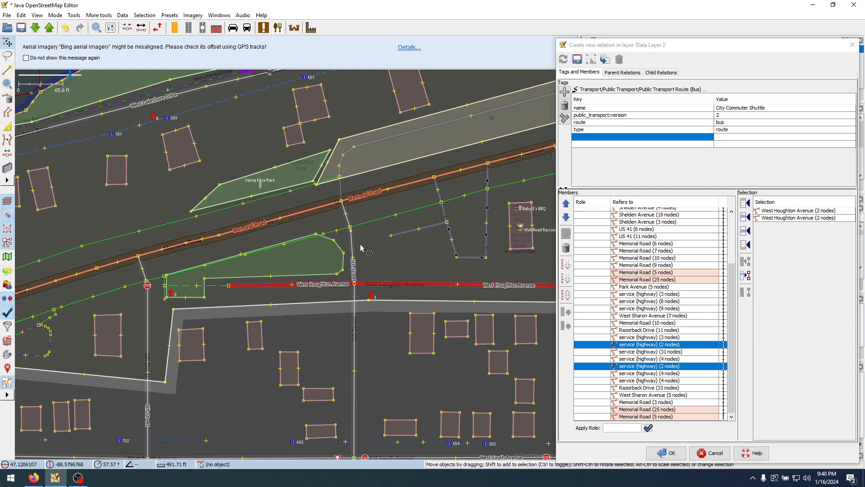
Split 5th Street at West Houghton Avenue and check the separated sections around the junction
left_click(351, 246)
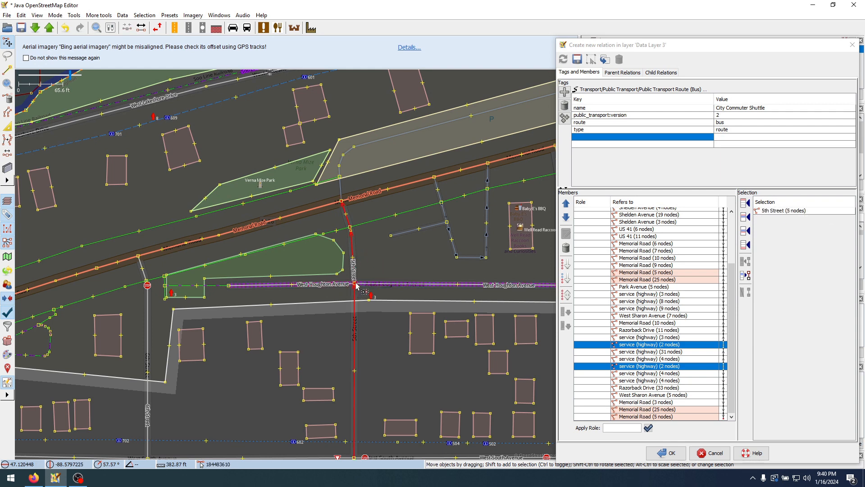
left_click(355, 284, "shift")
key("p")
left_click(391, 259)
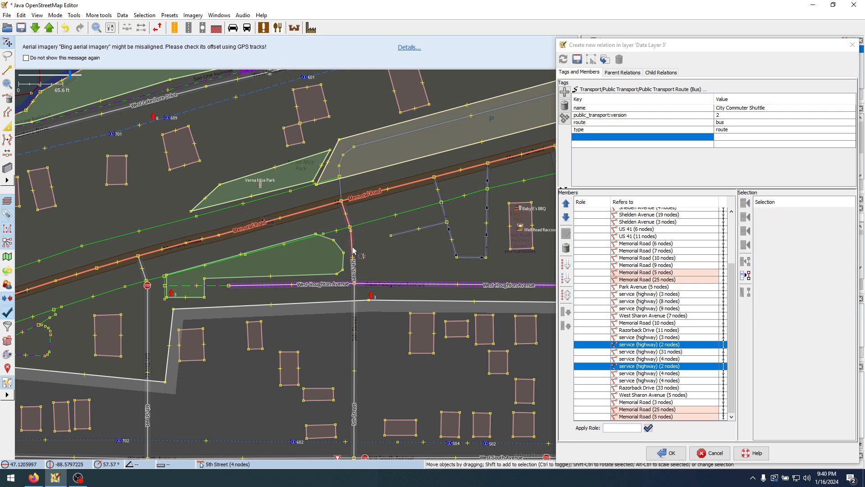
left_click(352, 249)
left_click(330, 284)
left_click(354, 303)
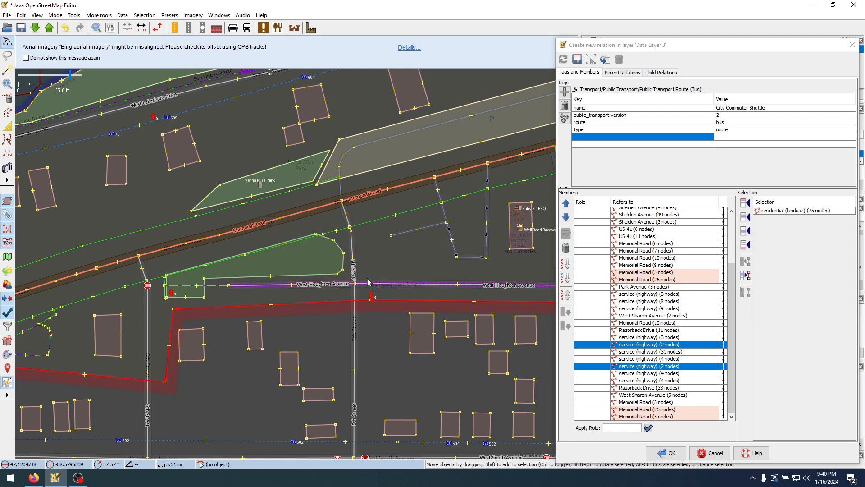
left_click(366, 285)
left_click(365, 270)
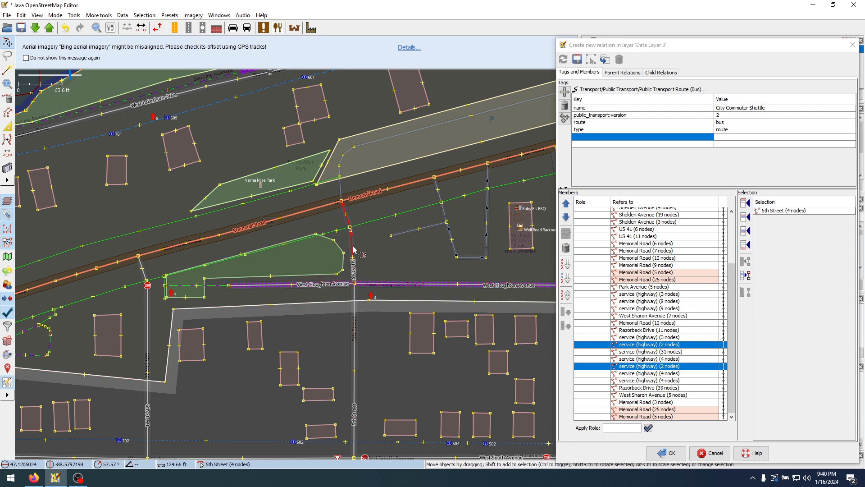
From the last Memorial Road member, select 5th Street (4 nodes), West Houghton Avenue (2 and 8 nodes) and East Houghton Avenue (40 nodes) in order
left_click(657, 417)
double_click(657, 417)
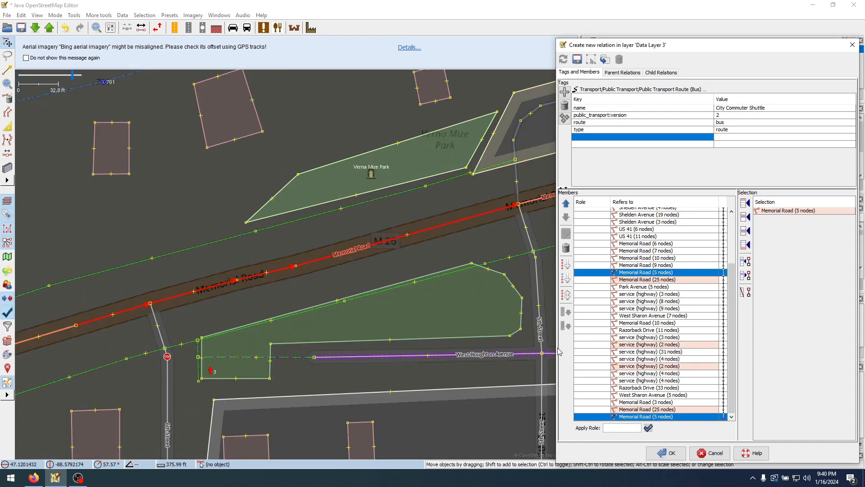
scroll(351, 265, "down", 1)
left_click(353, 262)
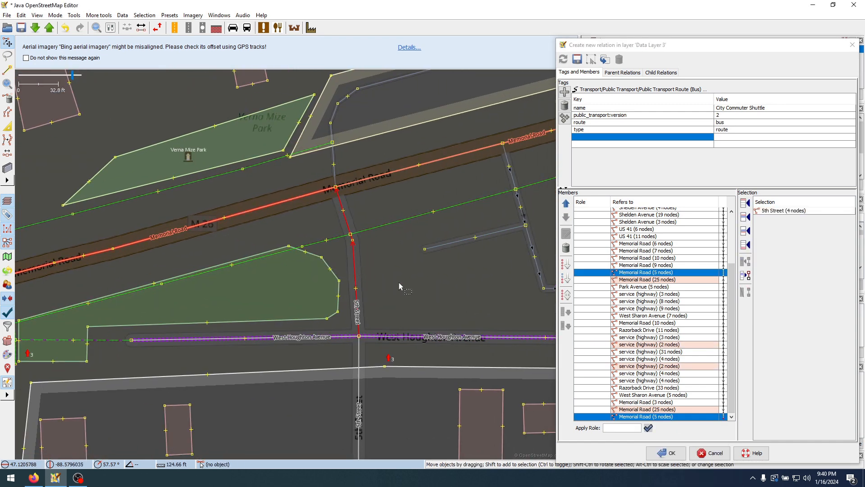
left_click_drag(437, 323, 63, 237)
left_click(260, 276, "shift")
scroll(267, 253, "down", 2)
left_click(290, 252, "shift")
scroll(327, 250, "down", 2)
left_click_drag(348, 259, 78, 246)
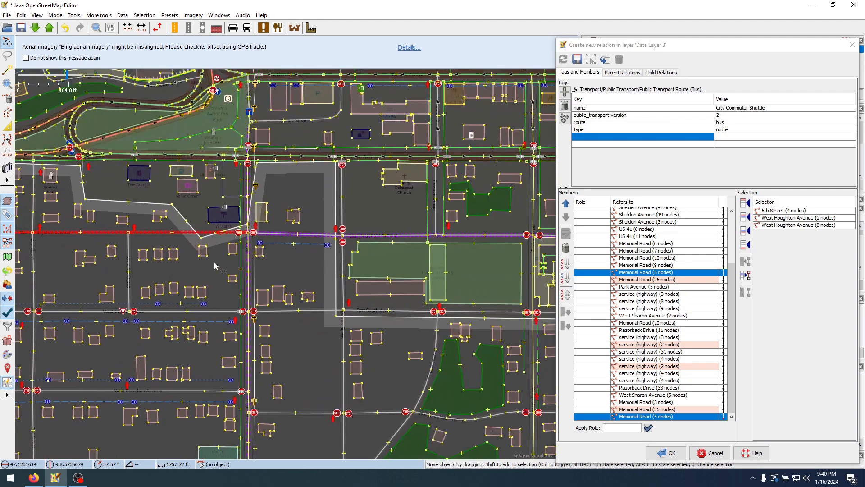
left_click(287, 235, "shift")
Switch to Firefox and examine the shuttle schedule map's route eastward from downtown Houghton to the Michigan Tech campus
mouse_move(39, 478)
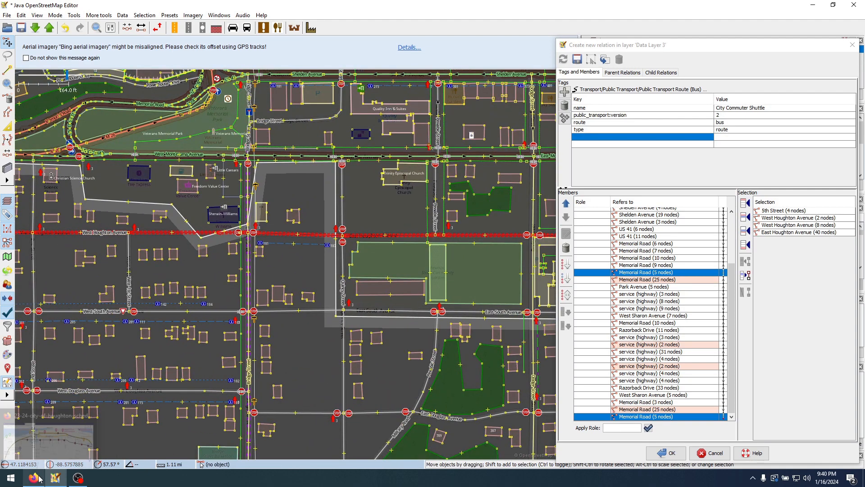
left_click(48, 453)
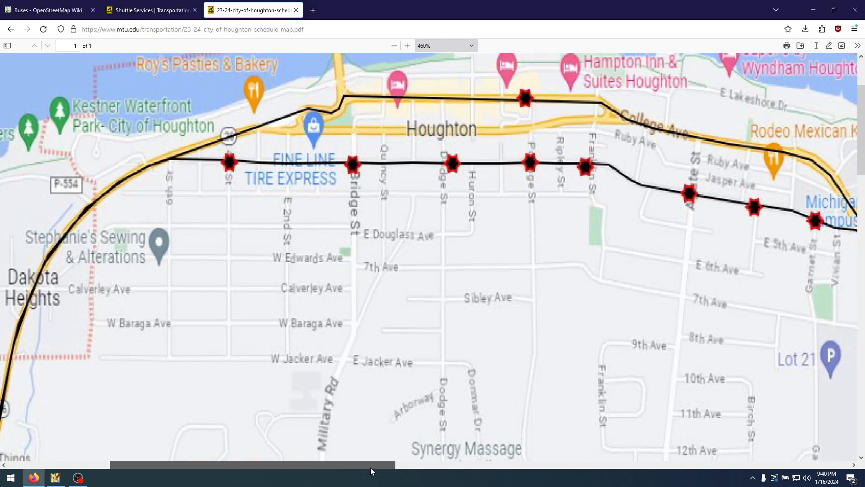
left_click_drag(370, 467, 412, 469)
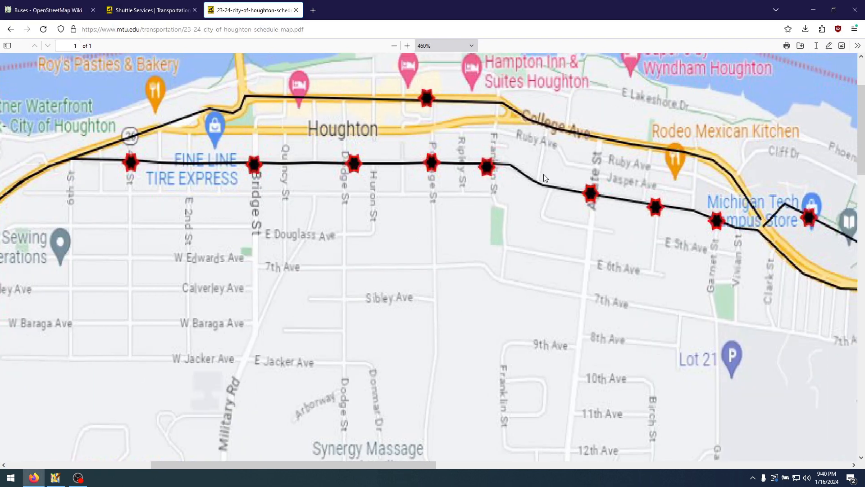
left_click_drag(421, 462, 537, 468)
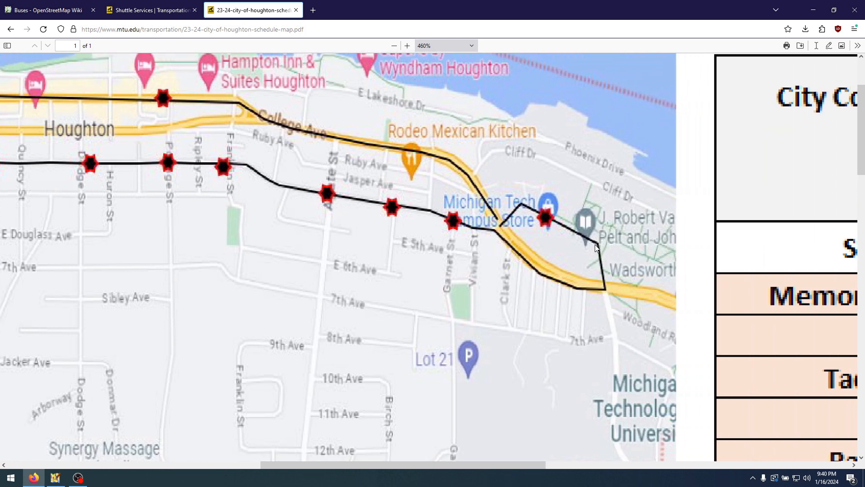
Return to Java OpenStreetMap Editor and extend the selection with East Houghton Avenue (14 nodes) and Townsend Drive (10 nodes)
left_click(55, 477)
left_click_drag(372, 297, 222, 314)
left_click_drag(491, 275, 252, 257)
left_click(215, 249, "shift")
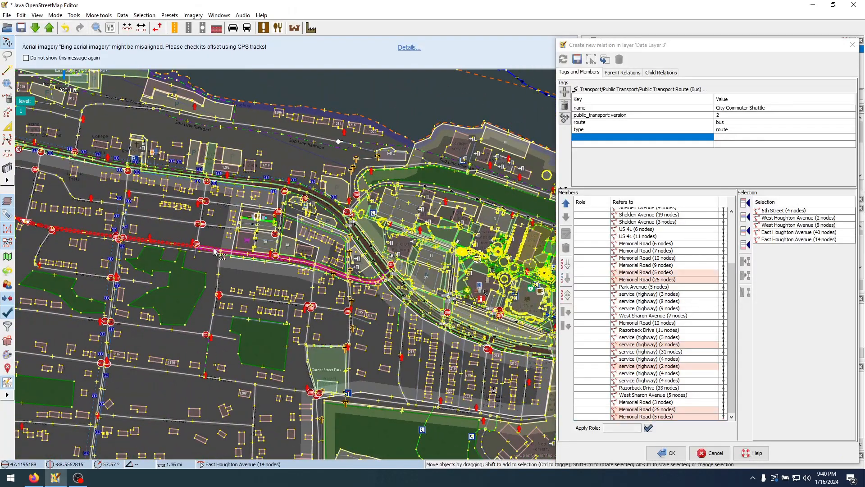
scroll(385, 260, "up", 4)
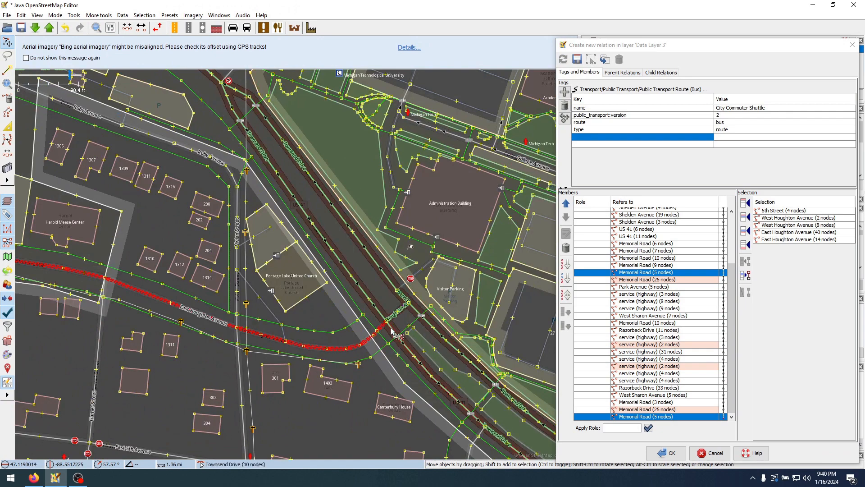
scroll(393, 336, "up", 2)
left_click(389, 329, "shift")
Extend the selection eastward along Townsend Drive with its 7-node, 3-node and two following 2-node sections
scroll(391, 333, "down", 2)
left_click_drag(391, 333, 185, 186)
left_click_drag(456, 392, 320, 322)
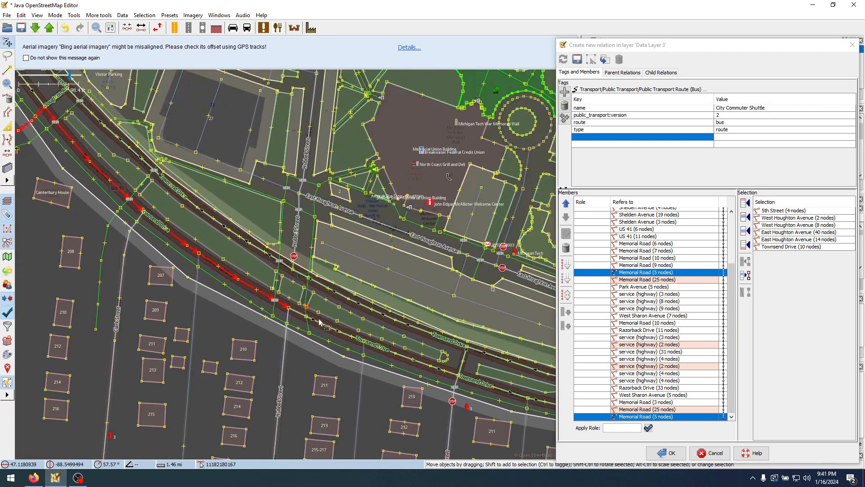
left_click(295, 310, "shift")
left_click_drag(488, 383, 233, 317)
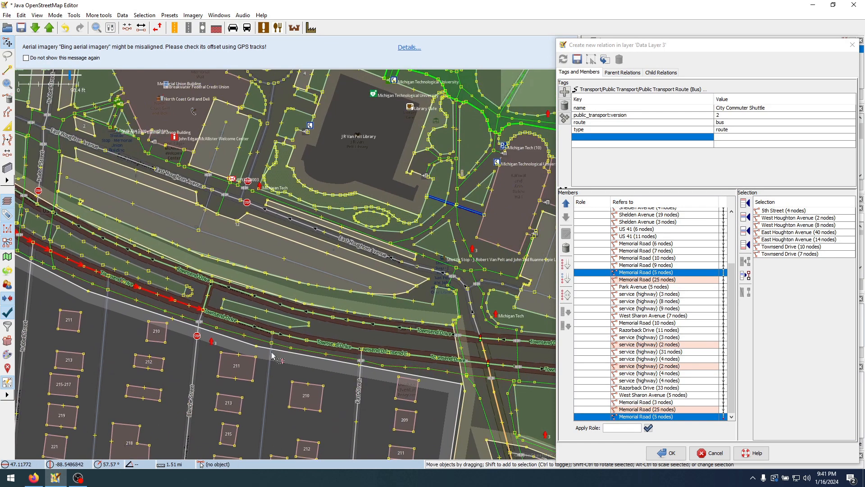
left_click(233, 318, "shift")
left_click_drag(313, 292, 220, 255)
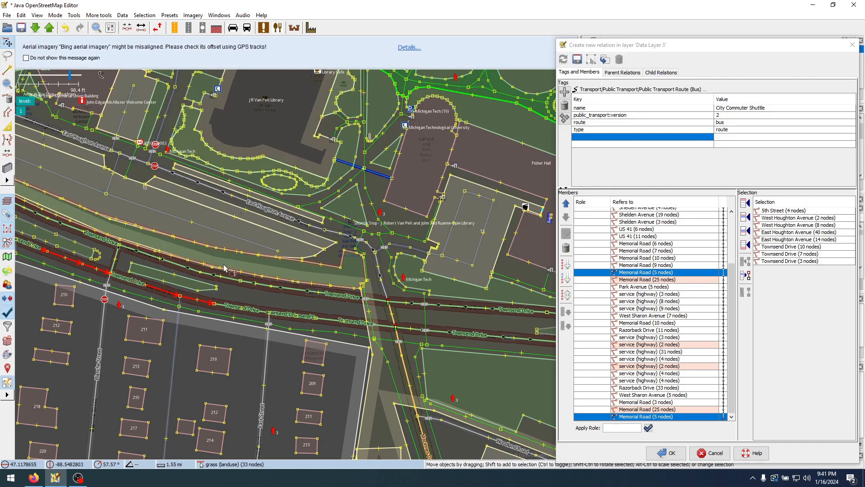
left_click(223, 309, "shift")
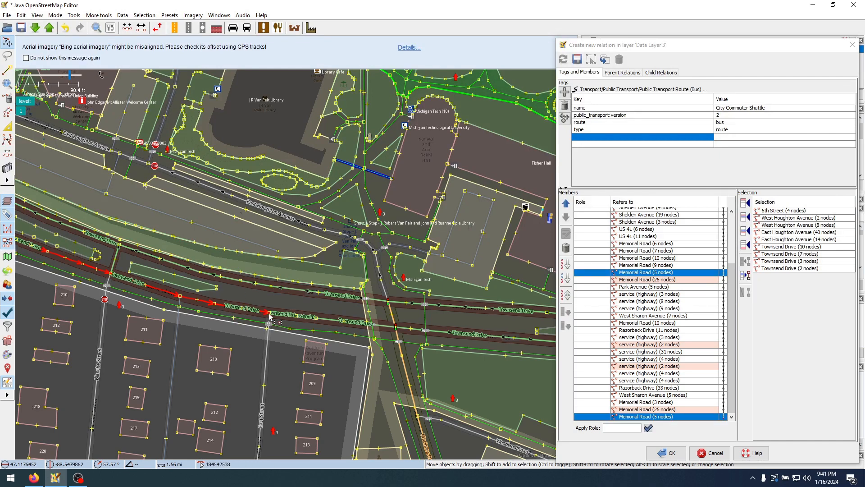
left_click(285, 314, "shift")
Add the next 2-node and 3-node Townsend Drive sections to the selection, reaching Macinnes Drive
scroll(273, 317, "up", 4)
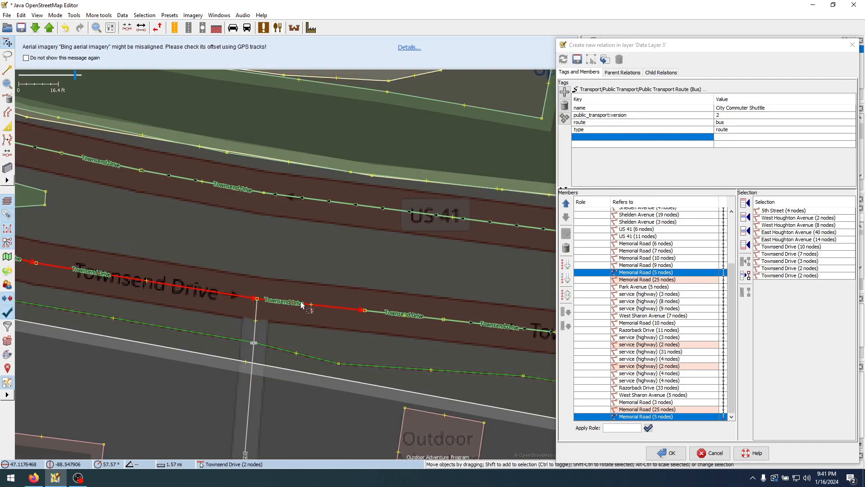
scroll(300, 307, "down", 2)
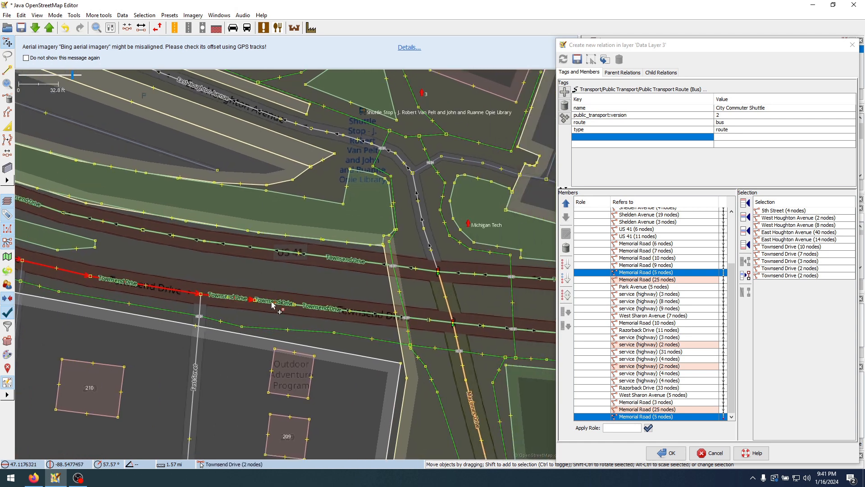
left_click(263, 304, "shift")
scroll(264, 304, "up", 2)
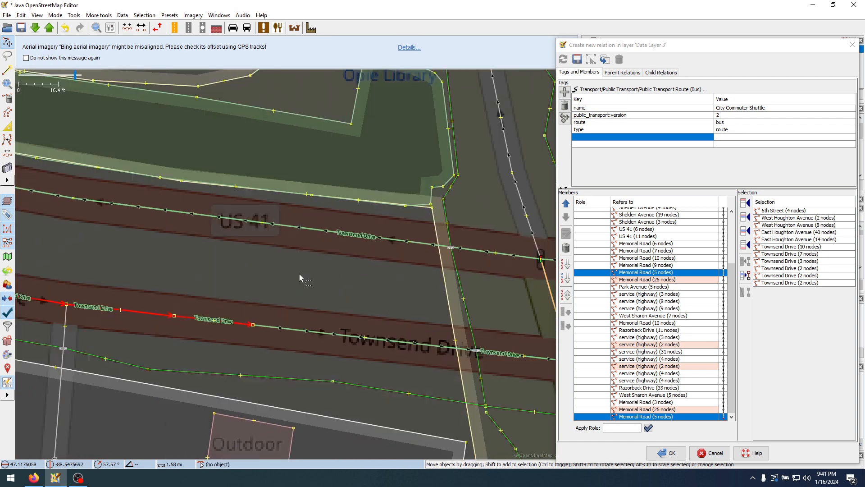
left_click(264, 326, "shift")
scroll(265, 327, "down", 2)
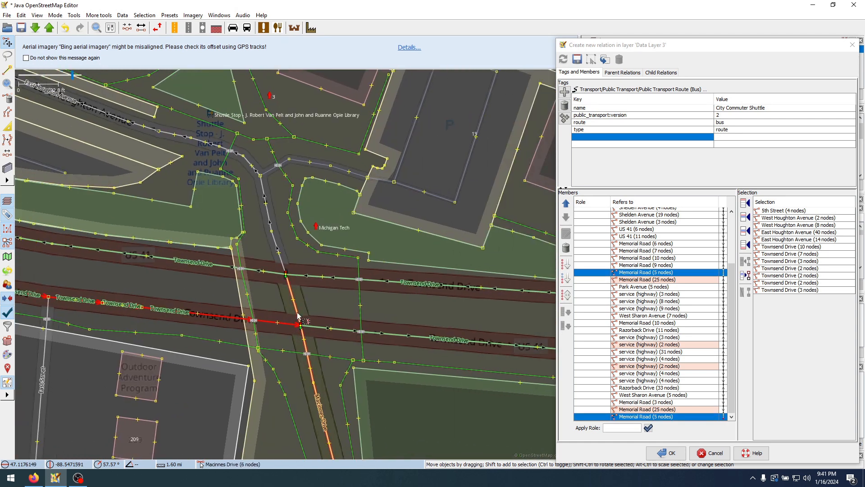
Append the selected 5th Street, Houghton Avenue and Townsend Drive ways to the end of the member list, leaving out Macinnes Drive
left_click(298, 316, "shift")
left_click_drag(298, 315, 314, 268)
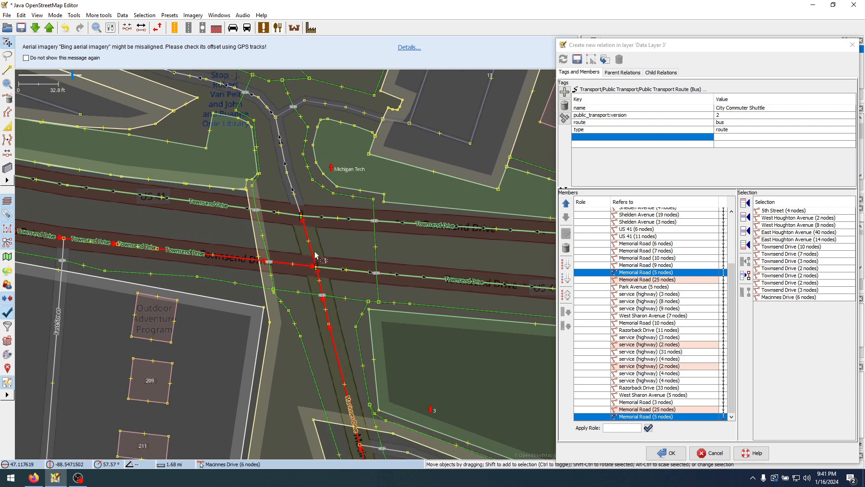
left_click(311, 251, "ctrl")
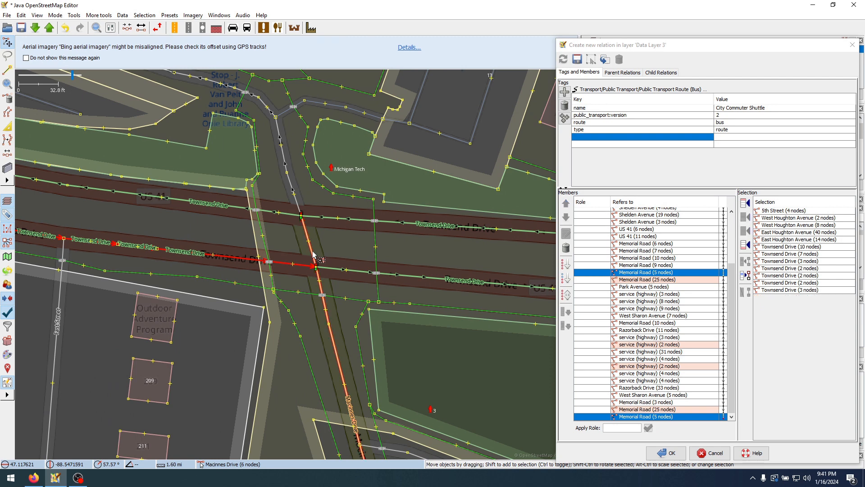
left_click(745, 245)
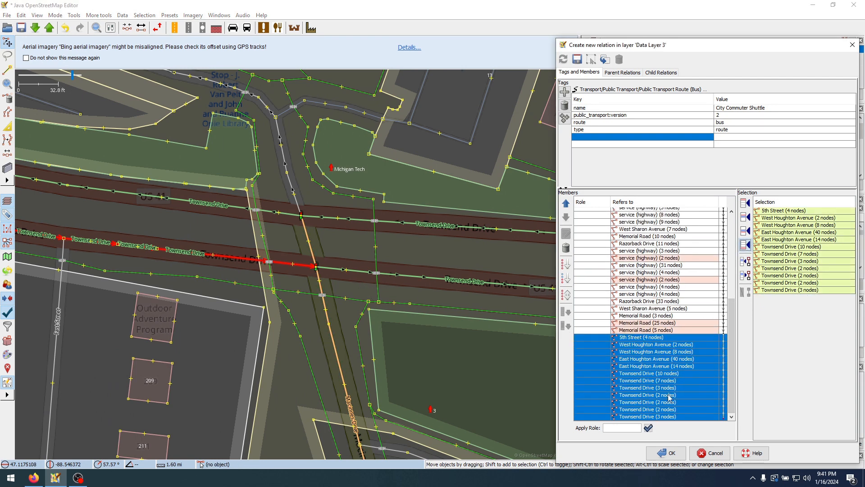
Split Macinnes Drive at its junction with the southern carriageway of Townsend Drive
left_click(653, 387)
left_click(316, 266)
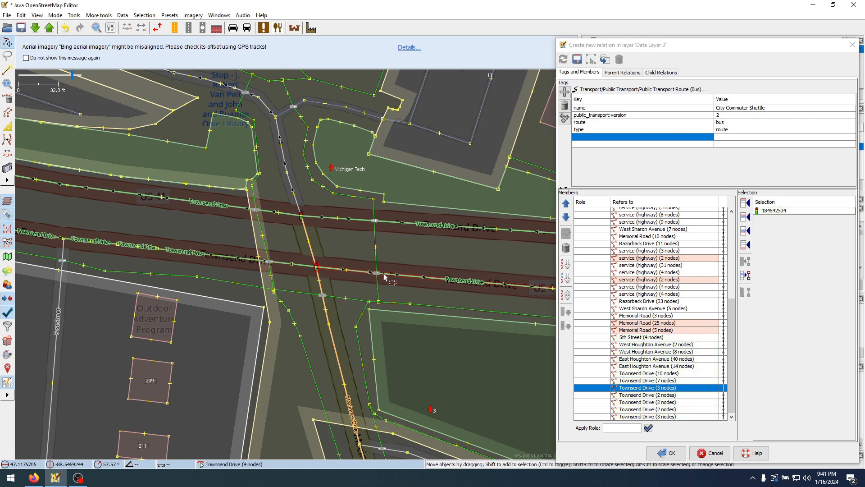
key("p")
left_click(329, 243)
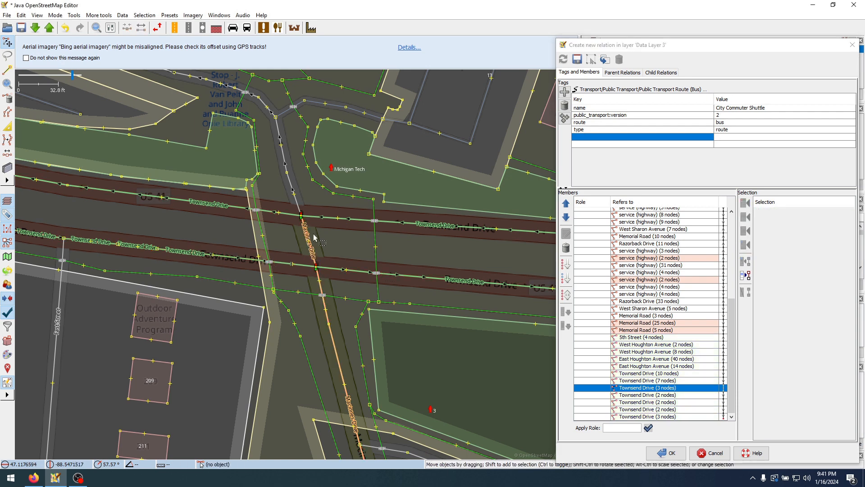
Append the 2-node Macinnes Drive section and the 11-node and 5-node East Houghton Avenue sections to the end of the member list
left_click(308, 239)
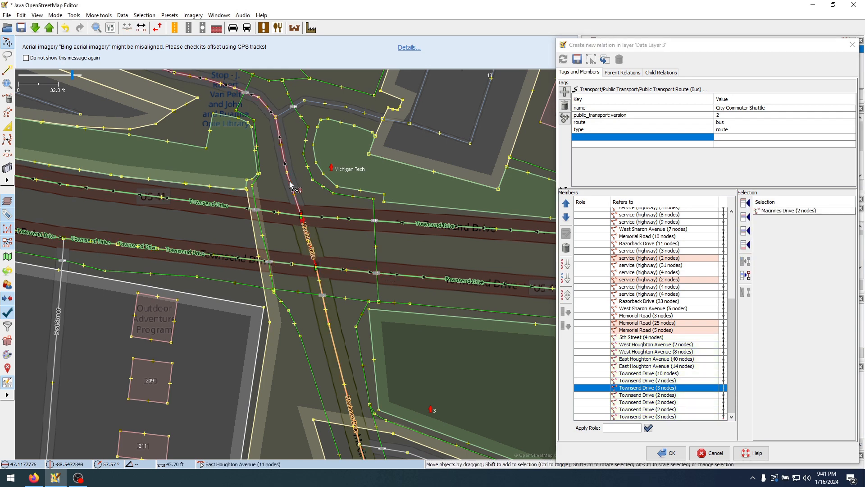
left_click(284, 157, "shift")
scroll(282, 157, "down", 2)
left_click_drag(271, 157, 370, 266)
left_click_drag(138, 195, 215, 237)
scroll(239, 242, "up", 4)
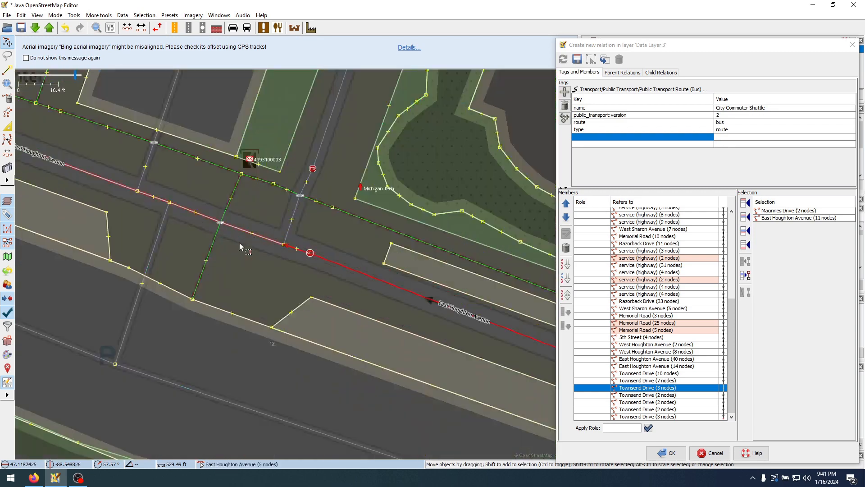
left_click(263, 239, "shift")
left_click_drag(164, 164, 382, 311)
left_click_drag(203, 225, 393, 319)
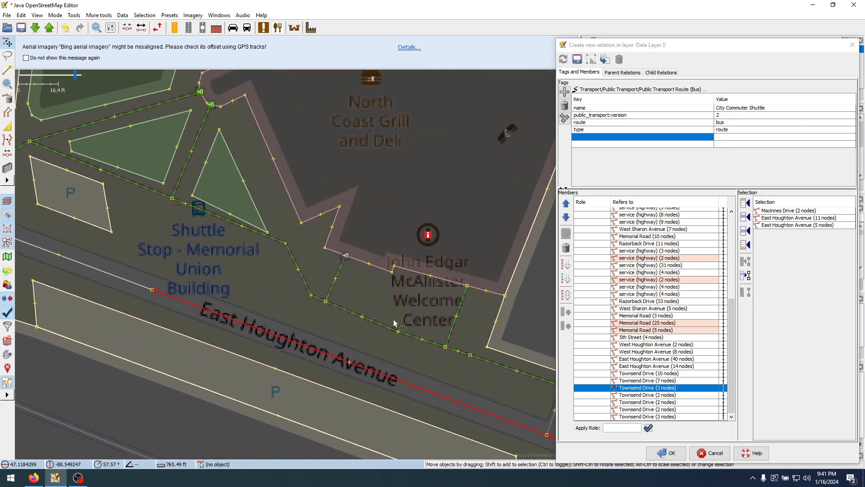
left_click_drag(242, 266, 364, 286)
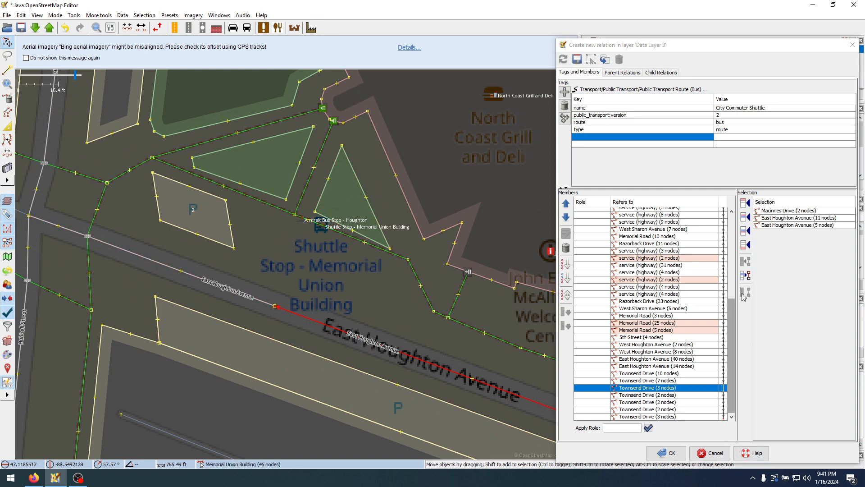
left_click(746, 247)
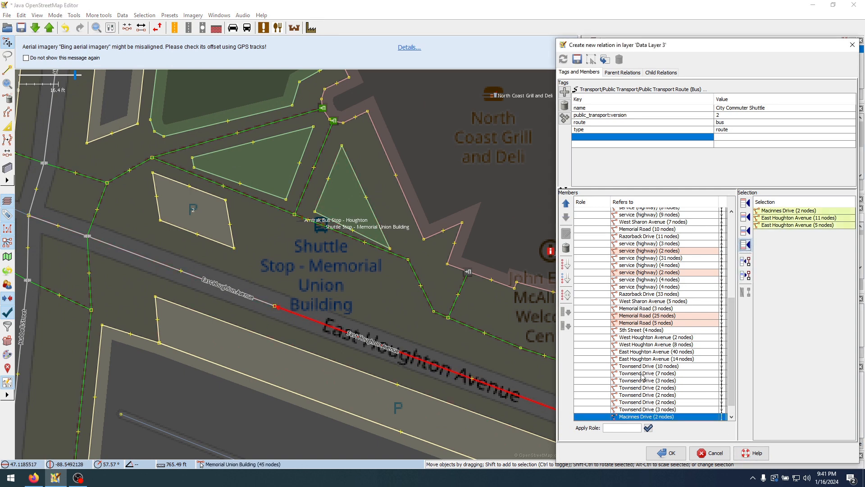
Check both ends of the member list, highlighting Hubbell Street and the 3-node East Houghton Avenue section to see whether the loop closes
left_click(643, 374)
scroll(710, 398, "down", 1)
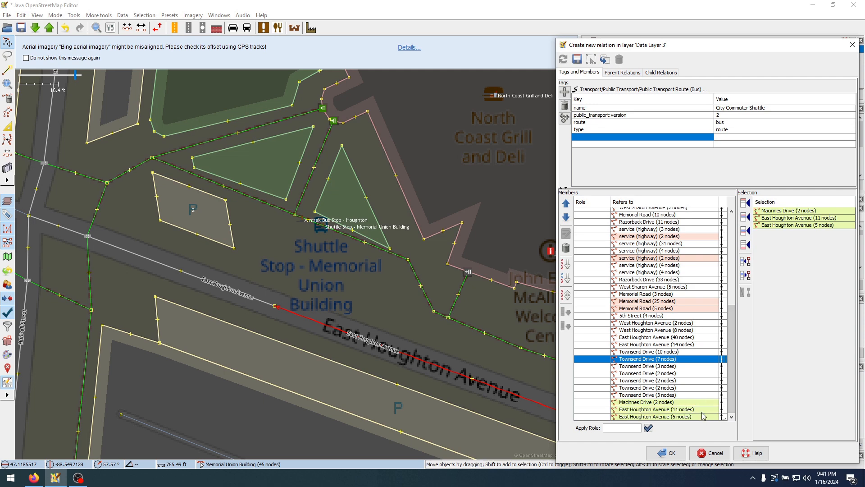
scroll(694, 356, "up", 8)
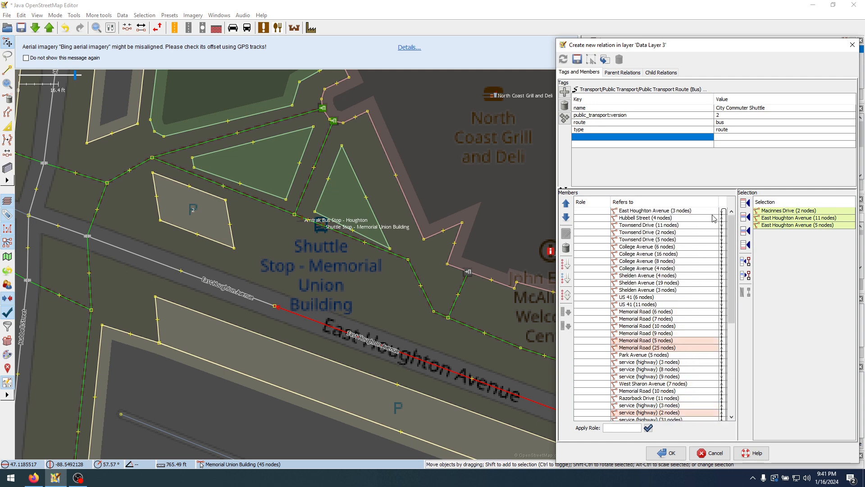
left_click(721, 219)
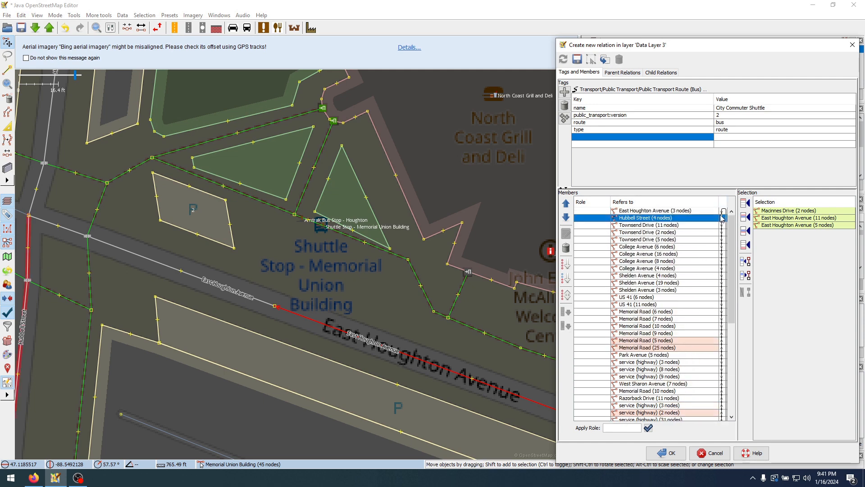
left_click(721, 211)
scroll(714, 324, "down", 8)
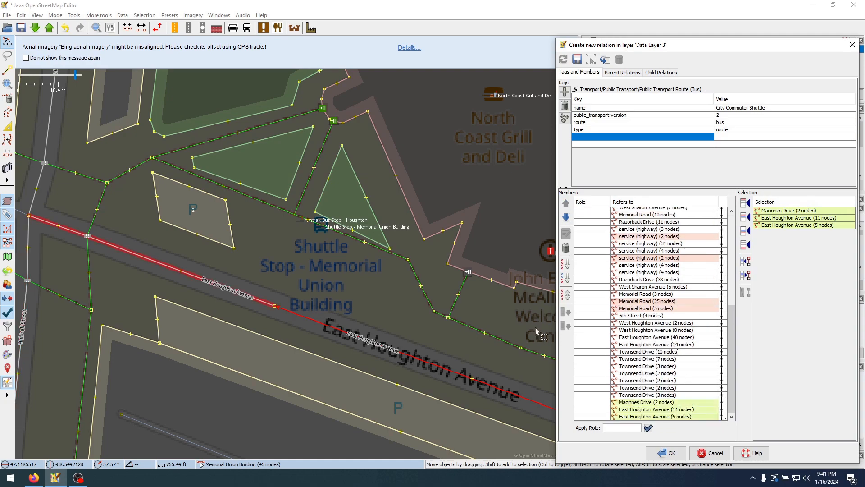
Highlight all relation members on the map to review the whole loop, and save the new City Commuter Shuttle relation
scroll(451, 323, "down", 10)
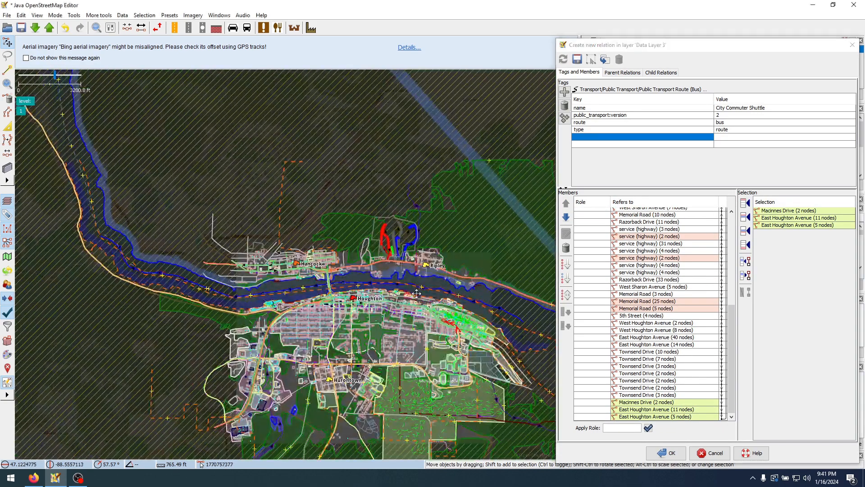
left_click_drag(416, 293, 380, 272)
left_click(591, 316)
left_click(624, 337)
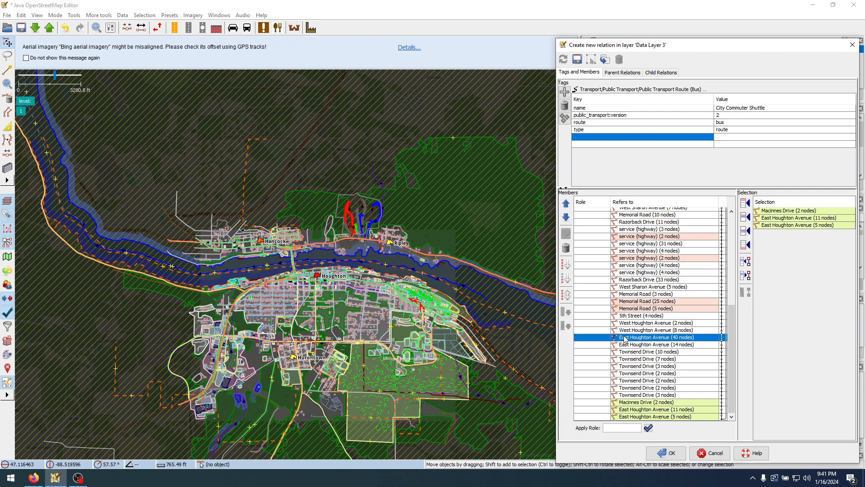
key("ctrl+a")
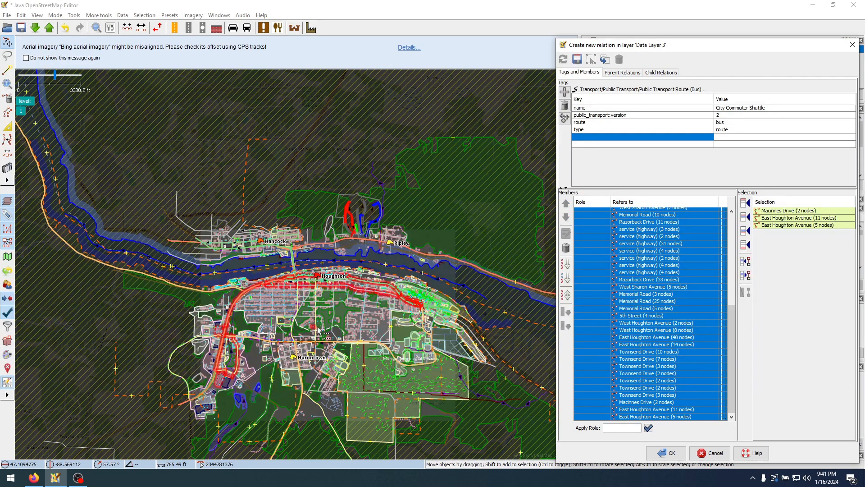
scroll(318, 331, "up", 2)
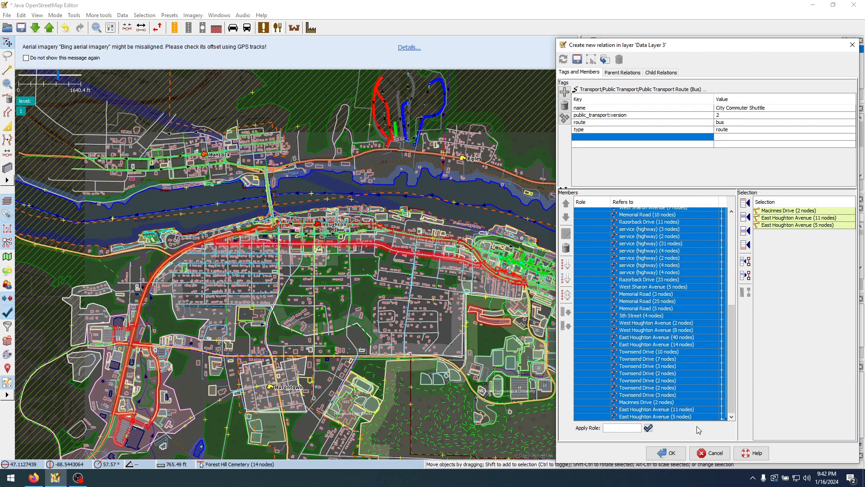
left_click(666, 453)
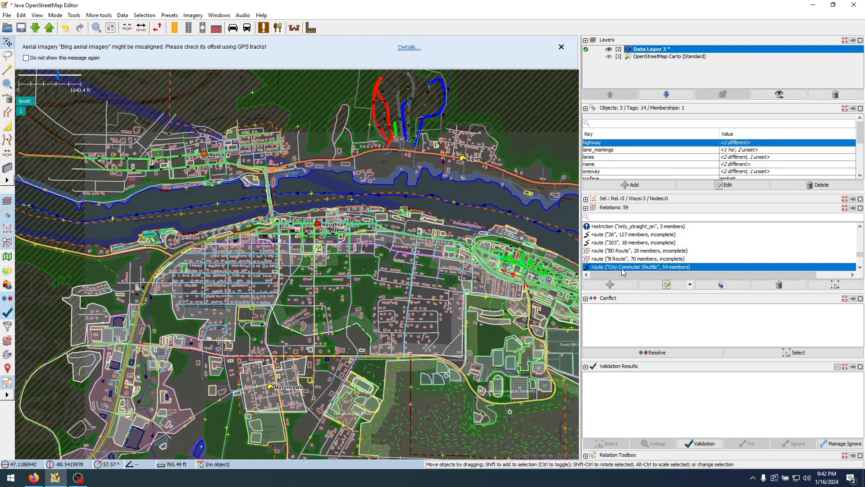
Select the City Commuter Shuttle's members and then the relation itself to inspect the route's course through Houghton
right_click(622, 271)
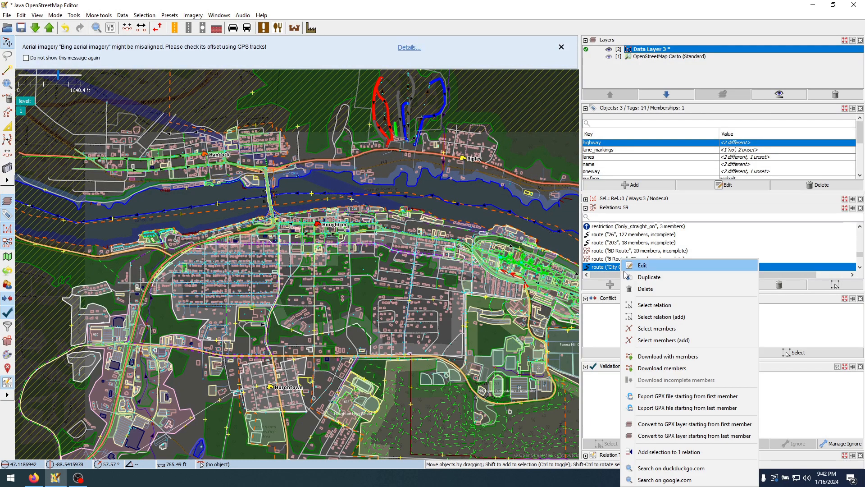
left_click(671, 334)
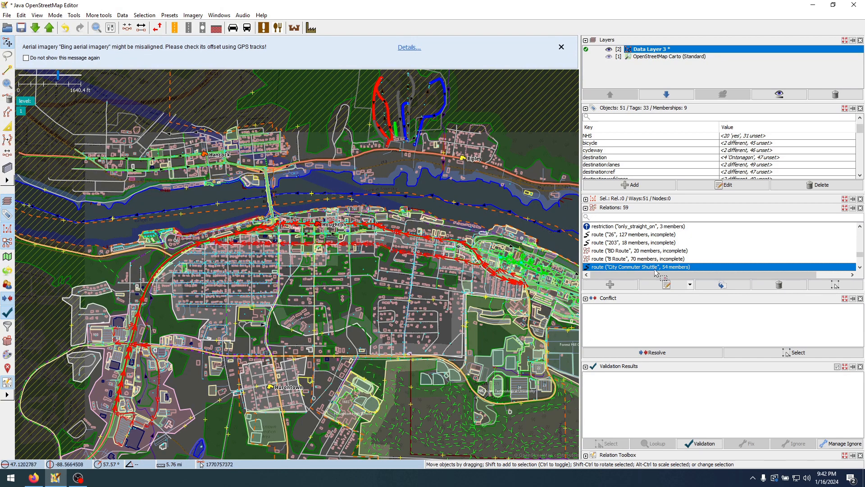
left_click(483, 220)
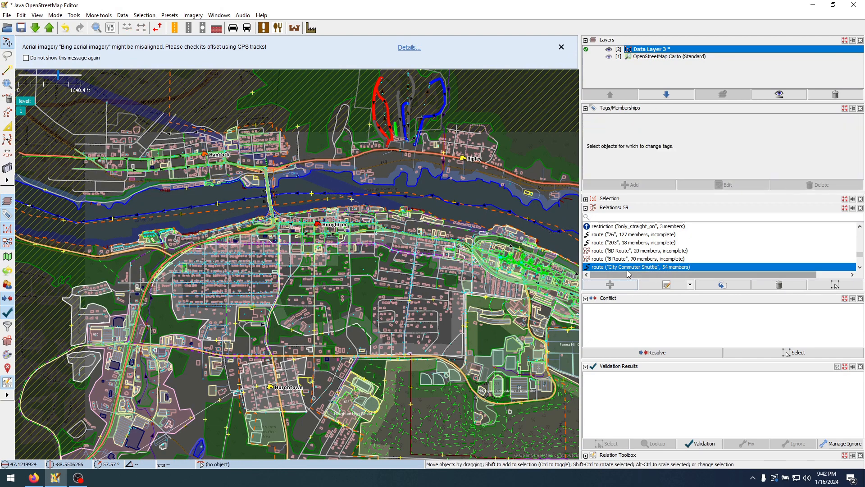
right_click(630, 267)
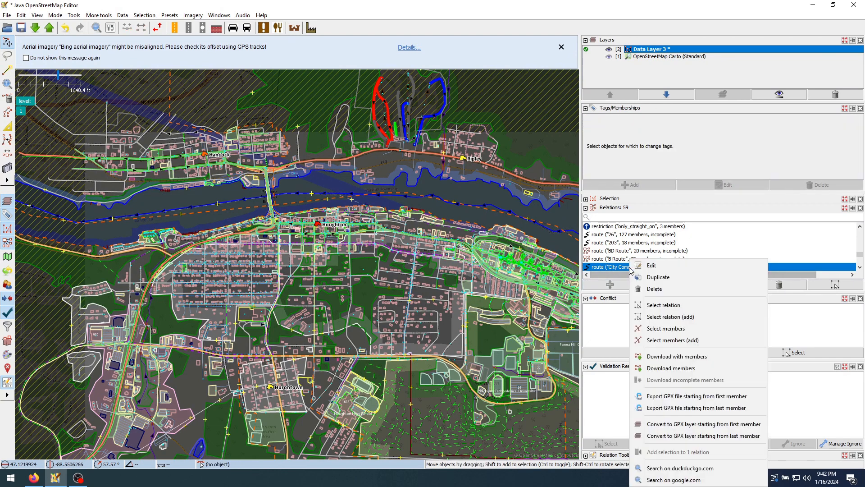
left_click(686, 309)
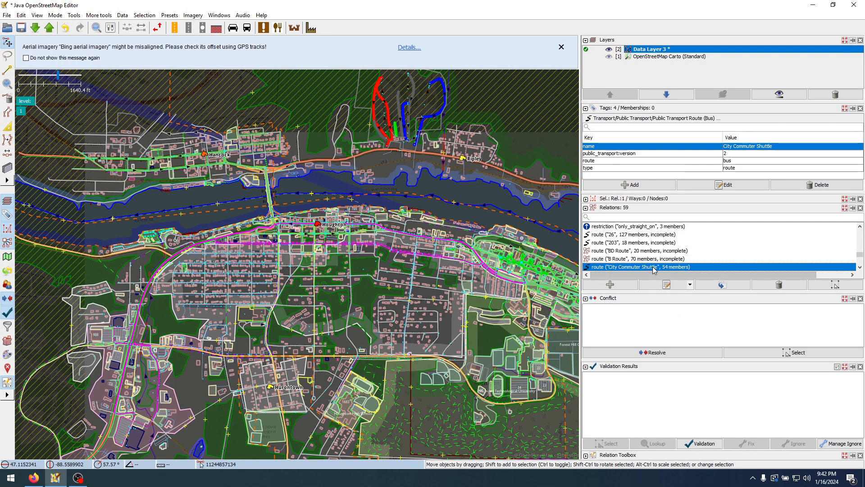
scroll(508, 277, "up", 2)
left_click_drag(507, 277, 399, 283)
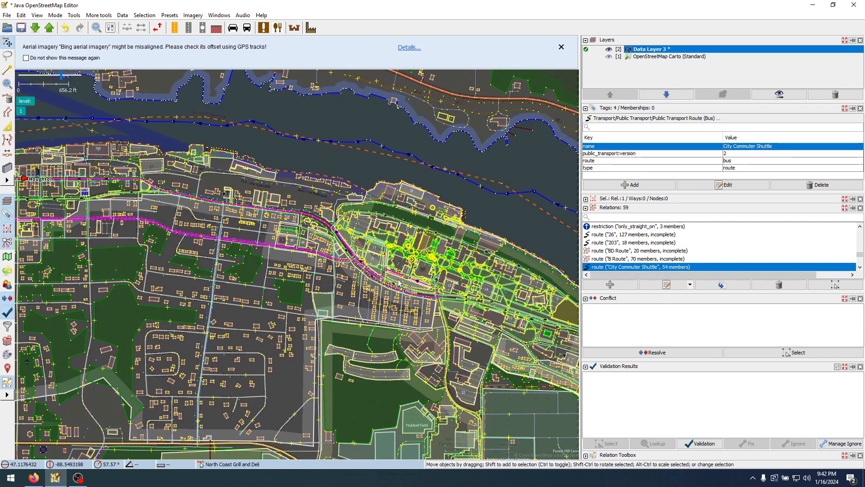
scroll(399, 283, "up", 2)
scroll(417, 245, "up", 3)
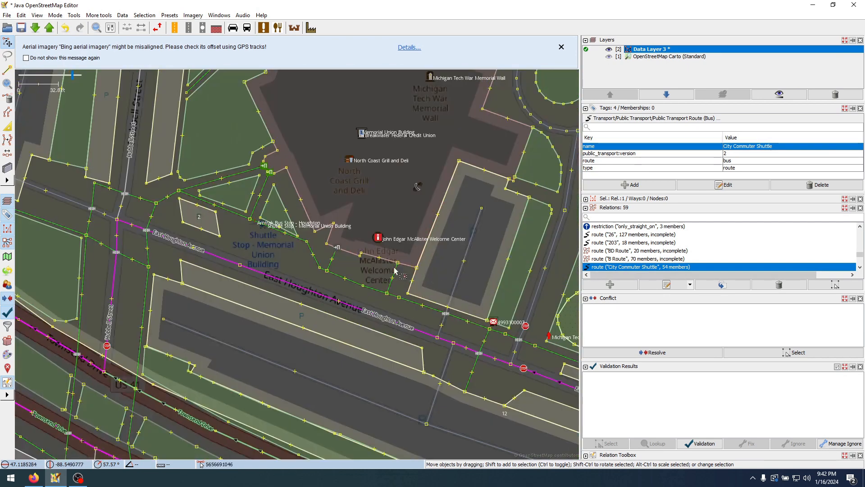
Clear the selection near the Memorial Union Building and reopen the City Commuter Shuttle relation for editing
left_click(292, 263)
left_click_drag(285, 262, 353, 299)
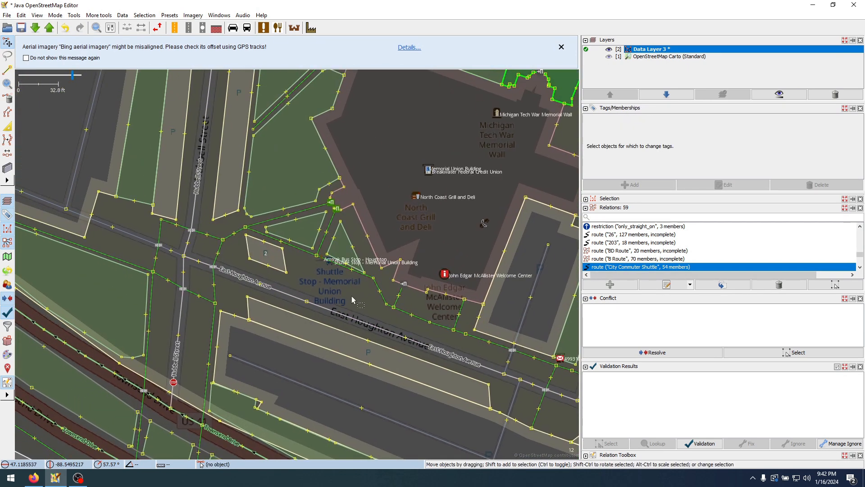
scroll(334, 275, "up", 1)
right_click(651, 268)
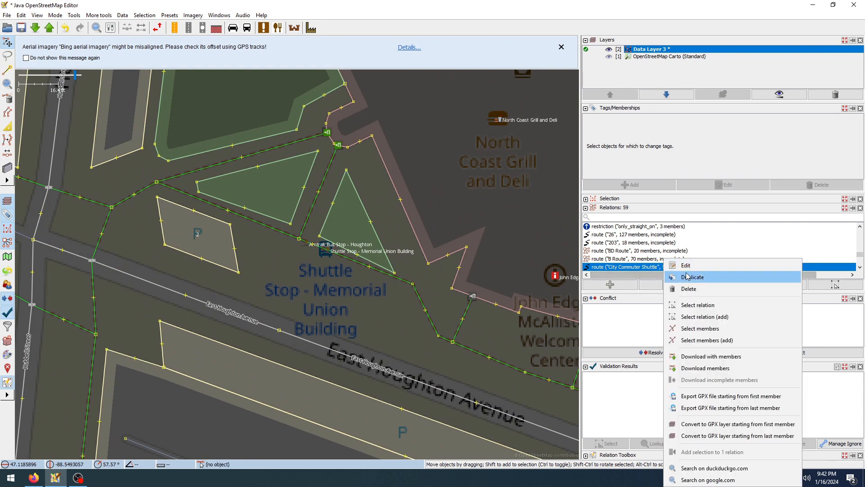
left_click(688, 273)
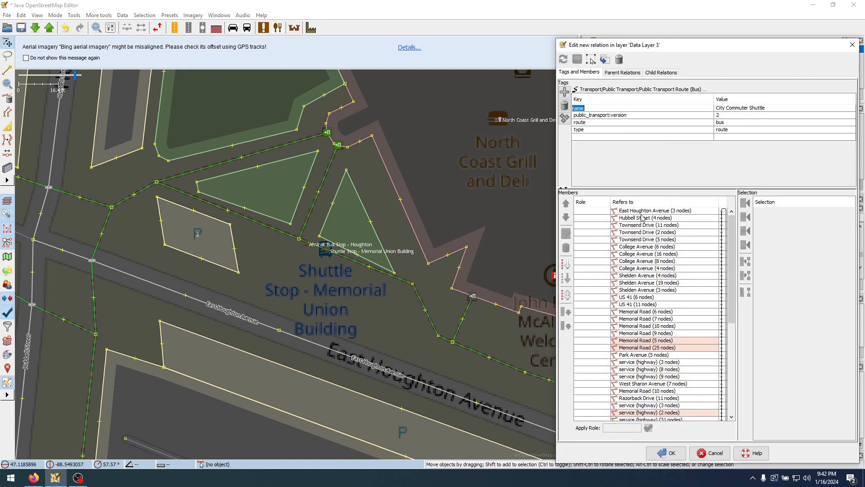
Add the Shuttle Stop - Memorial Union Building node as the first member of the relation
left_click(325, 254)
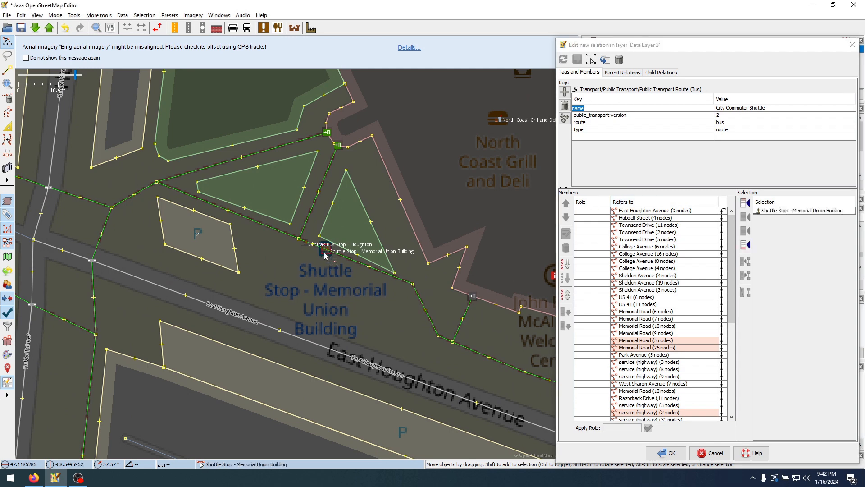
scroll(325, 255, "up", 2)
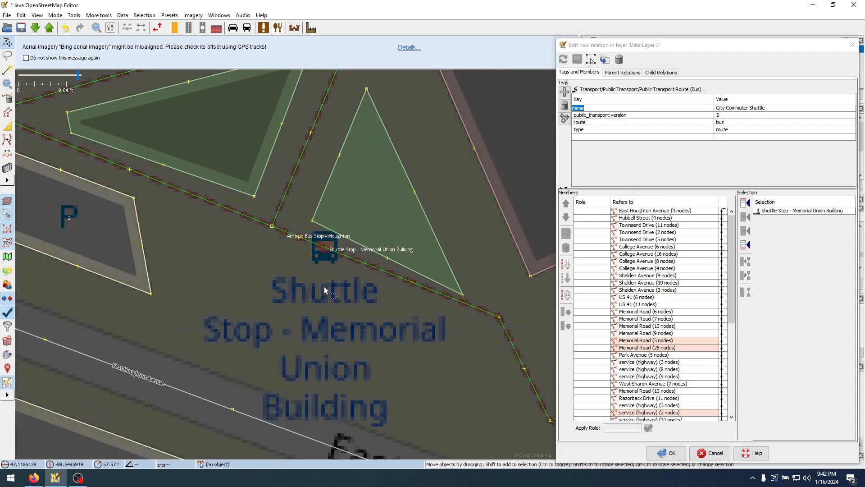
left_click(283, 234)
left_click(326, 262)
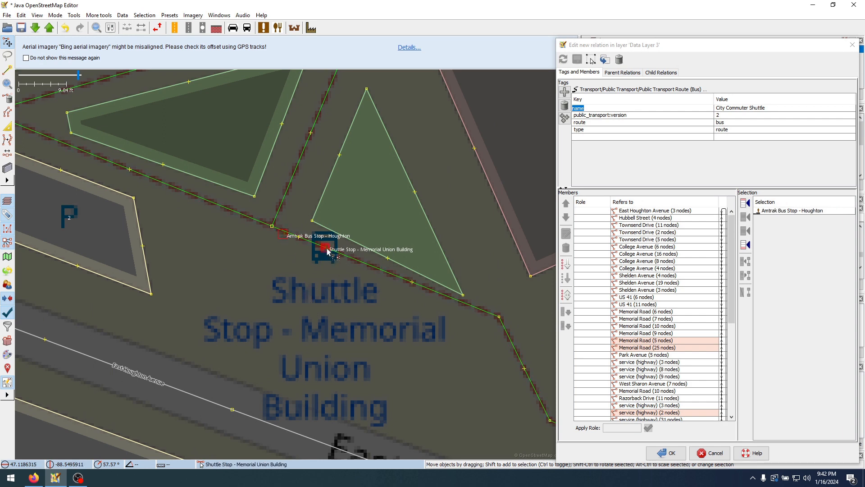
left_click(743, 203)
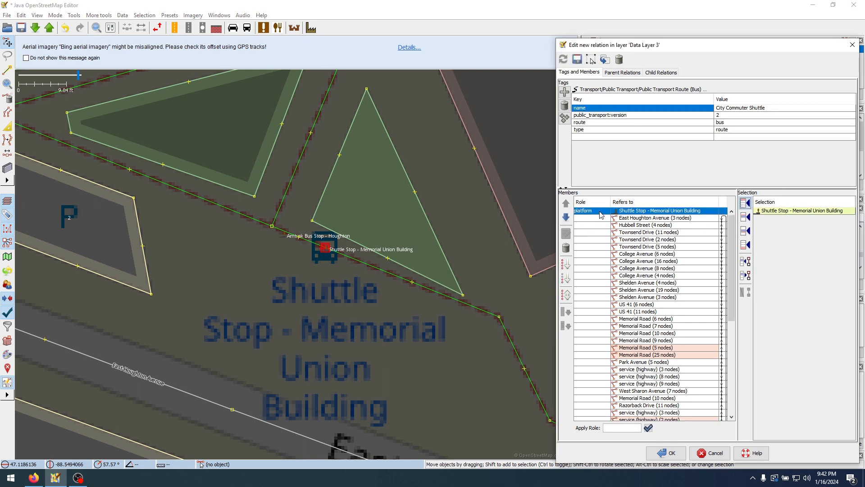
Switch to the browser and review the OpenStreetMap Wiki's Buses page, from the overview through the recommended bus stop tags
left_click(34, 478)
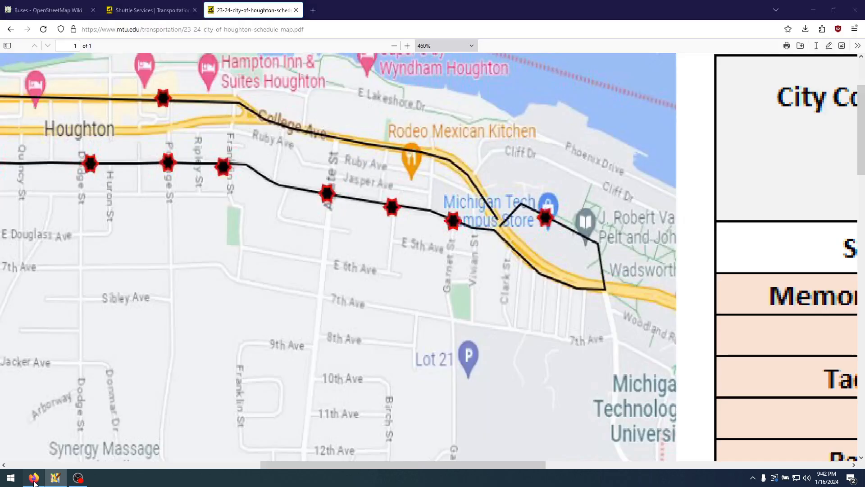
left_click(49, 10)
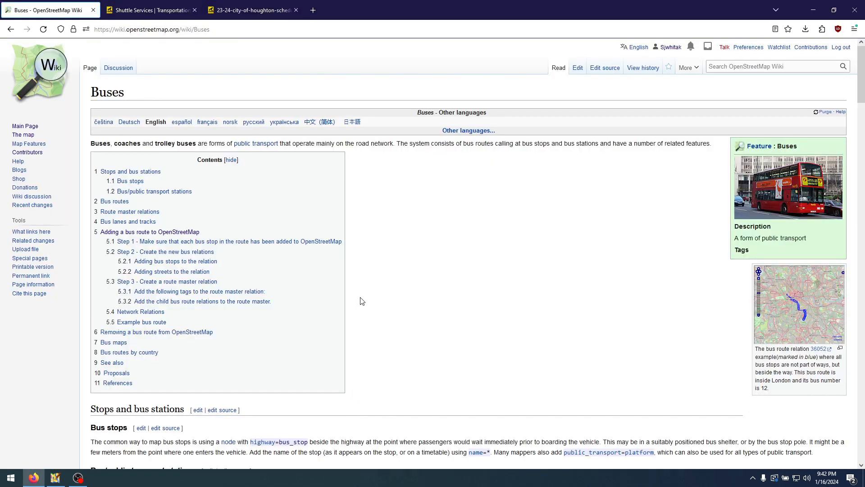
scroll(362, 301, "down", 3)
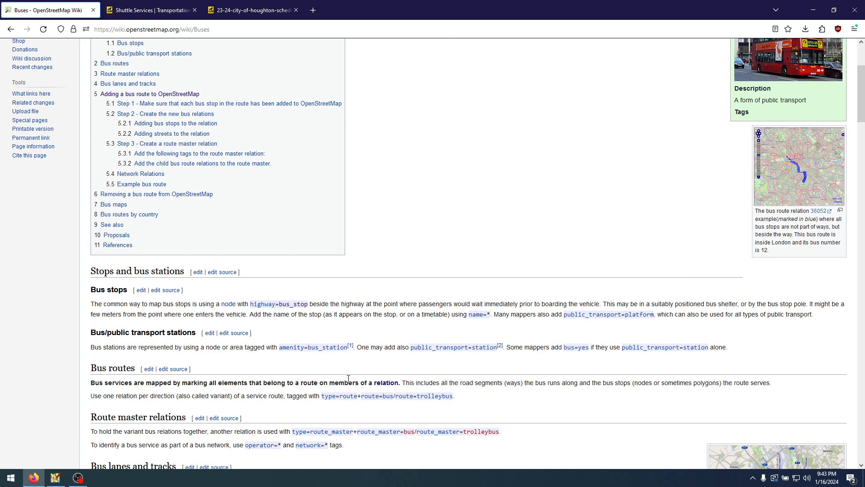
scroll(360, 286, "up", 3)
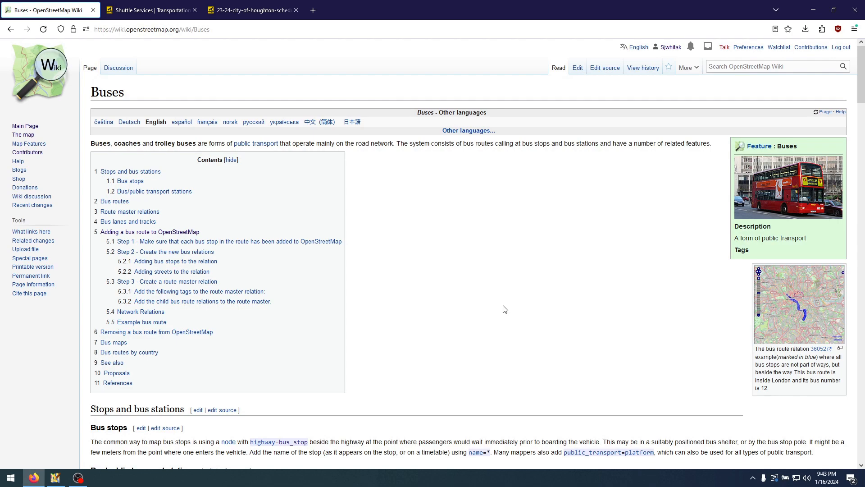
scroll(492, 301, "down", 4)
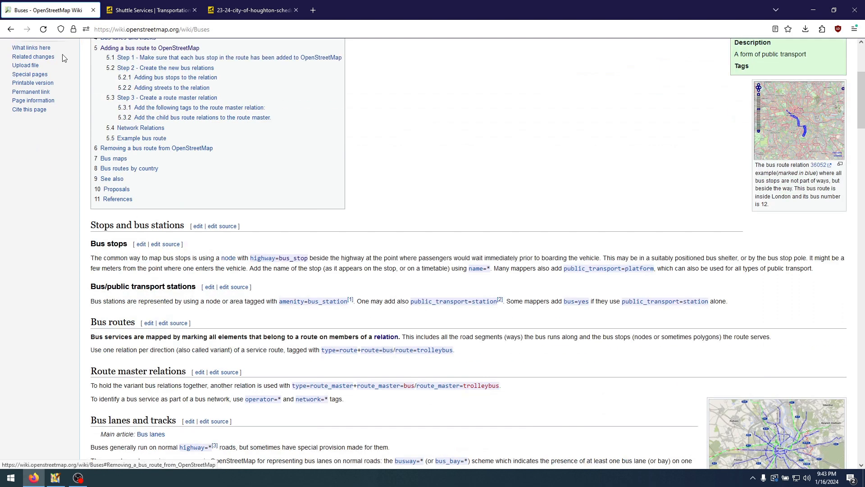
scroll(313, 218, "down", 10)
scroll(228, 265, "down", 1)
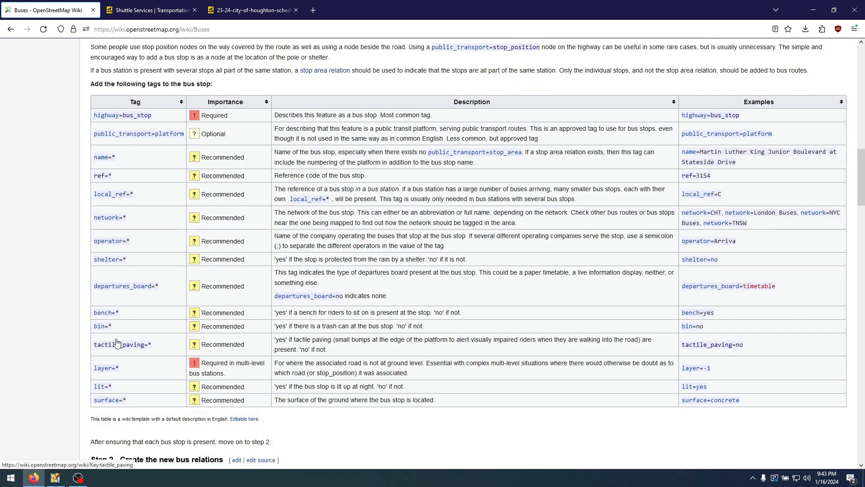
Sort the wiki's table of new bus relation tags by tag name and read the guidance on adding bus stops and streets
scroll(183, 343, "down", 7)
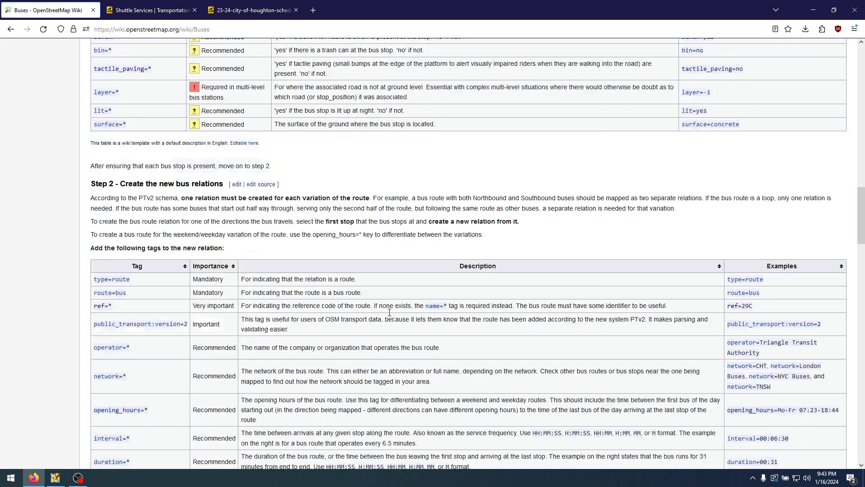
scroll(270, 230, "down", 1)
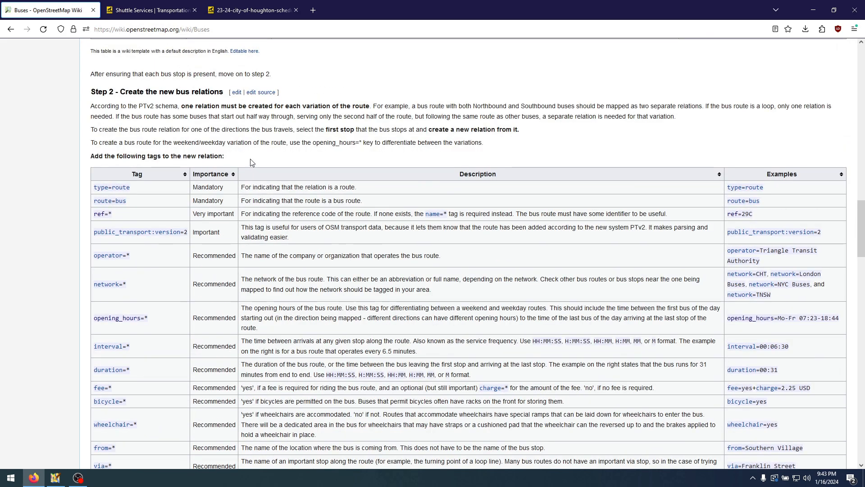
double_click(198, 29)
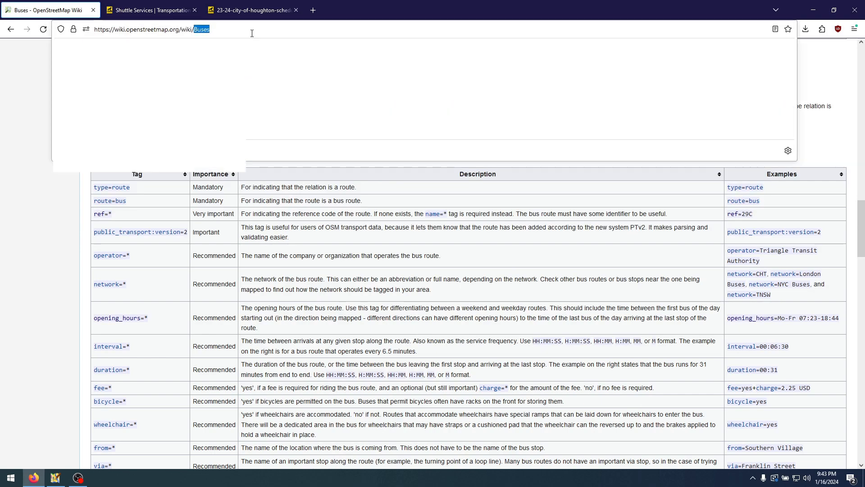
left_click(273, 179)
left_click(276, 169)
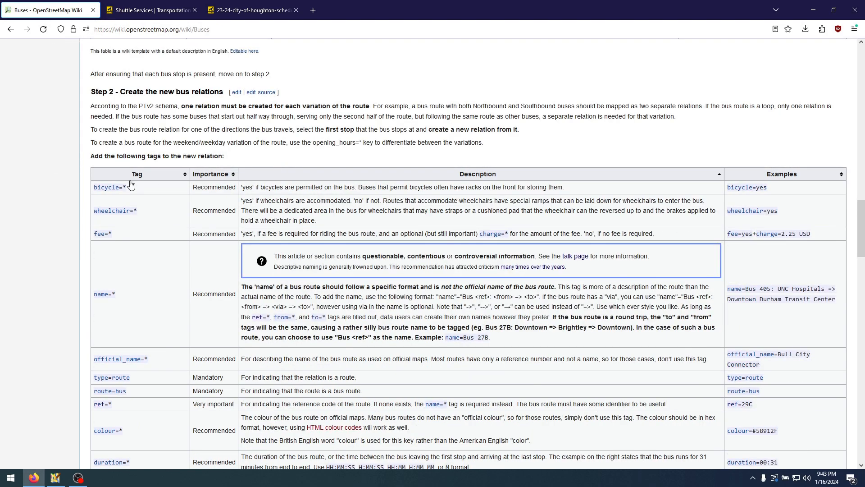
left_click(161, 178)
scroll(202, 303, "down", 10)
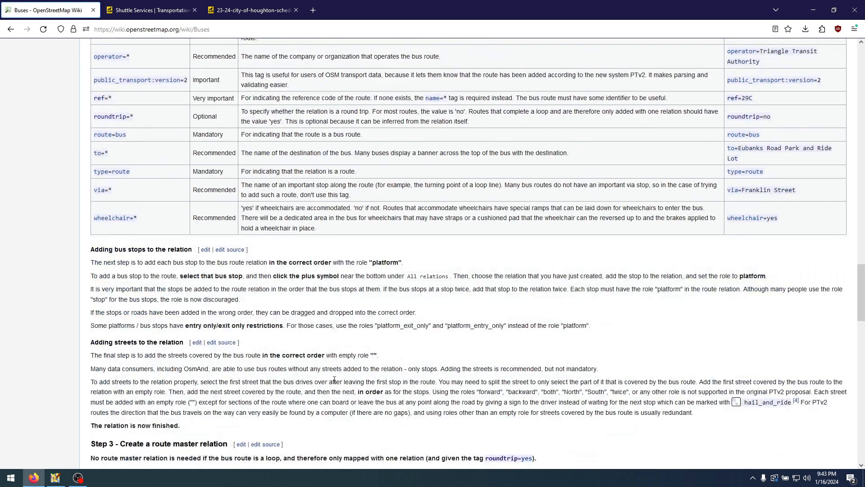
Clear the map selection in JOSM and check the City Commuter Shuttle schedule PDF in the browser for its stop order and locations
left_click(55, 477)
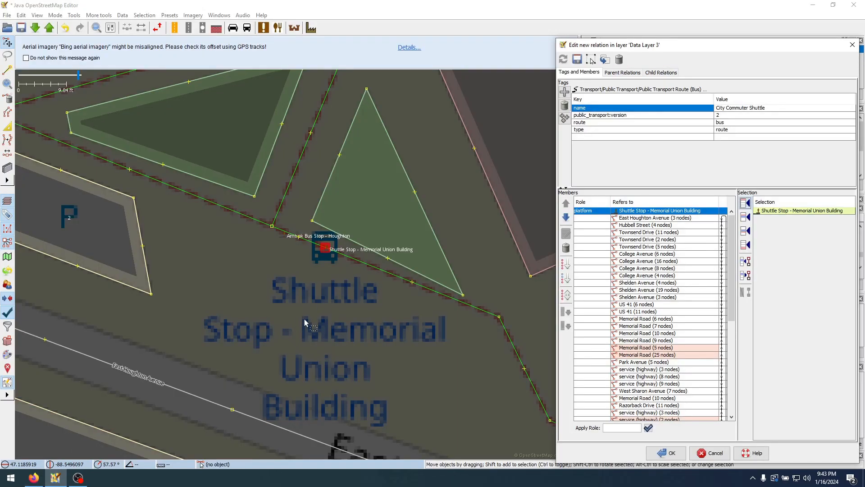
scroll(304, 309, "down", 3)
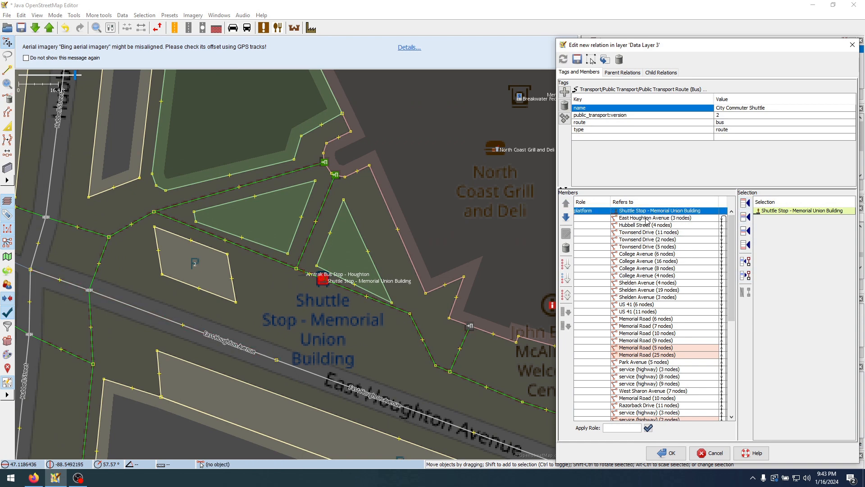
left_click_drag(334, 330, 413, 320)
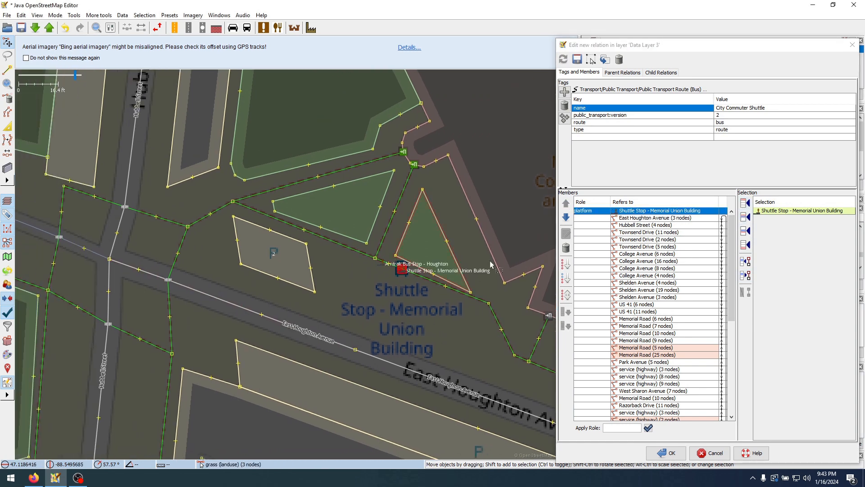
left_click(373, 328)
scroll(405, 285, "down", 5)
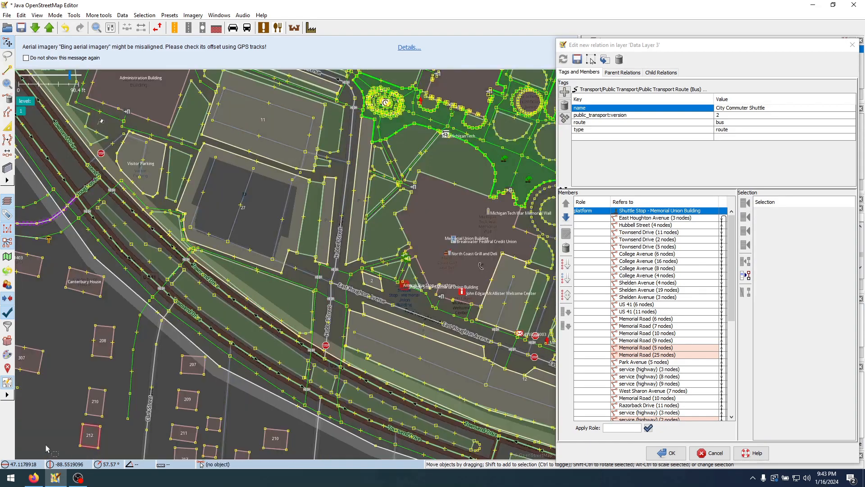
left_click(34, 477)
left_click(234, 10)
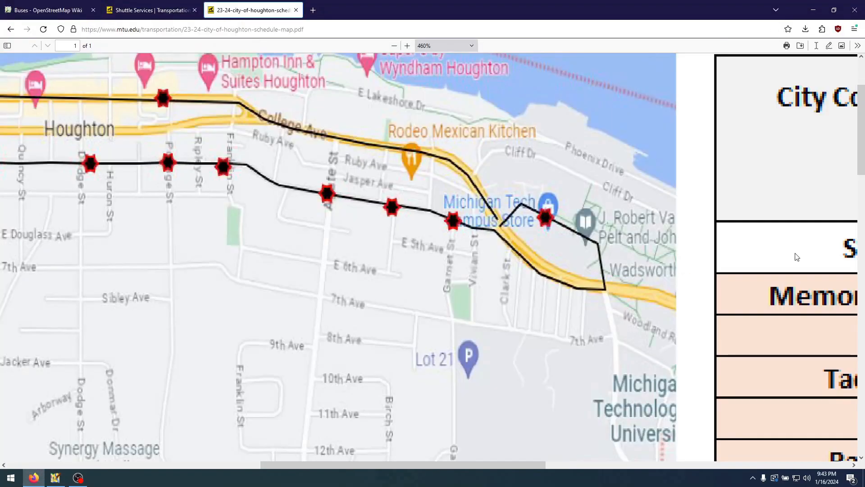
scroll(375, 267, "down", 8)
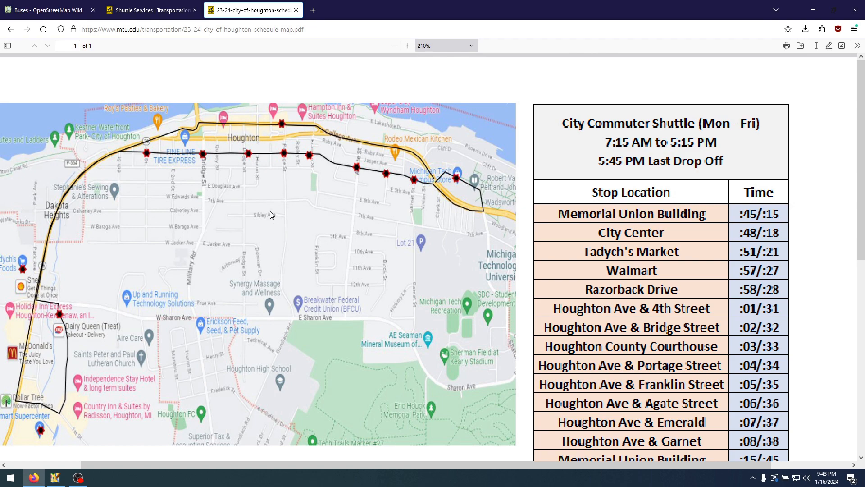
Return to JOSM and add the City Center stop on Shelden Avenue as a platform member after the Memorial Union Building stop
left_click(55, 478)
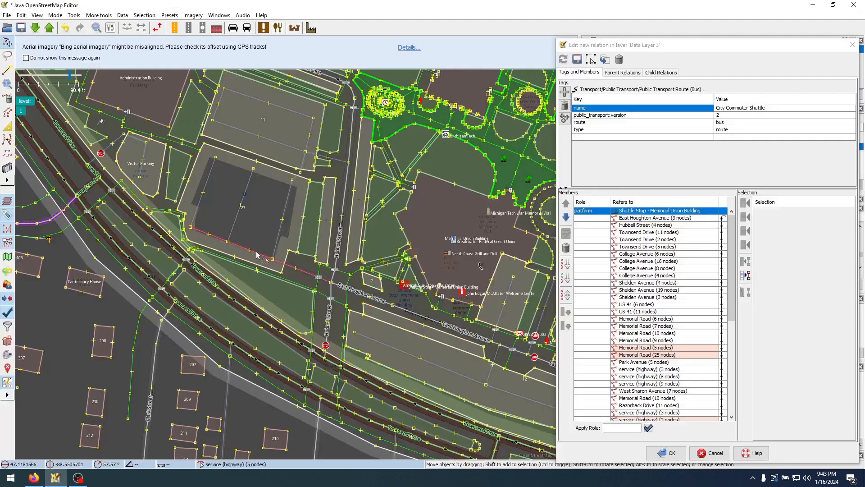
scroll(240, 216, "down", 3)
left_click_drag(239, 216, 455, 304)
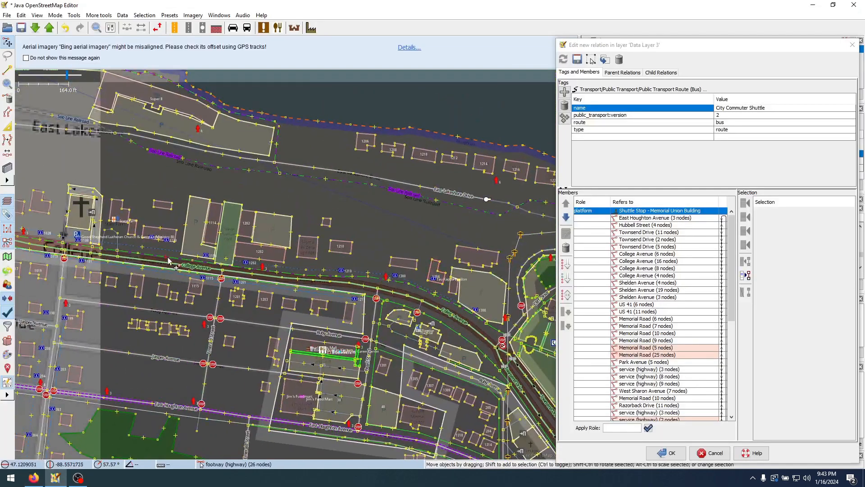
left_click_drag(122, 237, 329, 256)
left_click_drag(173, 232, 350, 252)
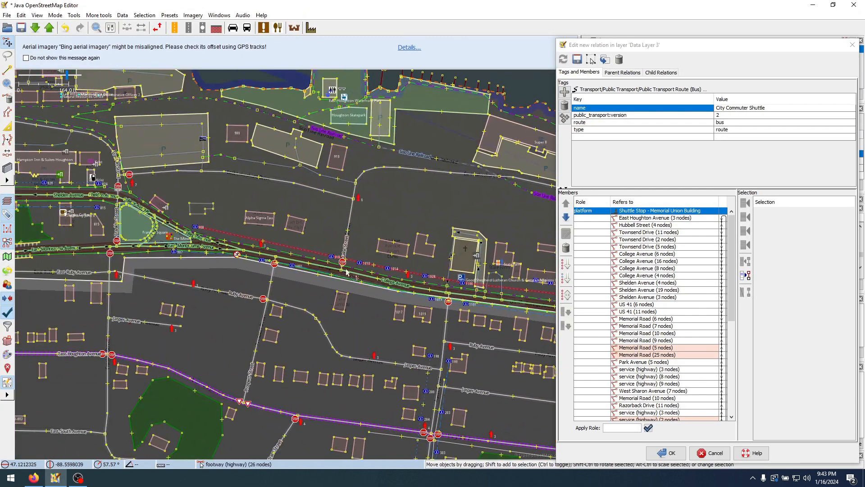
left_click_drag(45, 159, 337, 242)
scroll(337, 241, "up", 5)
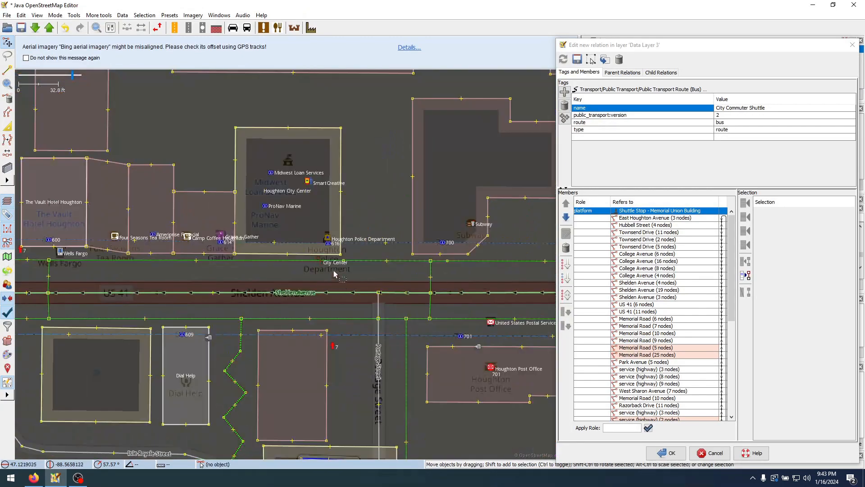
left_click(320, 266)
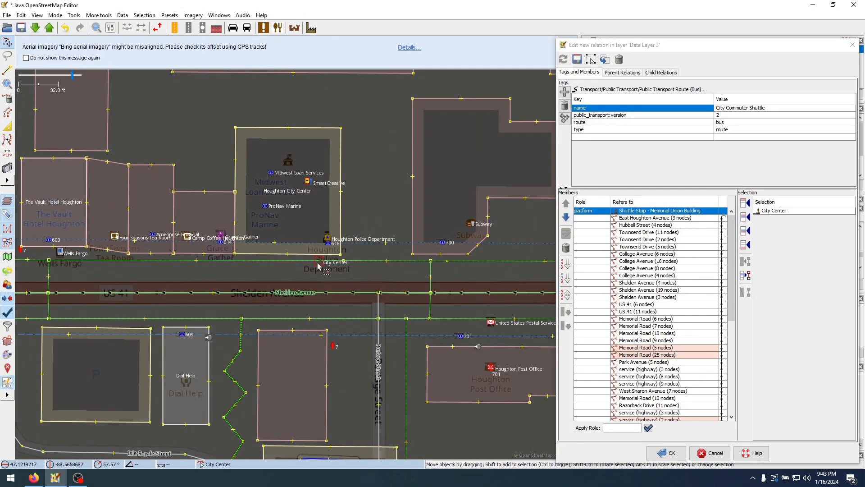
left_click(744, 221)
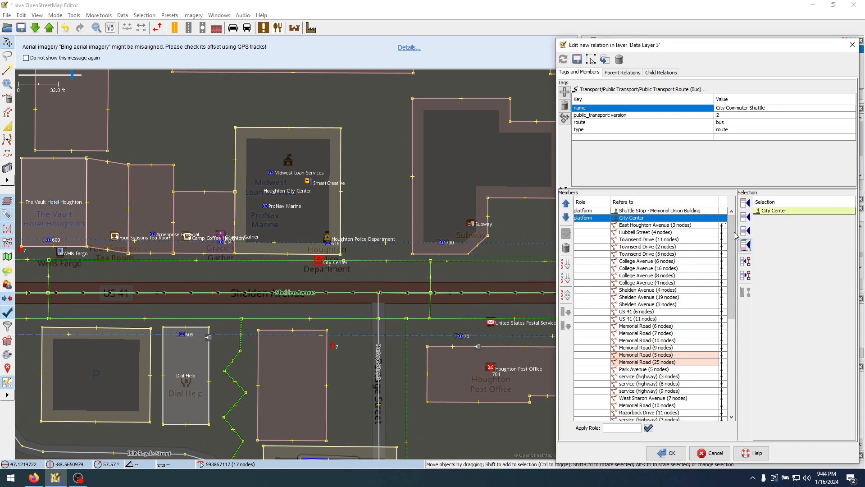
left_click(651, 219)
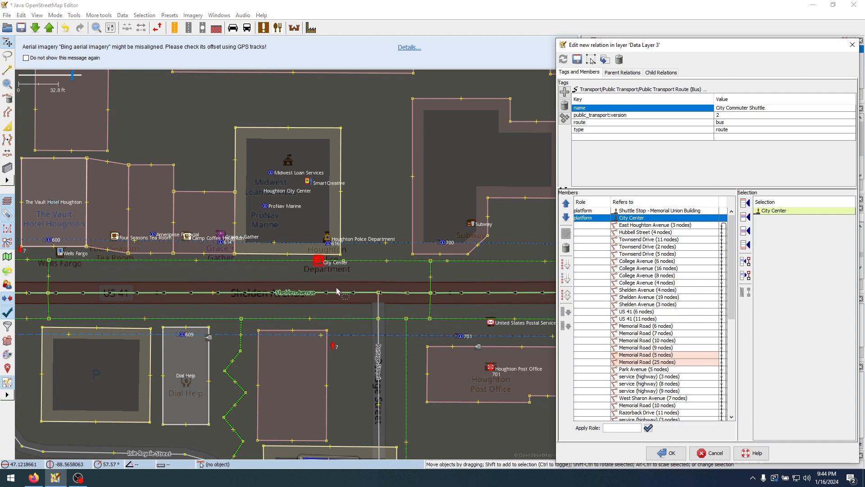
Copy the City Center stop node and place the duplicate along the front of Tadych's Marketplace Foods, near its entrance
scroll(343, 295, "down", 5)
scroll(344, 295, "down", 5)
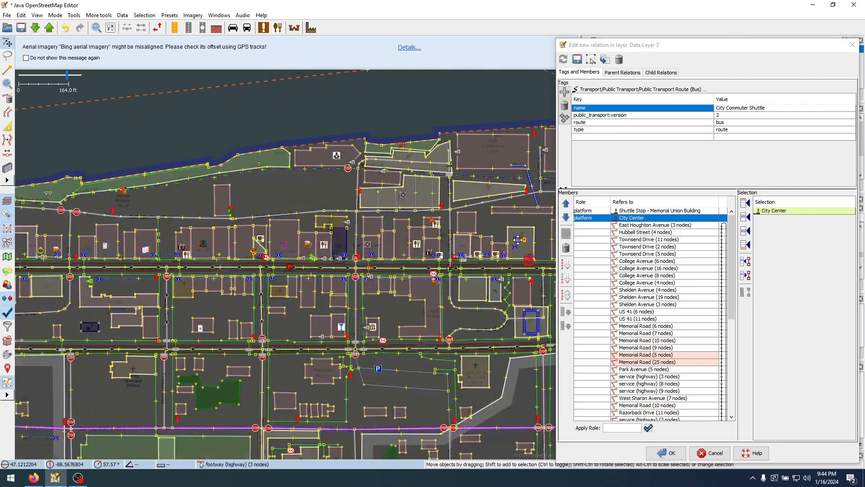
scroll(337, 265, "up", 5)
scroll(267, 309, "up", 4)
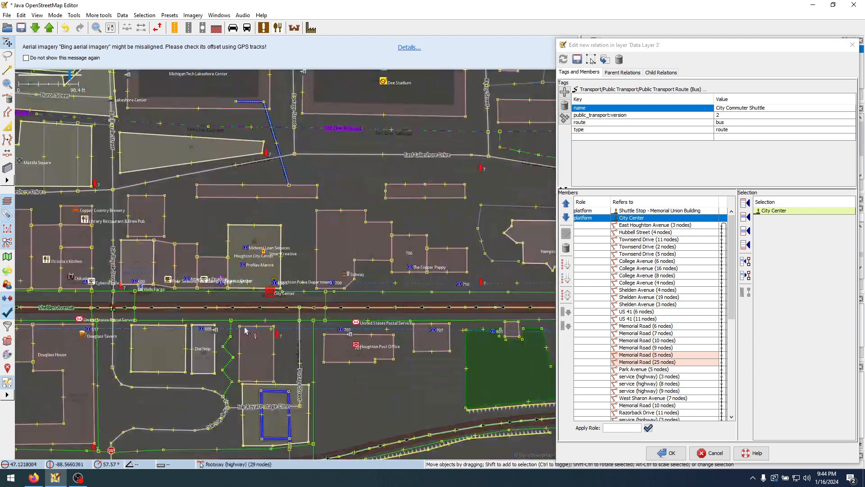
left_click(284, 295)
left_click(279, 290)
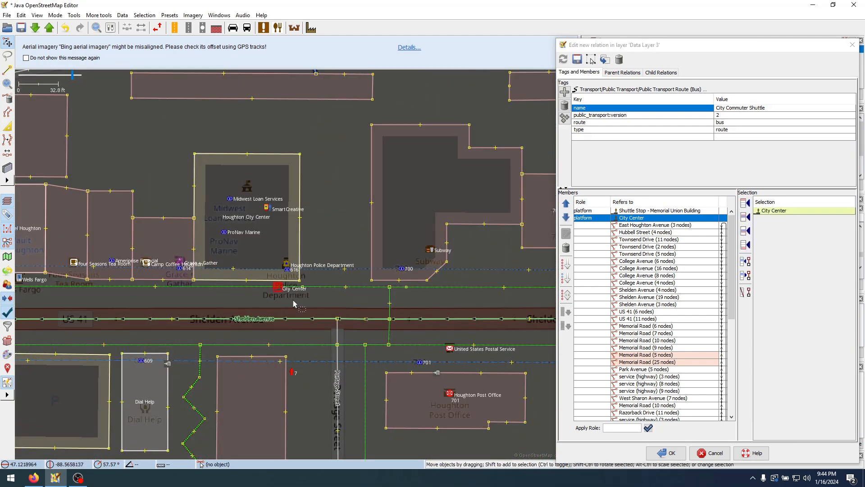
scroll(318, 302, "down", 5)
left_click_drag(220, 292, 453, 252)
left_click_drag(171, 316, 510, 117)
left_click_drag(94, 356, 358, 212)
scroll(180, 383, "up", 5)
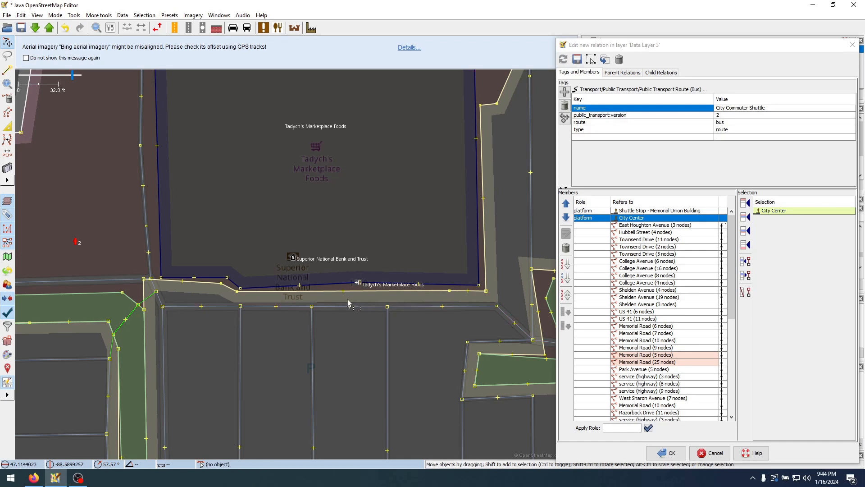
left_click(329, 301)
left_click(329, 298)
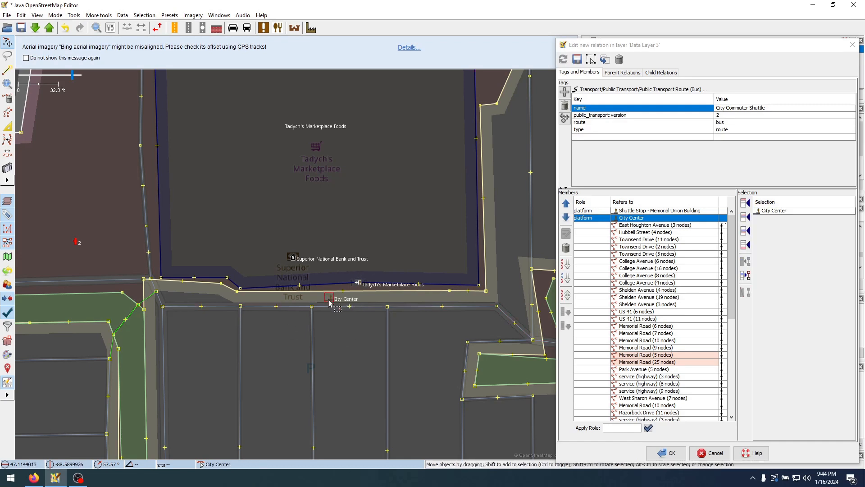
left_click_drag(329, 301, 335, 291)
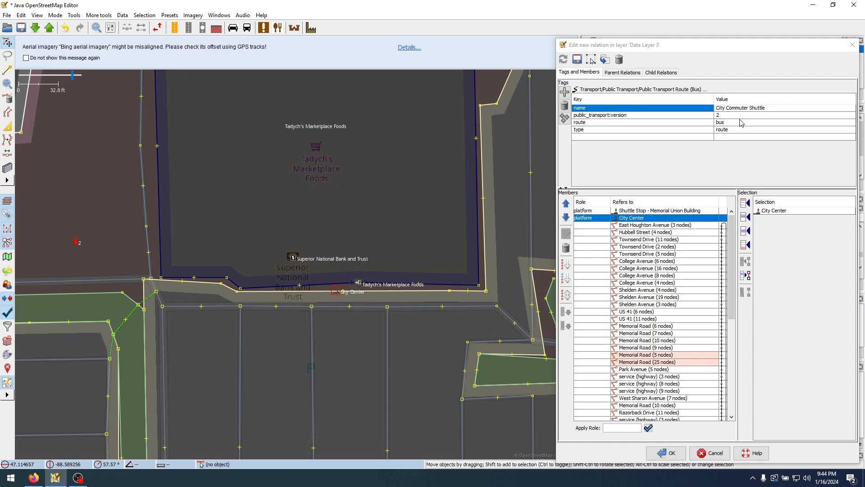
left_click(718, 111)
double_click(744, 109)
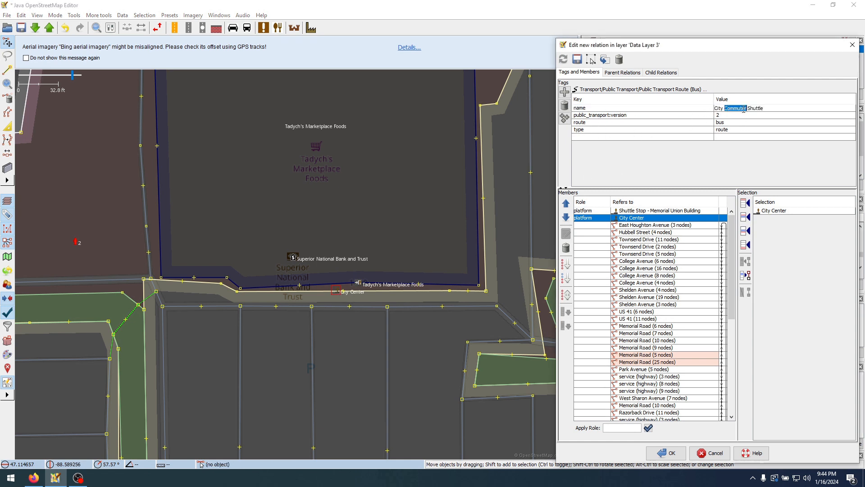
key("alt+Tab")
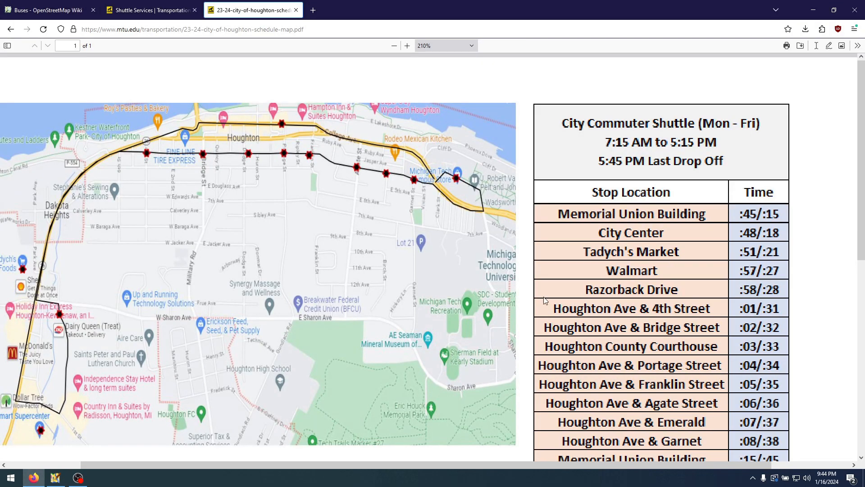
key("alt+Tab")
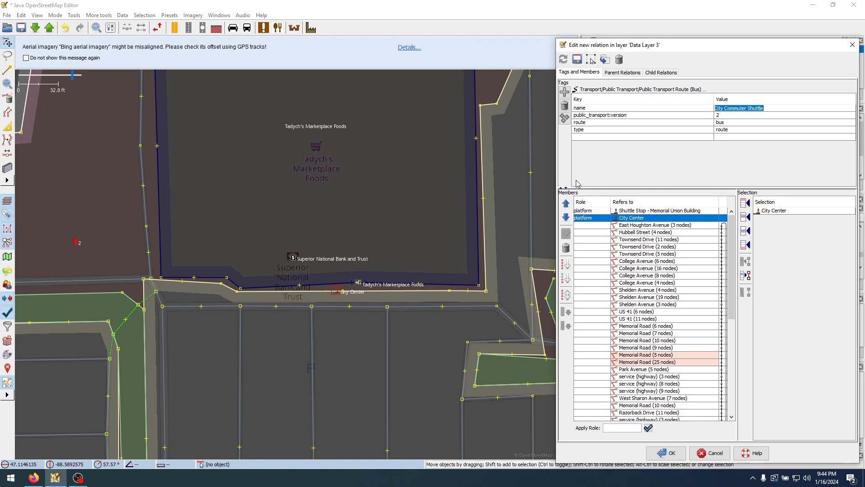
key("Tab")
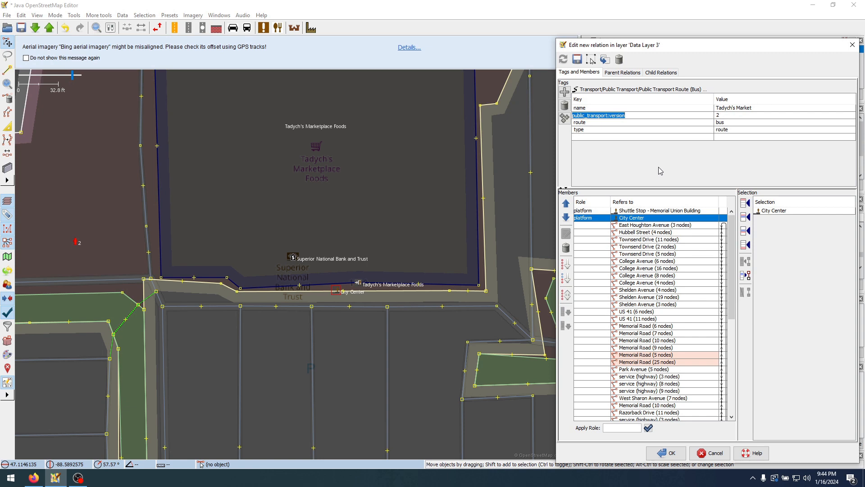
Set the relation's name back to City Commuter Shuttle and save the route relation
left_click(739, 109)
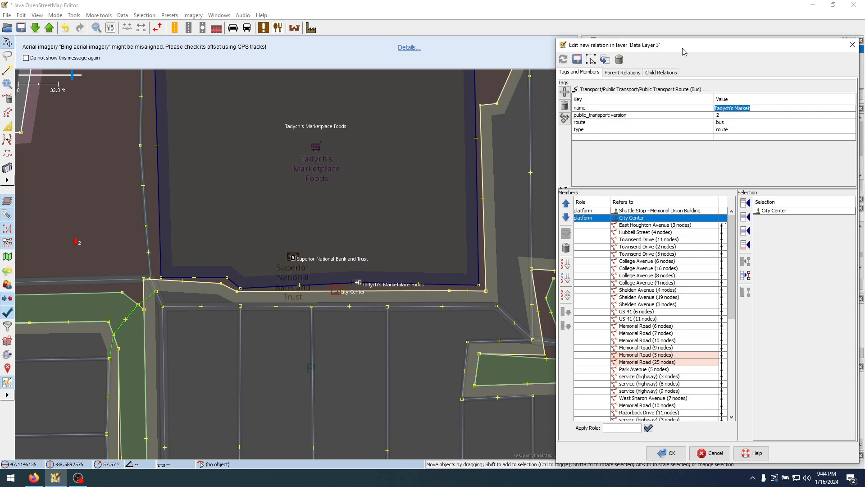
left_click_drag(682, 52, 395, 43)
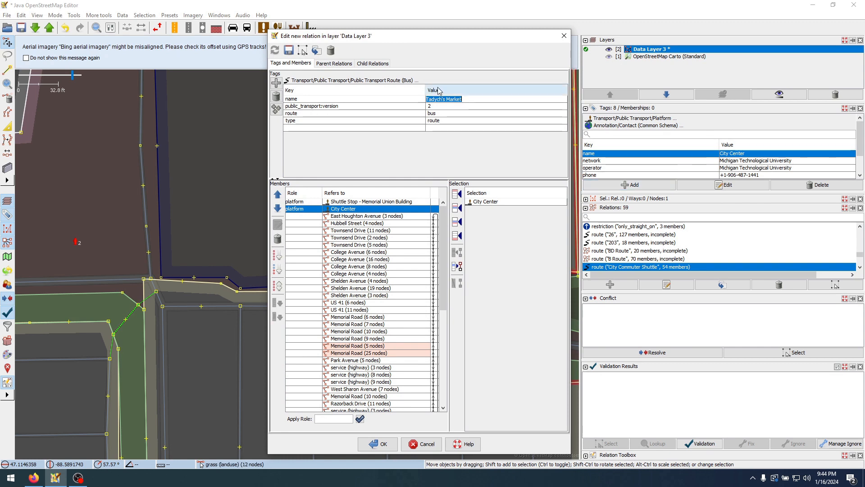
type("City Commuter Shuttle")
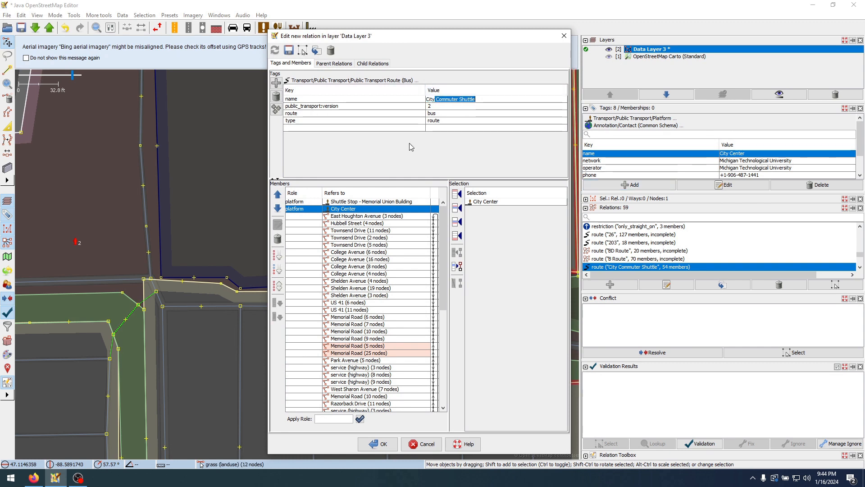
left_click(478, 106)
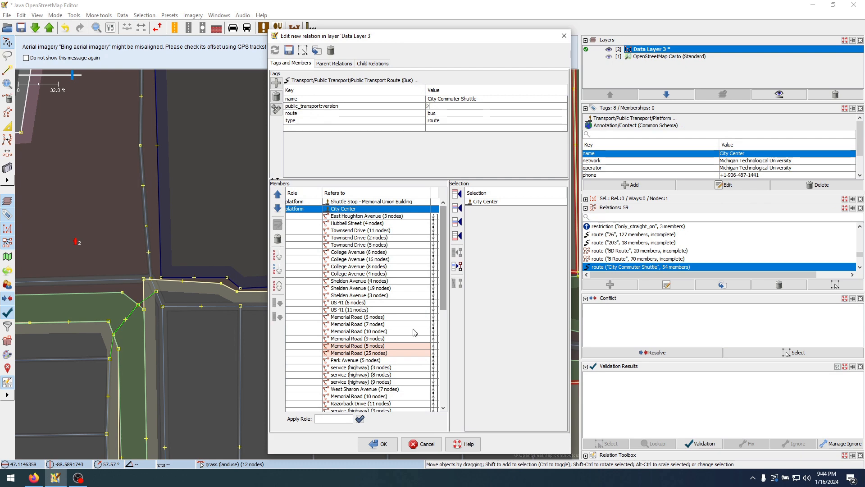
left_click(382, 443)
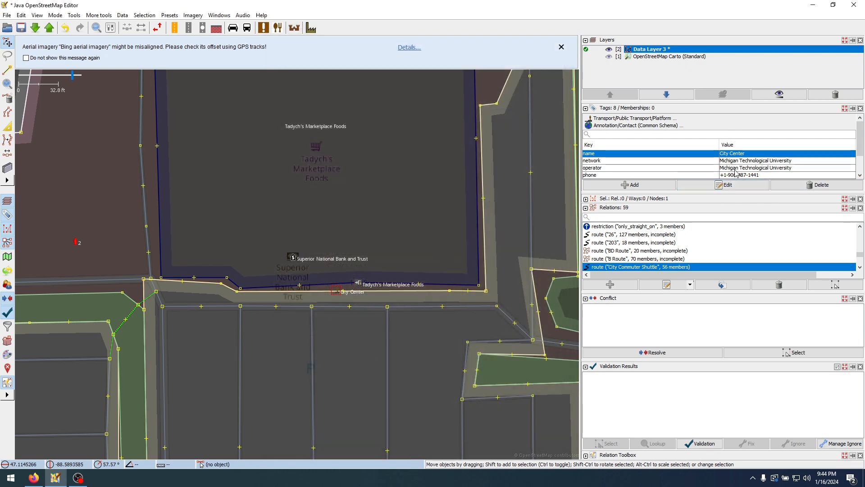
Make more room for the tag list and rename the duplicated stop node as Tadych's Market
left_click(586, 209)
left_click(585, 310)
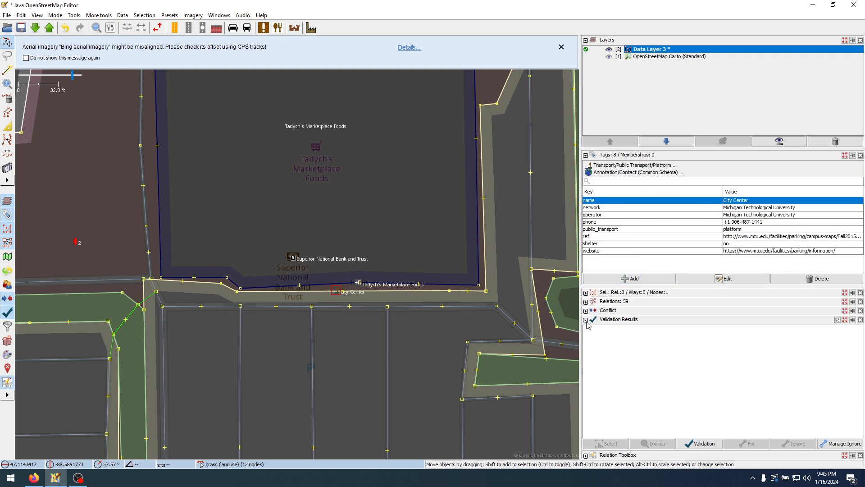
left_click(585, 320)
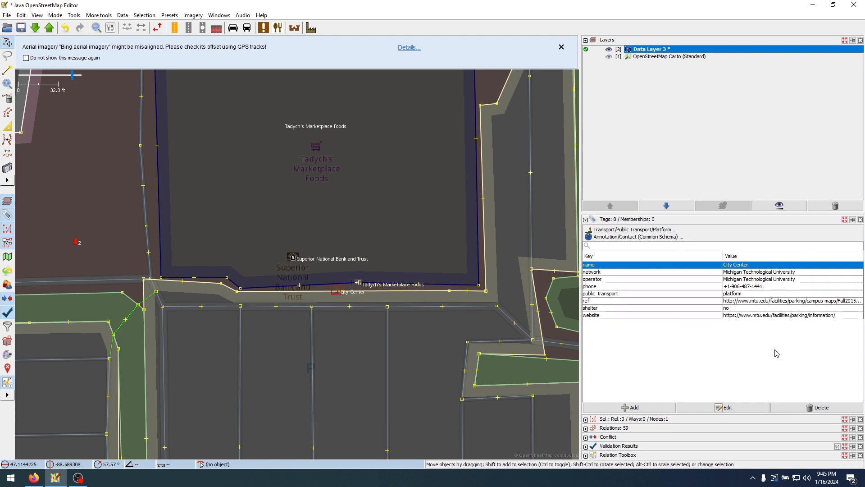
double_click(745, 265)
type("Ta")
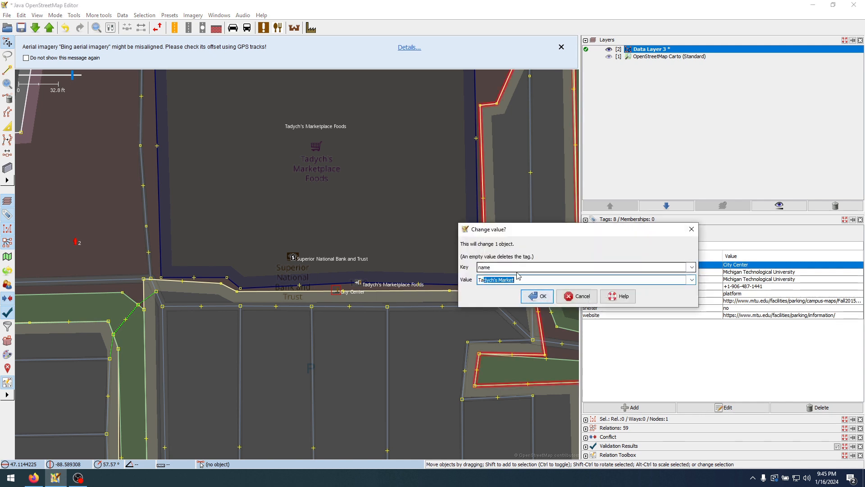
type("dych's Marke")
key("Return")
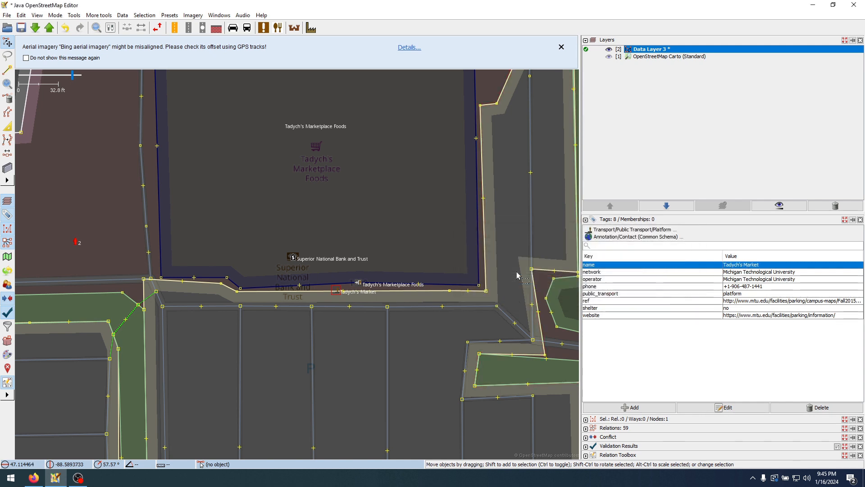
Delete the shelter tag from the Tadych's Market stop
left_click(776, 279)
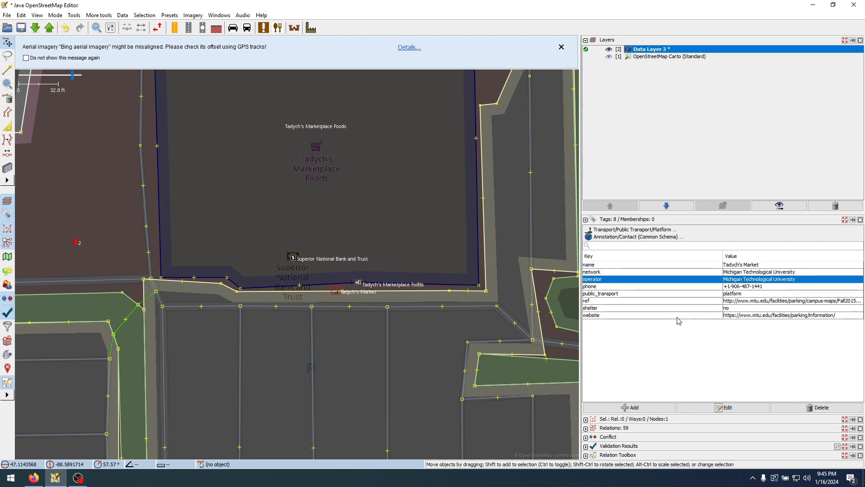
left_click(619, 309)
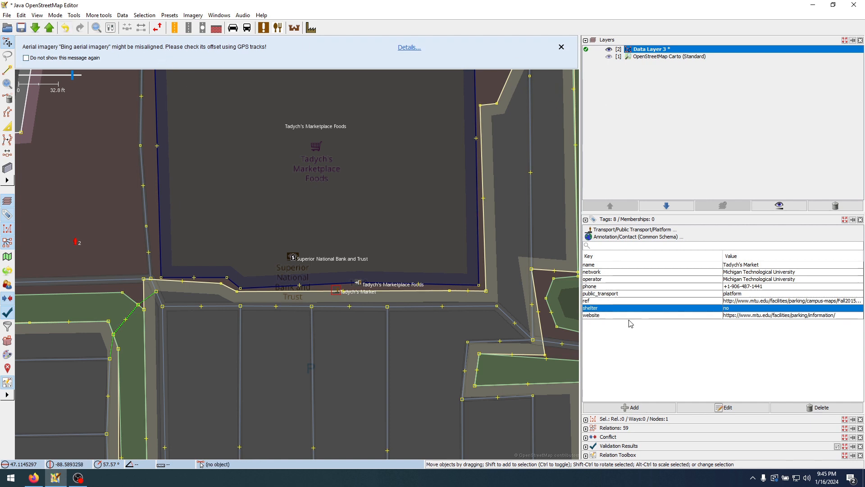
left_click(818, 408)
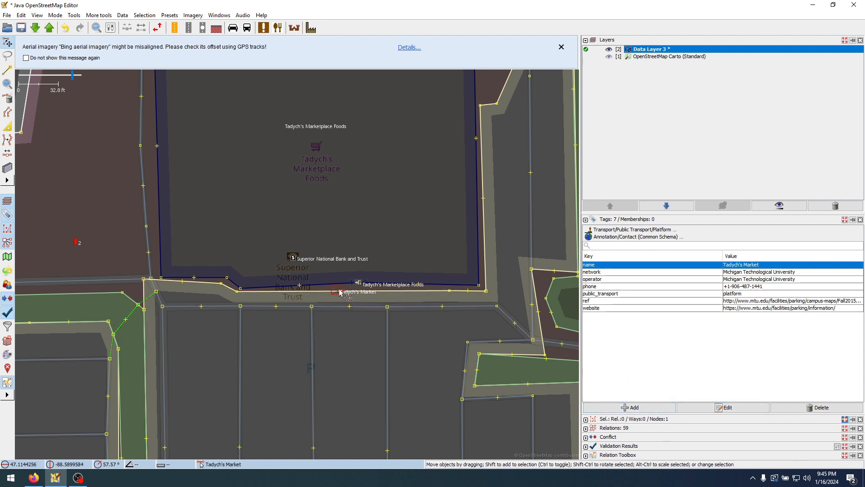
Move the Tadych's Market stop east along the storefront, beyond the Tadych's Marketplace Foods entrance
left_click(347, 300)
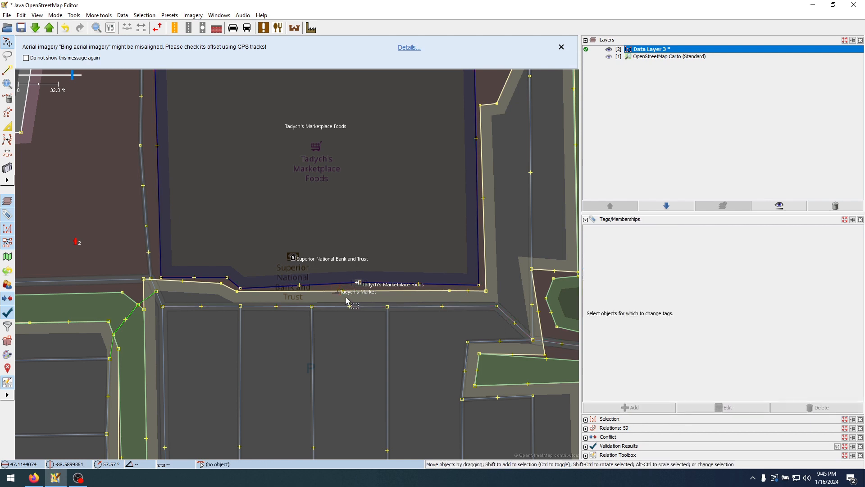
left_click(337, 291)
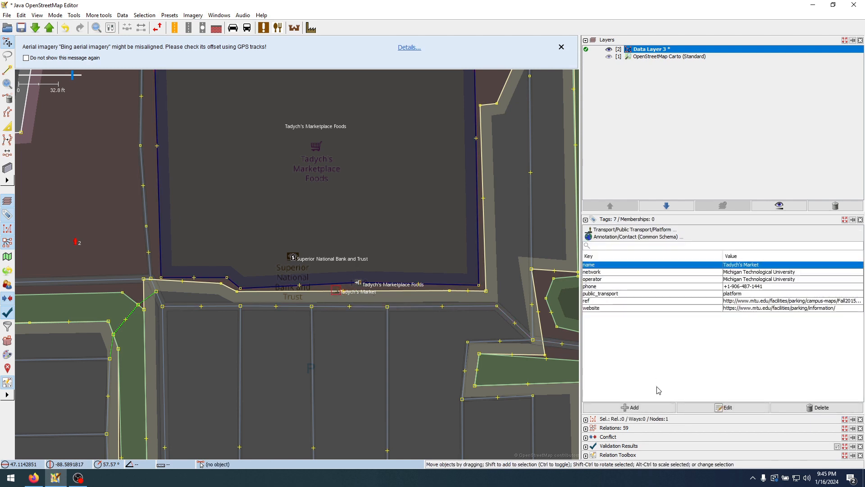
left_click(373, 300)
left_click(340, 292)
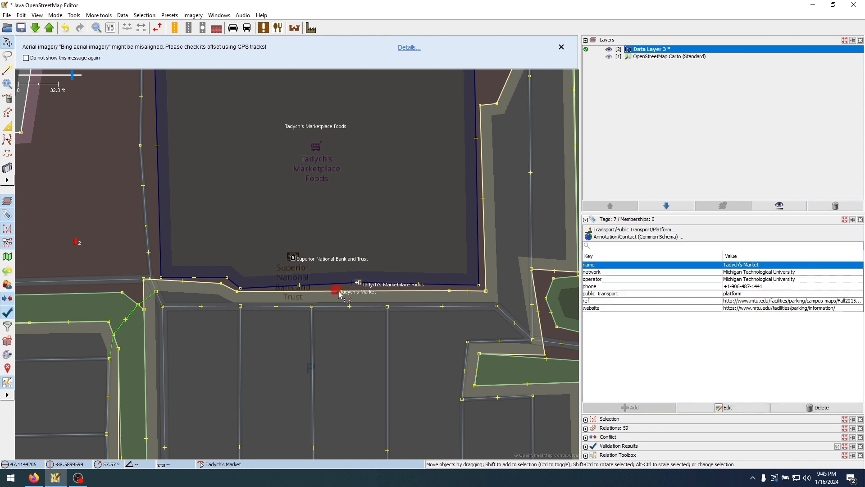
left_click_drag(339, 293, 433, 288)
Add a fixme tag with the value Verify location to the Tadych's Market stop
key("alt+a")
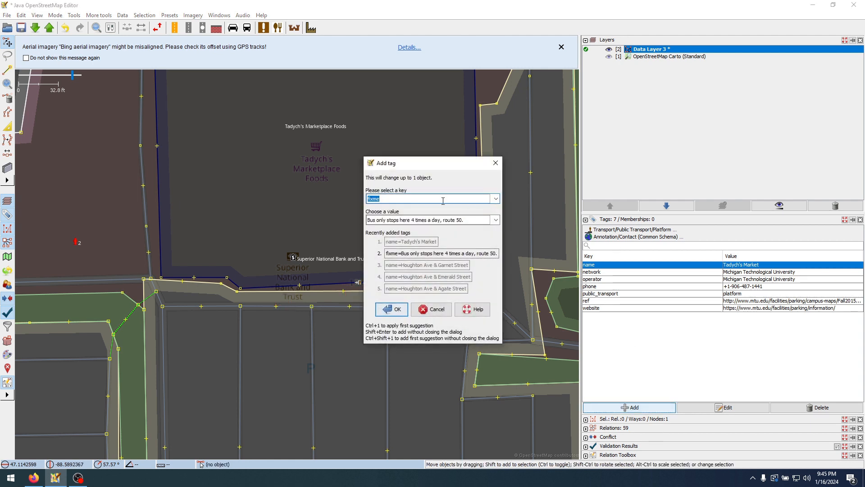
key("Tab")
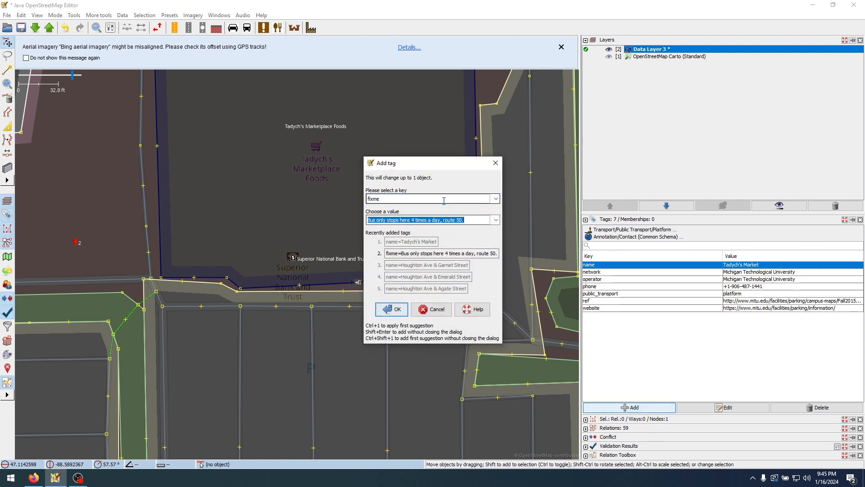
type("Verify location")
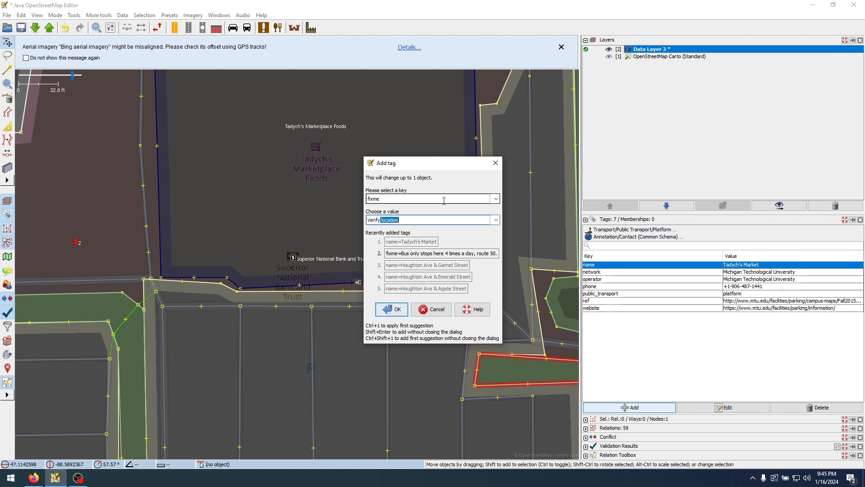
key("Return")
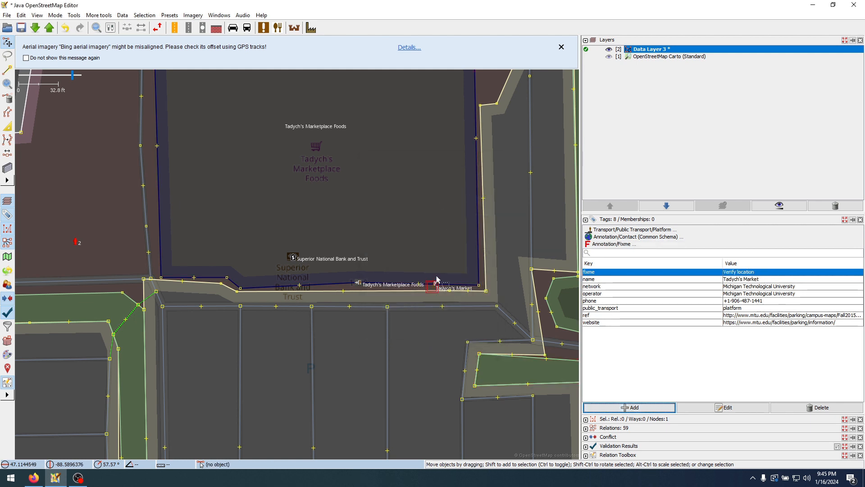
Nudge the Tadych's Market stop slightly toward the service road in front of the store and clear the selection
left_click_drag(436, 286, 428, 290)
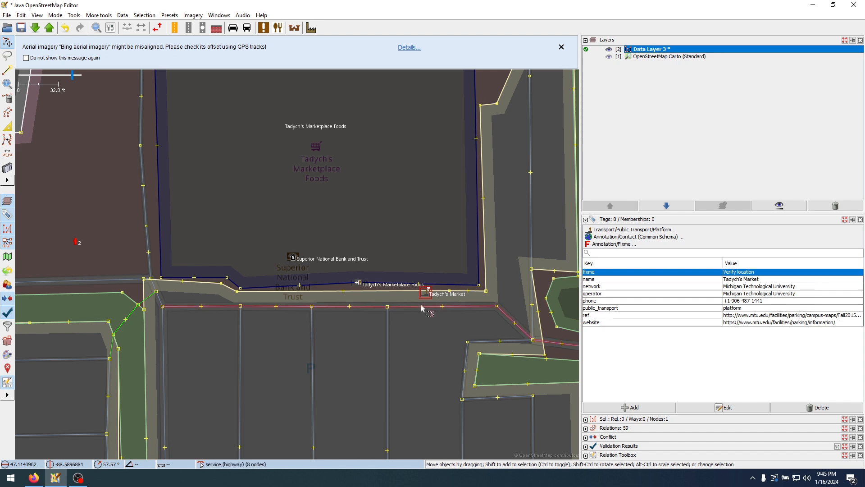
left_click(442, 309)
left_click(426, 293)
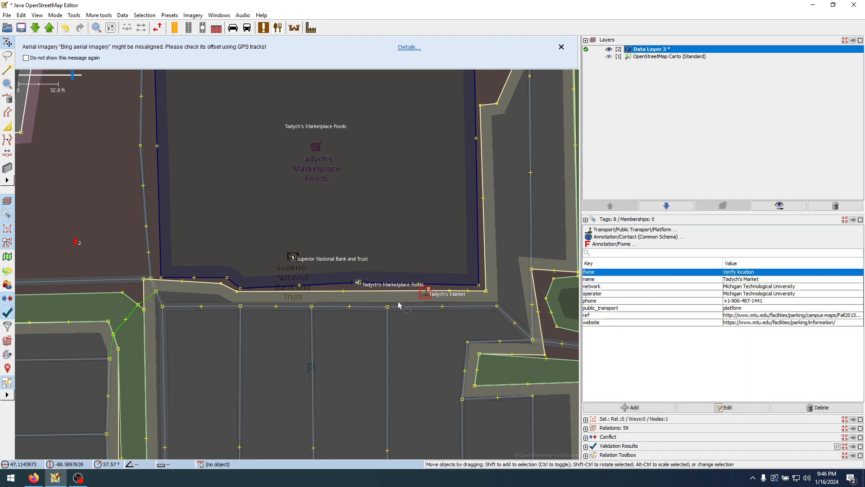
left_click(399, 304)
left_click(432, 292)
left_click(427, 293)
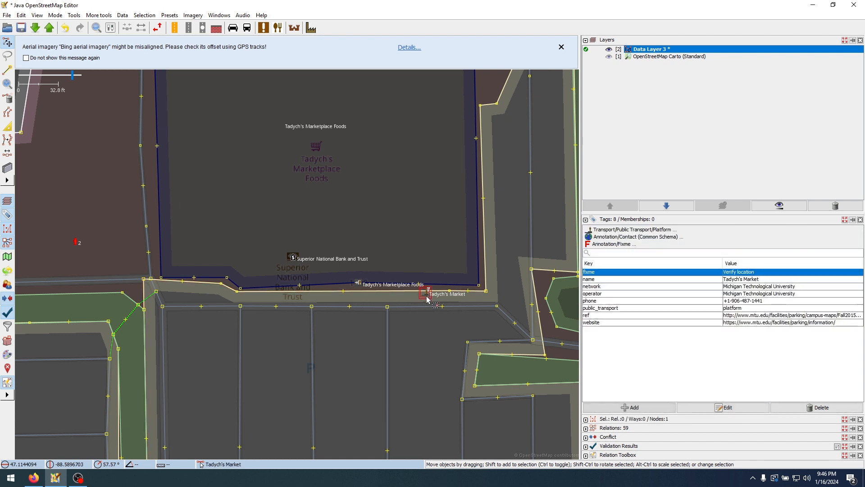
left_click(397, 299)
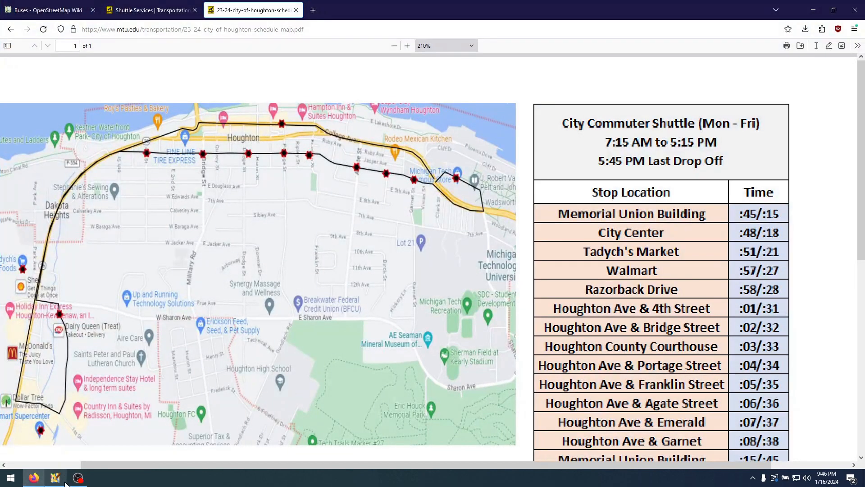
Return from the schedule PDF to JOSM and select the existing Walmart stop beside Walmart Supercenter to inspect its tags
mouse_move(65, 483)
left_click(56, 481)
scroll(285, 311, "down", 6)
left_click_drag(457, 411, 323, 81)
left_click(463, 326)
left_click_drag(463, 326, 502, 276)
left_click(325, 383)
left_click_drag(325, 383, 353, 360)
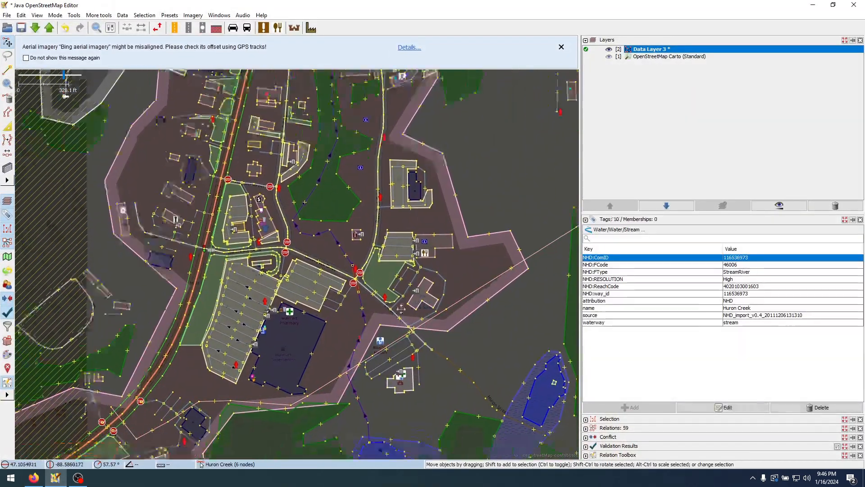
left_click(265, 350)
left_click_drag(266, 351, 313, 317)
scroll(313, 317, "up", 2)
scroll(313, 317, "up", 4)
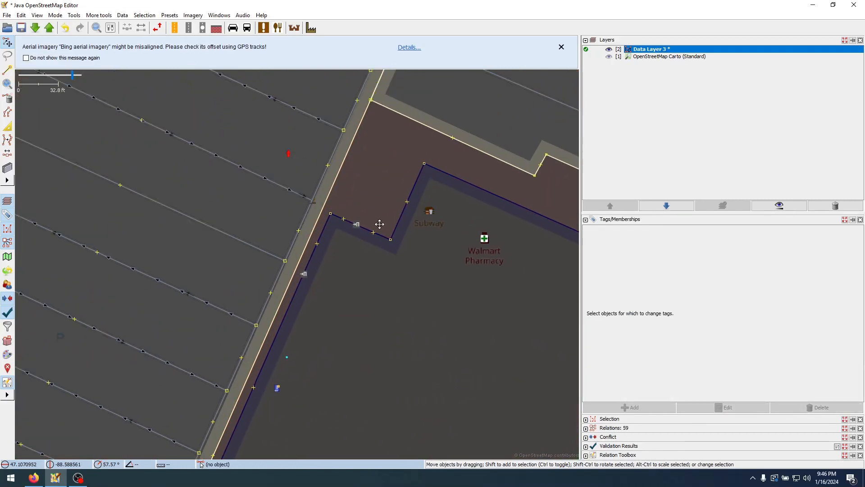
left_click(315, 248)
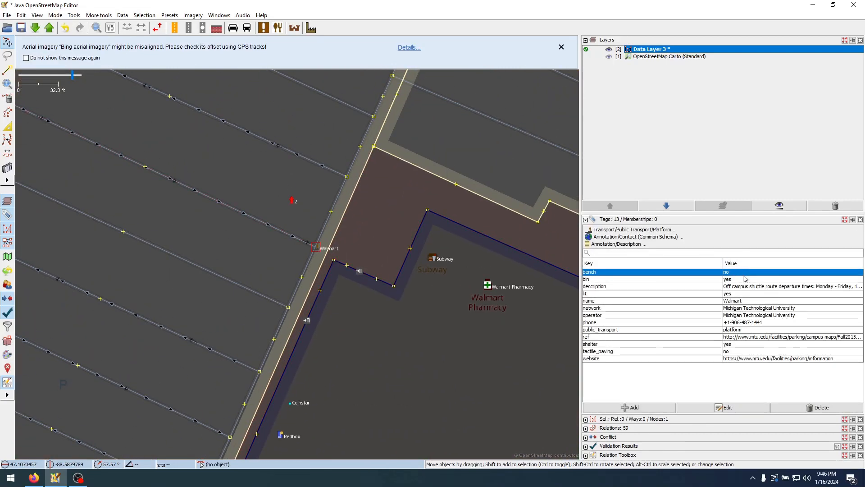
Check the schedule PDF for the stop after Walmart, and select the existing Razorback Bus Stop beside Razorback Drive to inspect its tags
scroll(365, 275, "down", 6)
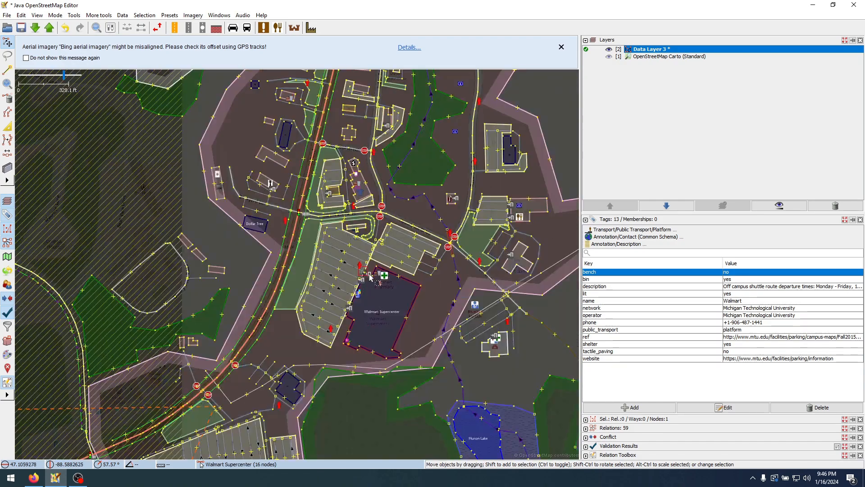
left_click_drag(457, 280, 327, 355)
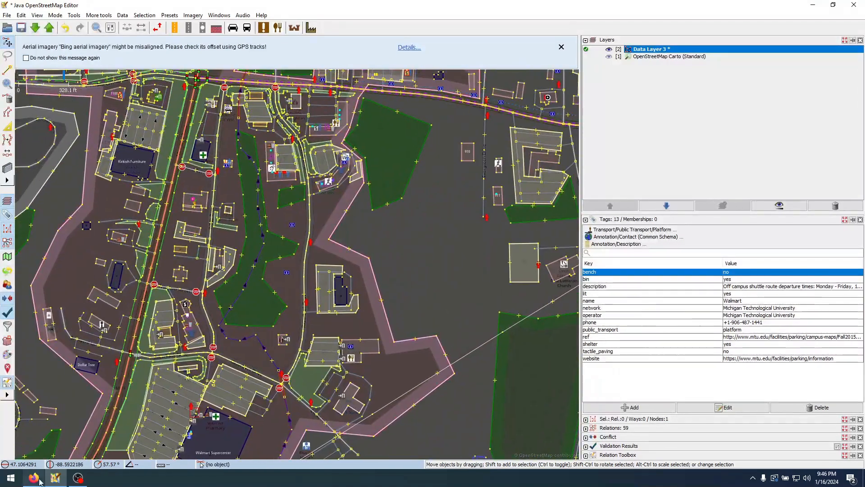
left_click(34, 478)
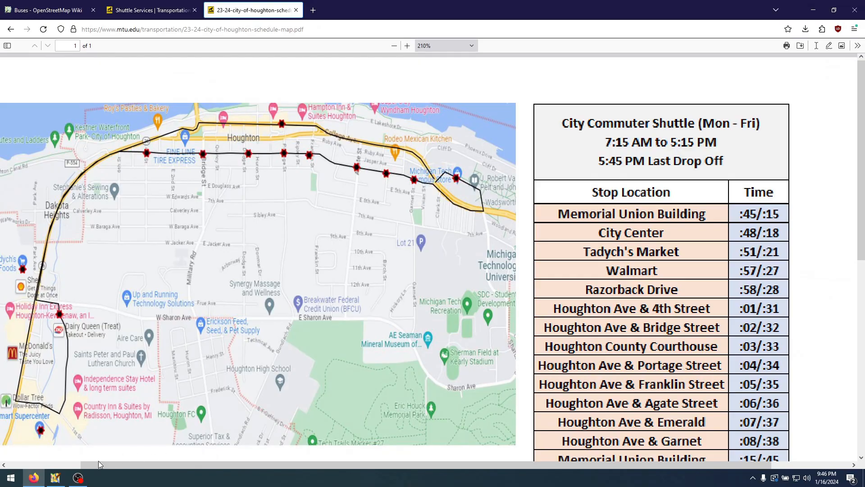
left_click(55, 478)
left_click_drag(423, 202, 339, 398)
left_click_drag(399, 262, 332, 451)
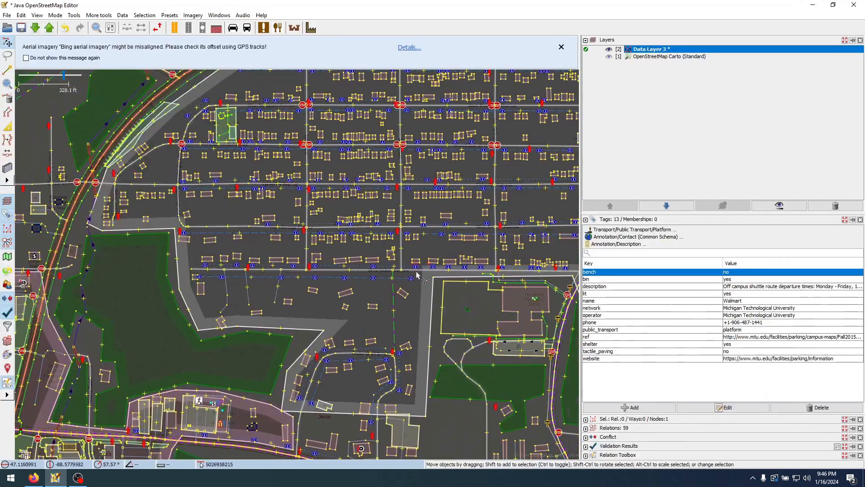
left_click_drag(310, 390, 516, 86)
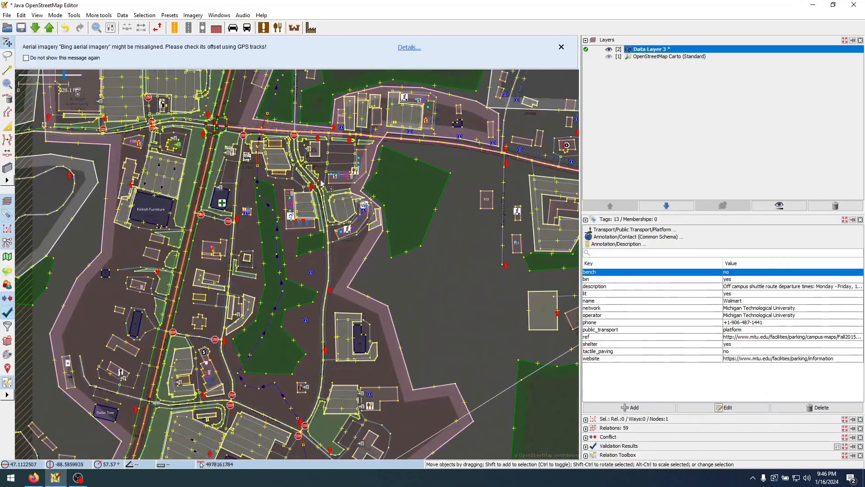
left_click(322, 380)
scroll(318, 330, "up", 5)
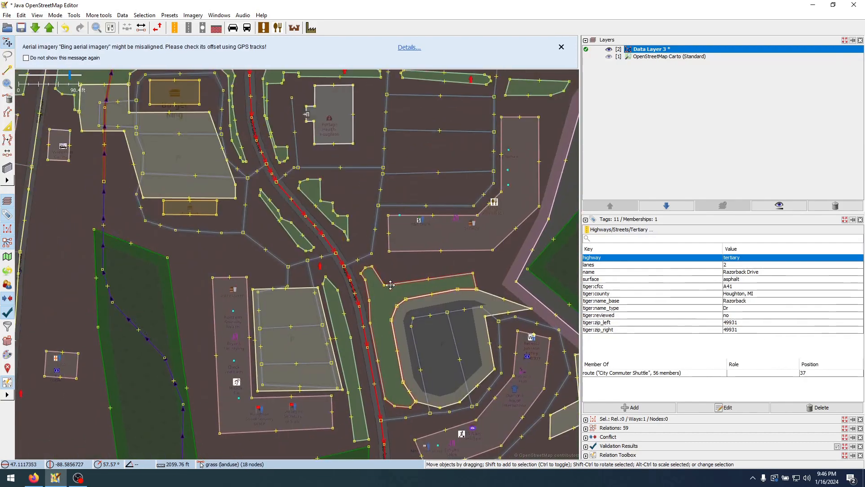
left_click(341, 240)
scroll(329, 243, "up", 3)
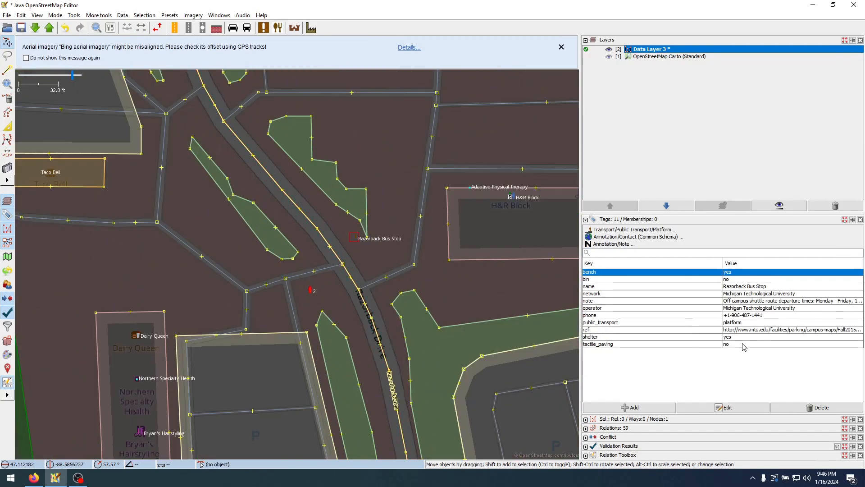
Check the next stop in the schedule PDF, and paste a copy of the Tadych's Market stop on West Houghton Avenue just west of 4th Street
left_click(33, 478)
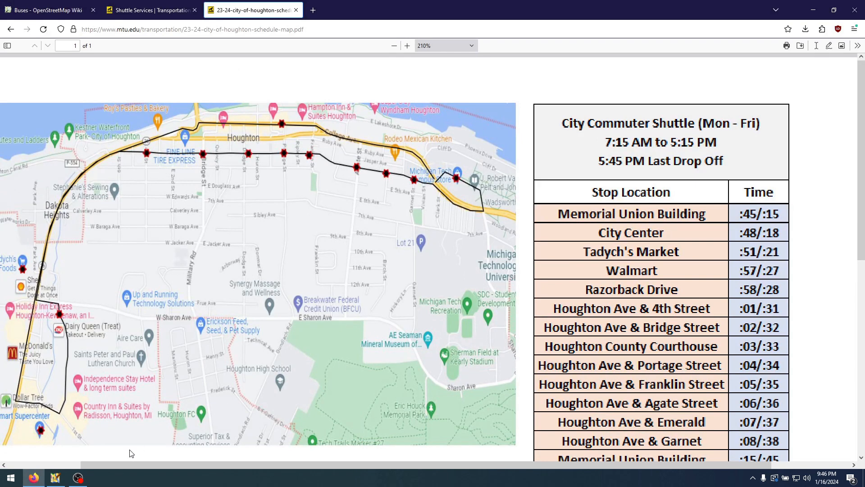
left_click(54, 477)
scroll(310, 295, "down", 5)
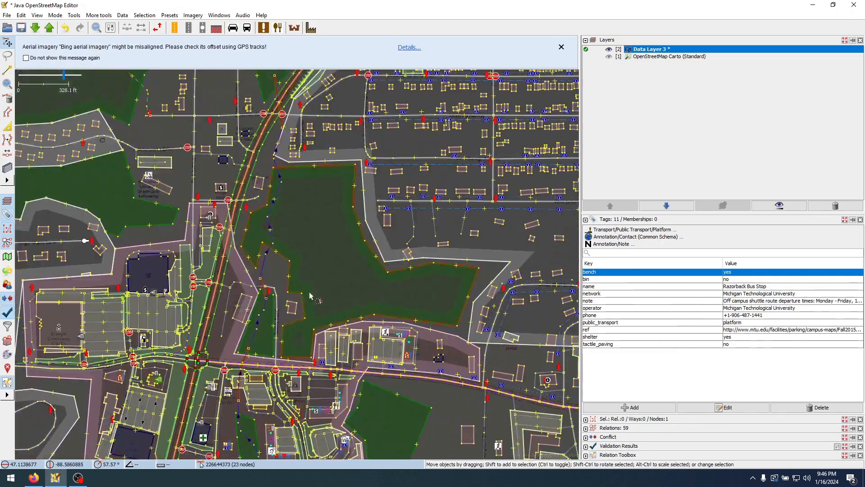
left_click_drag(360, 149, 253, 400)
left_click_drag(413, 243, 283, 291)
scroll(361, 238, "up", 4)
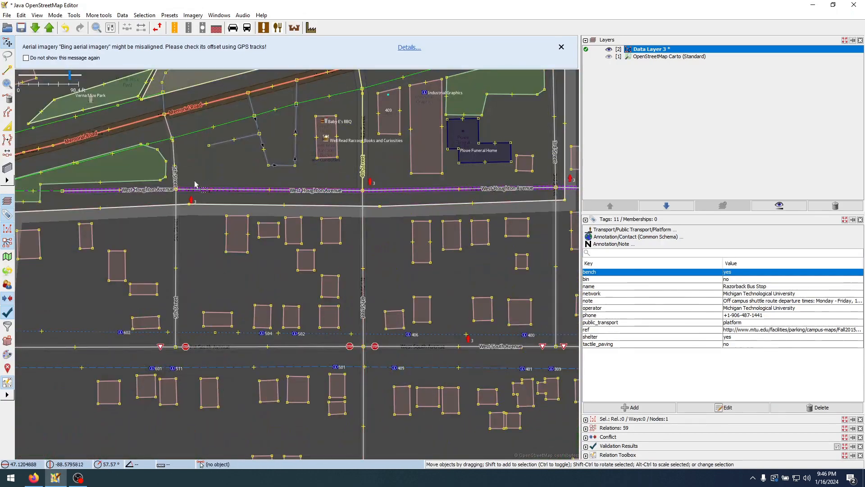
left_click_drag(235, 184, 285, 228)
left_click(319, 215)
scroll(429, 237, "up", 2)
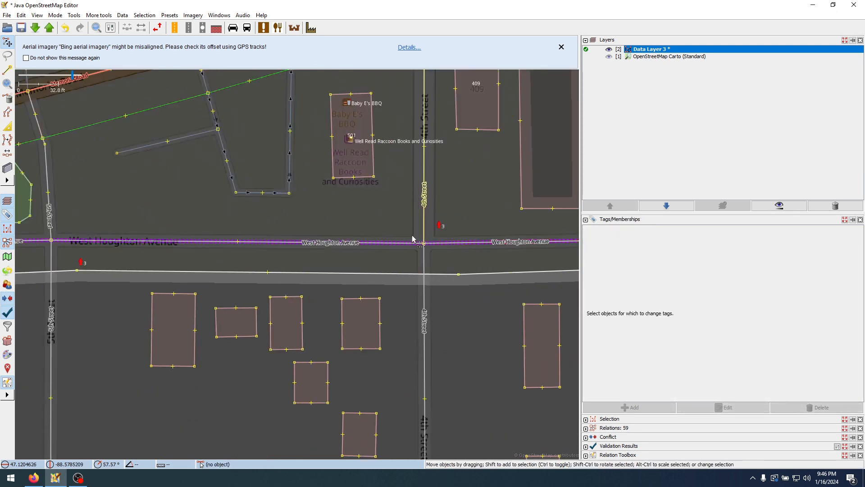
left_click(412, 239)
left_click_drag(409, 247, 406, 245)
Rename the pasted stop Houghton Ave & 4th Street and move it to the south side of West Houghton Avenue
double_click(747, 280)
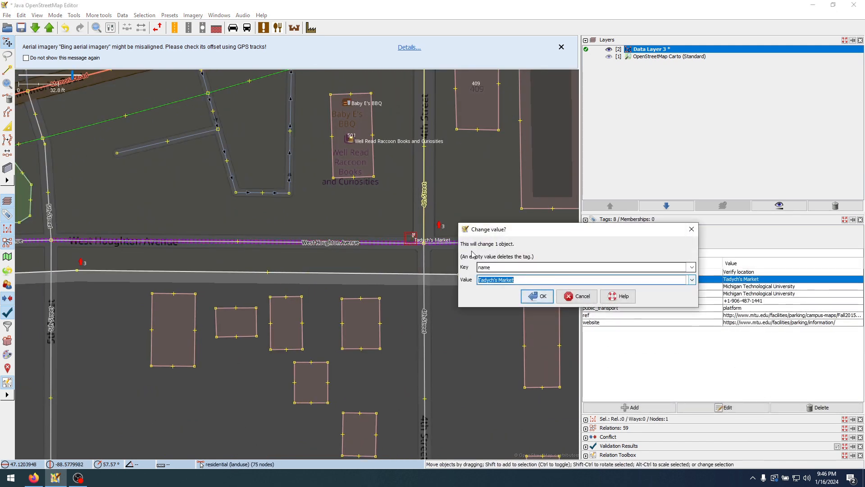
left_click_drag(553, 229, 512, 155)
type("H")
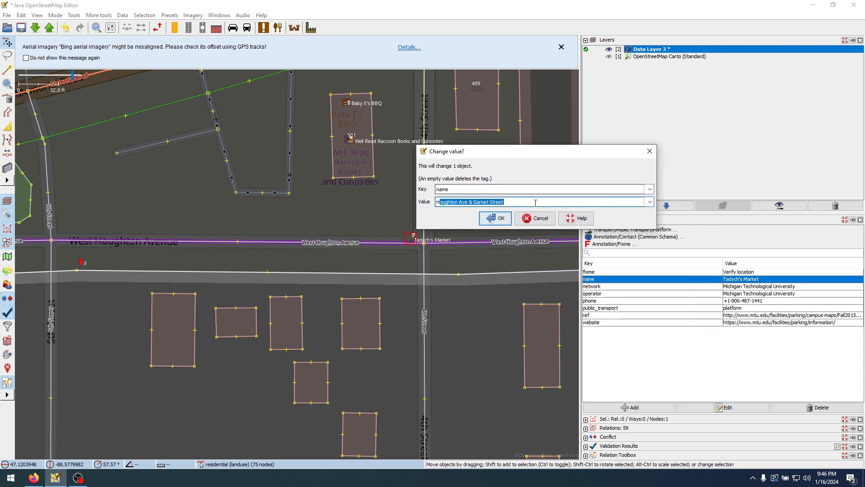
type("oughton Ave & F")
key("BackSpace")
type("4th")
key("Return")
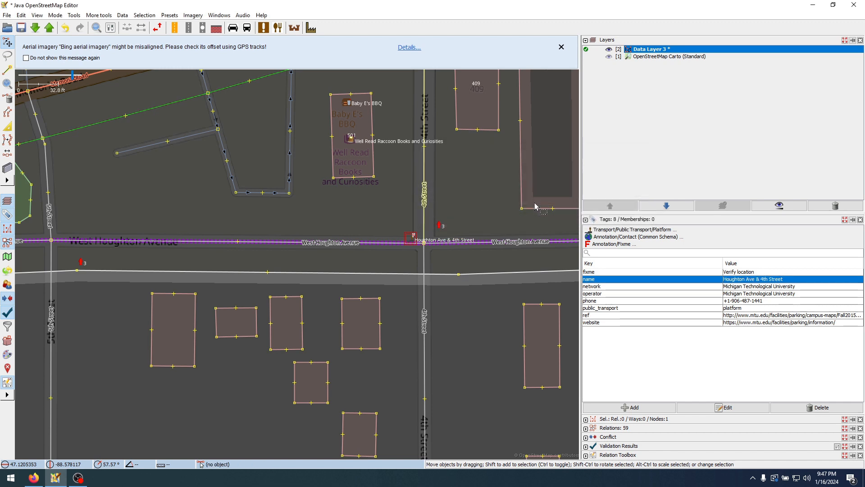
left_click_drag(410, 238, 409, 252)
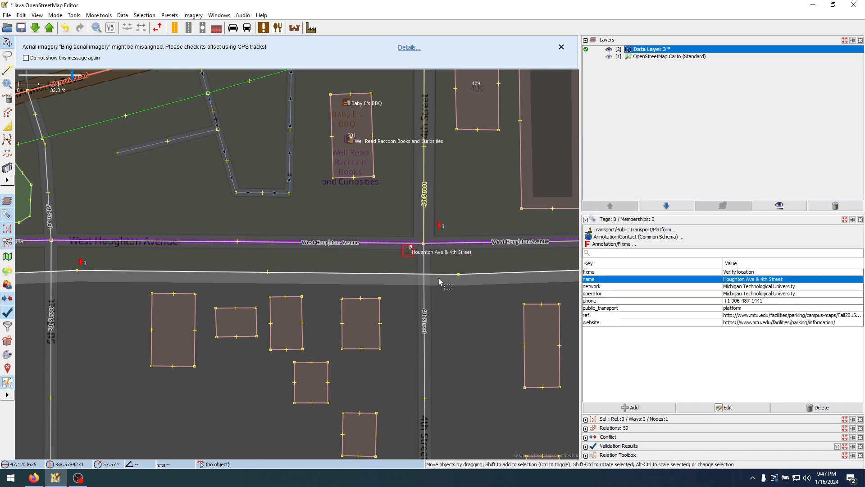
Check the schedule PDF, and paste a copy of the 4th Street stop at the southwest corner of Houghton Avenue and Bridge Street
scroll(472, 270, "down", 2)
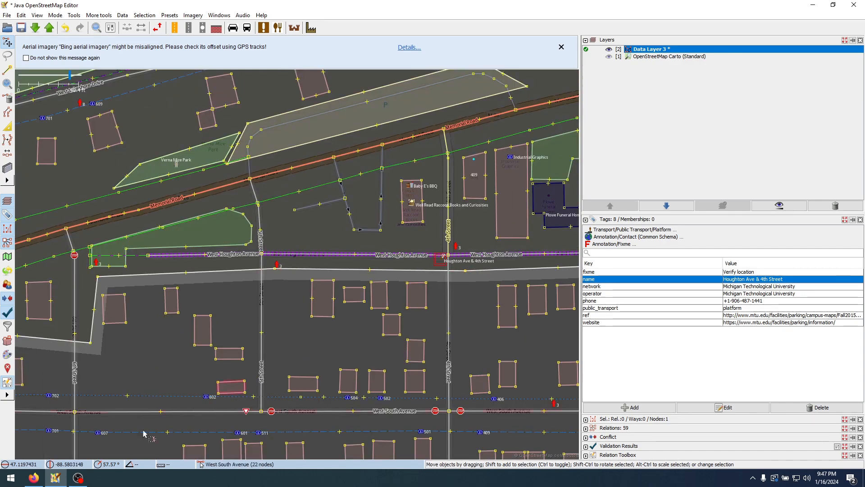
left_click(34, 478)
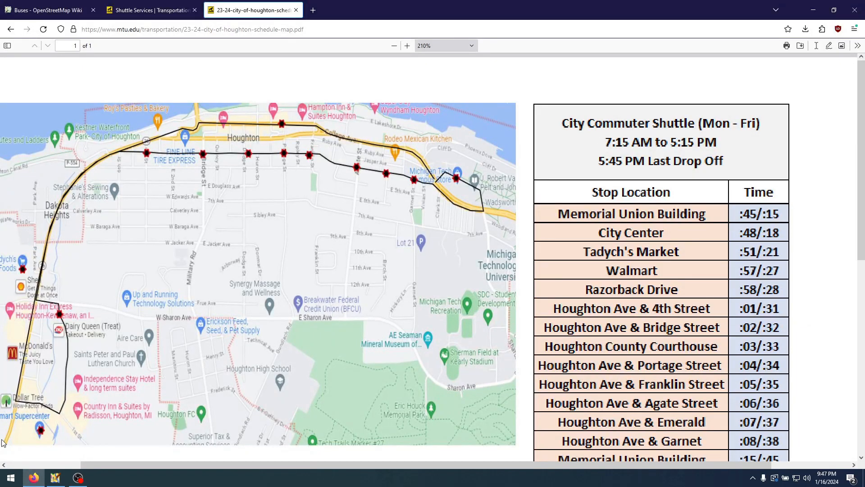
left_click(56, 477)
left_click_drag(457, 295, 146, 293)
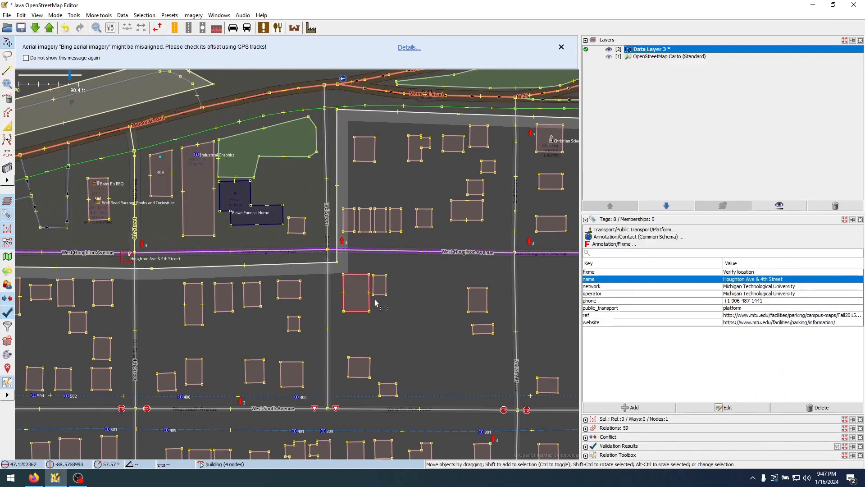
left_click_drag(382, 297, 200, 345)
left_click_drag(388, 334, 204, 321)
left_click_drag(353, 356, 127, 320)
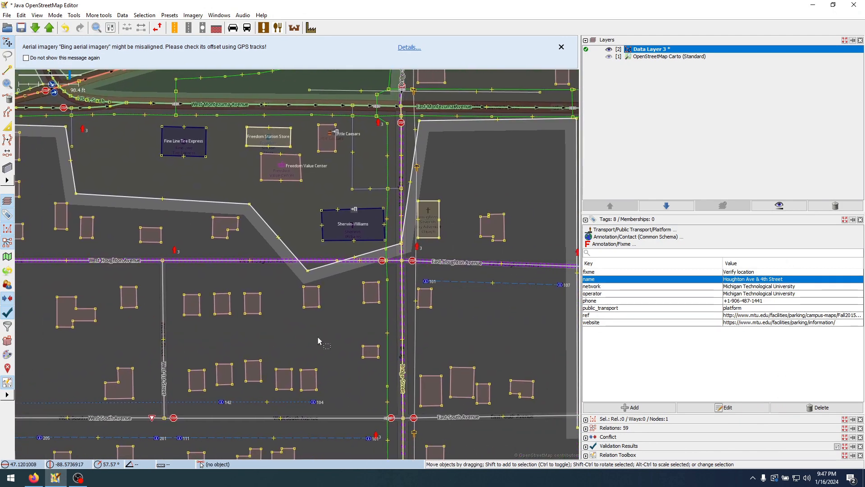
left_click_drag(330, 344, 281, 345)
scroll(352, 269, "up", 2)
left_click(342, 266)
key("ctrl+v")
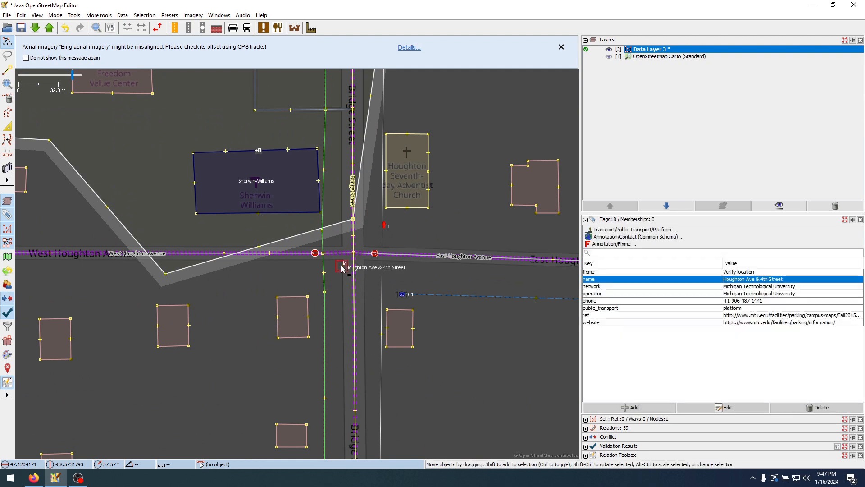
left_click_drag(339, 269, 336, 267)
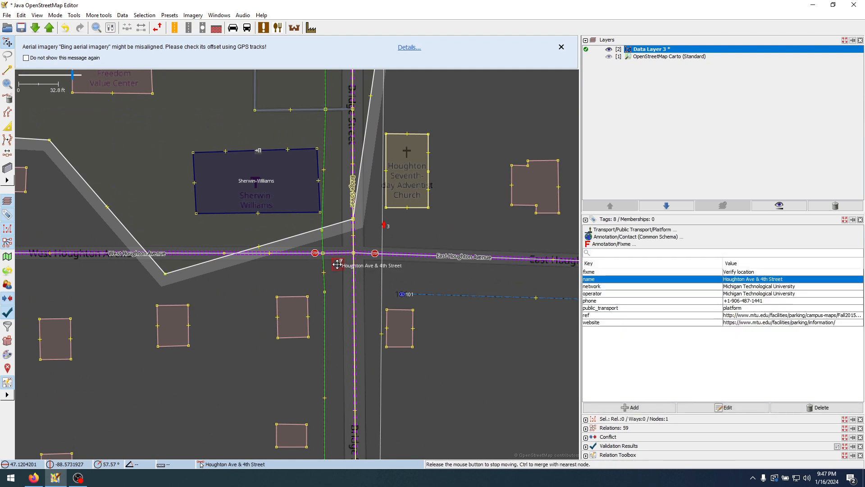
Rename the pasted stop Houghton Ave & Bridge Street
double_click(762, 280)
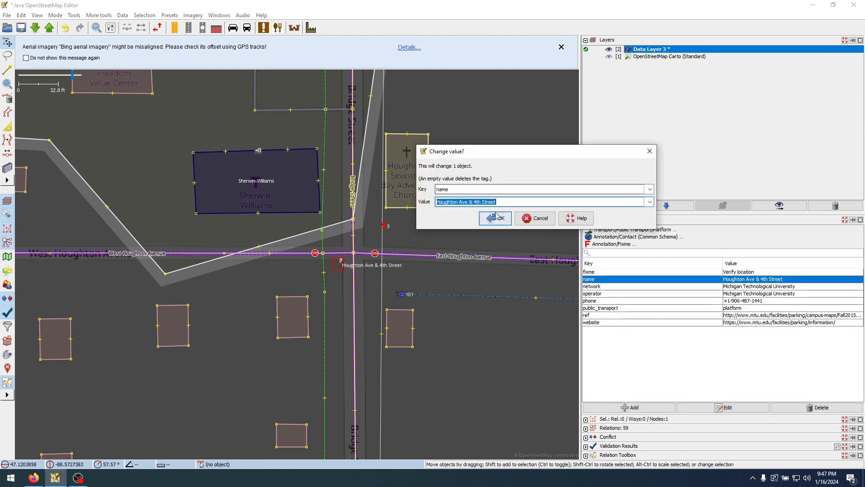
left_click_drag(497, 201, 489, 202)
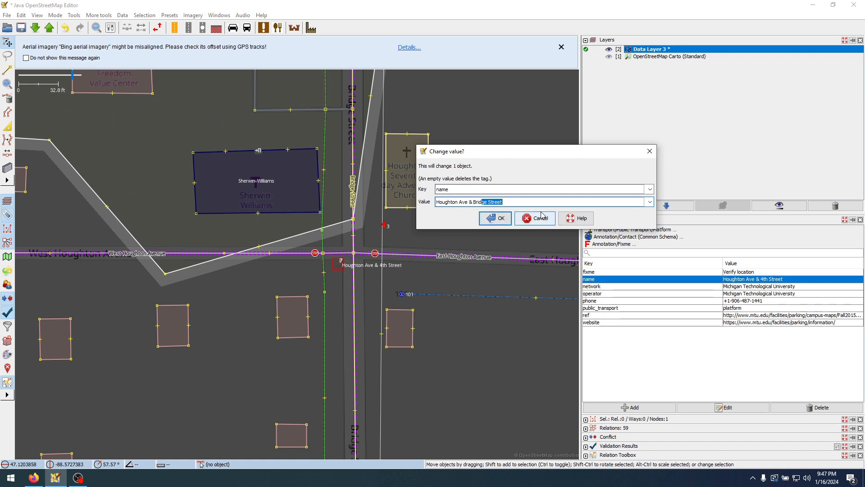
key("Return")
Check the schedule PDF, and place a copy of the Bridge Street stop at the southwest corner of East Houghton Avenue and Dodge Street
left_click(40, 481)
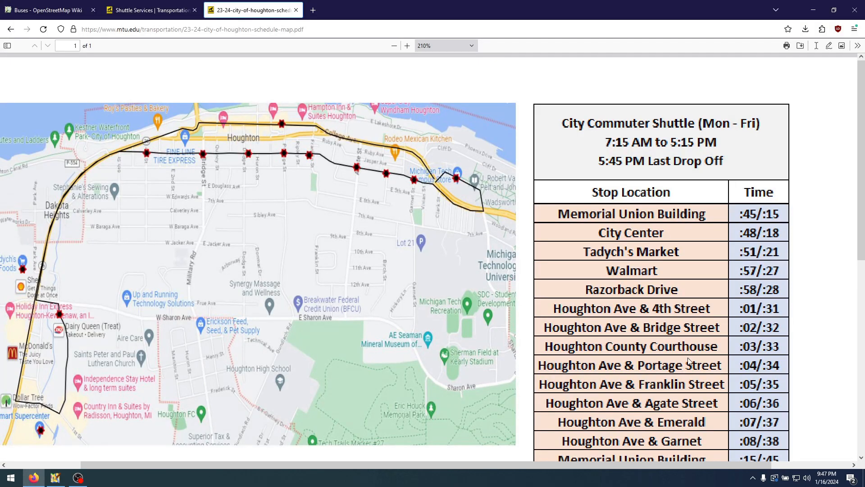
left_click(55, 477)
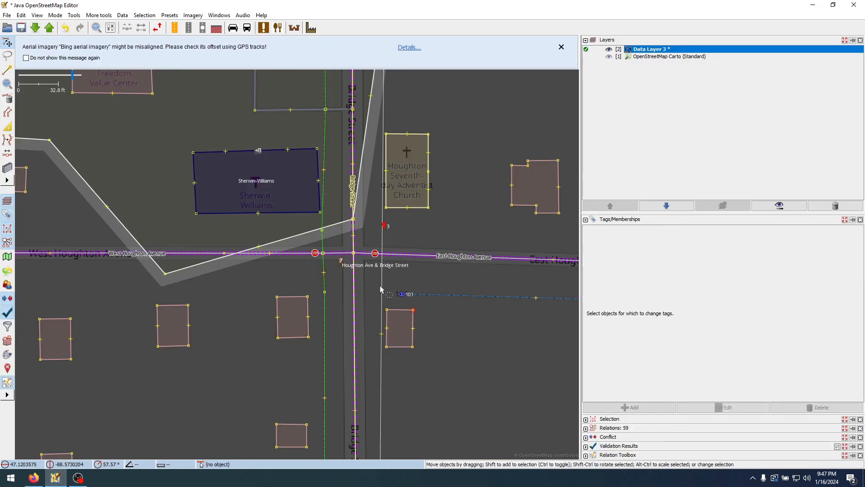
scroll(318, 295, "down", 1)
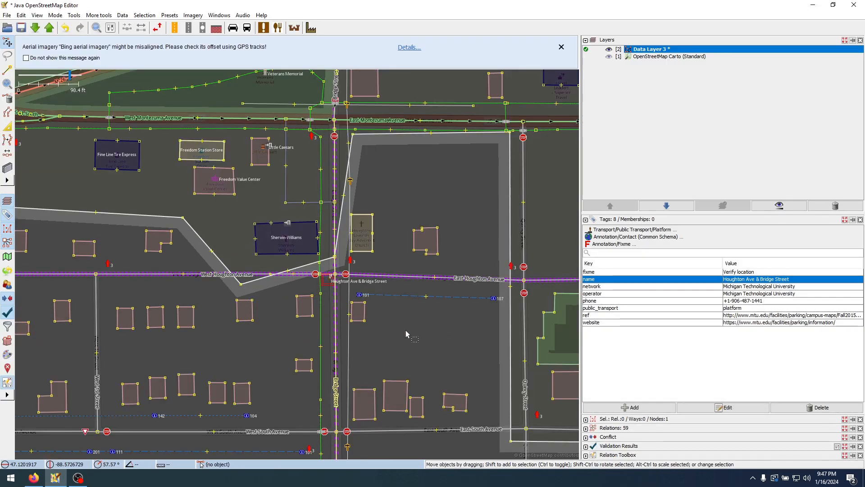
left_click_drag(407, 331, 216, 326)
left_click_drag(414, 323, 144, 326)
left_click_drag(359, 341, 136, 340)
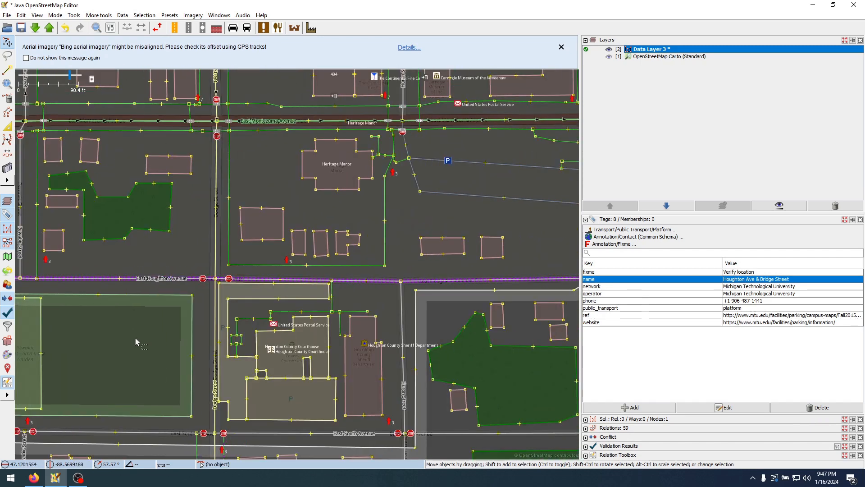
scroll(292, 351, "up", 2)
left_click(243, 203)
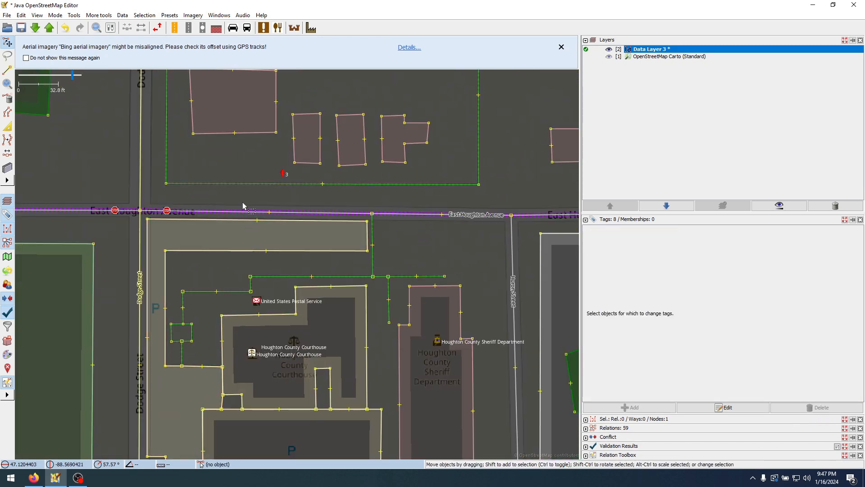
key("ctrl+v")
left_click_drag(243, 202, 128, 216)
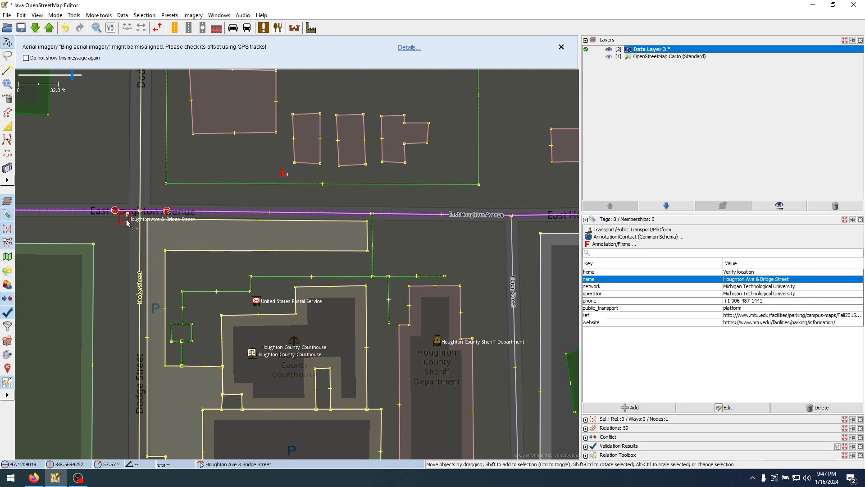
Rename the pasted stop Houghton County Courthouse
double_click(781, 282)
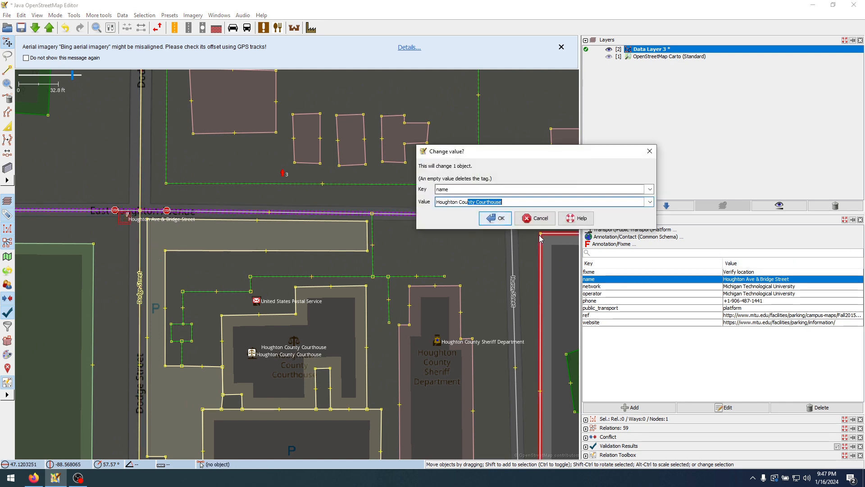
type("Houghton Cou")
key("Return")
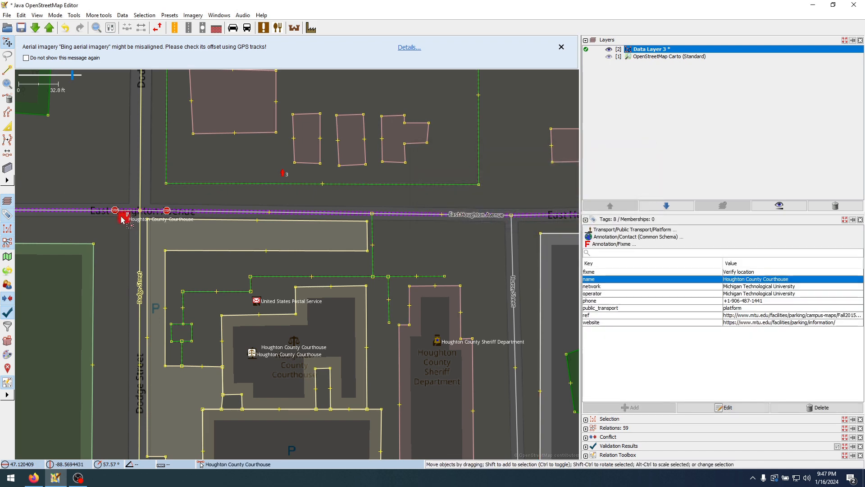
Check the schedule PDF, and place a copy of the Courthouse stop at the southwest corner of East Houghton Avenue and Portage Street
left_click(34, 478)
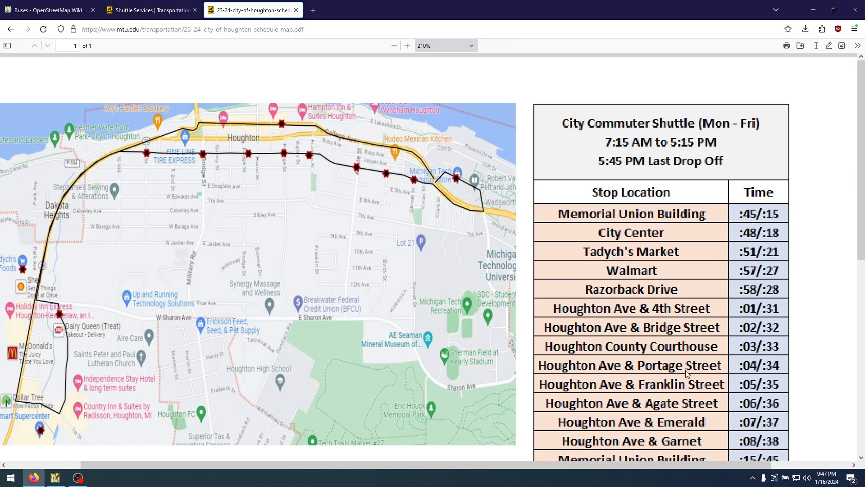
left_click(55, 479)
scroll(163, 302, "down", 4)
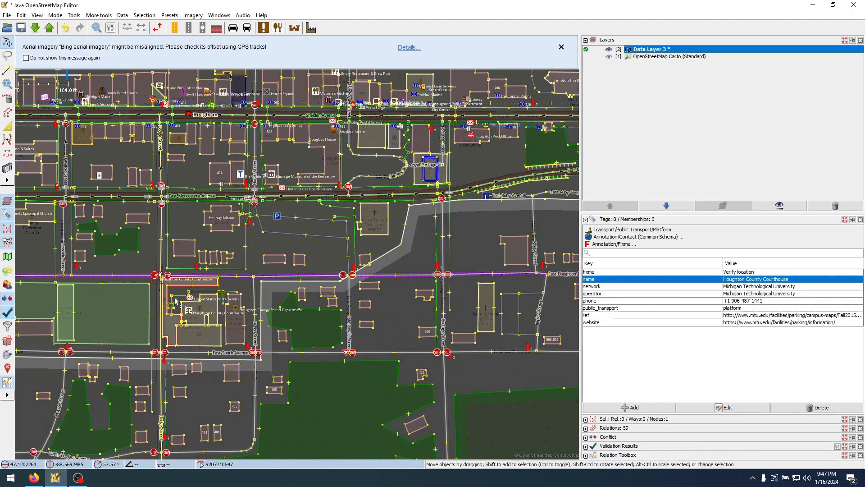
left_click_drag(388, 315, 265, 323)
scroll(265, 323, "up", 2)
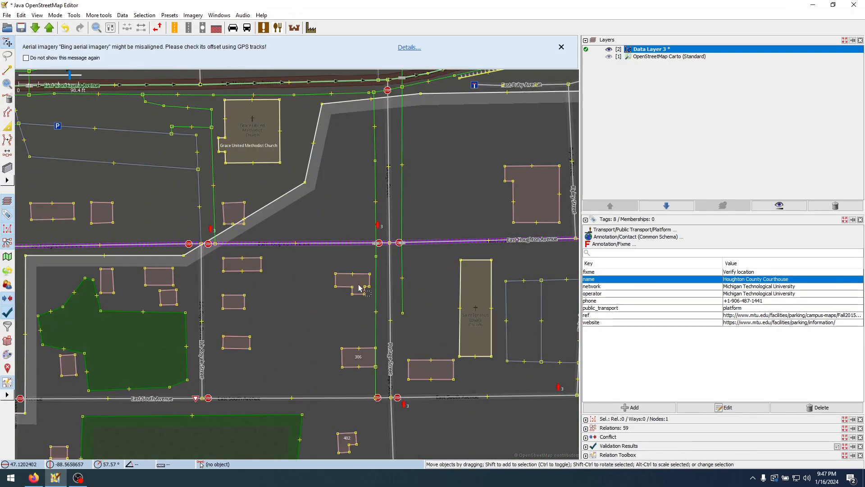
left_click(366, 258)
scroll(387, 253, "up", 2)
key("ctrl+v")
left_click_drag(386, 246, 374, 239)
Rename the pasted stop Houghton Ave & Portage Street
double_click(747, 278)
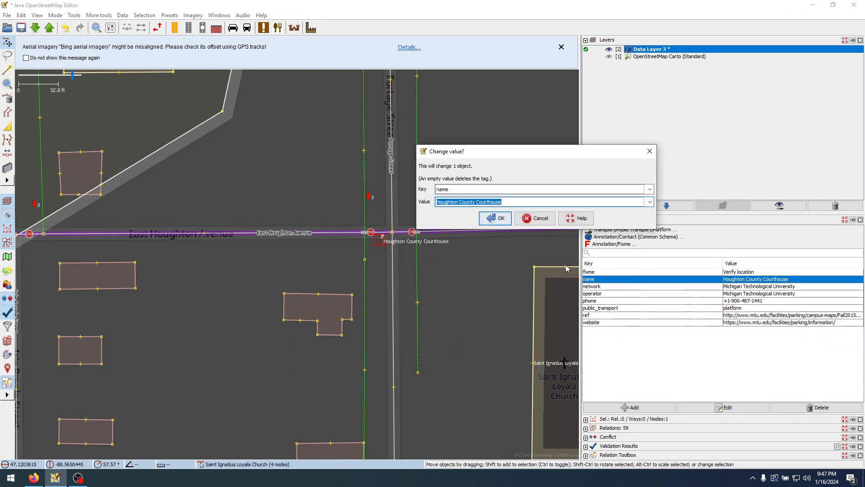
type("Houghton Ave & Port")
key("Return")
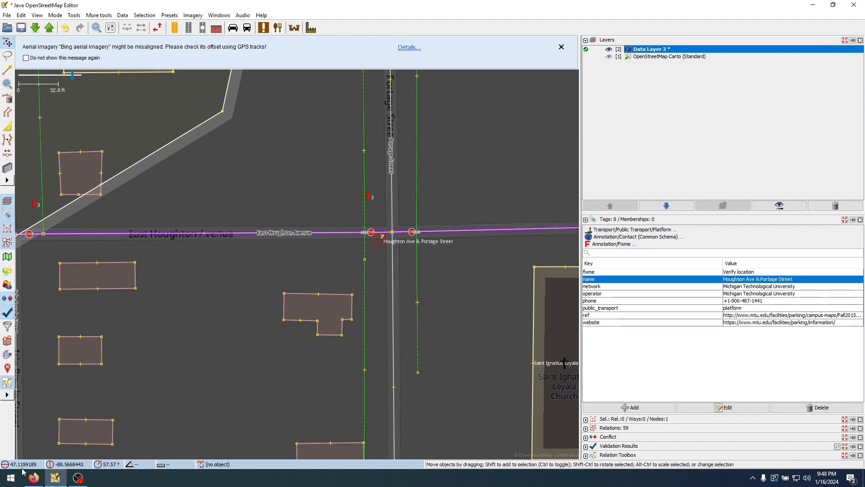
Check the schedule PDF, and place a copy of the Portage Street stop at the southwest corner of East Houghton Avenue and Franklin Street
key("alt+Tab")
left_click(55, 478)
left_click(381, 260)
left_click(380, 242)
scroll(347, 280, "down", 4)
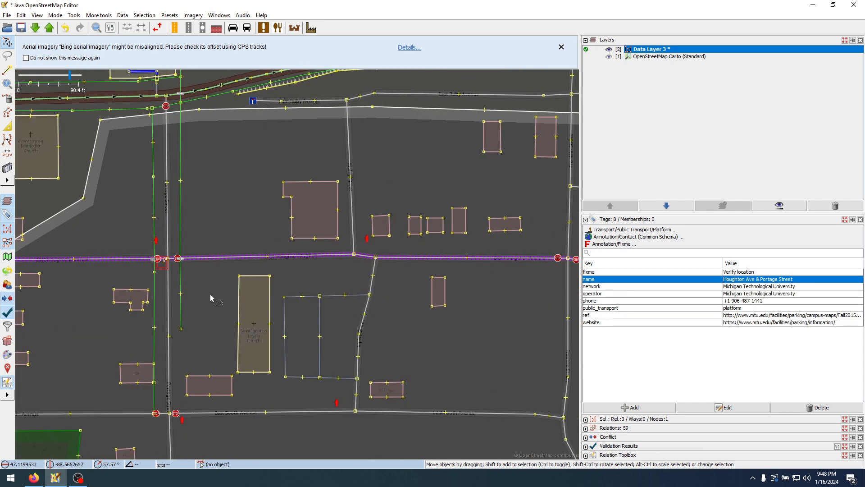
left_click_drag(354, 292, 319, 294)
left_click(369, 264)
left_click(370, 264)
scroll(369, 264, "up", 2)
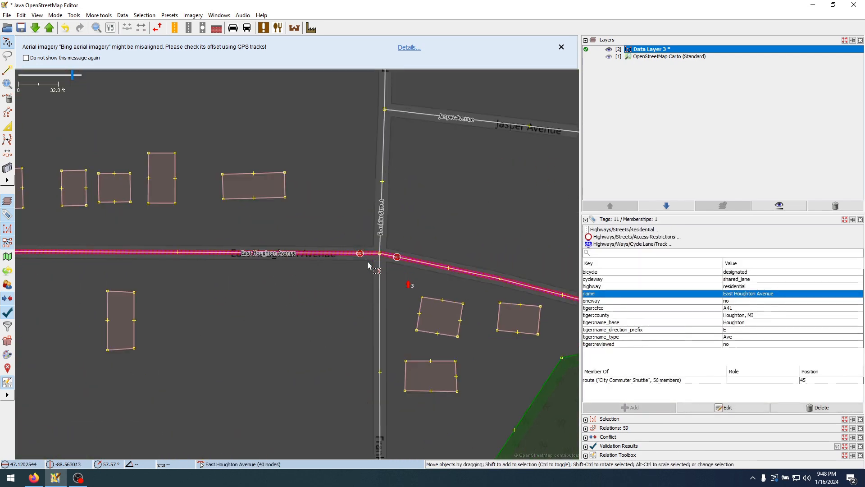
left_click(370, 264)
left_click_drag(370, 264, 365, 263)
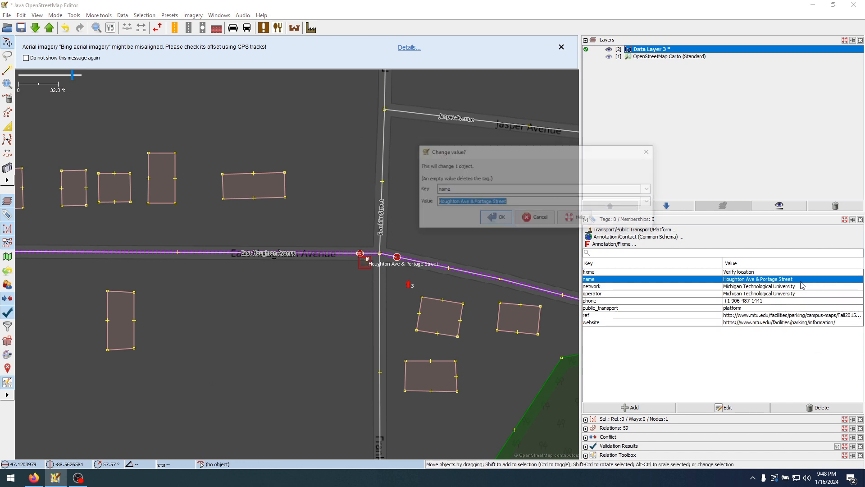
Rename the pasted stop Houghton Ave & Franklin Street, and check the remaining stops in the schedule PDF
double_click(802, 280)
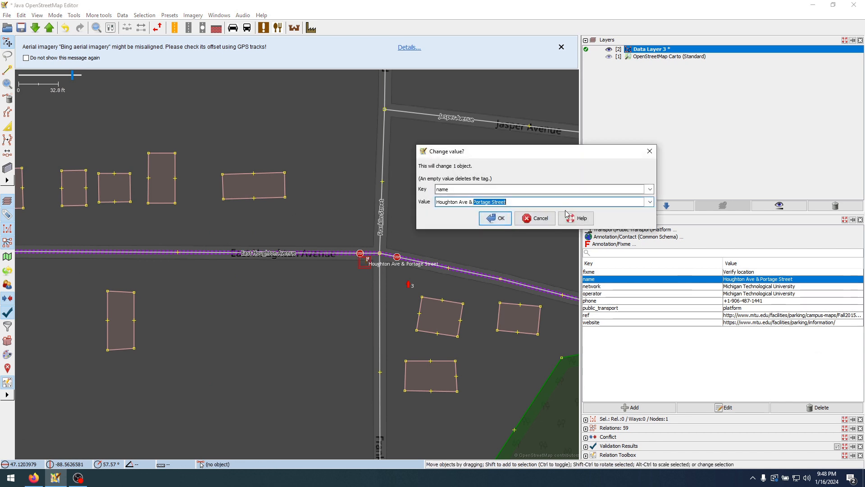
key("Return")
key("alt+Tab")
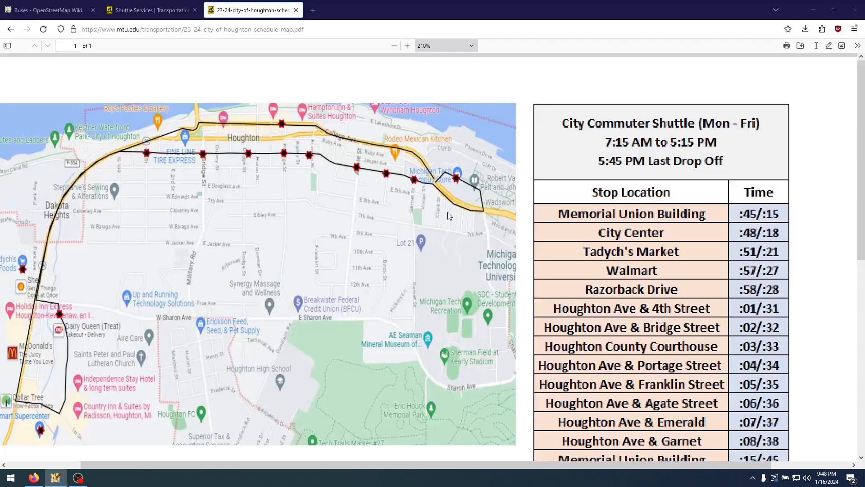
scroll(654, 391, "down", 1)
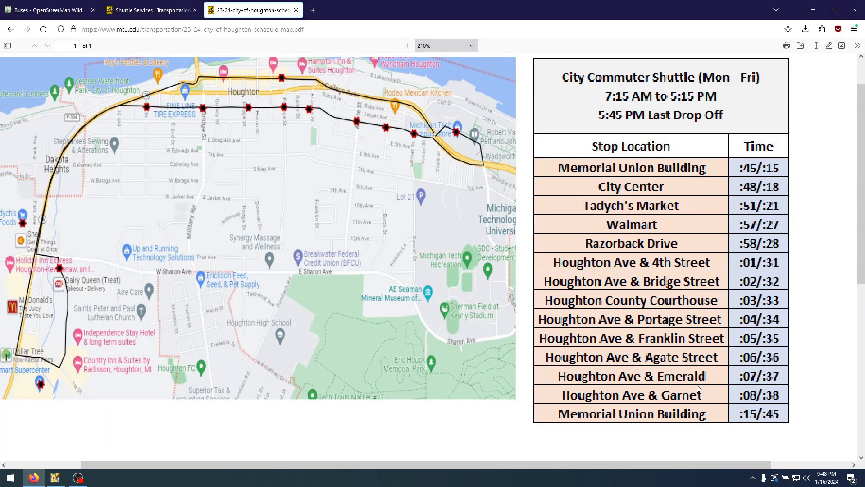
key("alt+Tab")
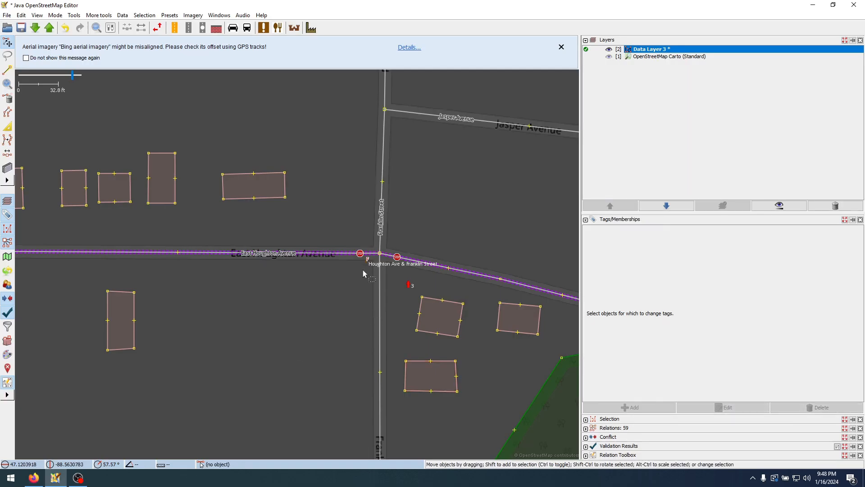
Place a copy of the Franklin Street stop at the southwest corner of East Houghton Avenue and Agate Street
left_click(345, 274)
left_click_drag(434, 275, 185, 247)
left_click_drag(349, 282, 290, 244)
left_click_drag(356, 331, 162, 306)
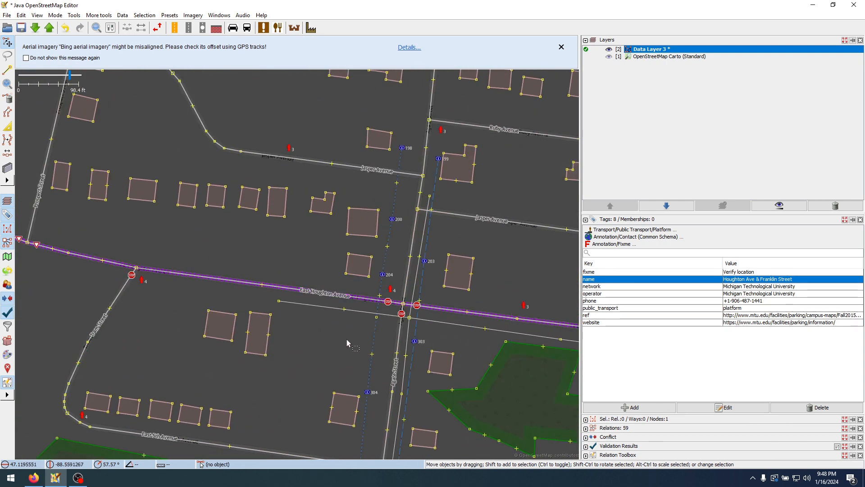
scroll(468, 309, "up", 3)
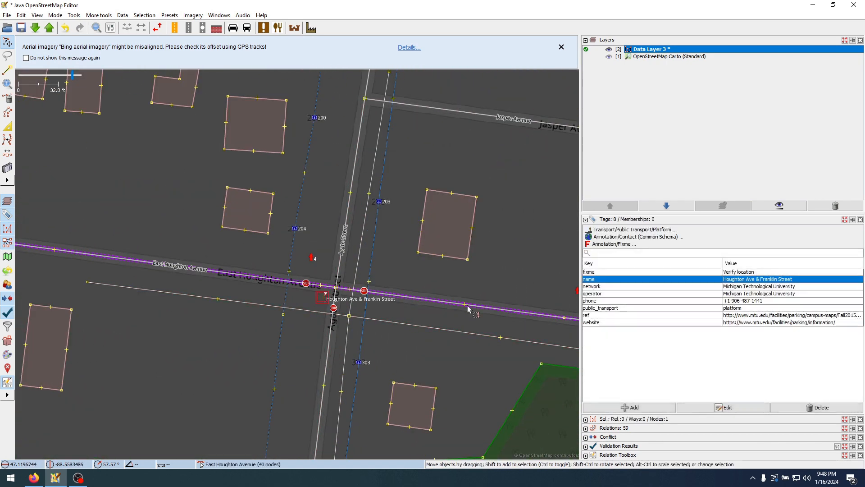
Rename the pasted stop Houghton Ave & Agate Street
double_click(762, 278)
double_click(480, 203)
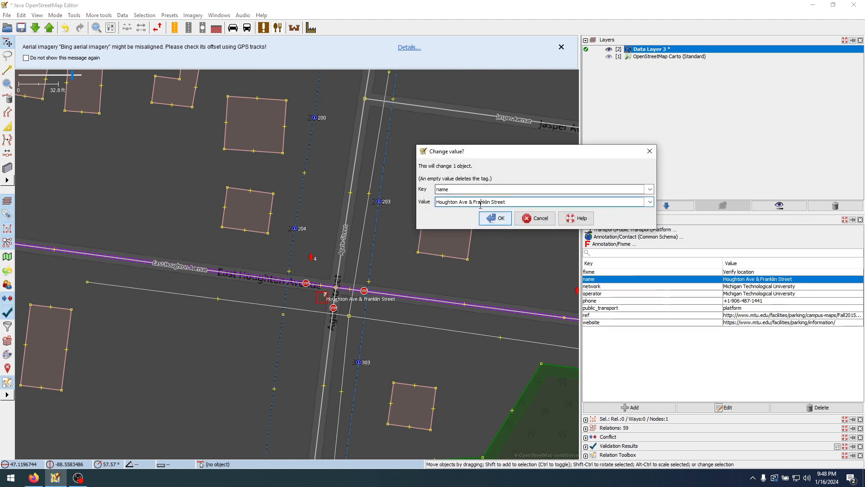
type("Agate")
left_click(495, 218)
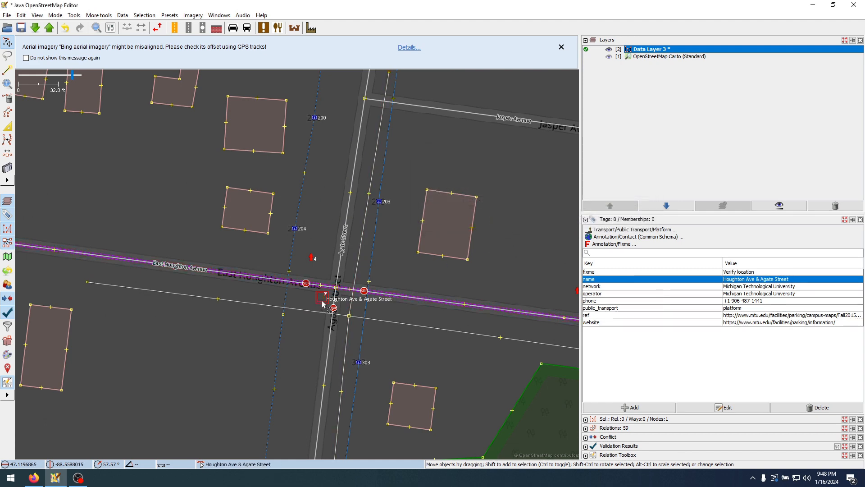
Place a copy of the Agate Street stop at the southwest corner of East Houghton Avenue and the southern leg of Emerald Street
scroll(327, 301, "down", 4)
left_click_drag(453, 289, 356, 276)
scroll(407, 295, "up", 2)
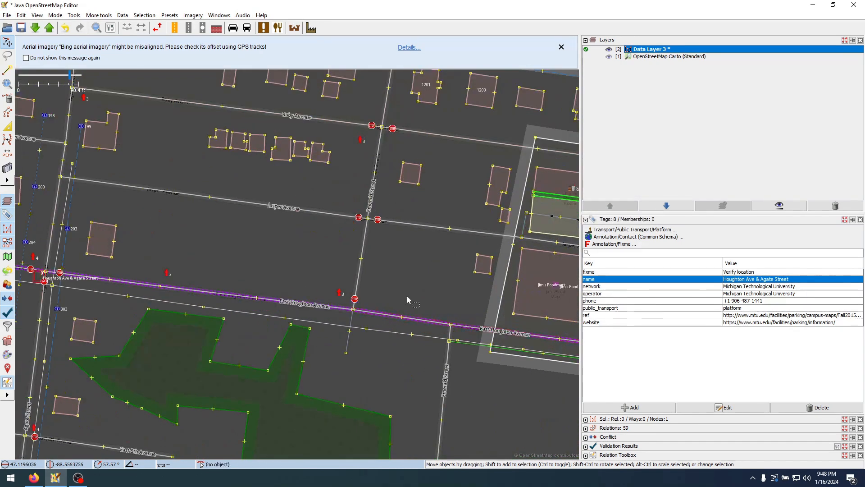
left_click_drag(407, 296, 346, 273)
left_click(383, 310)
scroll(383, 310, "up", 3)
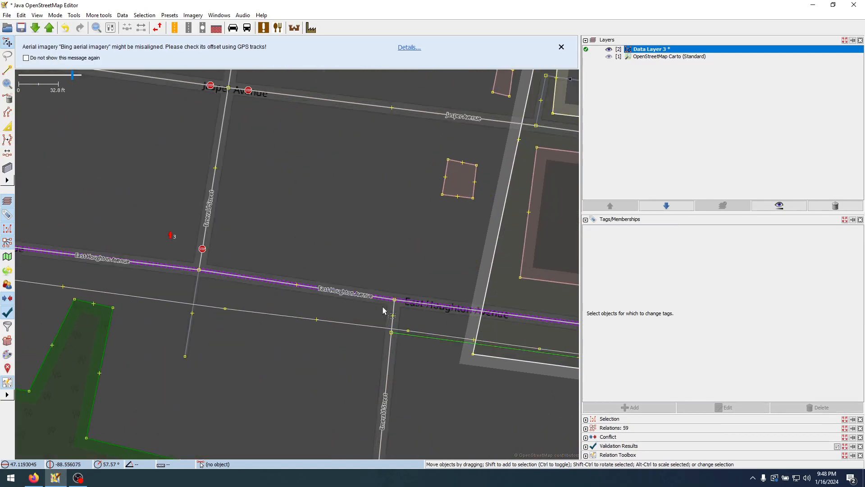
left_click_drag(393, 315, 381, 308)
Rename the pasted stop Houghton Ave & Emerald Street
double_click(784, 279)
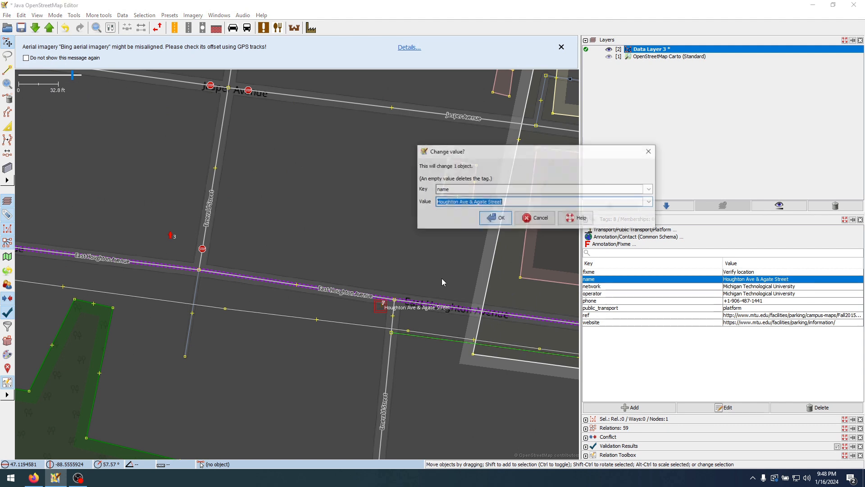
left_click_drag(474, 202, 477, 202)
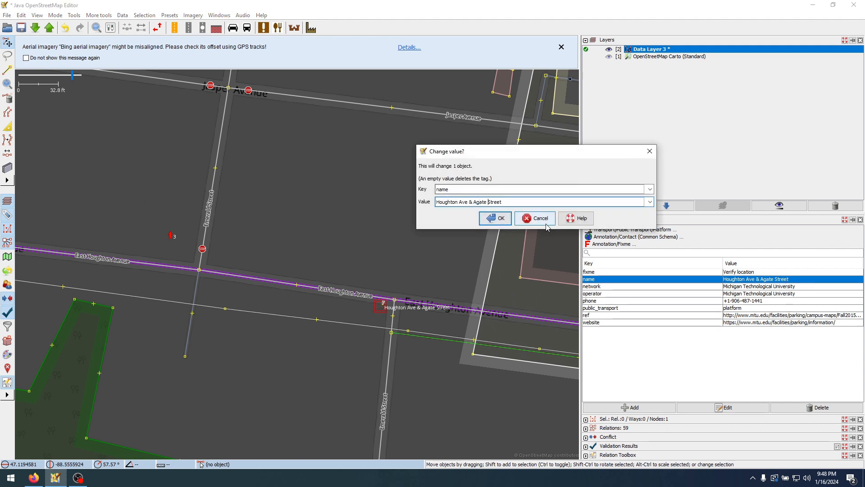
type("Emerald")
key("Return")
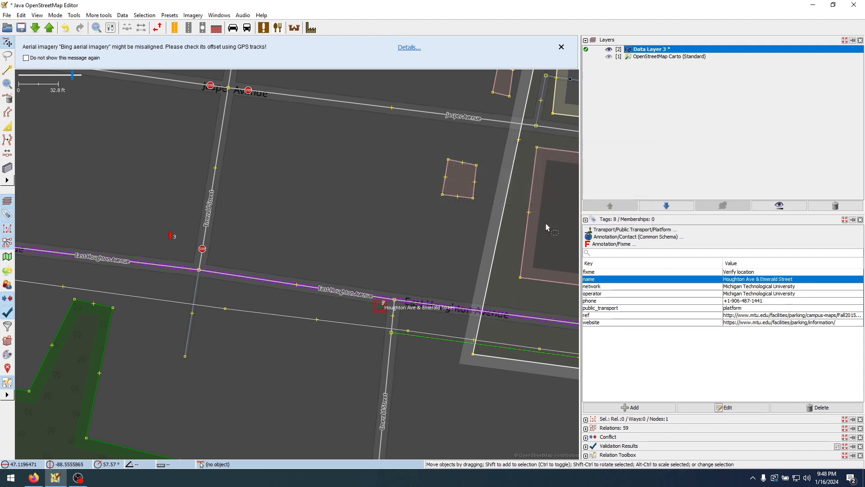
Place a copy of the Emerald Street stop just west of the junction of East Houghton Avenue and Garnet Street
left_click(391, 219)
left_click(381, 307)
scroll(380, 310, "down", 6)
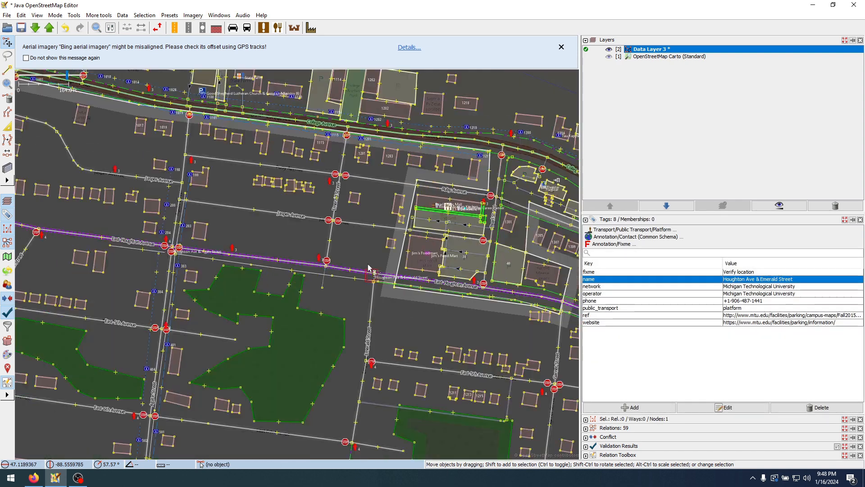
scroll(378, 315, "up", 3)
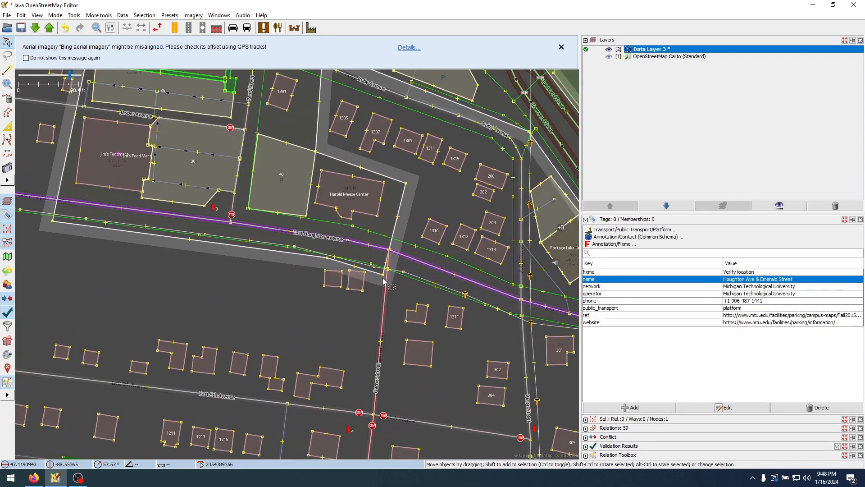
scroll(384, 281, "up", 3)
left_click(383, 236)
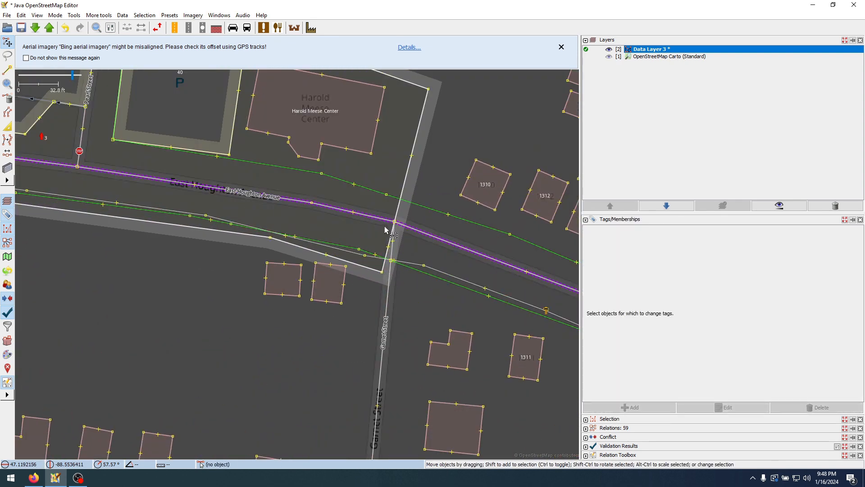
left_click(389, 225)
Rename the pasted stop Houghton Ave & Garnet Street
double_click(767, 280)
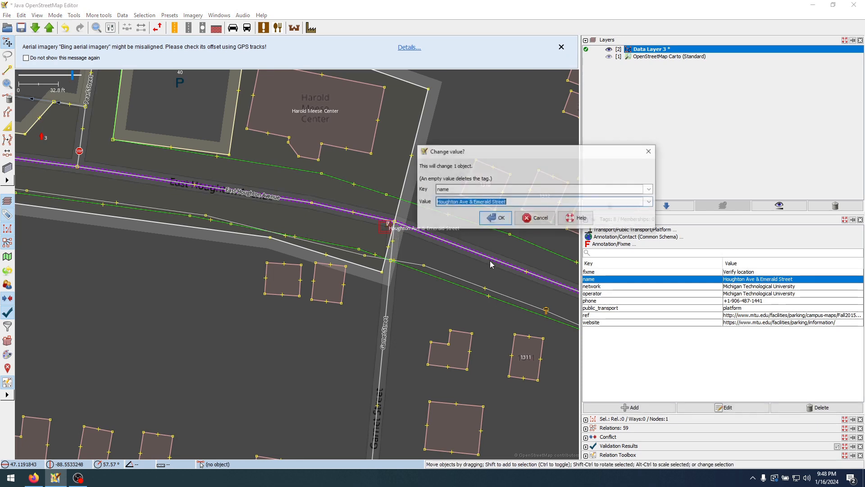
double_click(481, 201)
type("Garnet")
key("Return")
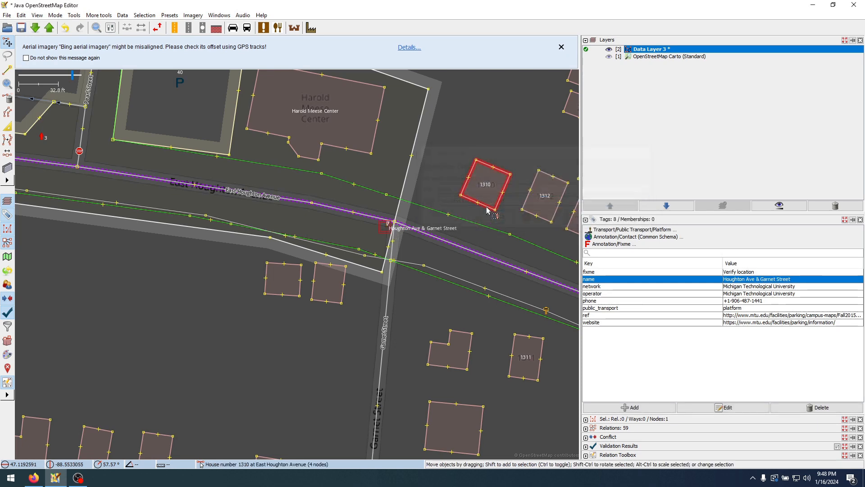
Clear the selection, open the City Commuter Shuttle route relation for editing, and move its editor clear of the map
scroll(435, 191, "down", 3)
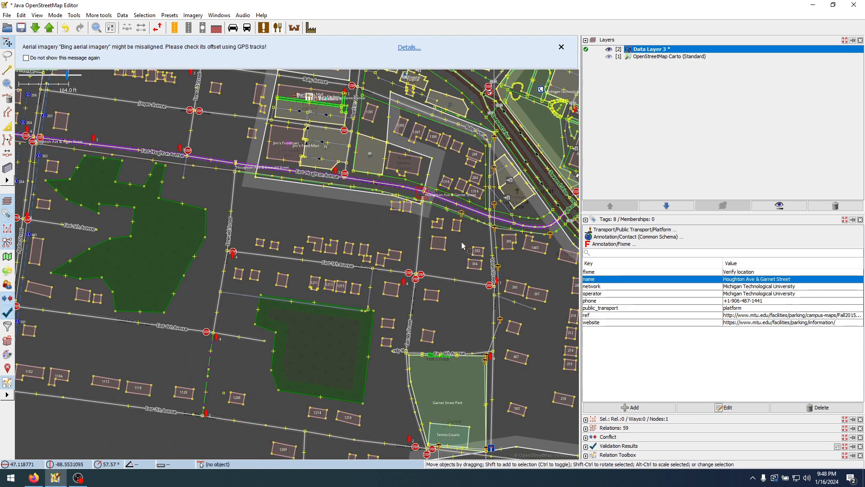
left_click(446, 254)
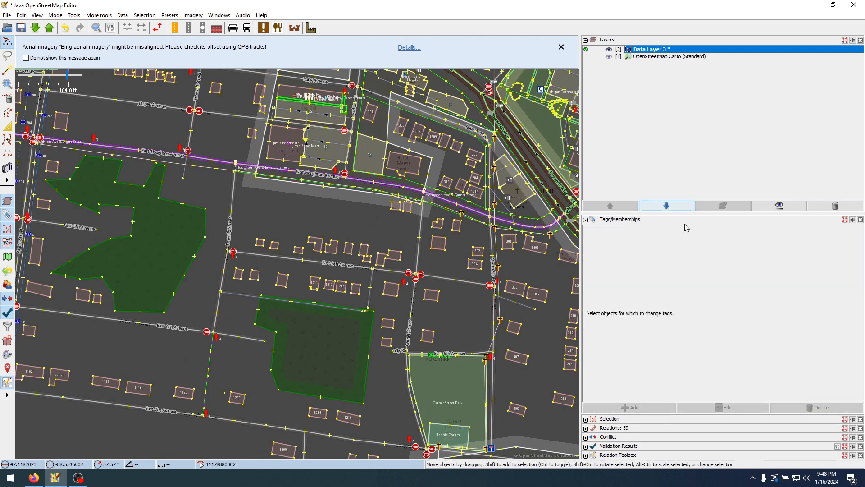
left_click(586, 428)
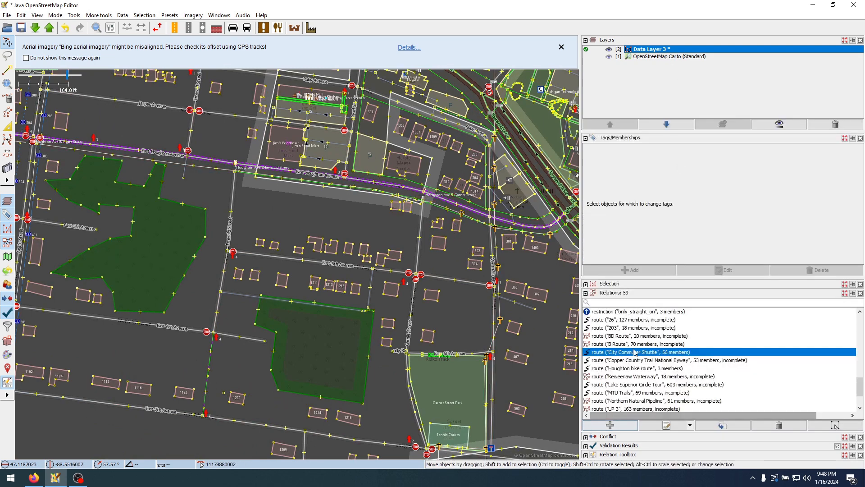
right_click(643, 353)
left_click(674, 276)
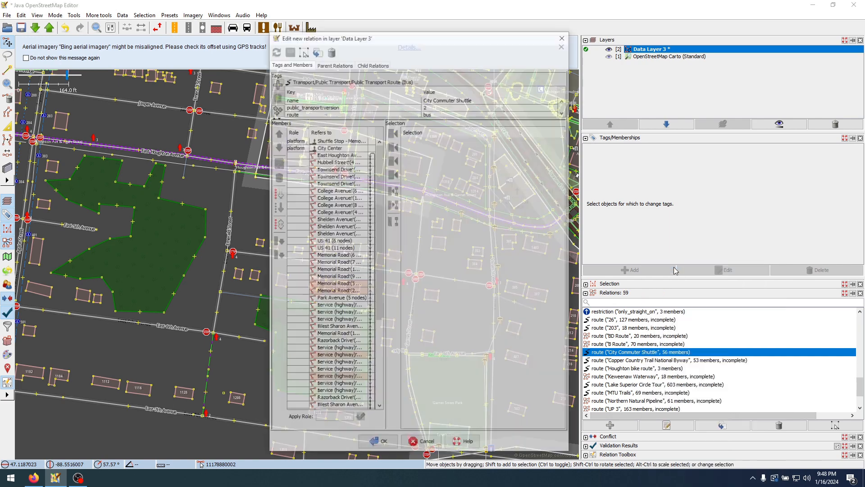
left_click_drag(478, 45, 772, 42)
Select the City Center platform in the route's member list and zoom the map to it
left_click(637, 211)
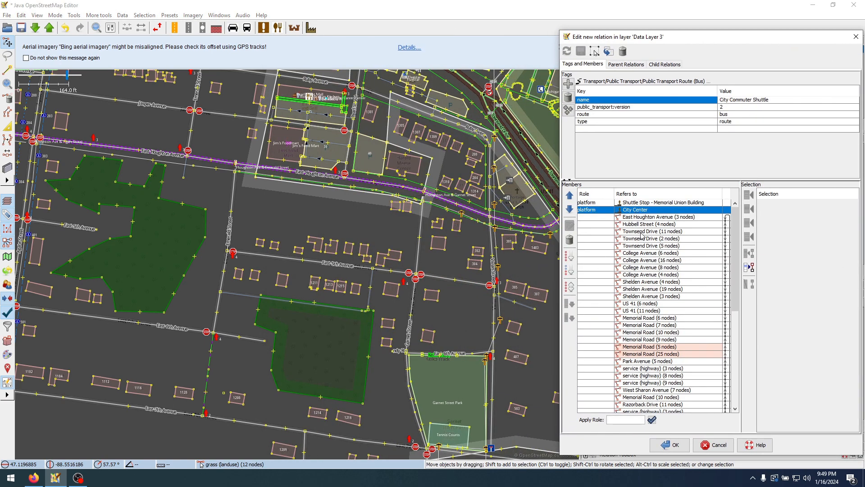
right_click(661, 212)
left_click(674, 216)
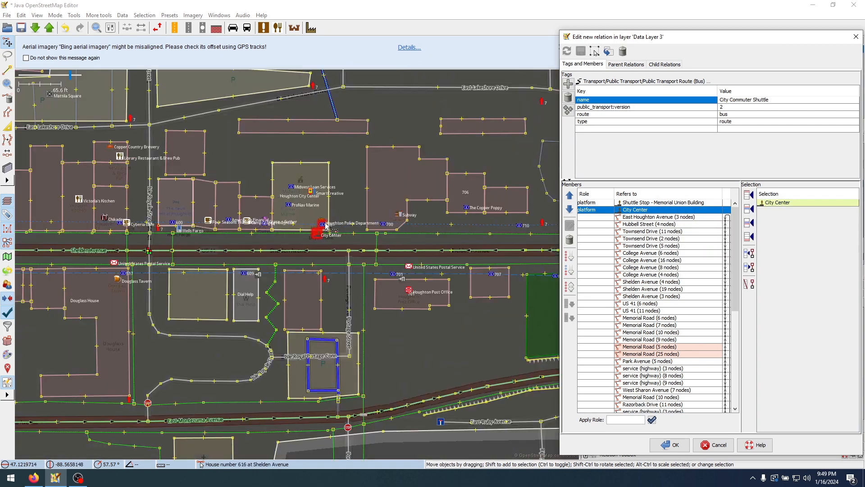
Follow the route from City Center to Tadych's Marketplace Foods and select the Tadych's Market stop
left_click_drag(233, 240, 425, 253)
scroll(425, 253, "down", 2)
left_click_drag(135, 268, 482, 281)
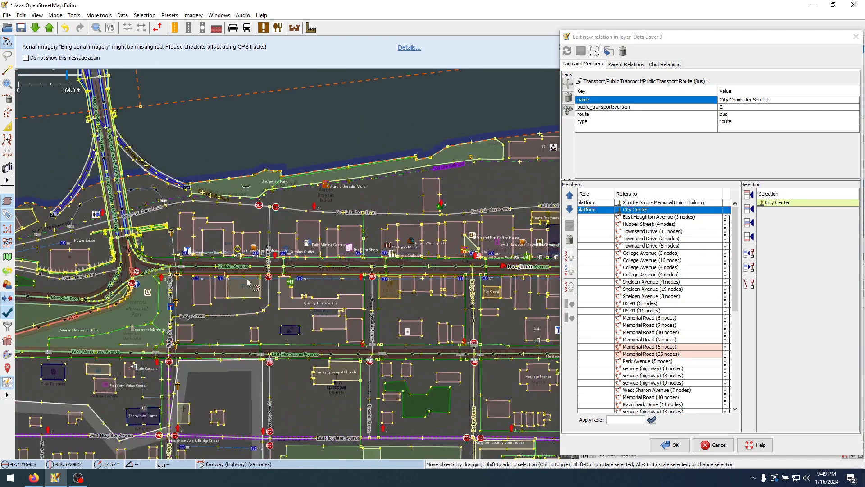
left_click_drag(248, 283, 486, 198)
left_click_drag(246, 256, 547, 199)
left_click_drag(270, 293, 478, 154)
left_click_drag(181, 280, 550, 176)
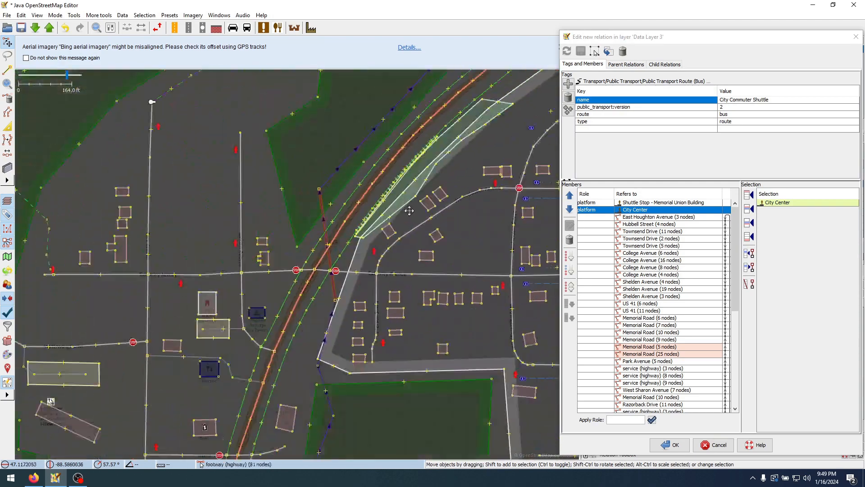
left_click_drag(275, 414, 483, 143)
scroll(279, 383, "up", 5)
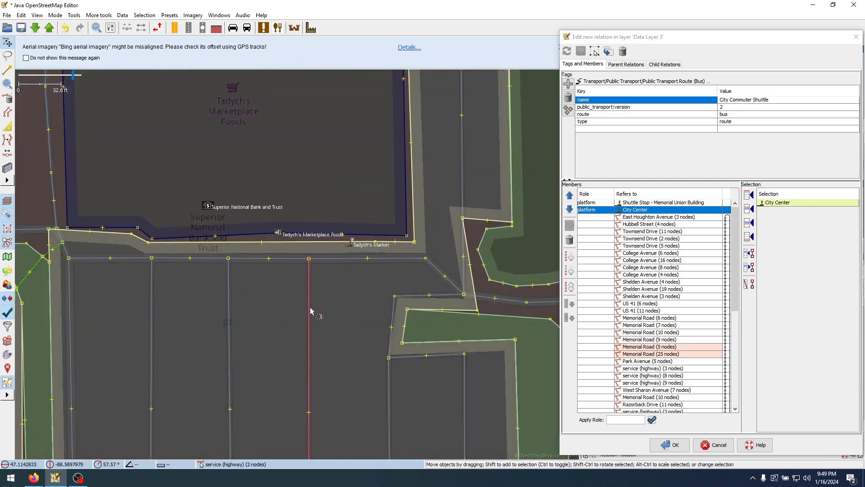
left_click(352, 246)
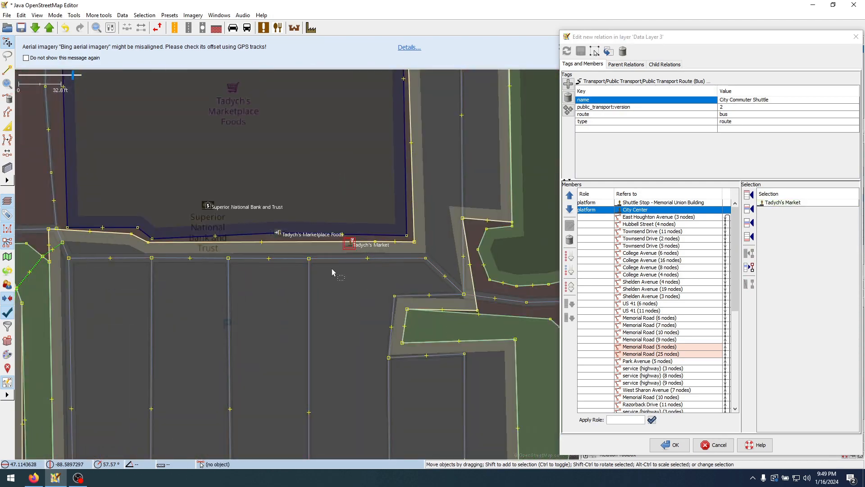
Add the Walmart stop in front of Walmart Supercenter to the map selection
scroll(350, 269, "down", 7)
left_click_drag(411, 303, 390, 196)
left_click_drag(370, 366, 324, 194)
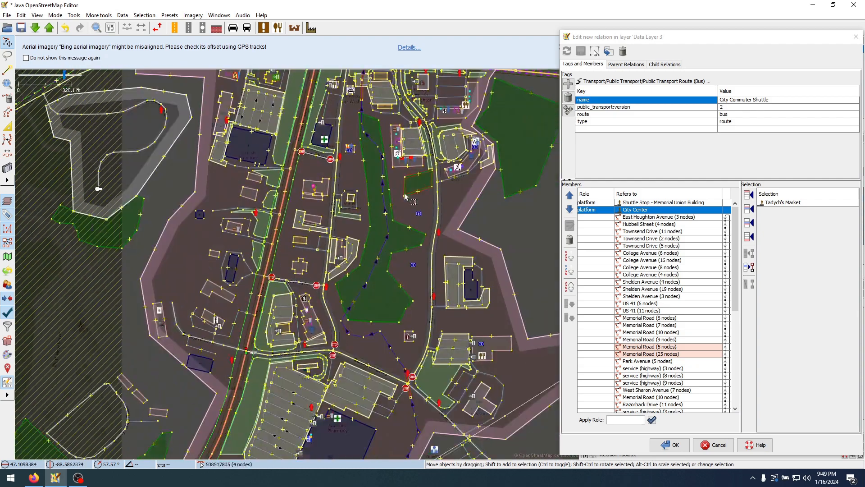
left_click_drag(315, 361, 309, 234)
scroll(315, 288, "up", 2)
scroll(314, 288, "up", 2)
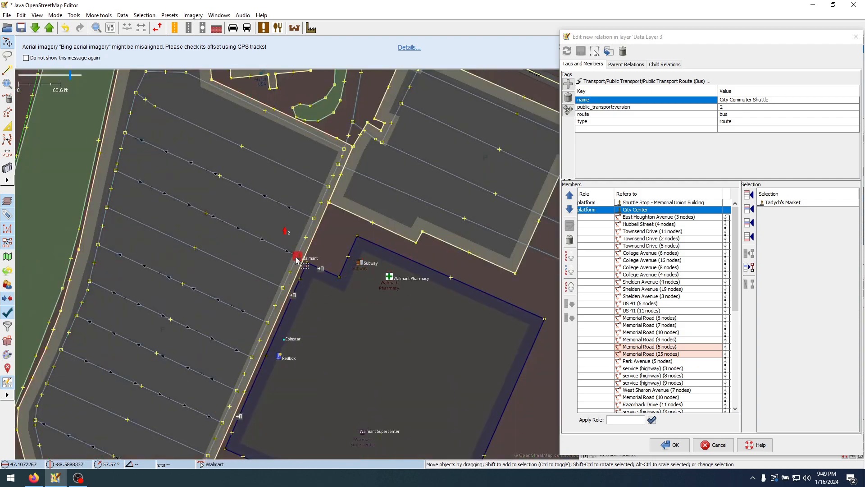
left_click(296, 260, "shift")
Add the Razorback Bus Stop beside Razorback Drive to the map selection
scroll(284, 288, "down", 3)
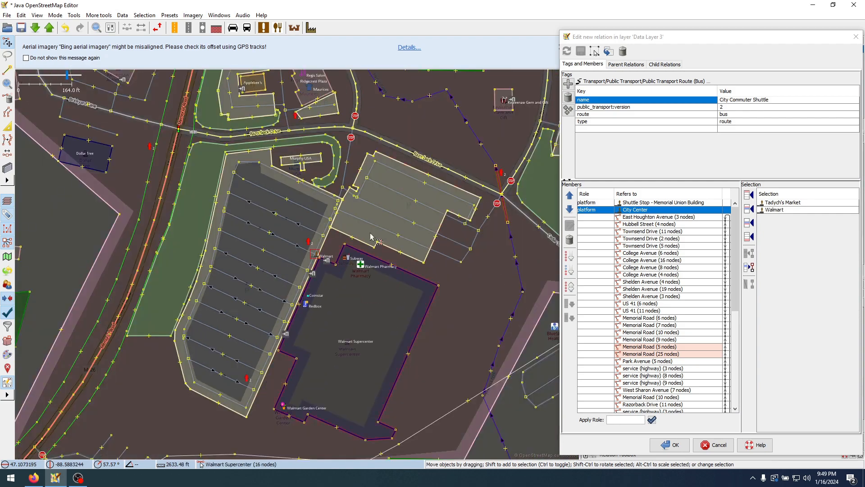
scroll(275, 305, "down", 2)
scroll(214, 163, "up", 6)
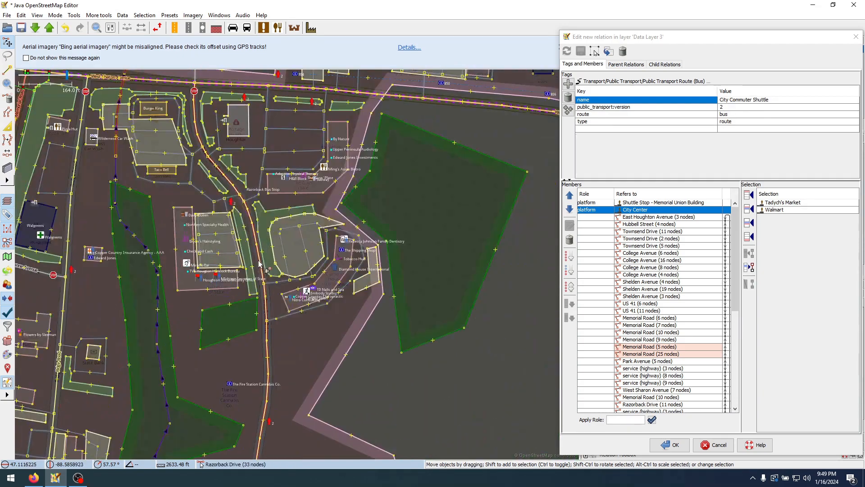
left_click(260, 229, "shift")
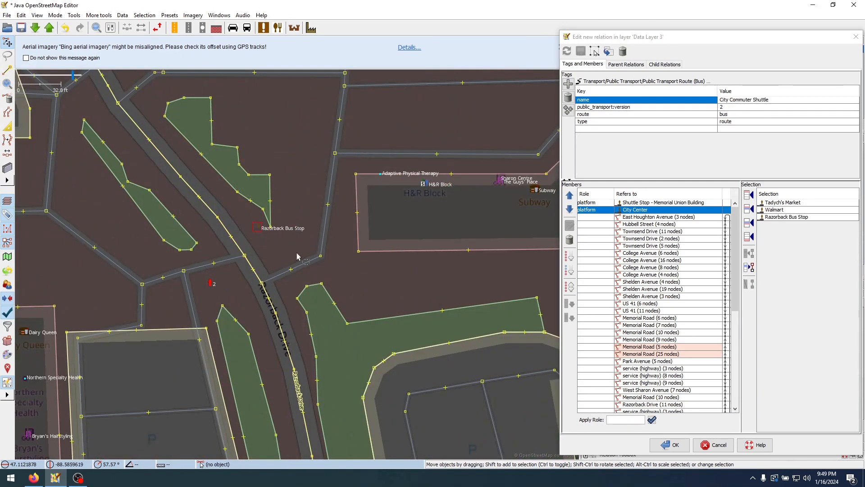
Add the Houghton Ave & 4th Street stop on West Houghton Avenue to the map selection
scroll(349, 200, "down", 4)
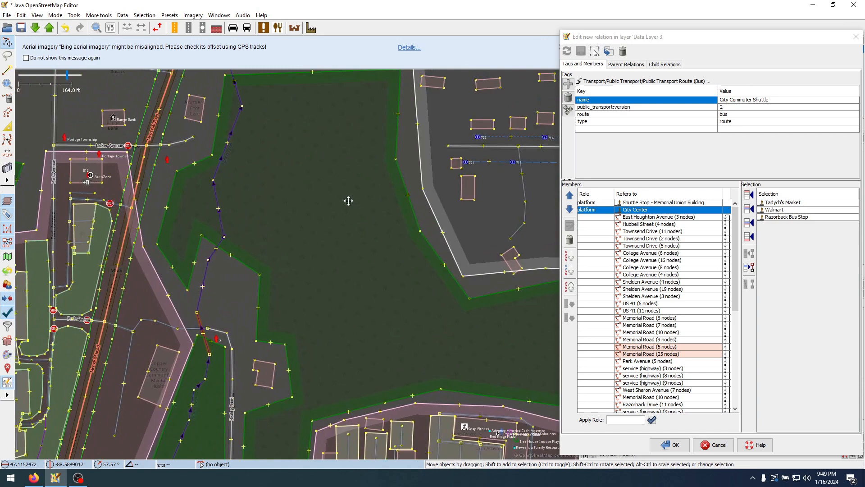
left_click_drag(348, 200, 340, 451)
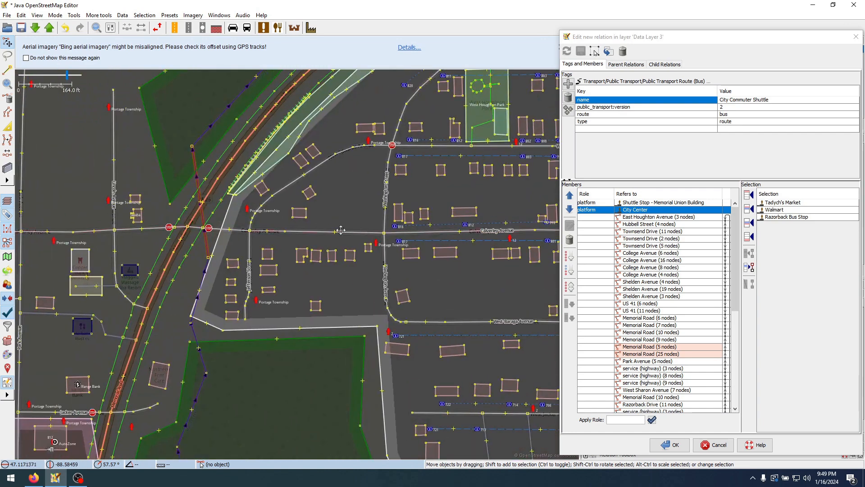
left_click_drag(340, 229, 224, 371)
left_click_drag(552, 123, 353, 244)
scroll(344, 234, "up", 2)
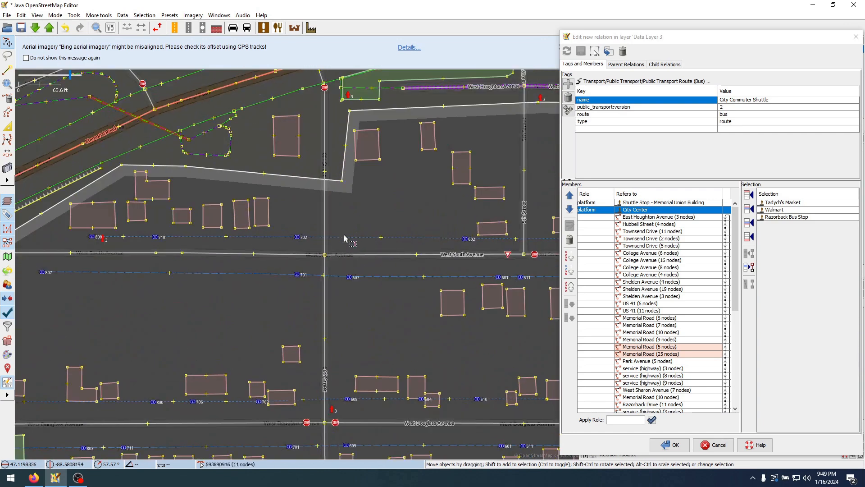
left_click_drag(372, 203, 200, 350)
left_click_drag(354, 258, 239, 334)
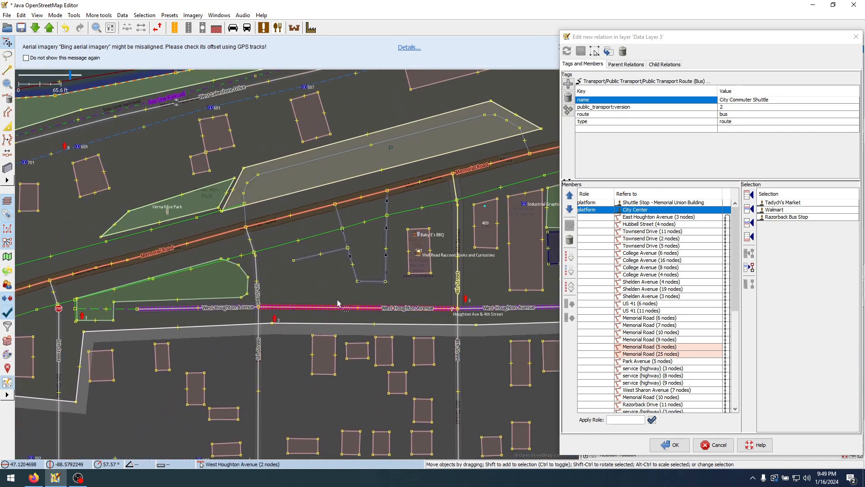
left_click_drag(337, 301, 230, 280)
left_click(324, 291, "shift")
Add the Houghton Ave & Bridge Street and Houghton County Courthouse stops to the map selection
left_click_drag(490, 317, 197, 301)
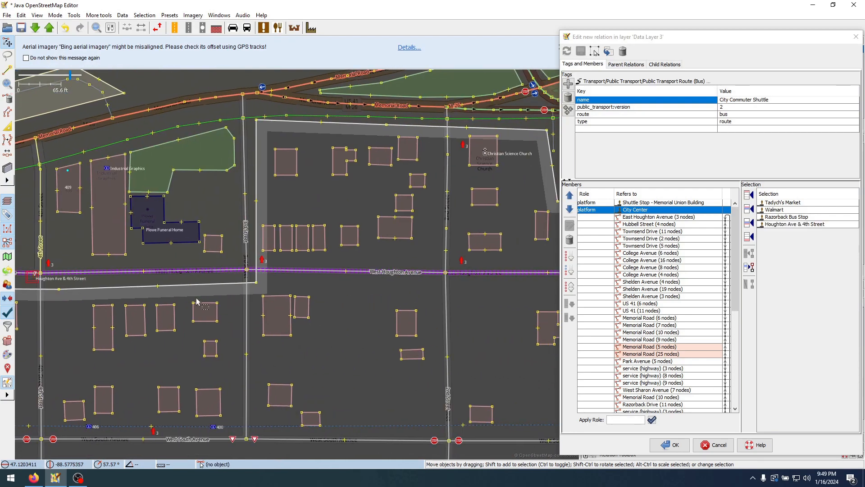
left_click_drag(405, 319, 20, 305)
left_click_drag(510, 269, 303, 278)
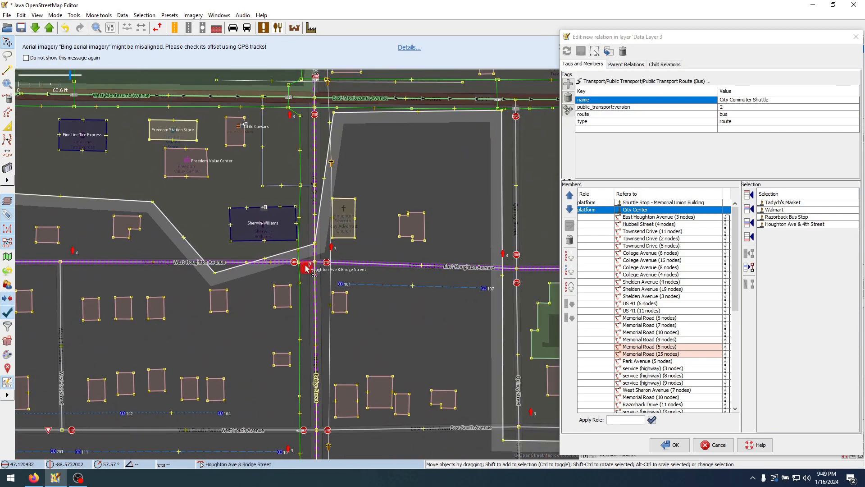
left_click(306, 268, "shift")
left_click_drag(518, 311, 176, 304)
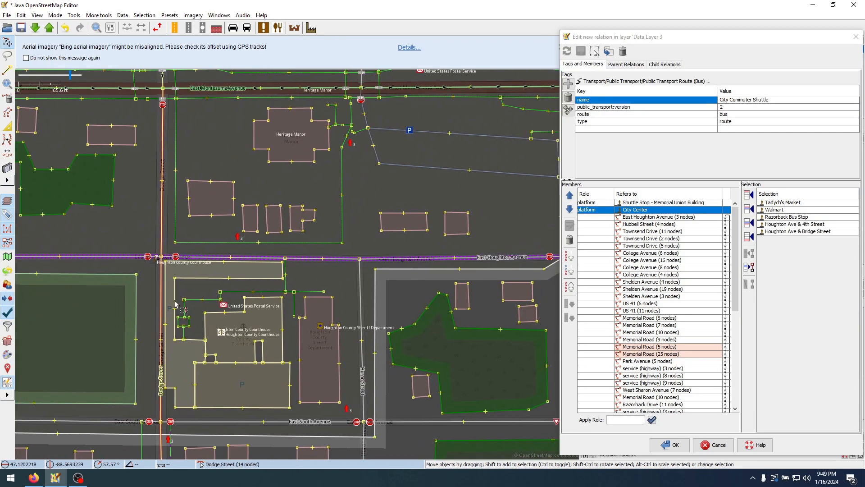
left_click(154, 260, "shift")
Add the Houghton Ave & Portage Street and Houghton Ave & Franklin Street stops to the map selection
left_click_drag(368, 289, 103, 288)
left_click_drag(395, 299, 230, 302)
left_click(326, 264, "shift")
left_click_drag(496, 311, 285, 317)
left_click(331, 260, "shift")
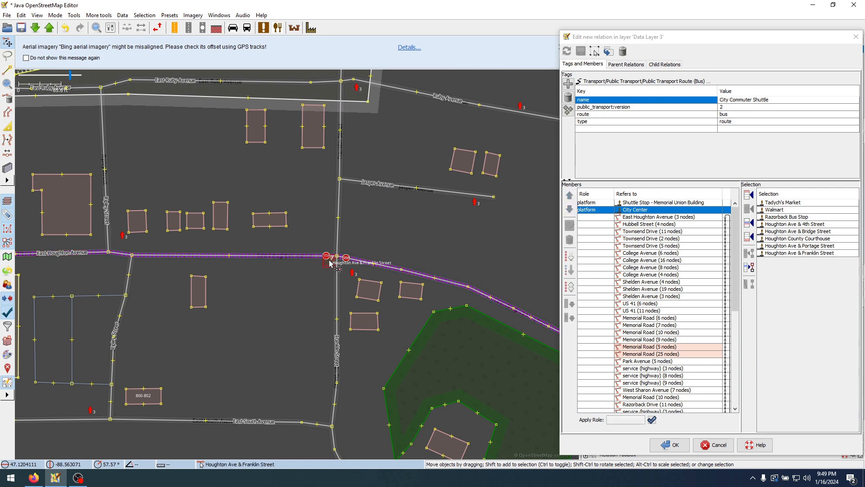
Add the Houghton Avenue stops at Agate Street, Emerald Street and Garnet Street to the map selection
left_click_drag(391, 324, 206, 282)
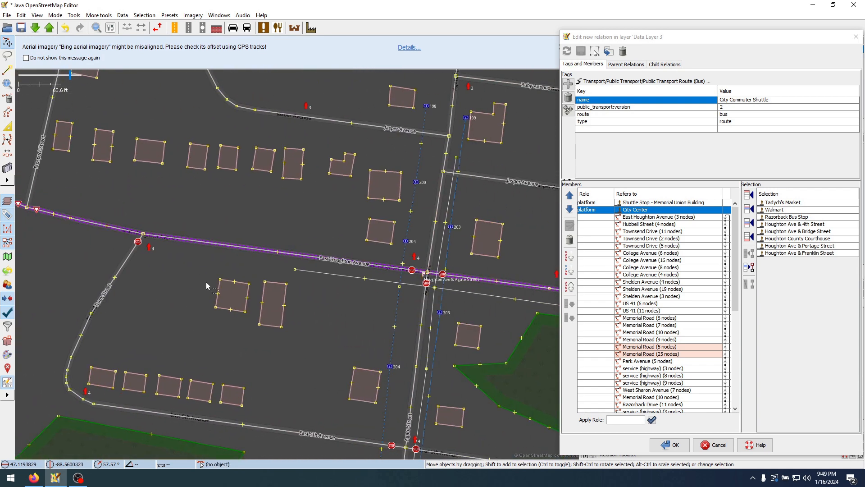
left_click(424, 277, "shift")
left_click_drag(396, 308, 112, 232)
left_click_drag(410, 334, 58, 291)
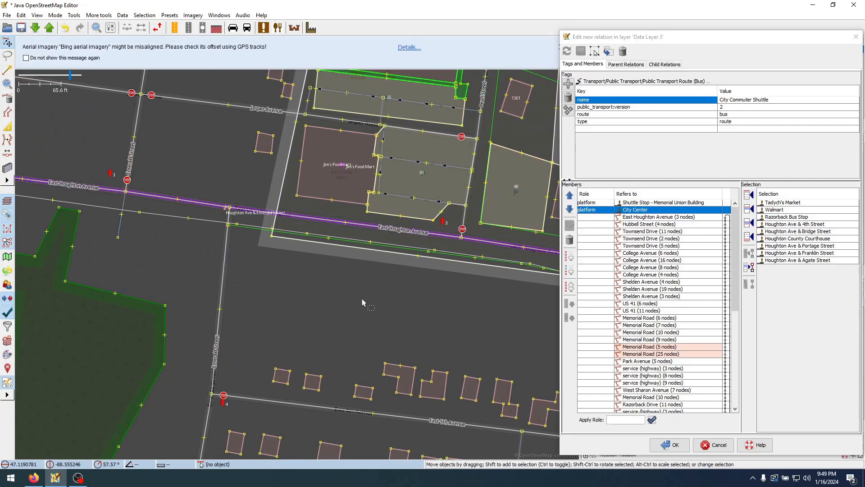
left_click(223, 216, "shift")
left_click_drag(383, 304, 193, 275)
left_click(199, 219, "shift")
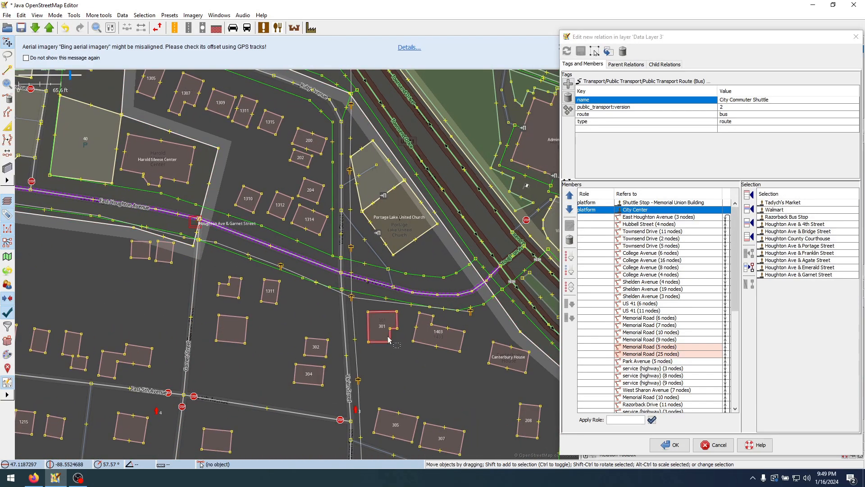
Insert all selected stops into the City Commuter Shuttle relation after City Center and apply the changes
left_click(748, 224)
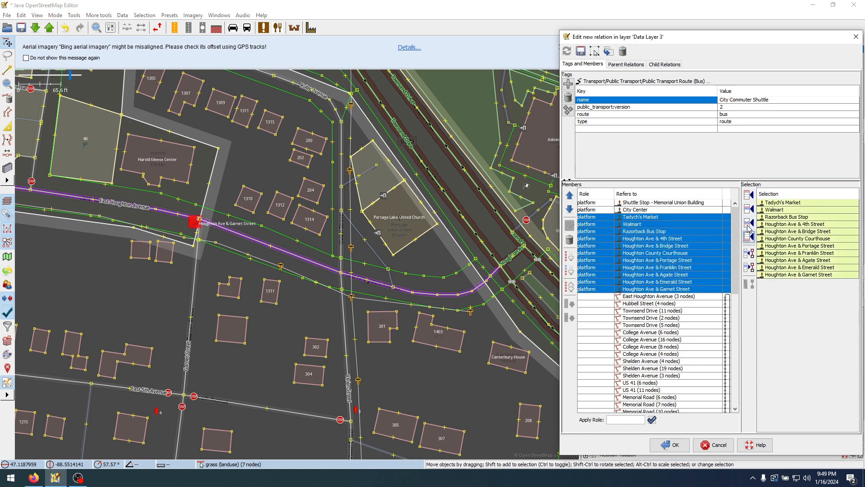
left_click(650, 225)
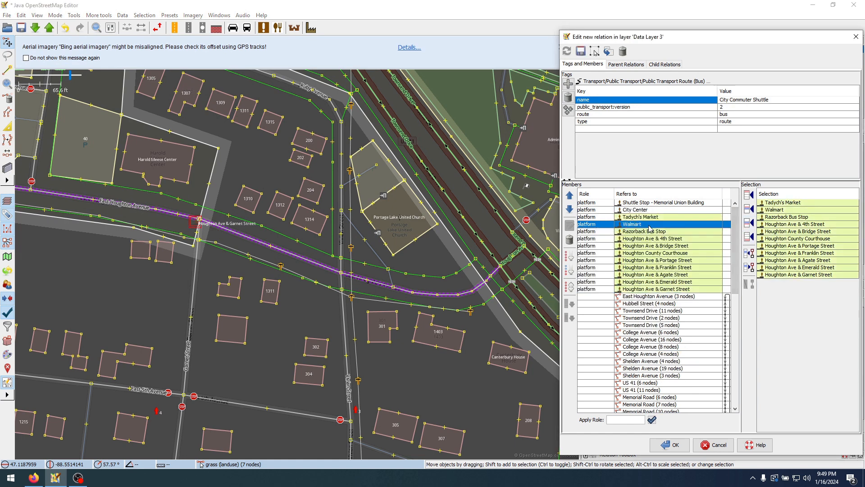
left_click(675, 446)
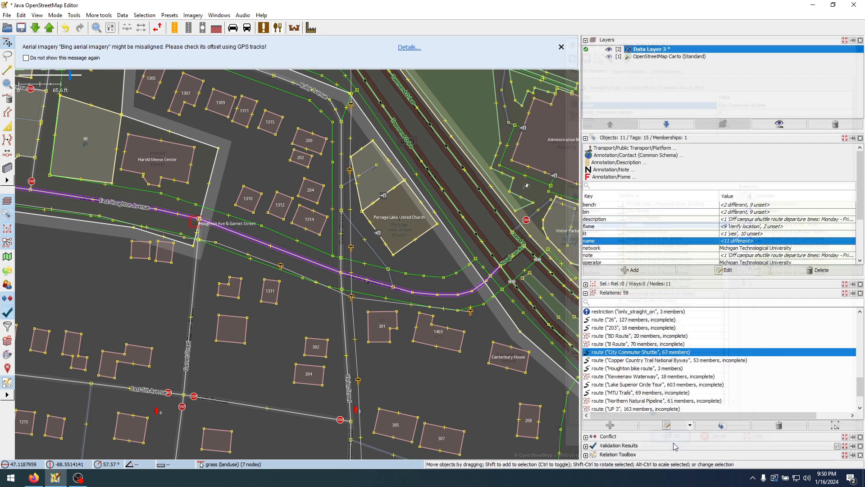
Select the City Commuter Shuttle relation and examine its highlighted course across Houghton
right_click(646, 353)
left_click(636, 355)
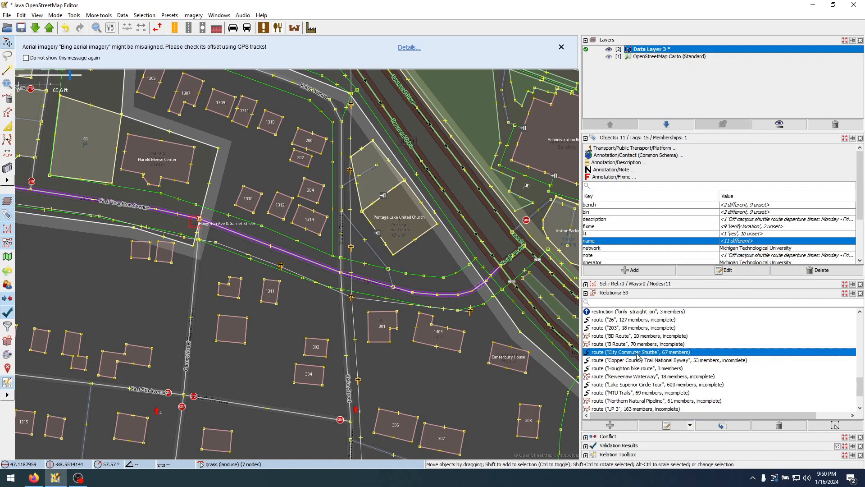
double_click(636, 353)
scroll(427, 339, "down", 6)
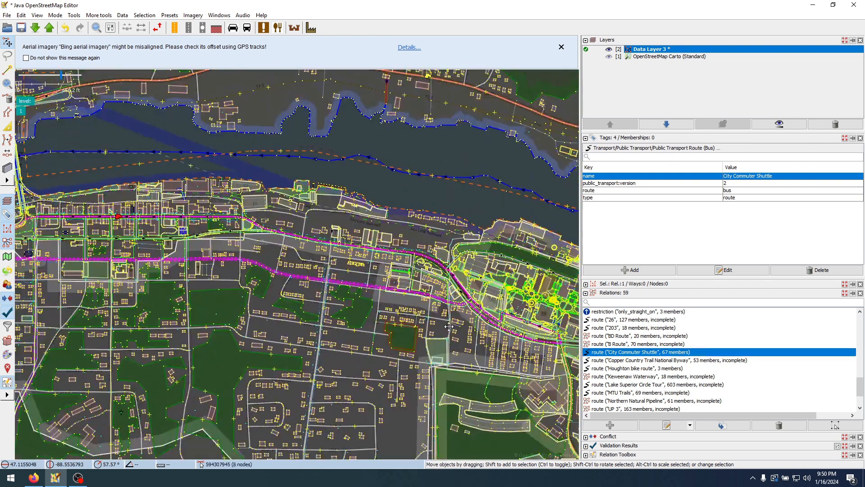
left_click_drag(449, 327, 484, 317)
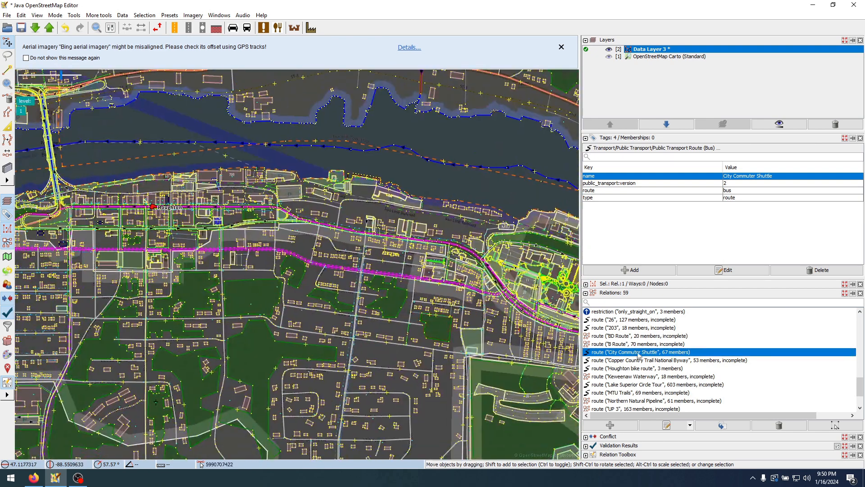
Start uploading the data layer and collapse the odd-lane missing tag group in the validator's warnings
left_click(50, 30)
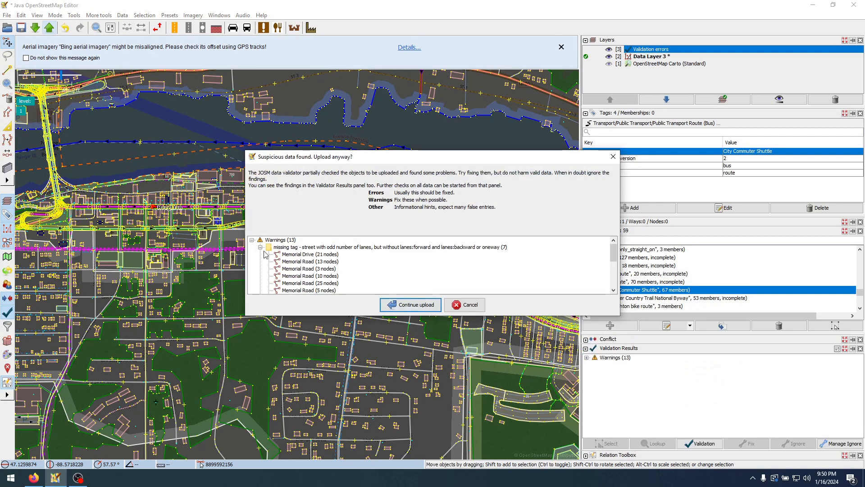
left_click(260, 247)
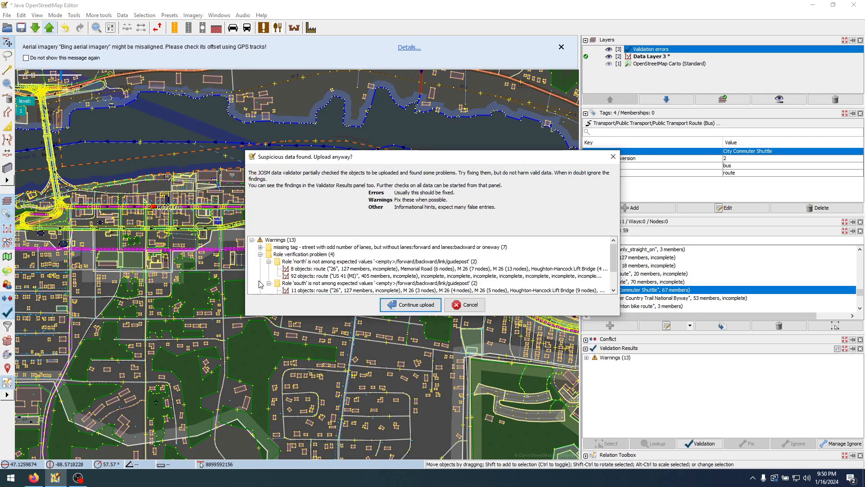
scroll(260, 284, "down", 2)
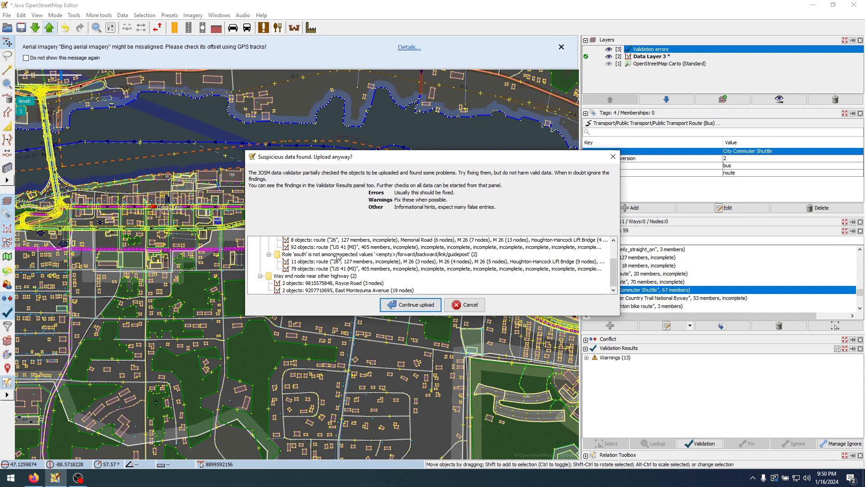
scroll(333, 276, "up", 2)
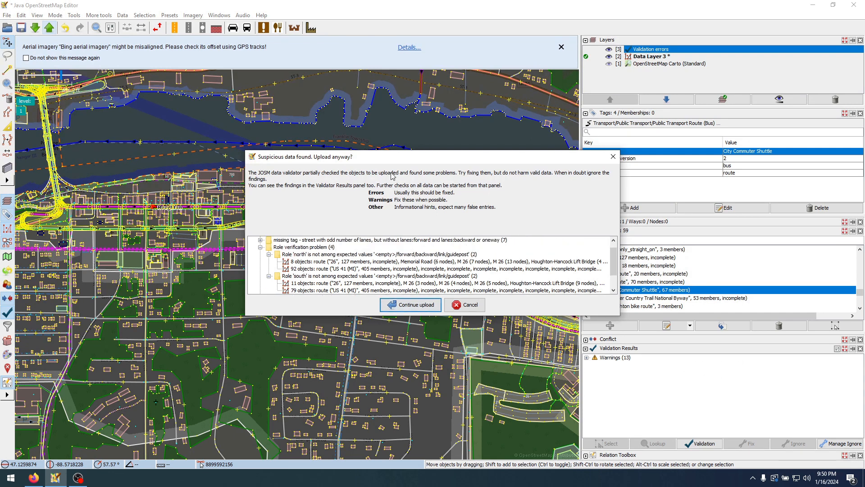
Examine the role and way-end-node warnings, including Royce Road, and reposition and enlarge the warnings dialog
left_click_drag(411, 161, 301, 164)
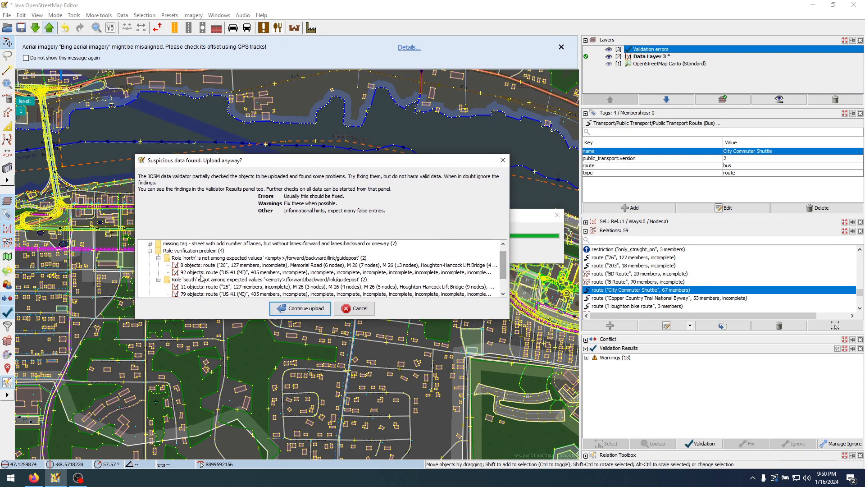
scroll(214, 273, "down", 2)
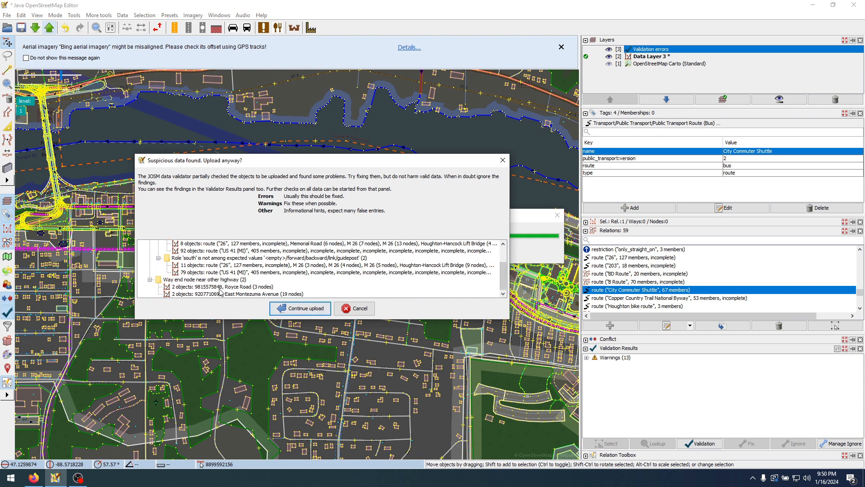
left_click(262, 287)
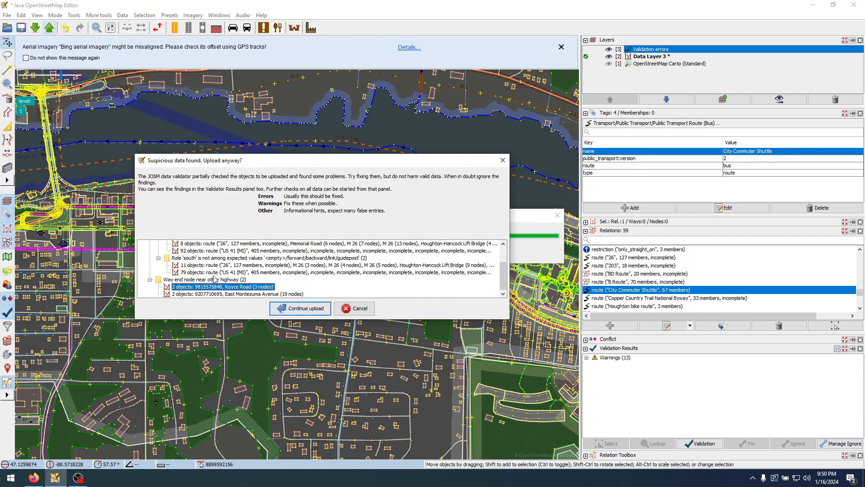
left_click_drag(342, 319, 342, 397)
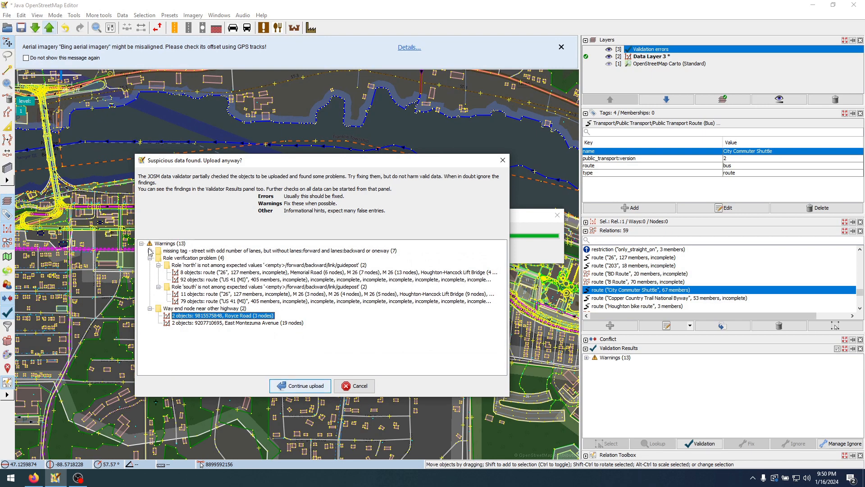
Enlarge the warnings dialog, check the Memorial Drive odd-lane warning, and continue to the upload description
left_click_drag(461, 155, 455, 70)
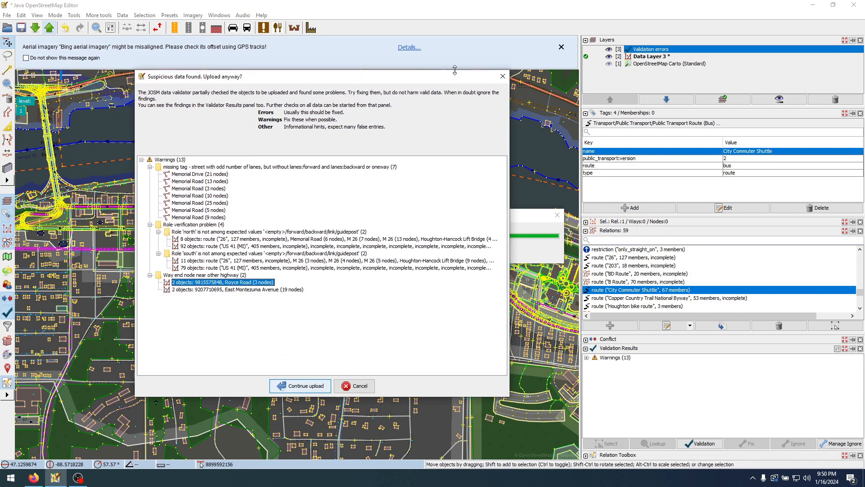
left_click(199, 175)
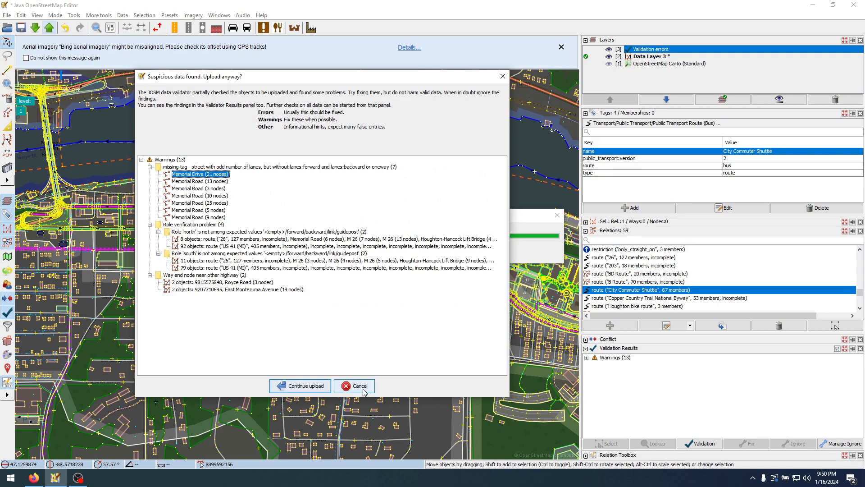
left_click(311, 386)
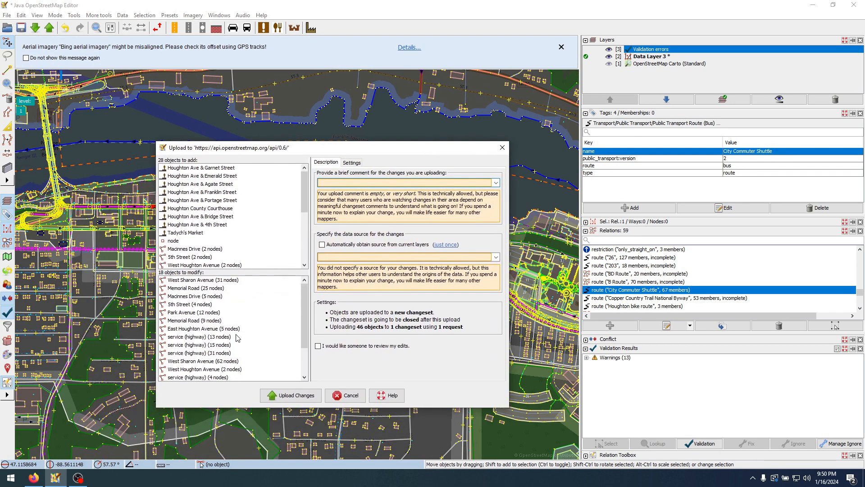
Review the list of objects to modify, including the service highways and the "26" route relation
scroll(203, 342, "down", 2)
left_click(200, 338)
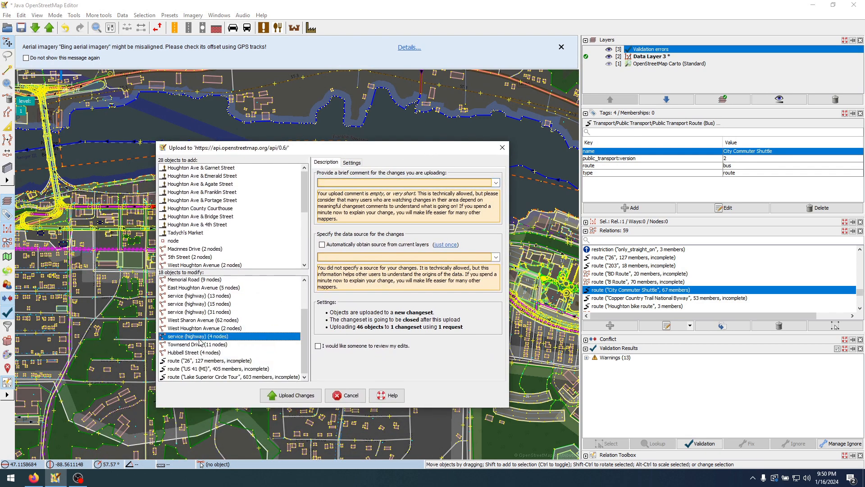
left_click_drag(200, 342, 200, 297)
left_click(208, 361)
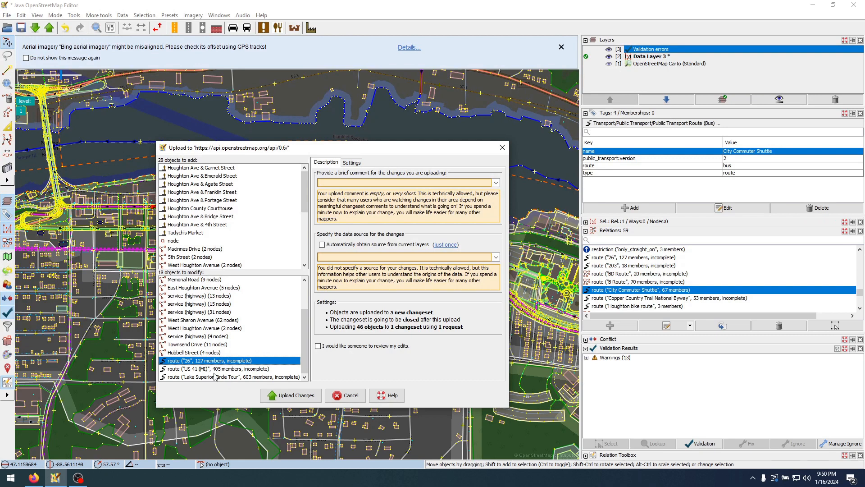
mouse_move(215, 374)
left_mouse_down()
mouse_move(226, 376)
mouse_move(228, 363)
mouse_move(231, 376)
mouse_move(224, 361)
left_mouse_up()
scroll(221, 360, "up", 2)
scroll(225, 365, "down", 2)
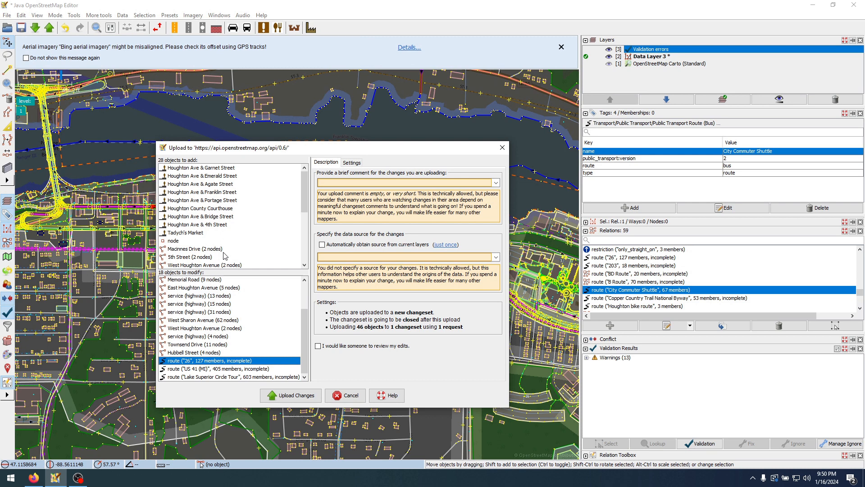
Review the objects to add, from the Houghton Ave stops to the City Commuter Shuttle route, and cancel the upload
left_click(217, 168)
scroll(194, 236, "down", 5)
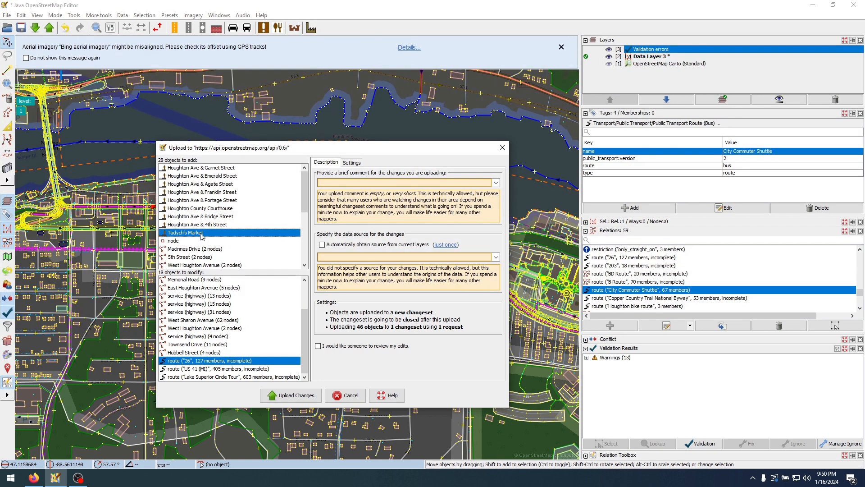
left_click(217, 266)
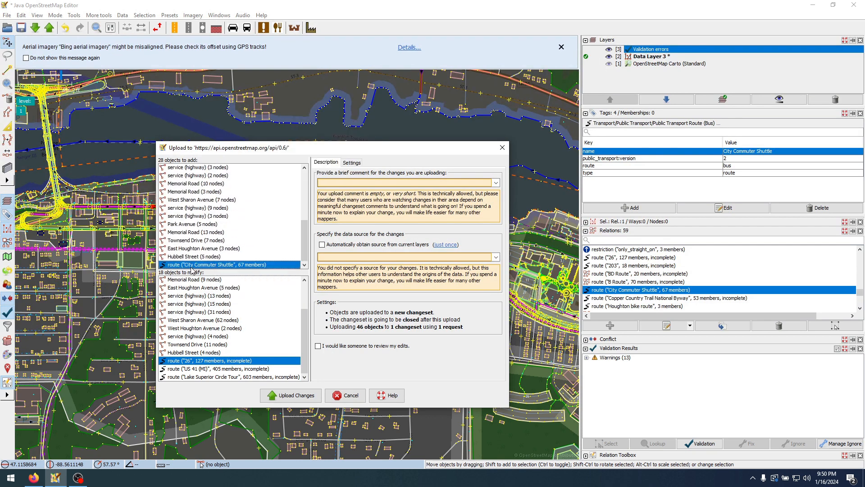
scroll(218, 268, "up", 5)
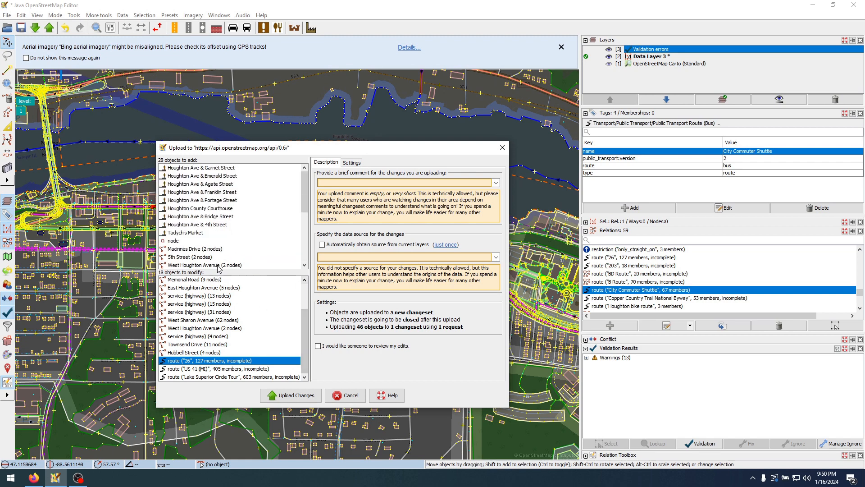
left_click(345, 396)
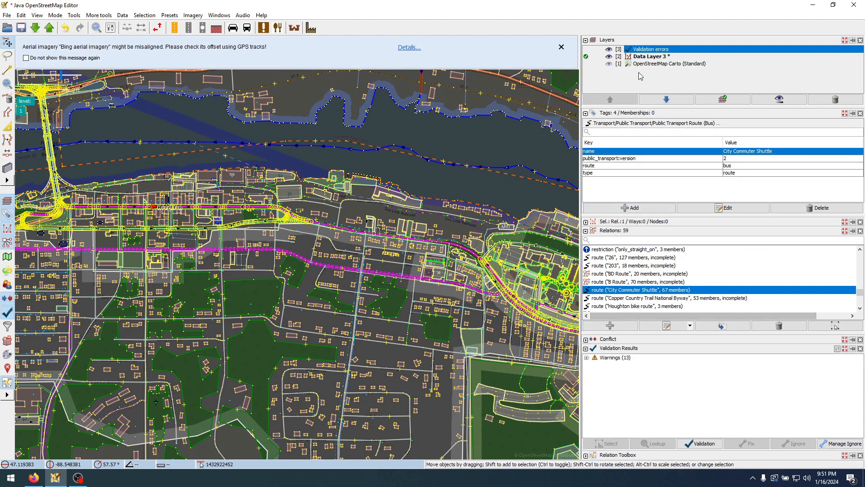
Delete the Validation errors layer and Data Layer 3, discarding the unsaved changes without uploading
right_click(647, 52)
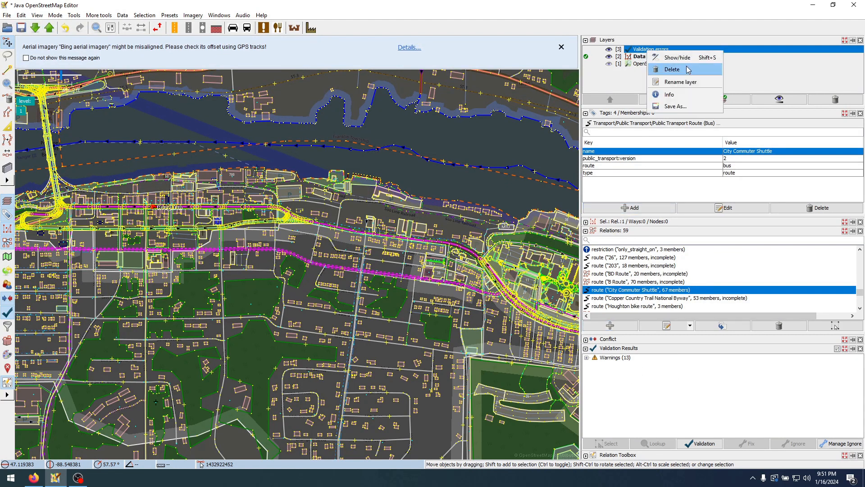
left_click(667, 70)
right_click(648, 50)
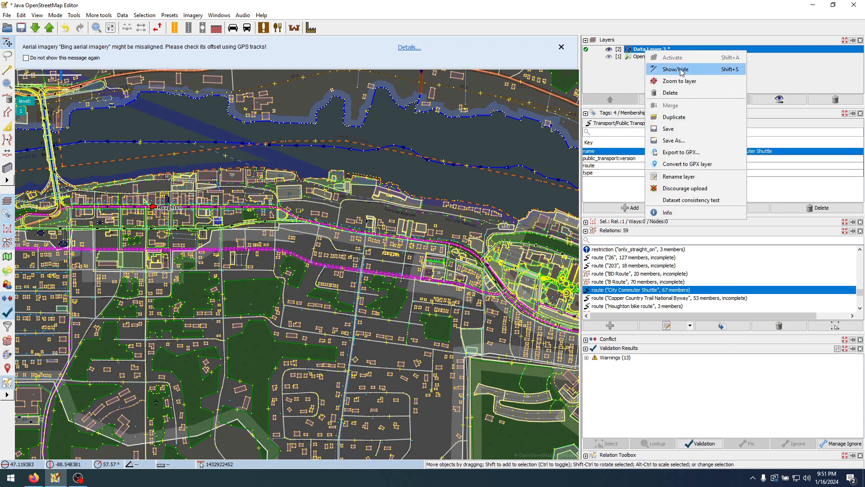
left_click(687, 94)
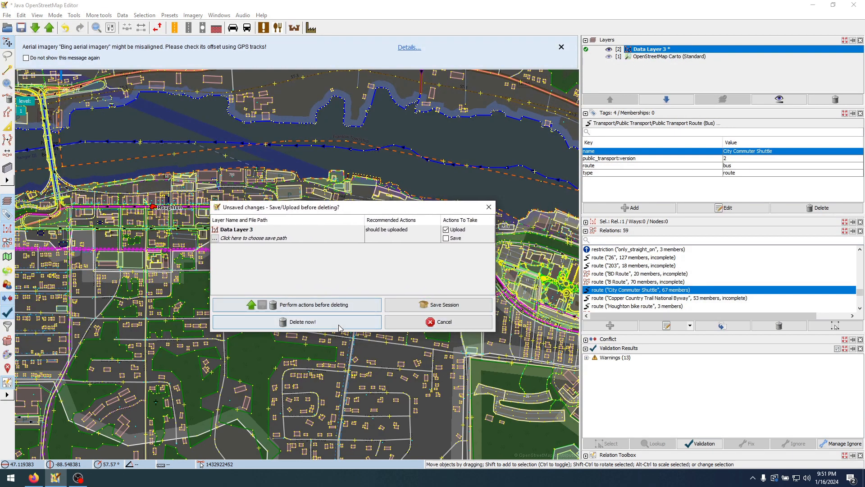
left_click(338, 321)
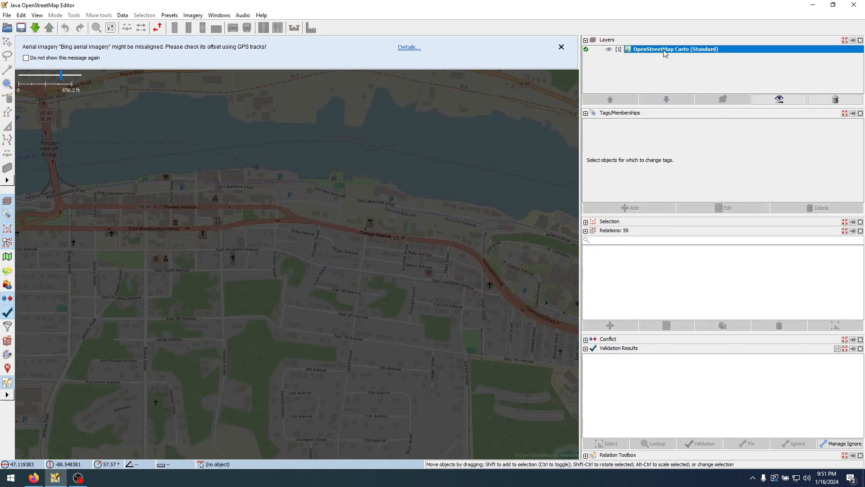
Raise the OpenStreetMap Carto layer's opacity to 100% and dismiss the imagery misalignment notice
left_click(790, 100)
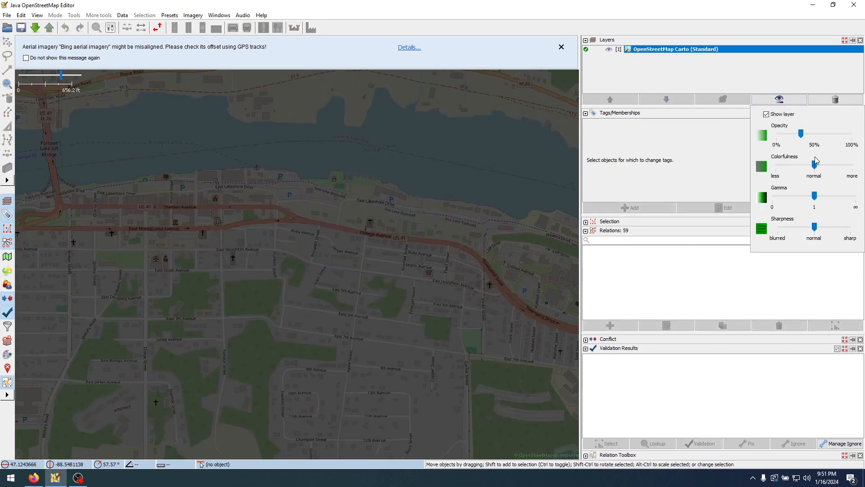
left_click_drag(801, 133, 852, 137)
left_click(335, 156)
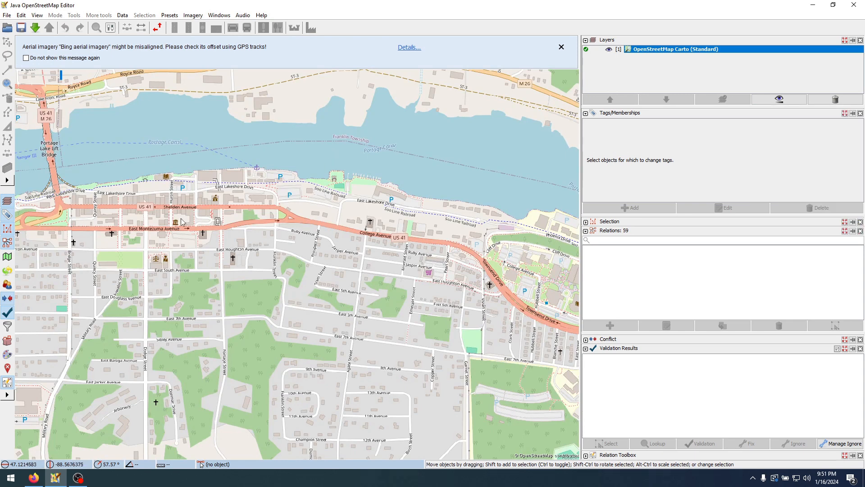
left_click(561, 48)
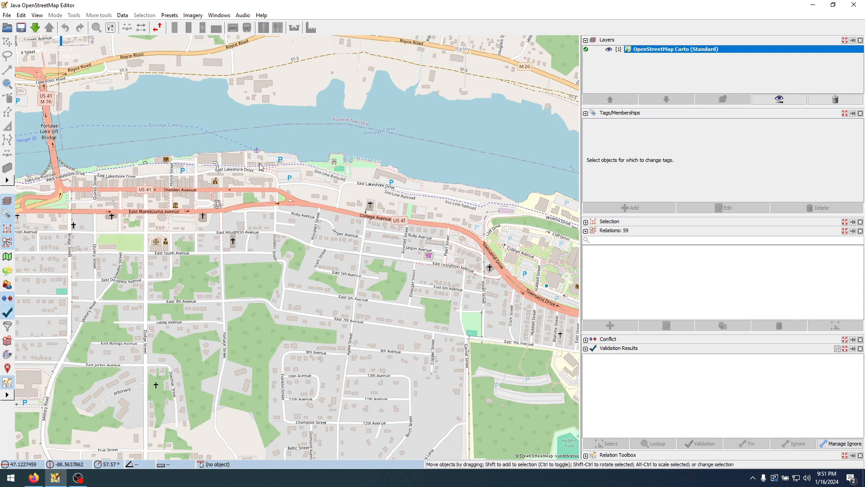
Bring Rhode Island and the Providence area into view on the map
scroll(261, 167, "down", 8)
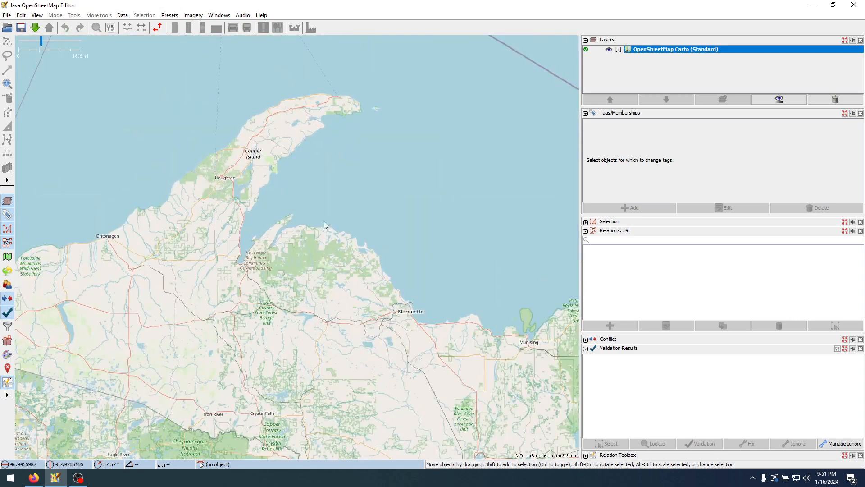
scroll(274, 197, "down", 5)
scroll(330, 232, "up", 6)
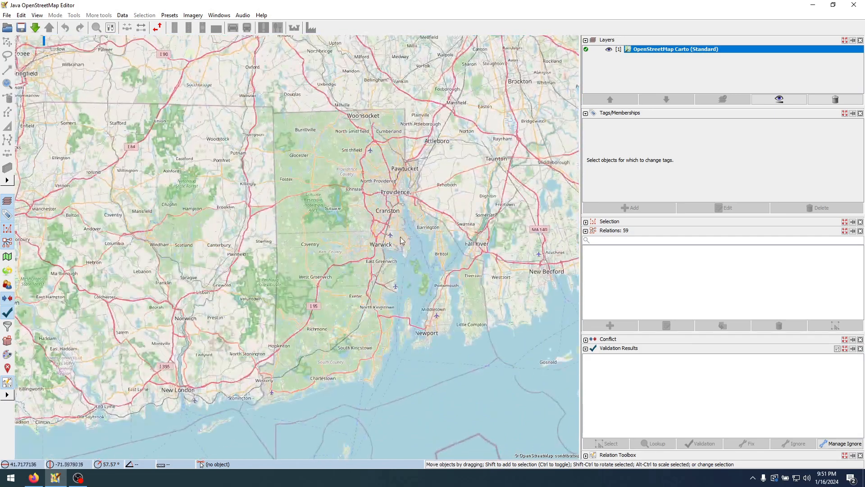
left_click_drag(397, 237, 349, 216)
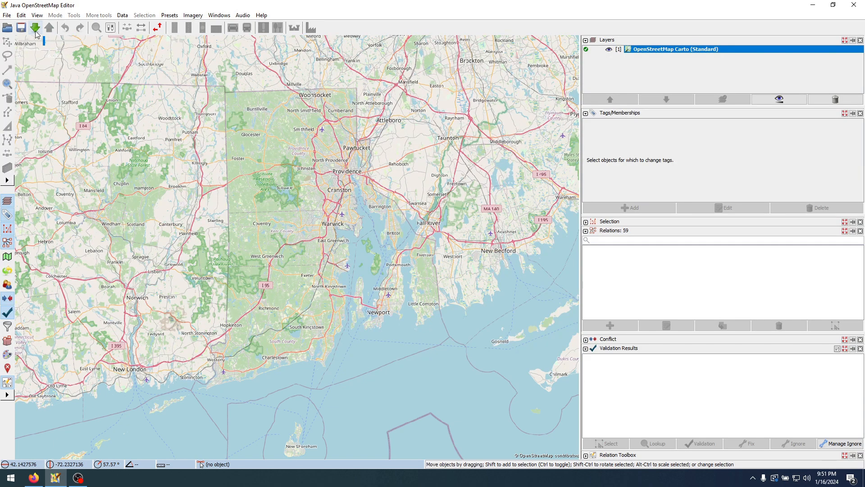
Try to download OpenStreetMap data directly for a box covering Rhode Island, and dismiss the resulting message
left_click(36, 32)
scroll(412, 238, "up", 1)
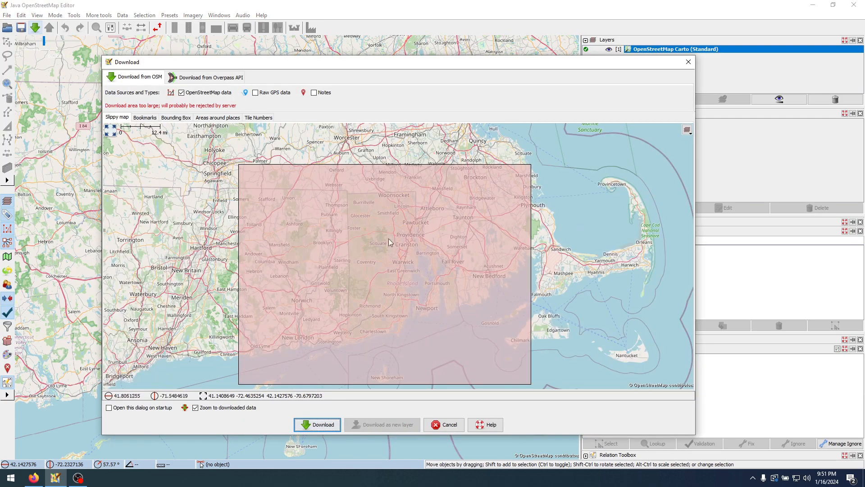
left_click_drag(335, 182, 474, 352)
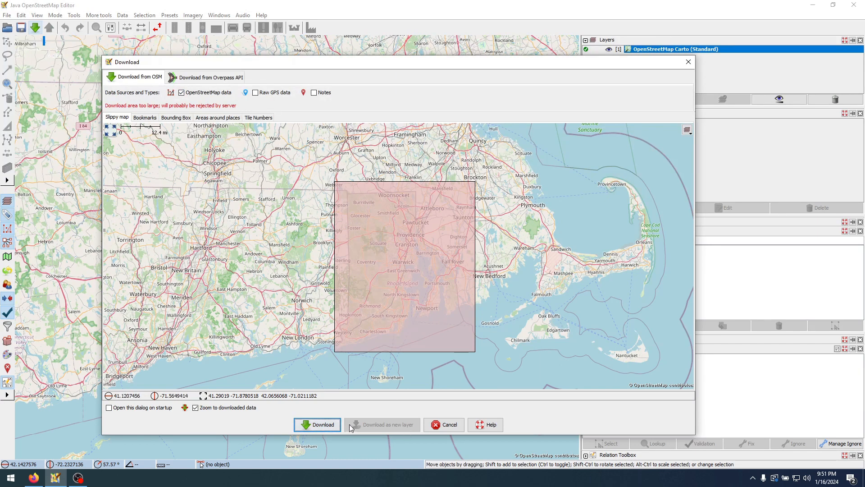
left_click(329, 425)
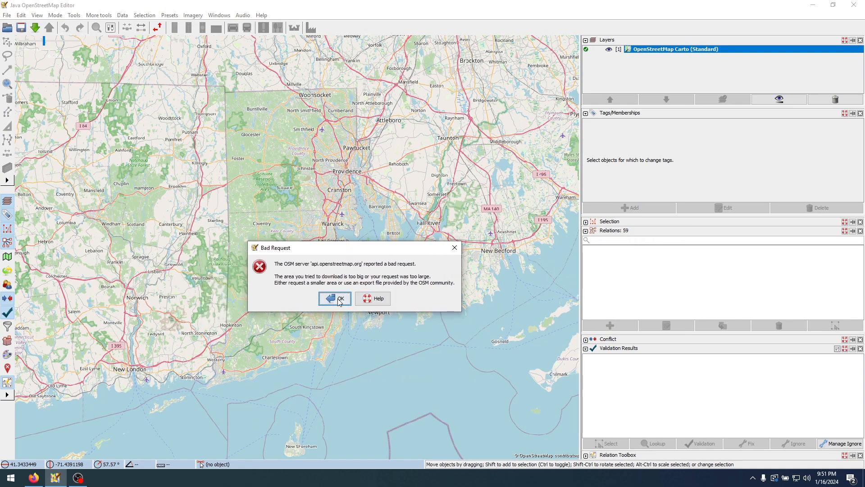
left_click(340, 302)
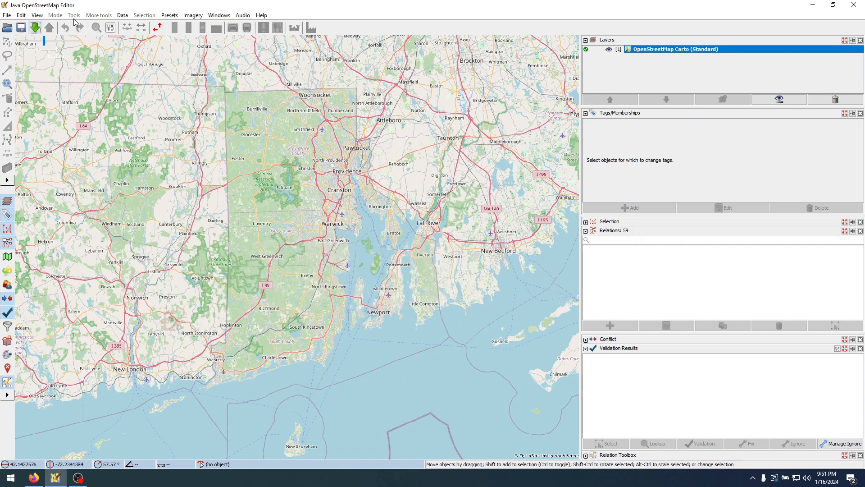
View the Overpass API query for the RIPTA network in the download options, and close them without downloading
left_click(34, 28)
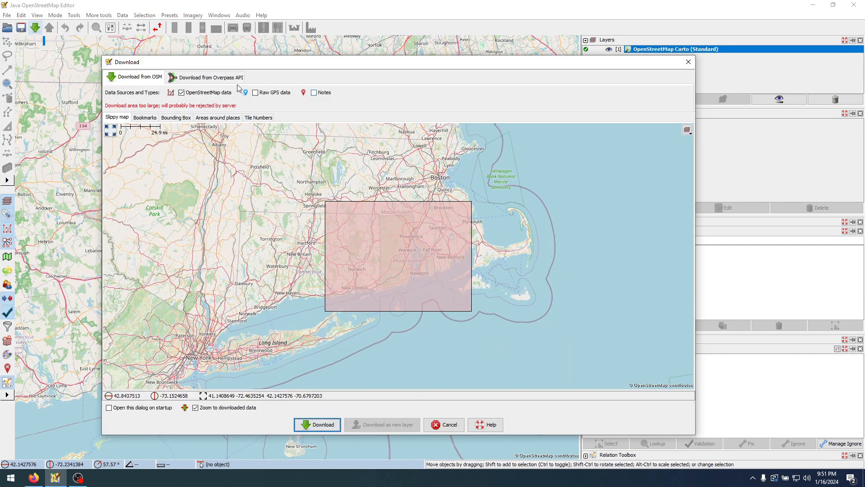
left_click(212, 77)
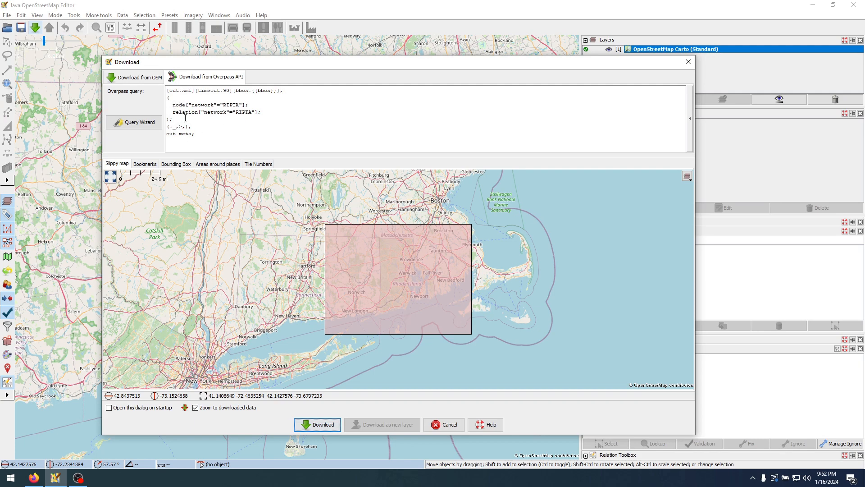
left_click(688, 63)
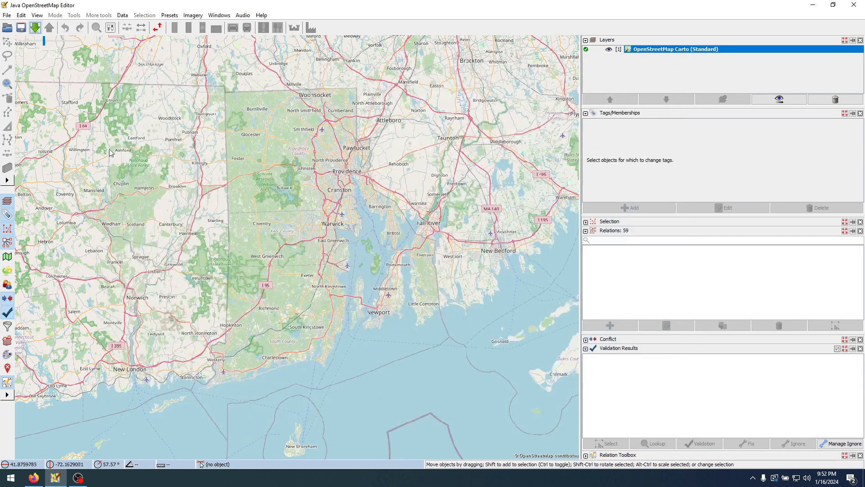
Open the preferences, switch to Firefox, search for "josm expert mode" in a new tab and open the JOSM wiki's ExpertMode page
left_click(21, 15)
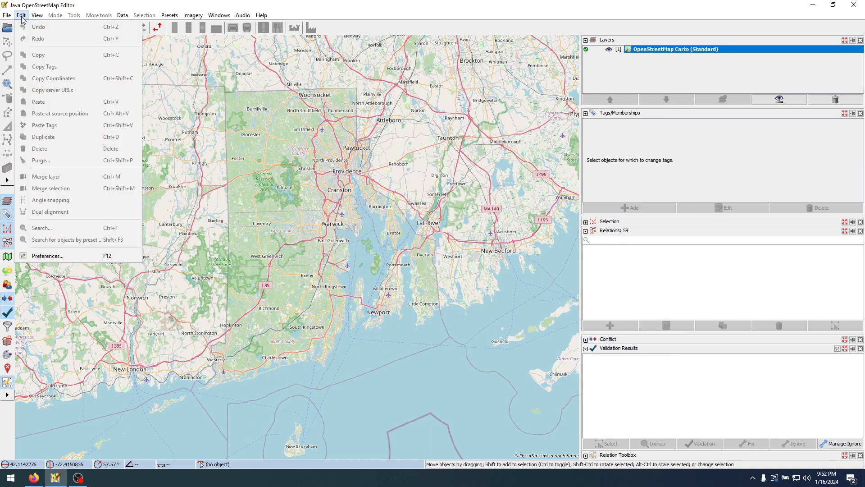
left_click(49, 256)
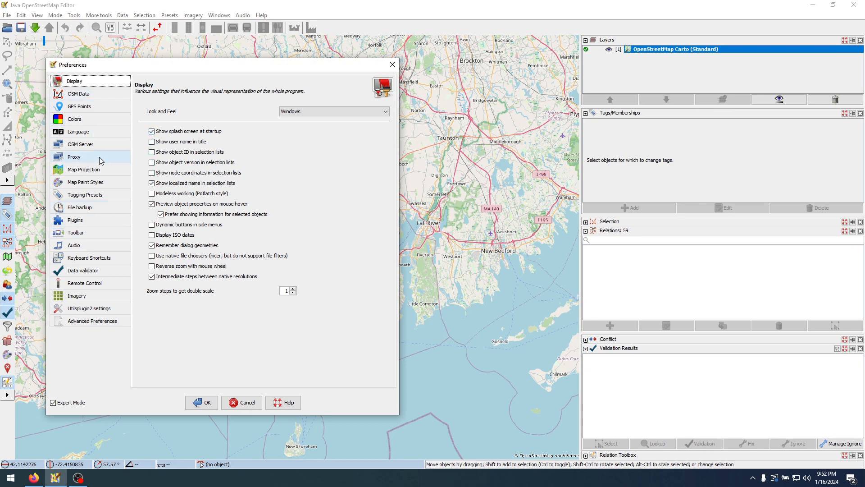
mouse_move(34, 478)
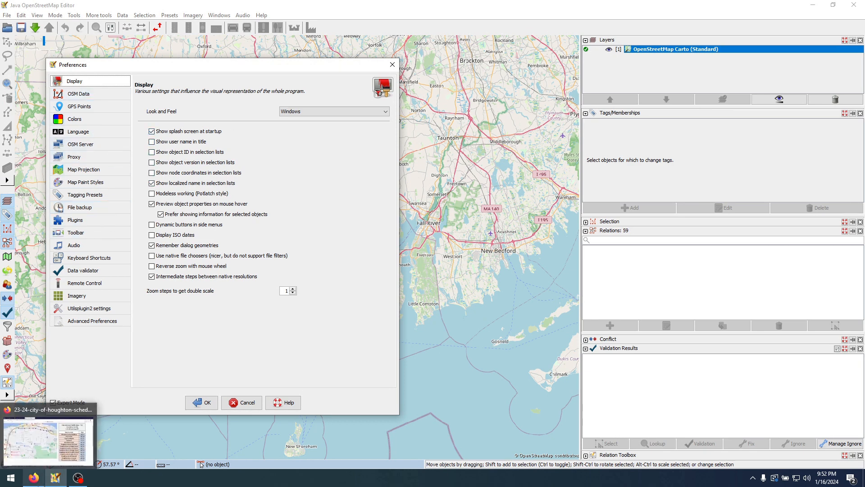
left_click(48, 439)
key("ctrl+t")
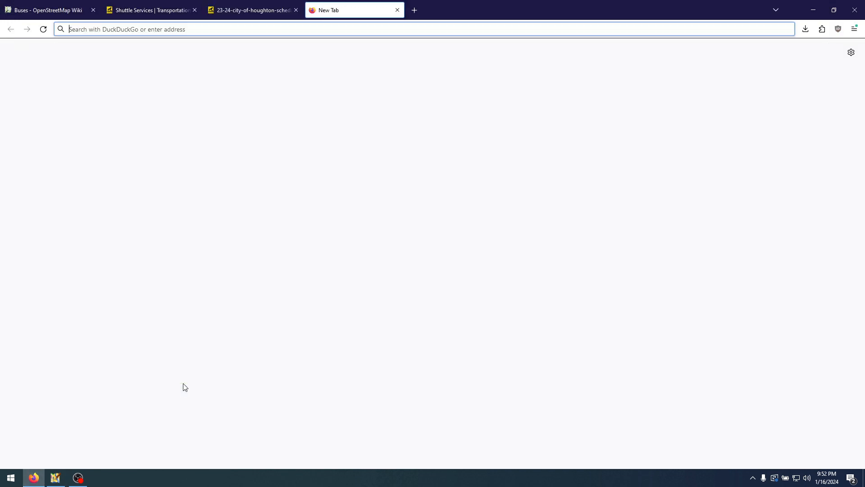
type("josm expert mode")
key("Return")
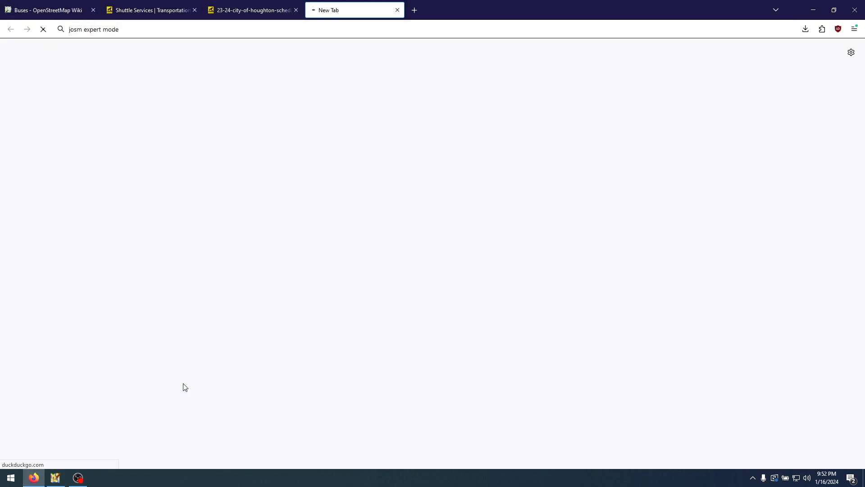
left_click(163, 132)
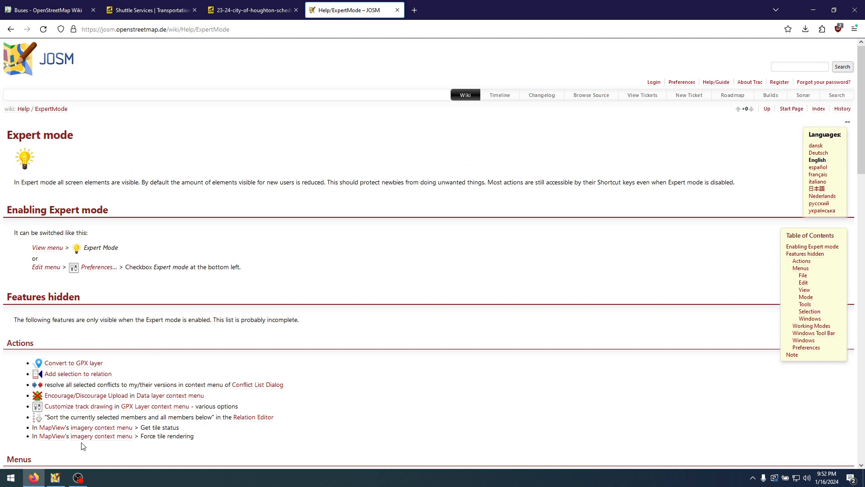
Switch back to JOSM and accept the preferences with Expert Mode enabled
left_click(55, 477)
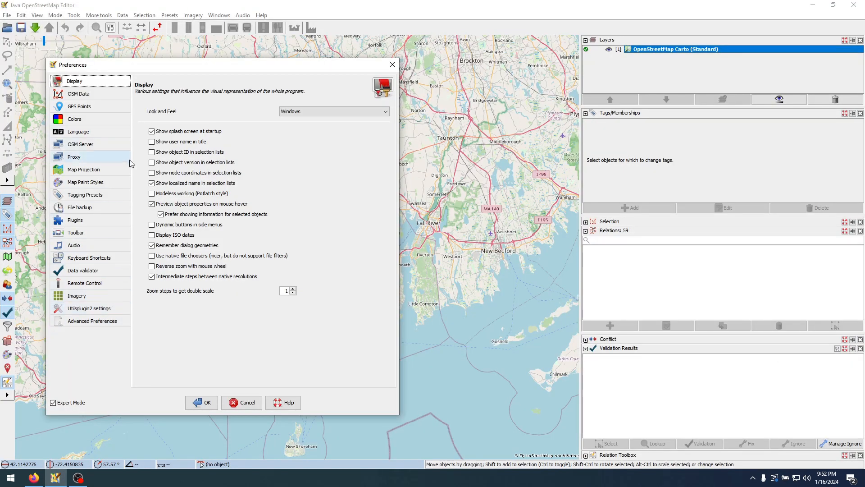
left_click(54, 404)
left_click(55, 404)
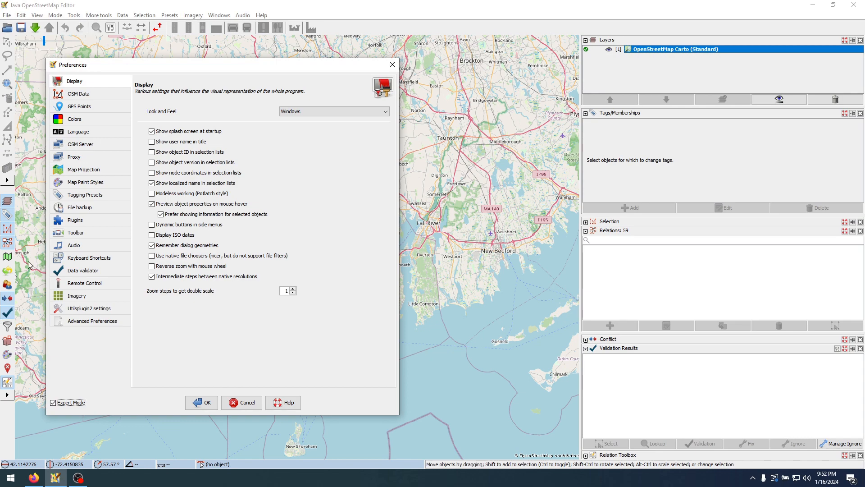
left_click(203, 402)
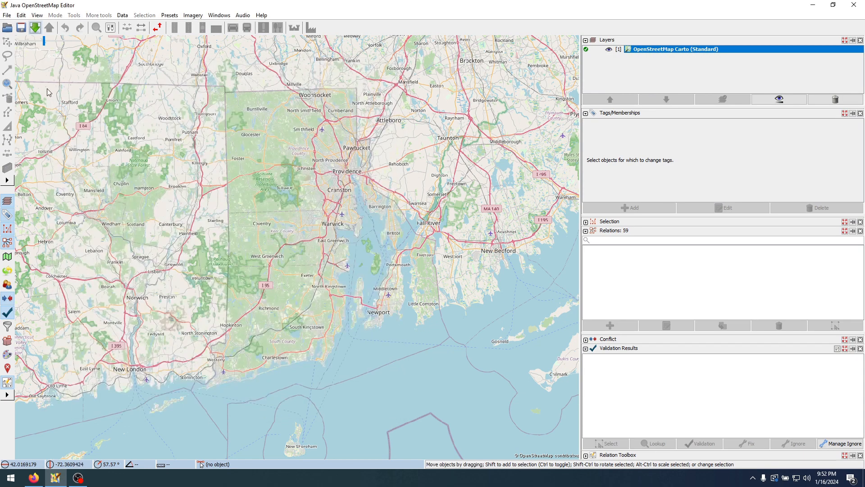
Download the nodes and relations with network RIPTA through the Overpass API for a box covering Rhode Island
left_click(36, 28)
scroll(361, 241, "up", 2)
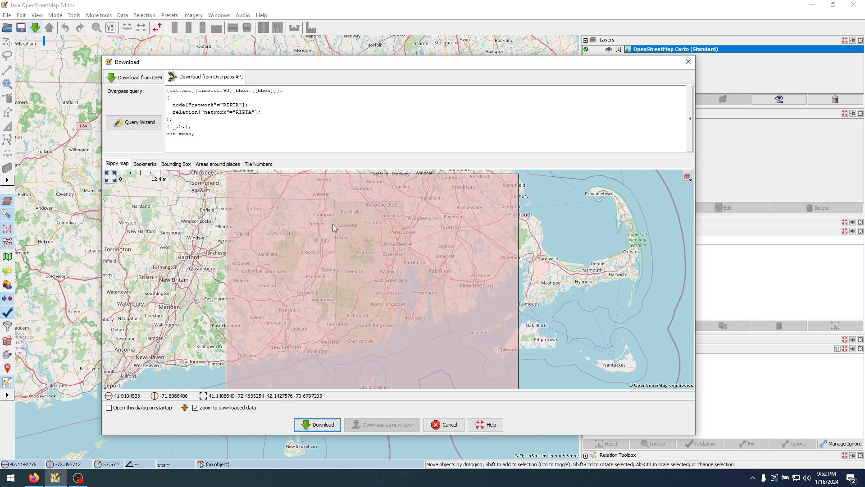
left_click_drag(320, 190, 463, 358)
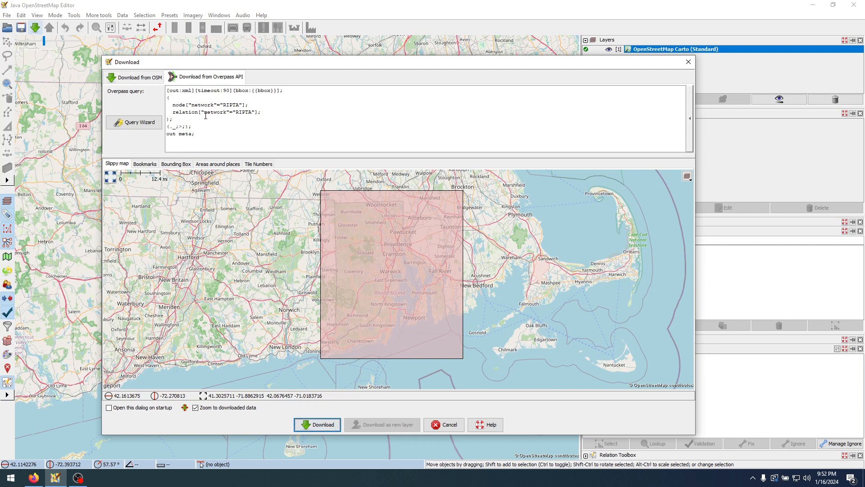
double_click(232, 105)
double_click(239, 113)
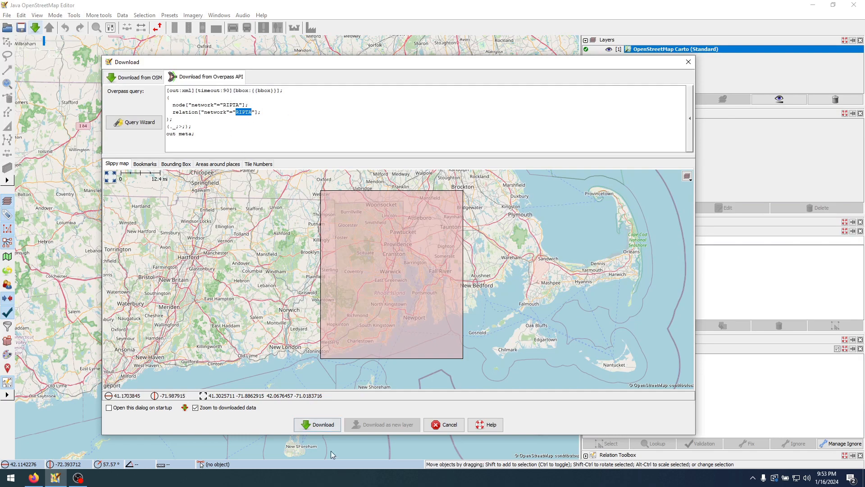
left_click(317, 425)
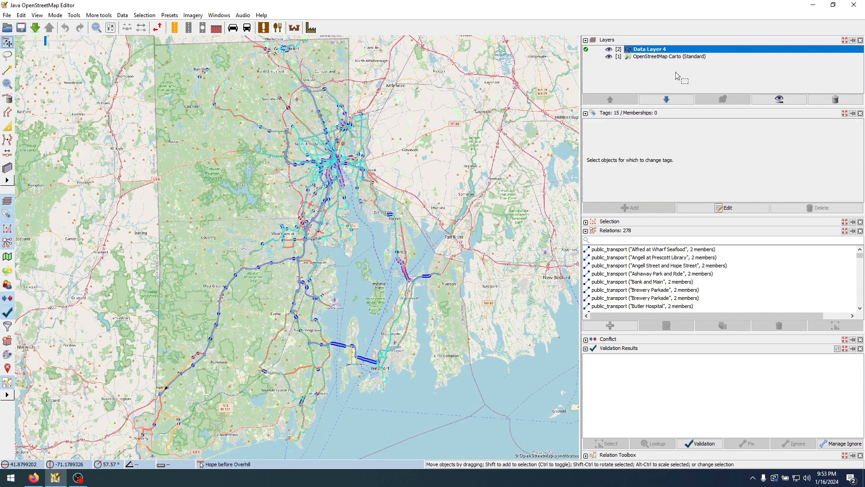
Dim the OpenStreetMap Carto background layer by lowering its opacity close to 0%
left_click(663, 56)
left_click(779, 99)
left_click_drag(852, 133, 787, 142)
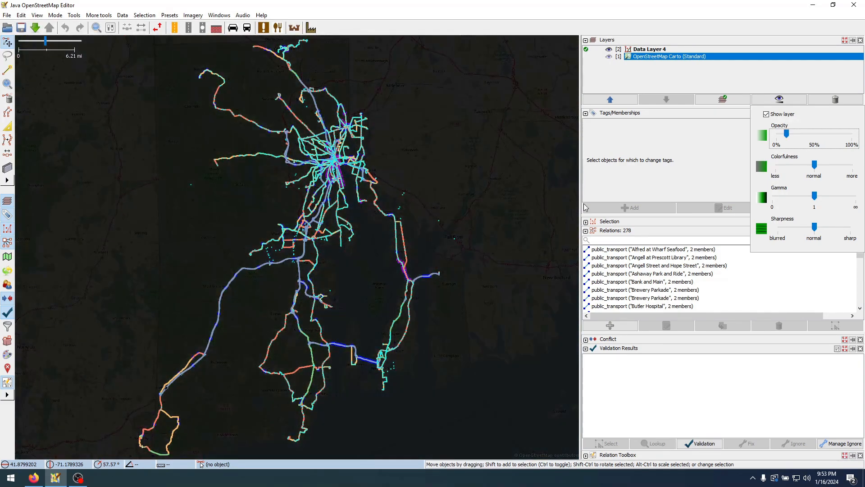
left_click(436, 179)
Examine the RIPTA route lines and the separate bus stops west of East Greenwich
scroll(396, 219, "down", 3)
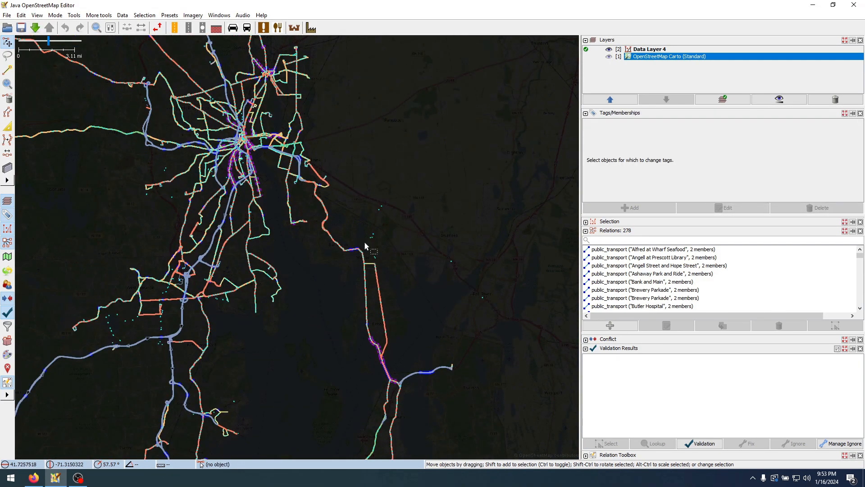
scroll(125, 334, "up", 5)
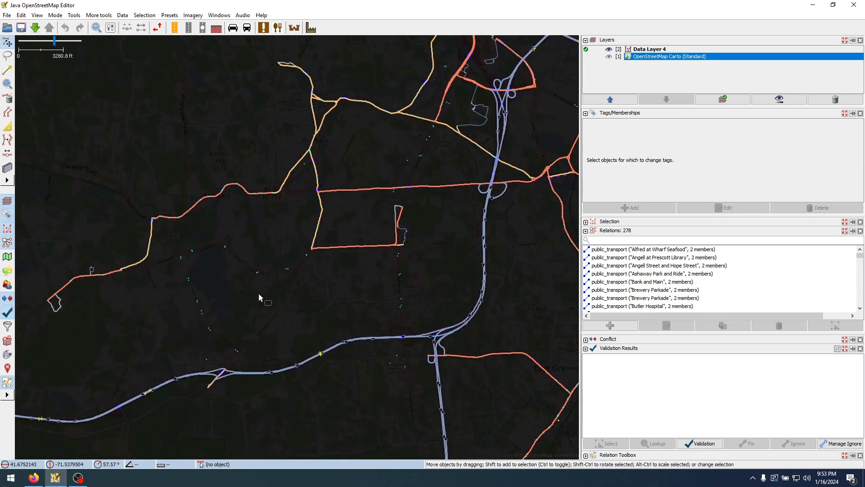
scroll(260, 294, "up", 2)
left_click(354, 215)
left_click(347, 229)
left_click(317, 244)
left_click(308, 248)
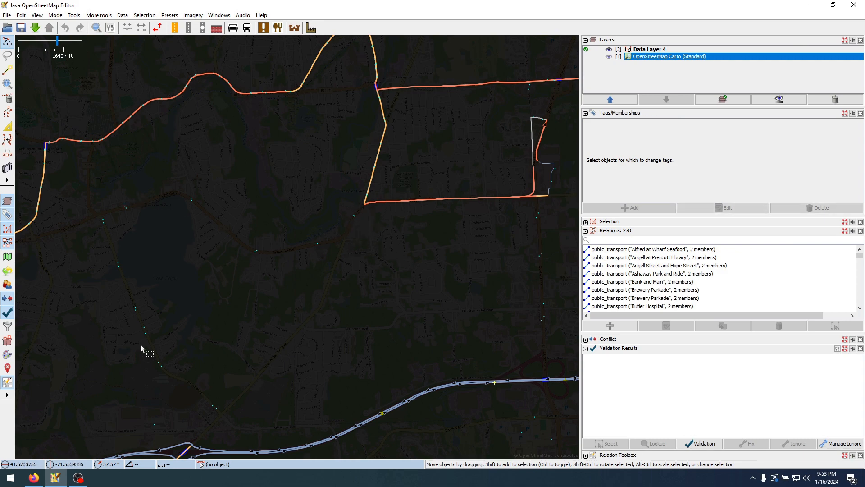
Examine the RIPTA routes around Newport, from the harbor area north to the roundabout and the service road beside it
scroll(201, 374, "down", 5)
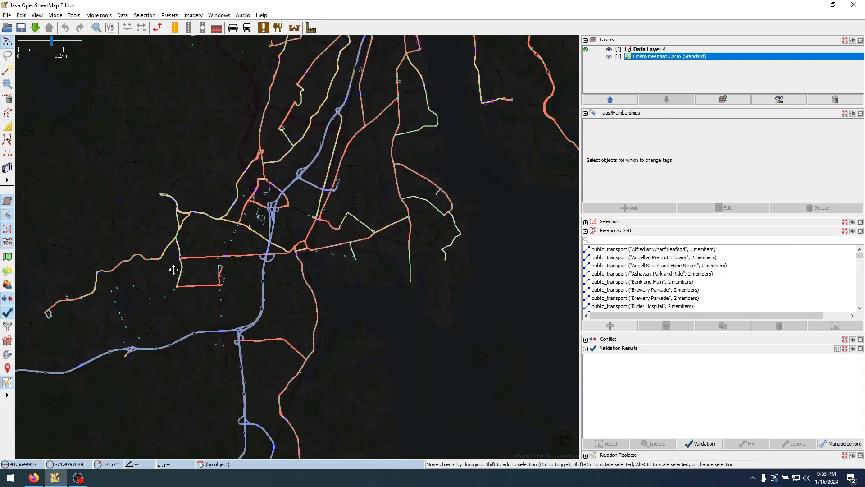
left_click_drag(173, 269, 67, 223)
left_click_drag(394, 332, 196, 168)
left_click_drag(315, 270, 379, 103)
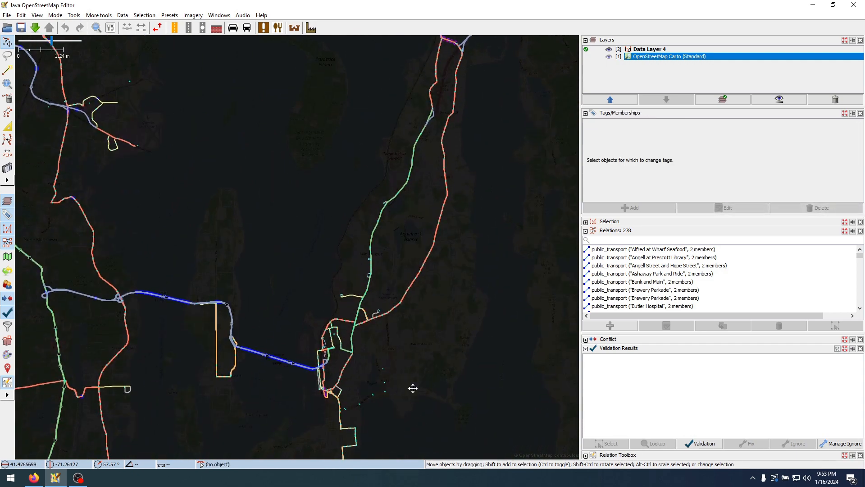
scroll(413, 388, "up", 11)
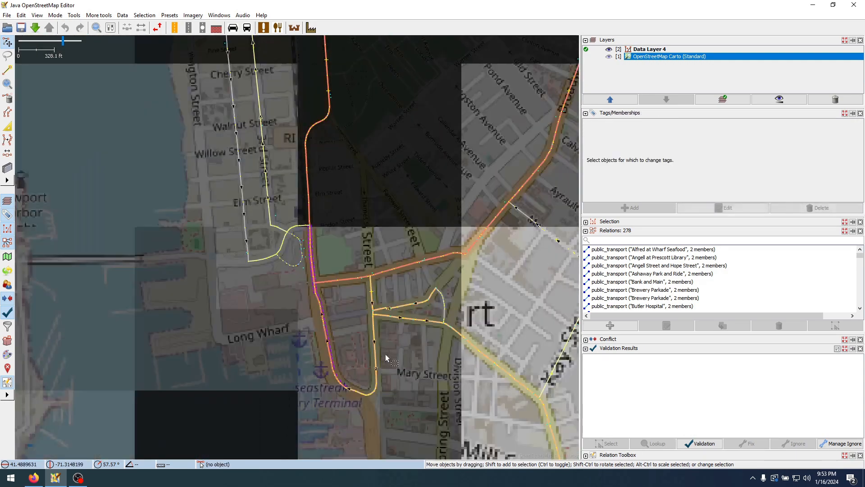
scroll(231, 279, "up", 1)
scroll(283, 304, "down", 1)
scroll(356, 250, "down", 1)
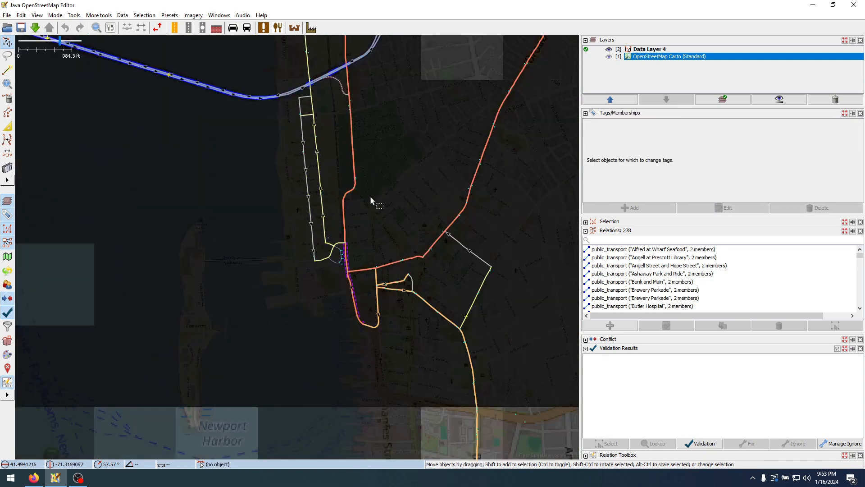
left_click_drag(369, 162, 386, 273)
left_click_drag(351, 148, 347, 239)
scroll(377, 171, "up", 1)
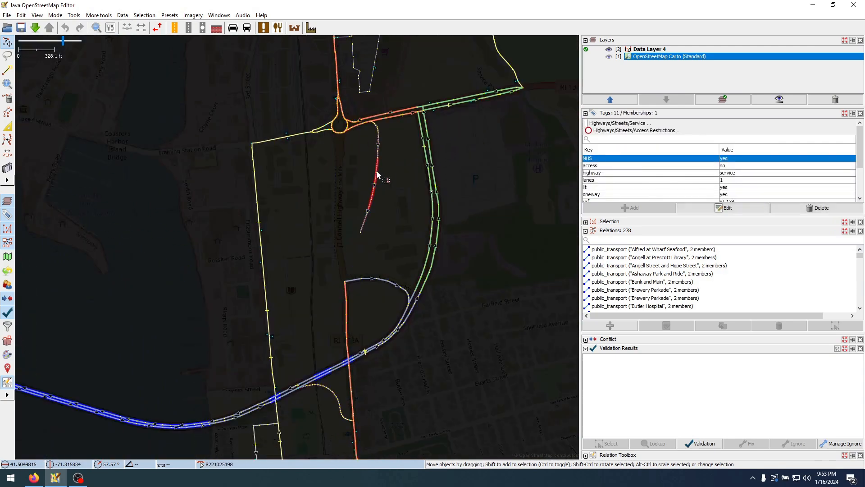
scroll(381, 197, "up", 1)
scroll(375, 238, "down", 1)
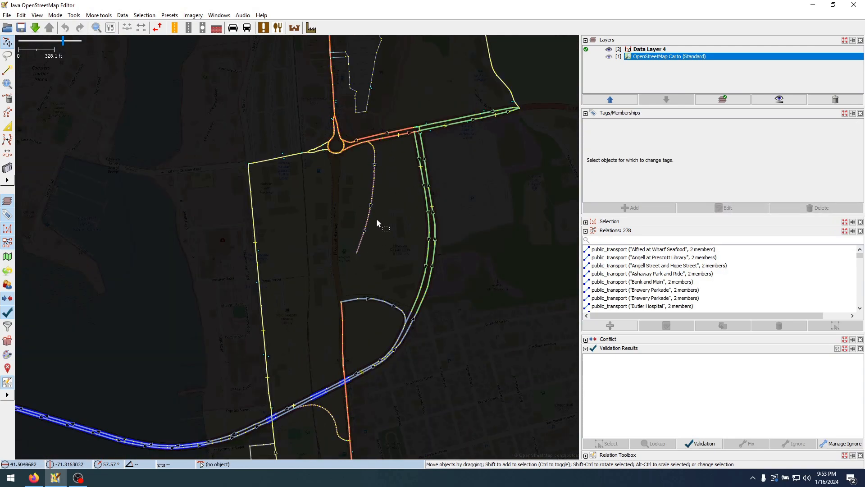
Select the service road southeast of the roundabout and open its parent route relation 64 URI for editing
left_click(374, 155)
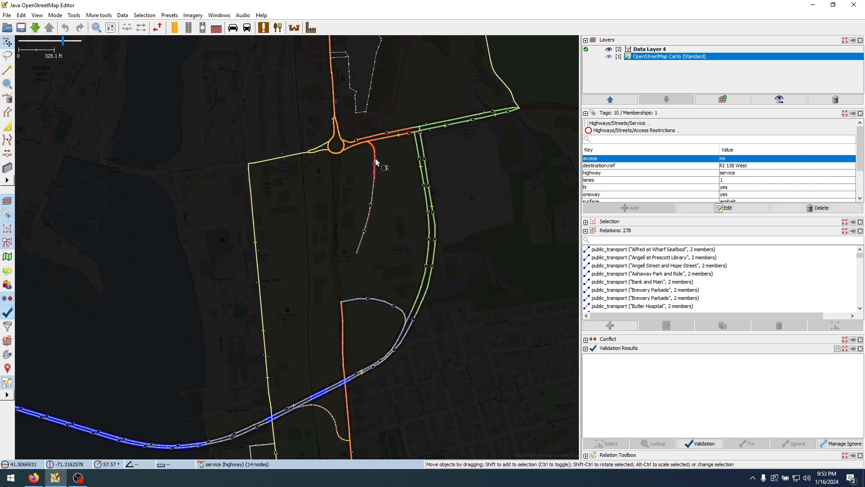
left_click(375, 161)
left_click(374, 177)
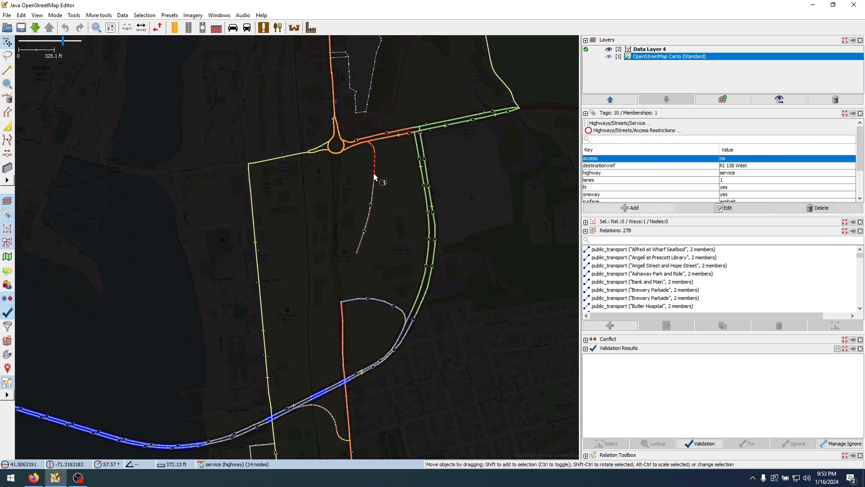
scroll(739, 181, "down", 1)
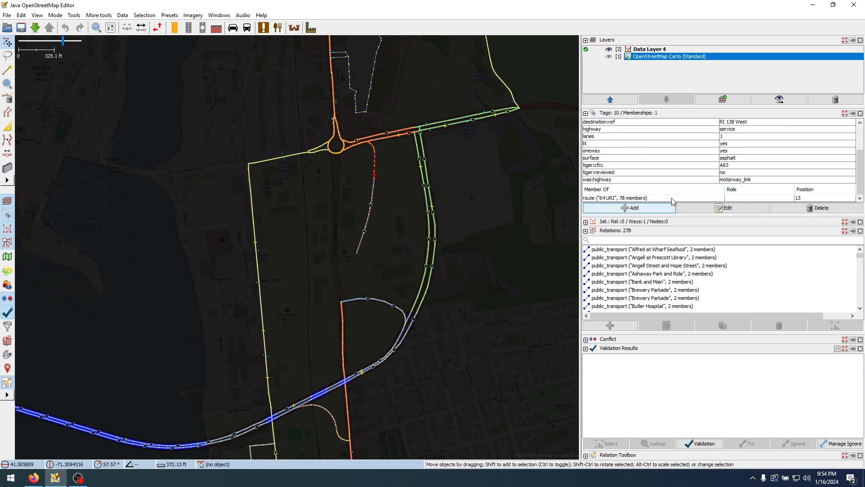
left_click(630, 199)
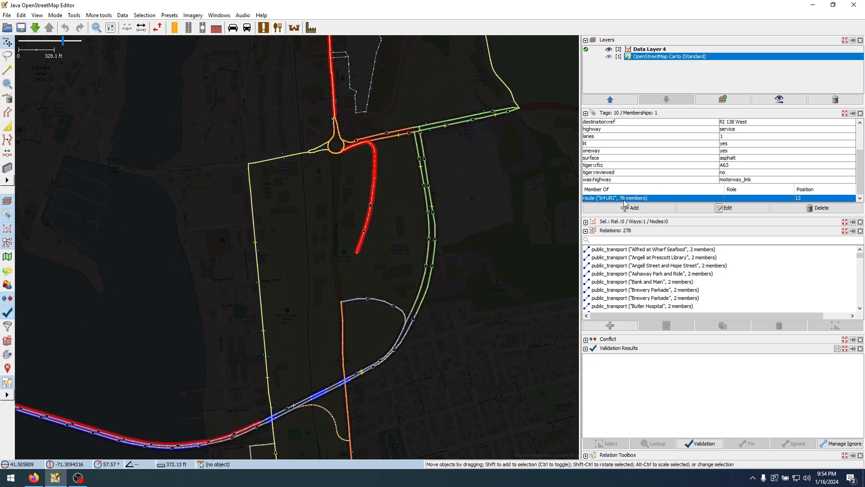
right_click(624, 203)
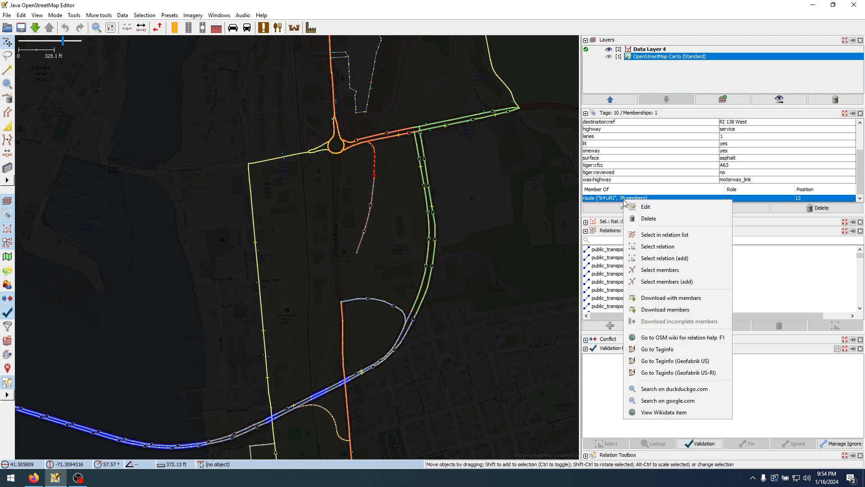
left_click(656, 209)
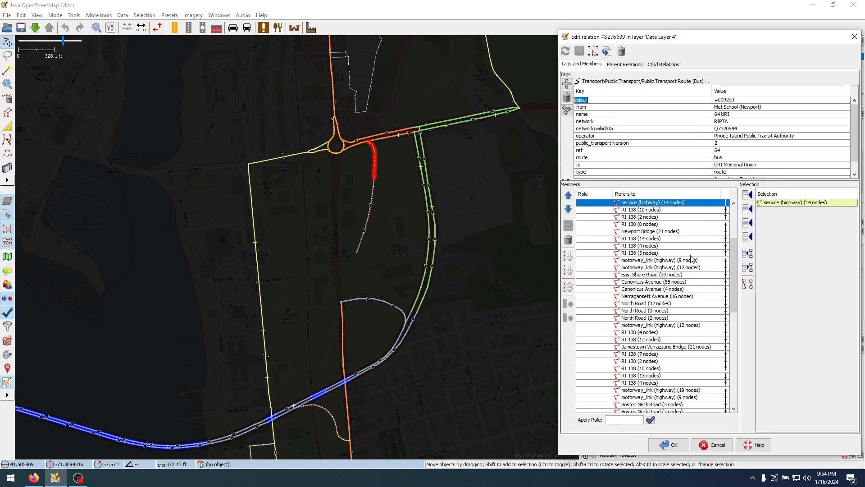
Examine the 64 URI member list down to the Lower College Road and Canonicus Avenue entries for continuity
left_click(691, 255)
left_click(678, 262)
left_click(671, 269)
scroll(673, 315, "down", 3)
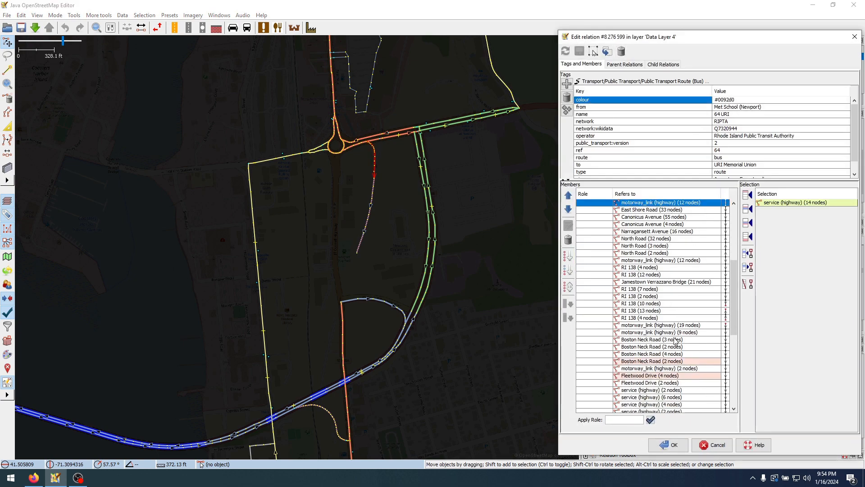
scroll(676, 351, "down", 5)
left_click(701, 394)
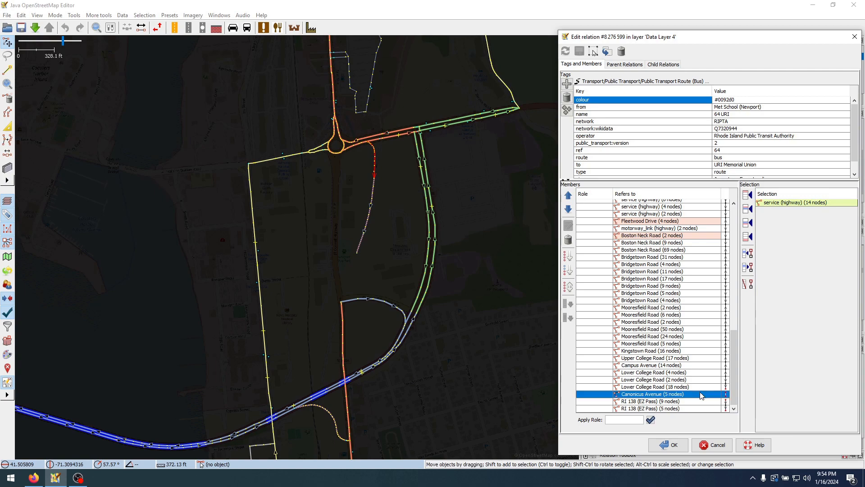
left_click(674, 387)
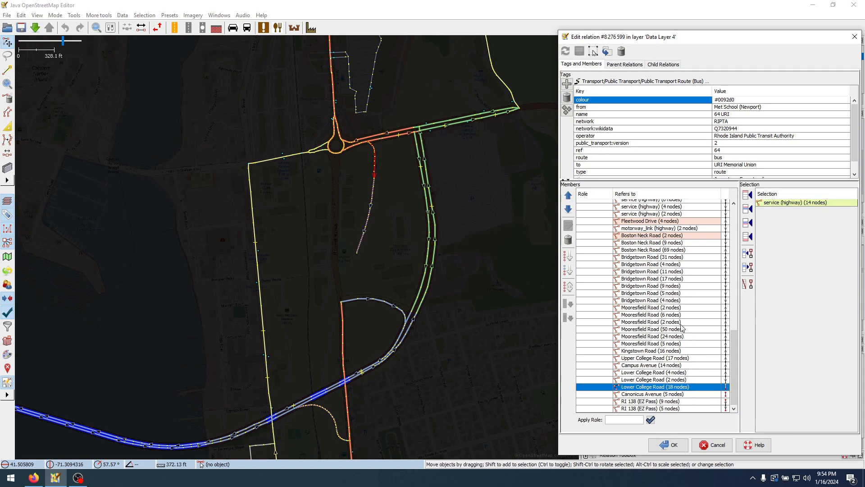
scroll(681, 327, "up", 6)
Look through the relations for other route 64 variants and open RIPTA 64 Newport/URI Kingston to Kingston Railroad Station
left_click_drag(777, 40, 480, 31)
scroll(684, 287, "down", 1)
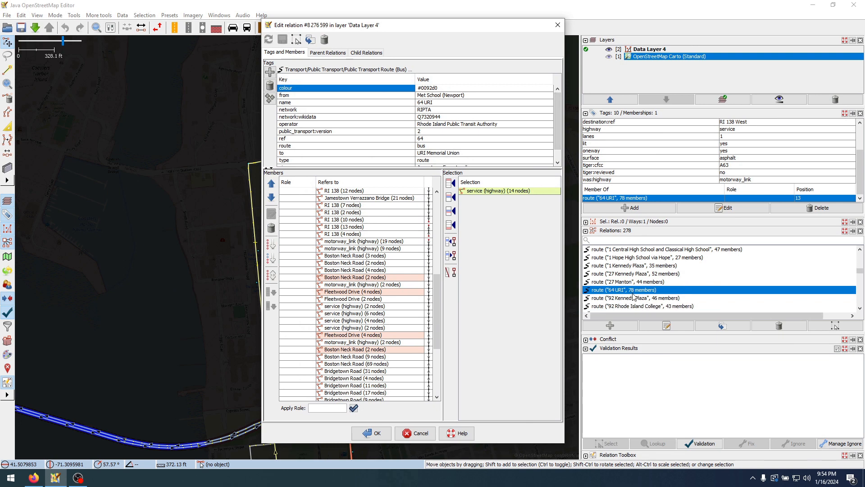
scroll(648, 298, "down", 1)
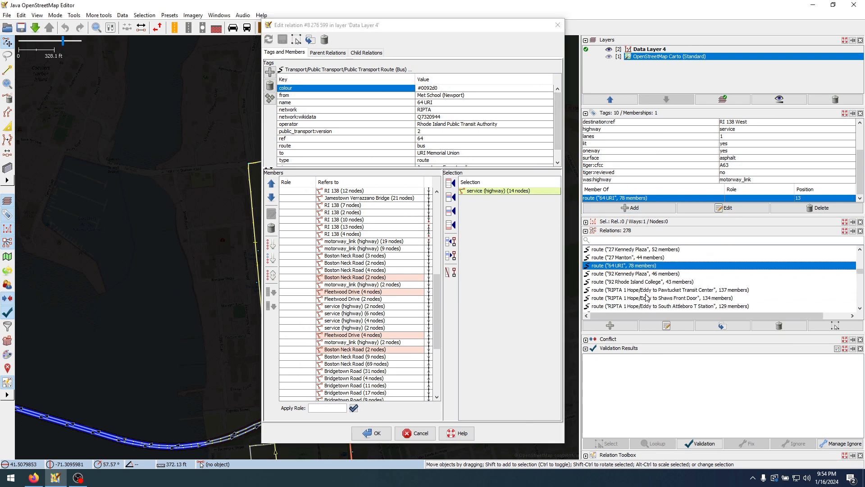
scroll(640, 276, "down", 10)
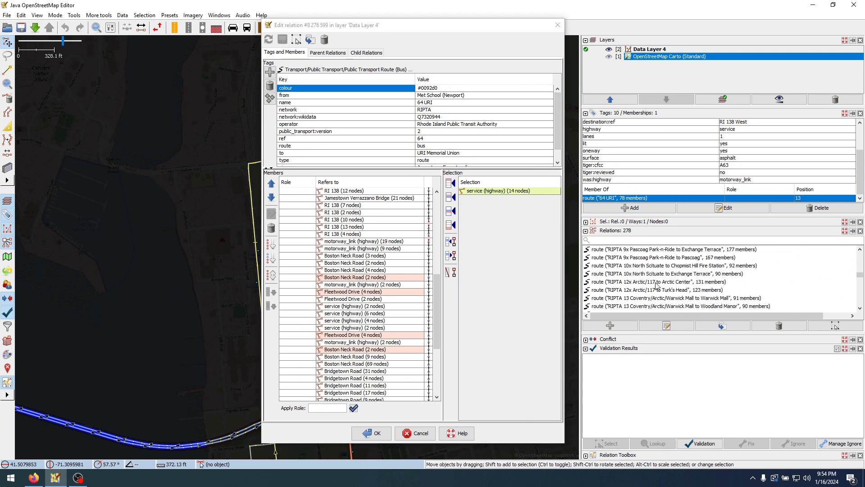
scroll(655, 283, "down", 12)
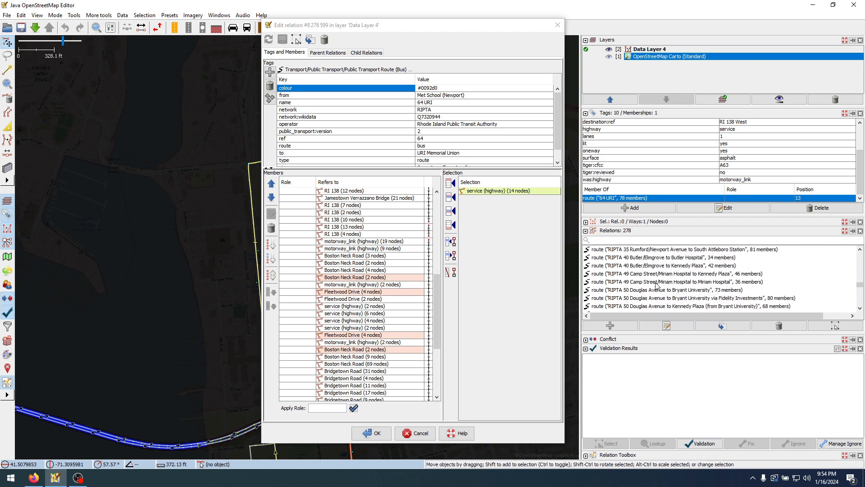
scroll(655, 295, "down", 7)
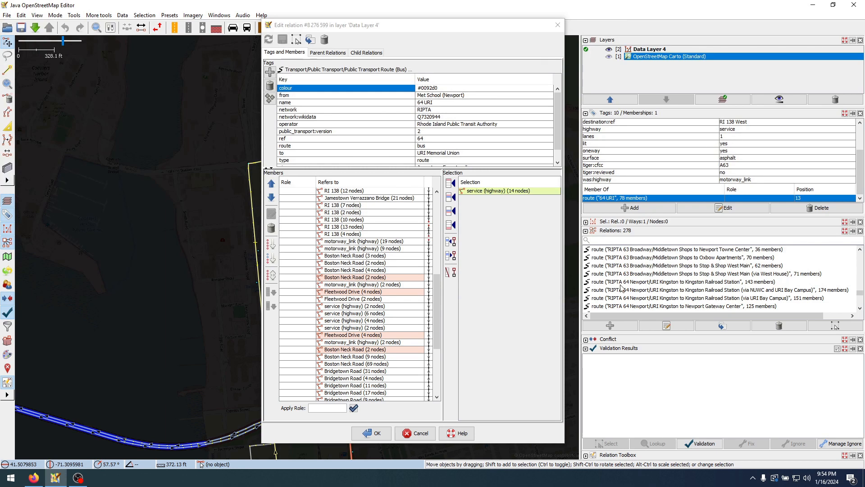
left_click(634, 291)
left_click(642, 283)
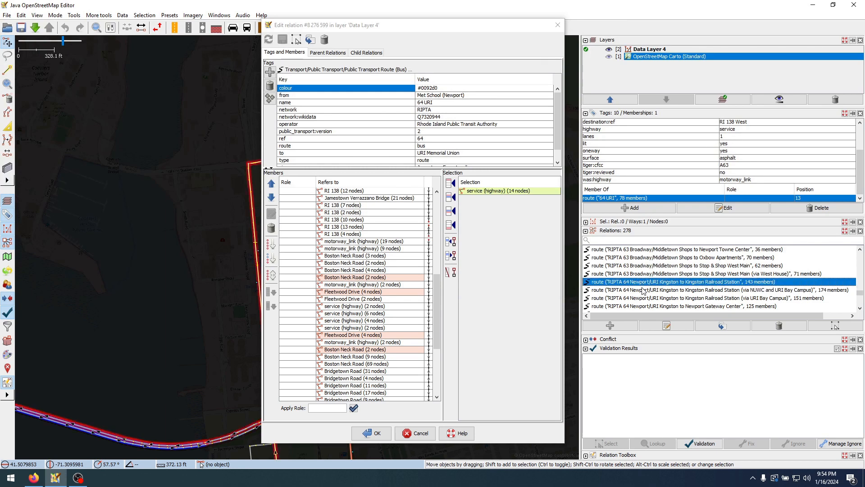
right_click(642, 283)
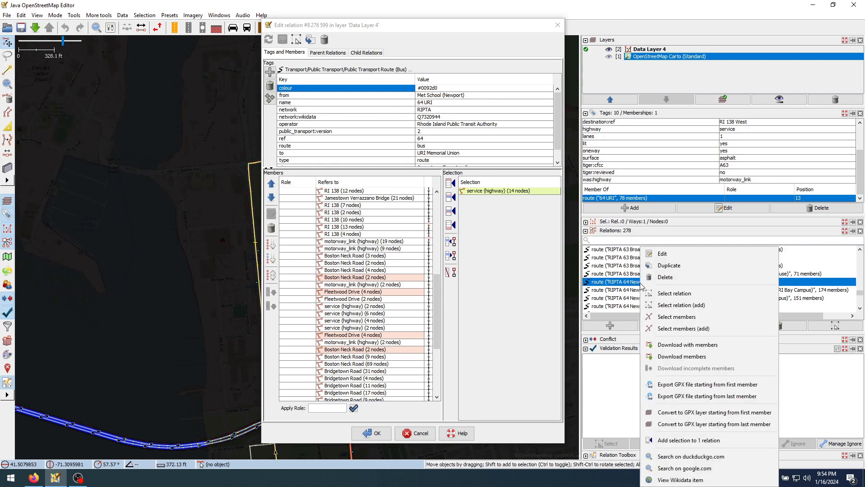
left_click(662, 254)
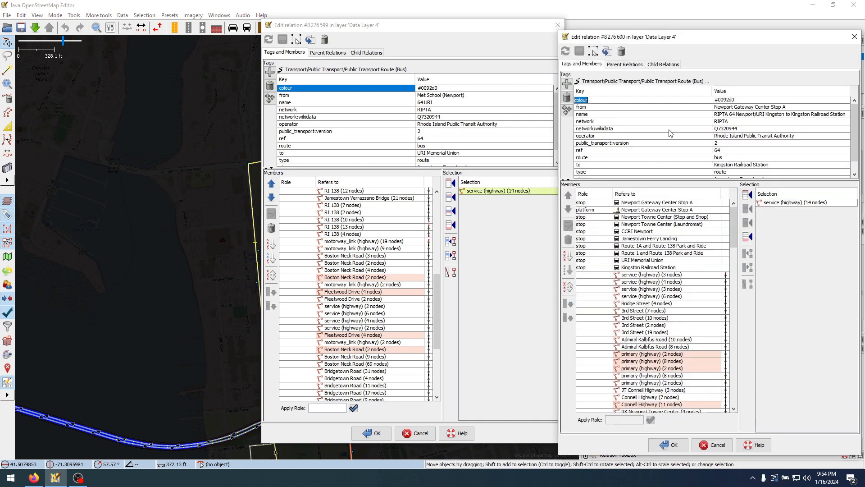
Review the members of the Kingston Railroad Station relation, close it, and return to the 64 URI relation editor
scroll(669, 321, "down", 5)
scroll(669, 321, "down", 10)
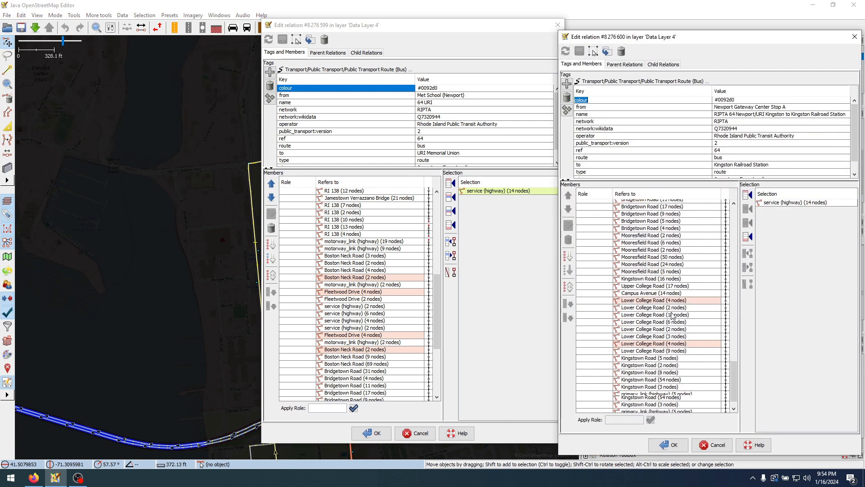
left_click(858, 38)
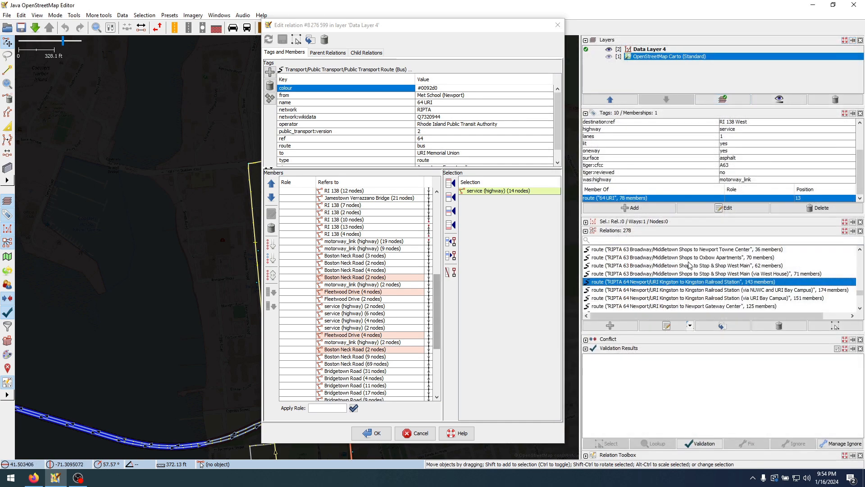
scroll(680, 299, "up", 5)
scroll(680, 300, "up", 5)
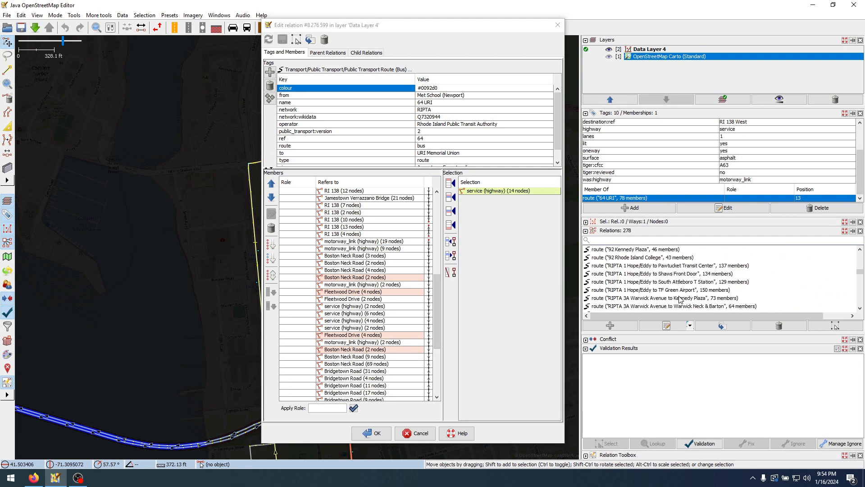
left_click_drag(478, 24, 770, 32)
Zoom the map to the Girard Avenue member of 64 URI and inspect the route's start at Met School (Newport)
scroll(676, 248, "up", 10)
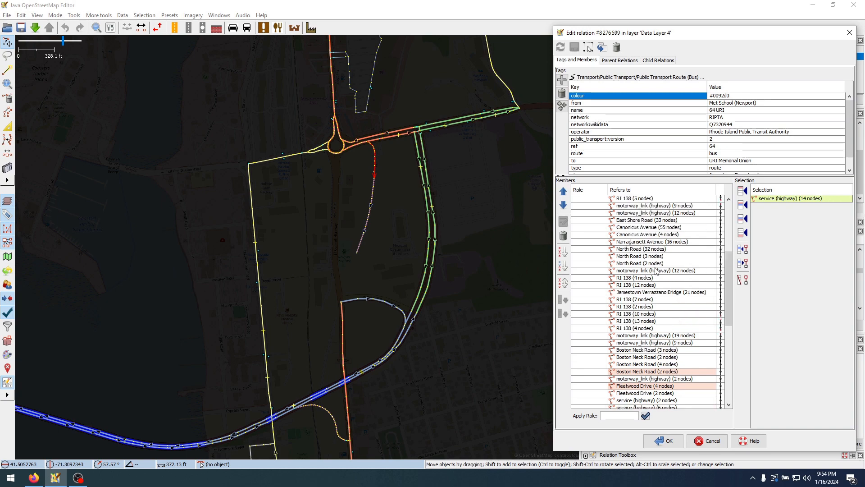
left_click(640, 235)
right_click(653, 233)
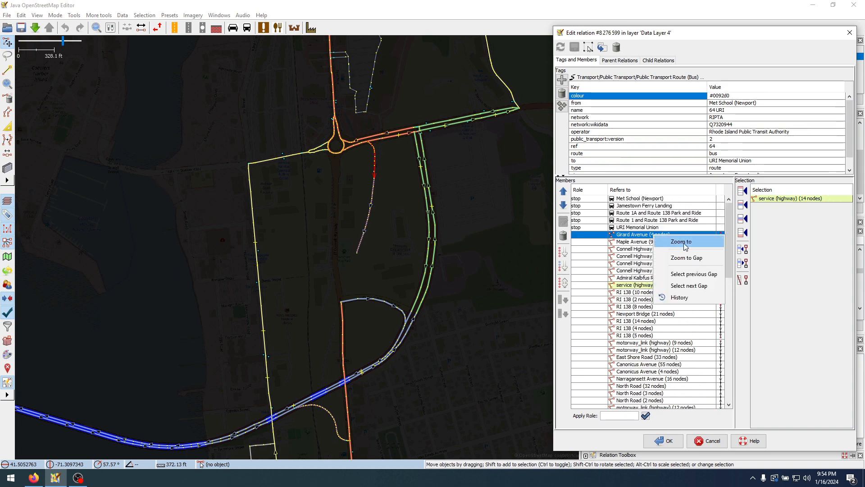
left_click(683, 246)
scroll(338, 217, "down", 3)
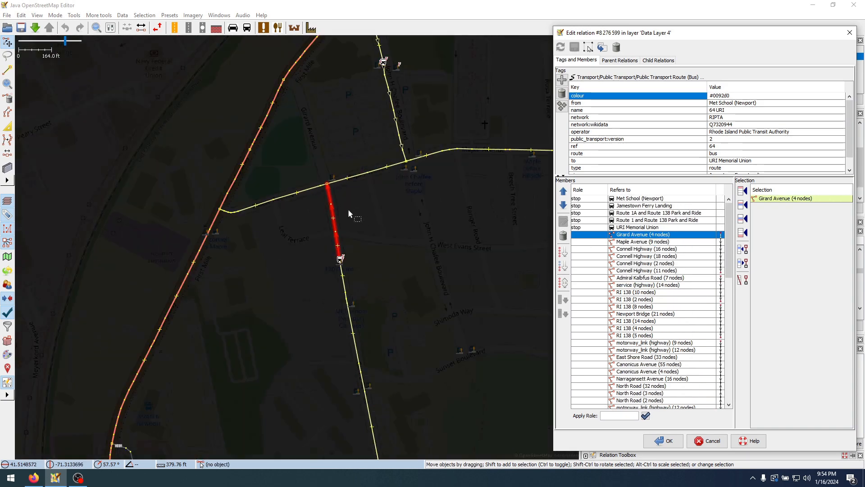
scroll(379, 267, "up", 2)
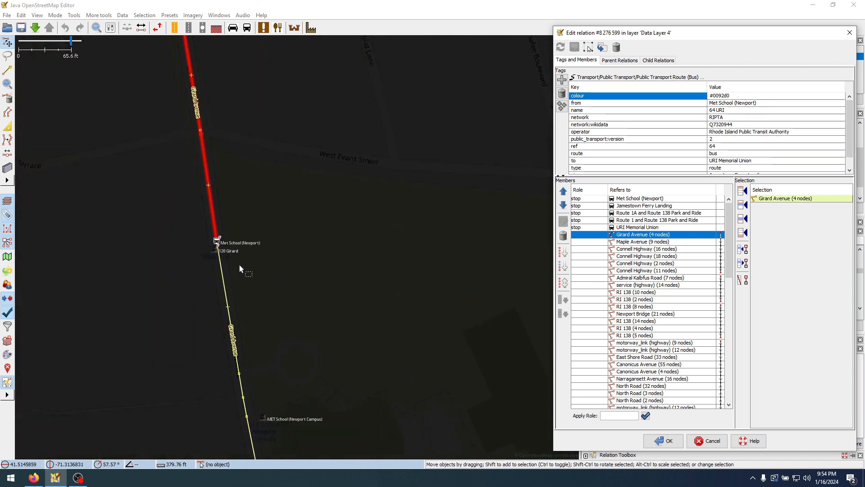
scroll(247, 250, "down", 2)
Follow the 64 URI route on the map along Maple Avenue and the 16-node and 18-node Connell Highway members
left_click(668, 243)
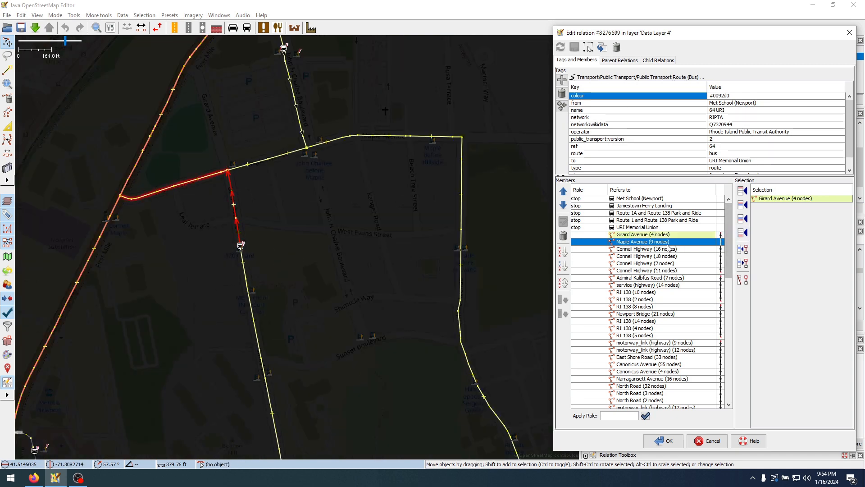
left_click(667, 249)
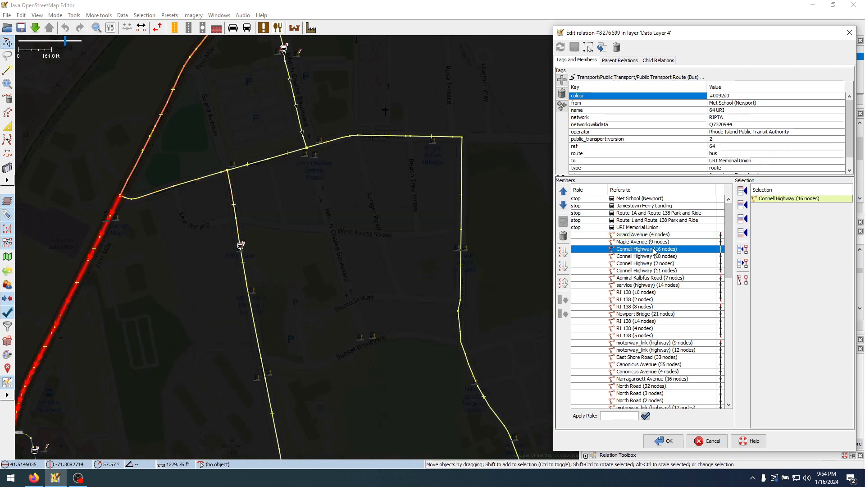
left_click_drag(295, 362, 473, 169)
left_click(679, 257)
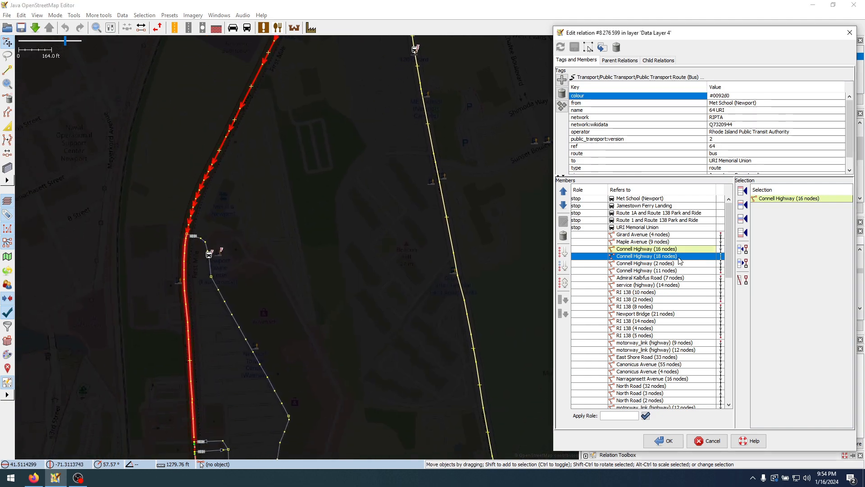
scroll(320, 252, "down", 3)
scroll(320, 252, "down", 1)
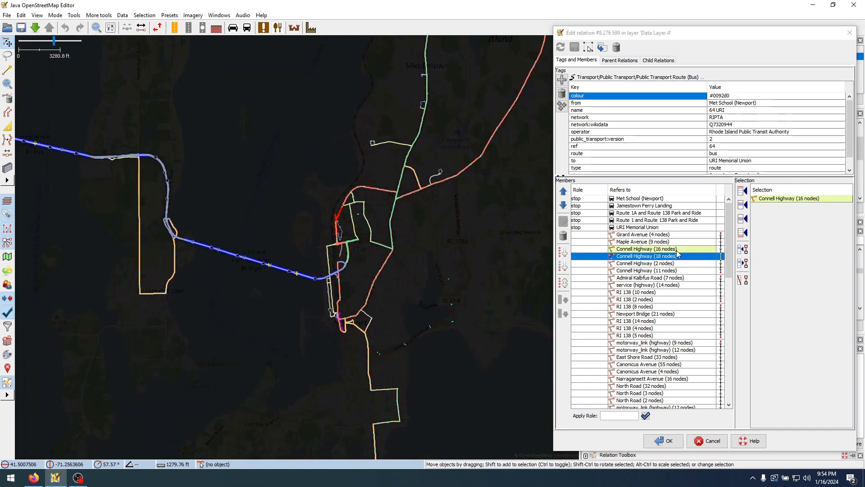
Highlight the members from Connell Highway (18 nodes) to Newport Bridge and narrow the range back to Admiral Kalbfus Road
key("shift+Down")
key("shift+Down")
key("shift+Down")
key("shift+Down")
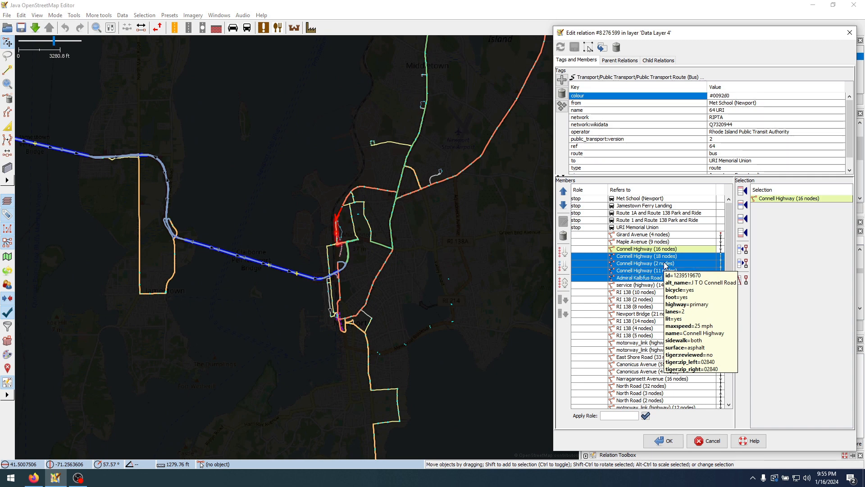
key("shift+Down")
key("shift+Down")
key("shift+Down")
key("shift+Down")
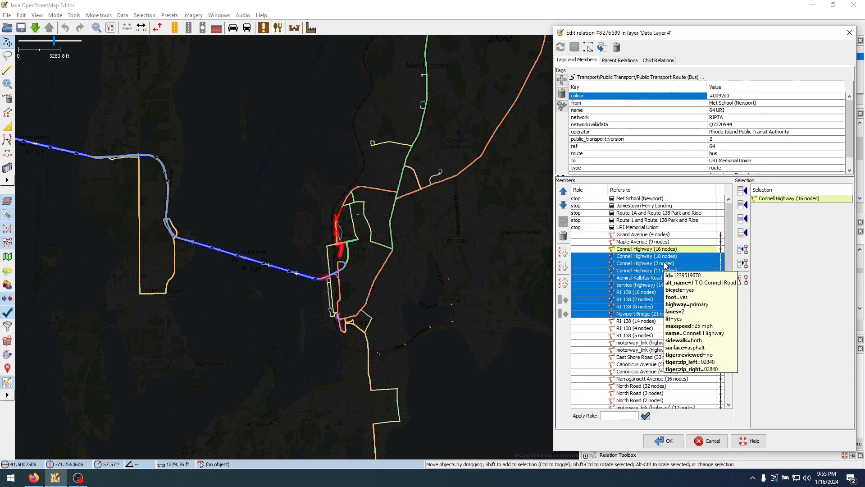
key("shift+Up")
key("shift+Up")
key("shift+Up")
key("shift+Up")
key("shift+Up")
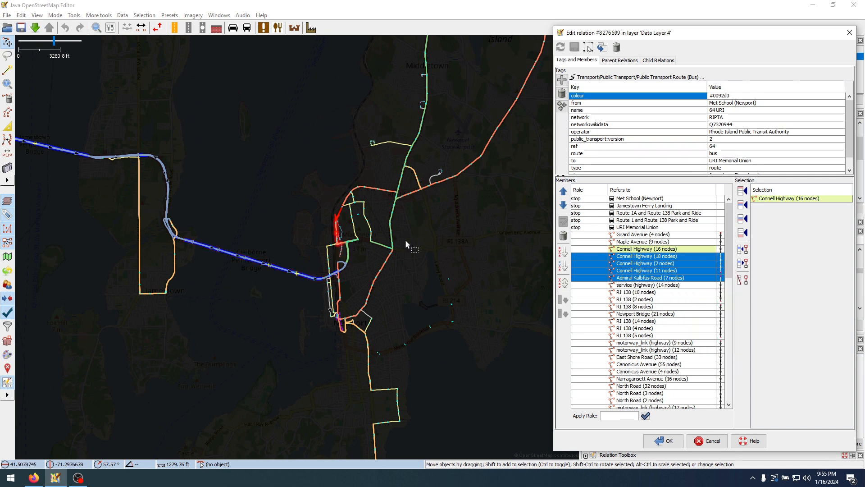
scroll(334, 255, "up", 5)
Highlight the members from Girard Avenue through Admiral Kalbfus Road (7 nodes) and inspect where the route meets the roundabout
left_click(665, 235)
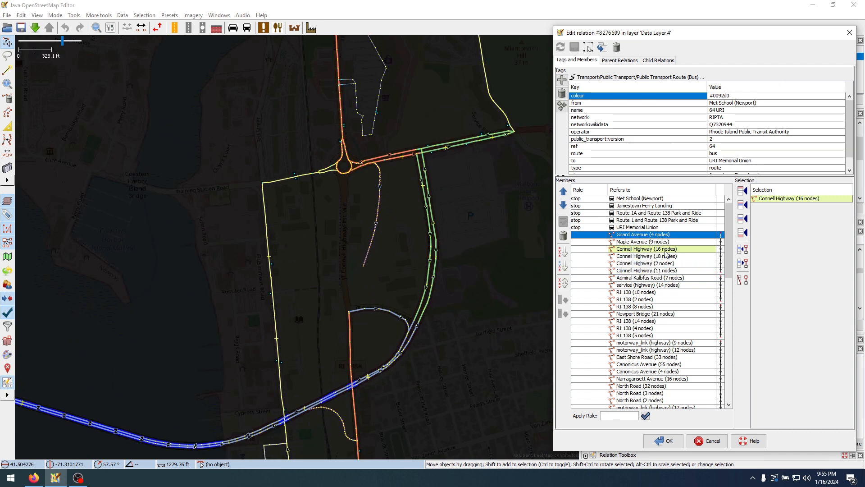
key("shift+Down")
key("shift+Down")
key("shift+Down")
key("shift+Down")
key("shift+Down")
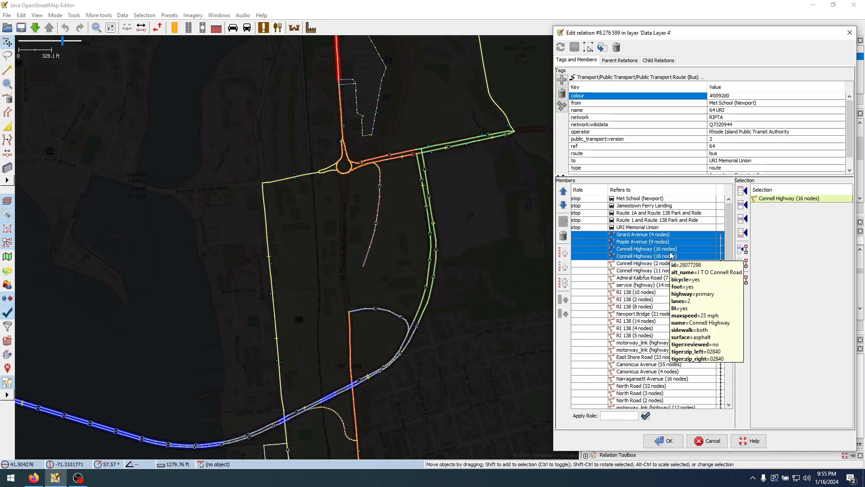
key("shift+Down")
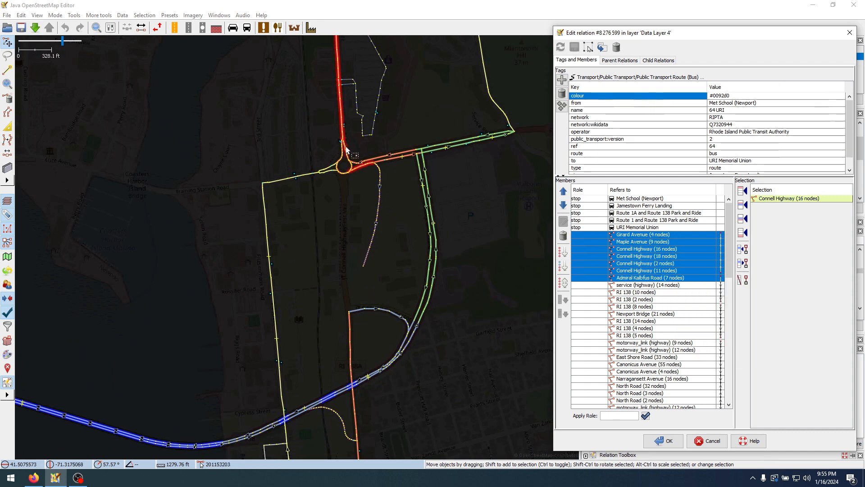
scroll(339, 123, "up", 3)
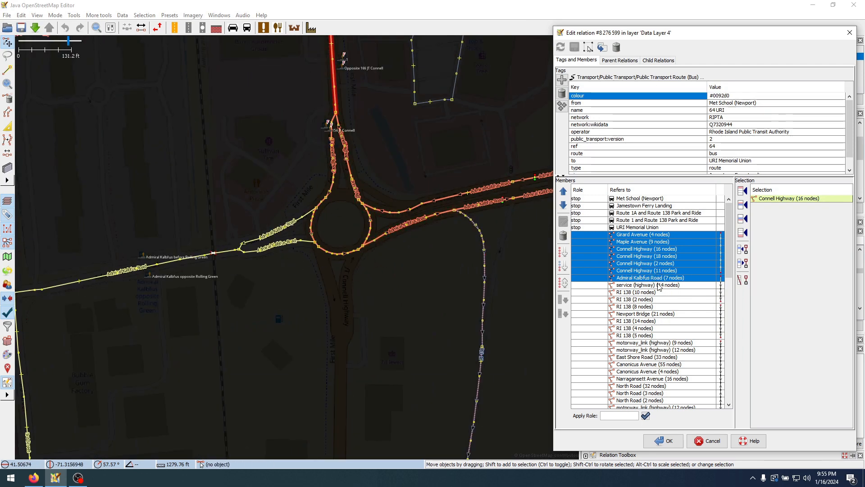
Examine where the service (14 nodes), RI 138 (10 nodes) and RI 138 (2 nodes) members of 64 URI run south of the roundabout
scroll(403, 255, "down", 3)
left_click(616, 285)
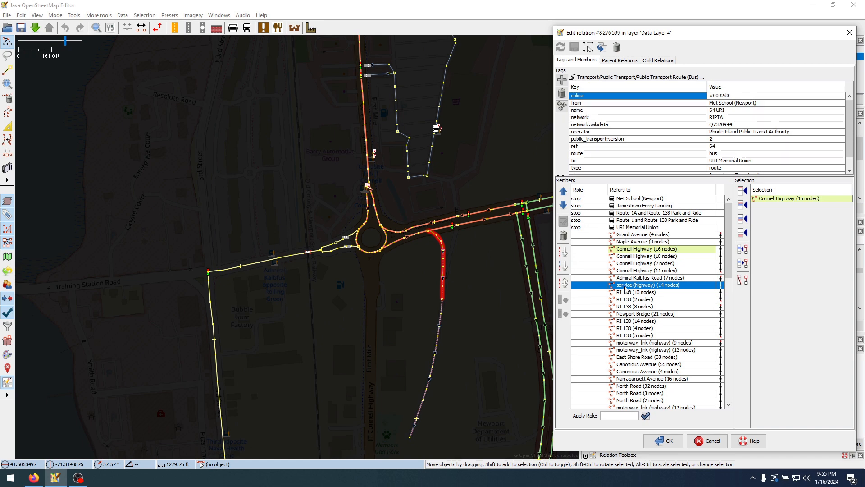
key("Down")
key("Down")
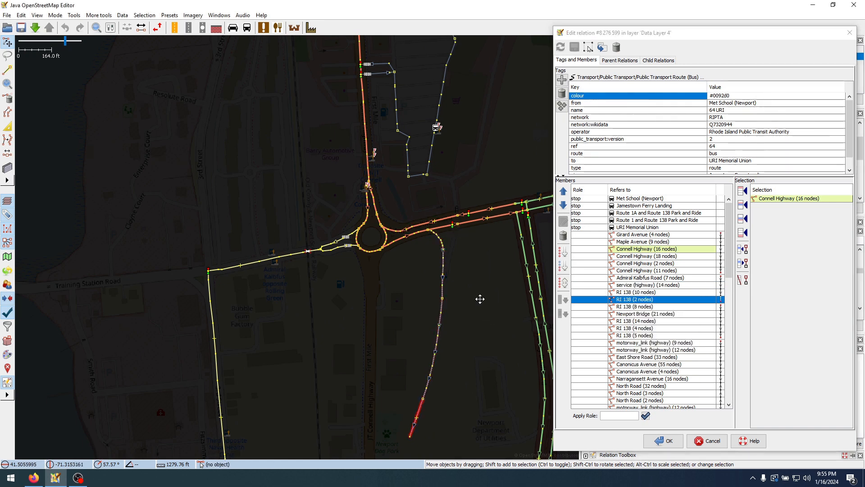
left_click_drag(479, 299, 416, 198)
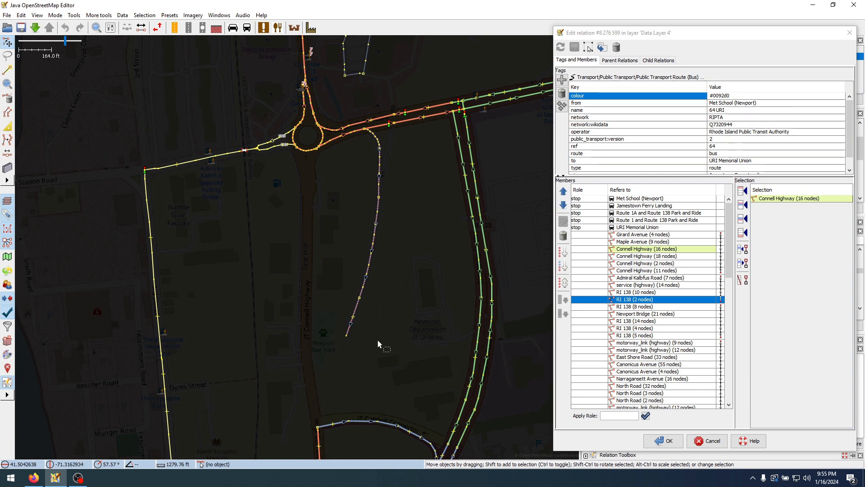
left_click(661, 293)
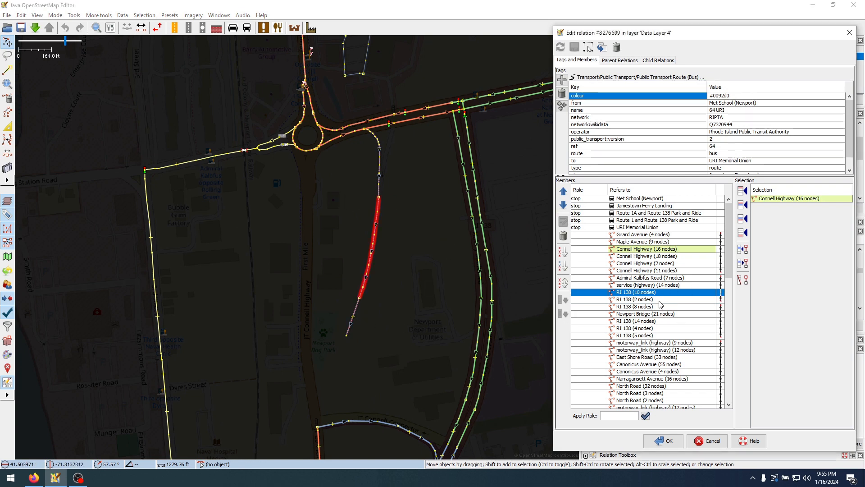
key("Down")
key("Down")
Locate the RI 138 (8 nodes) and Newport Bridge (21 nodes) members on the map and compare them with the closed service road
left_click_drag(429, 370, 539, 122)
left_click_drag(379, 253, 470, 135)
left_click(638, 306)
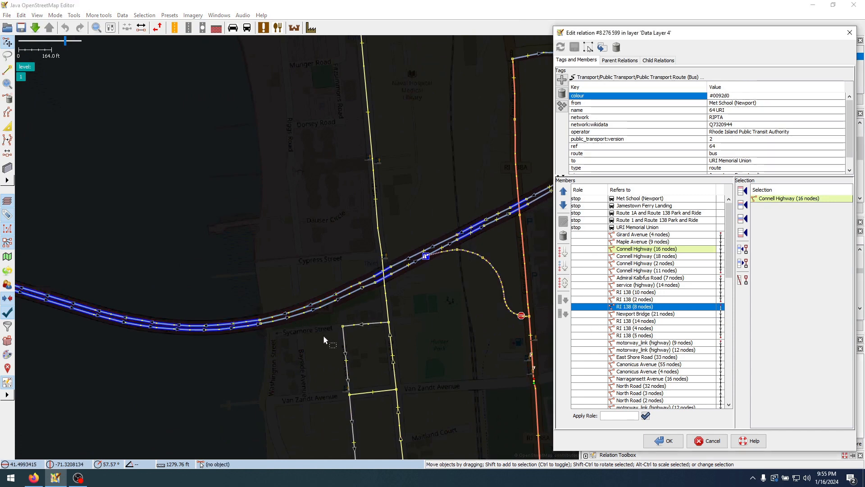
scroll(309, 308, "down", 5)
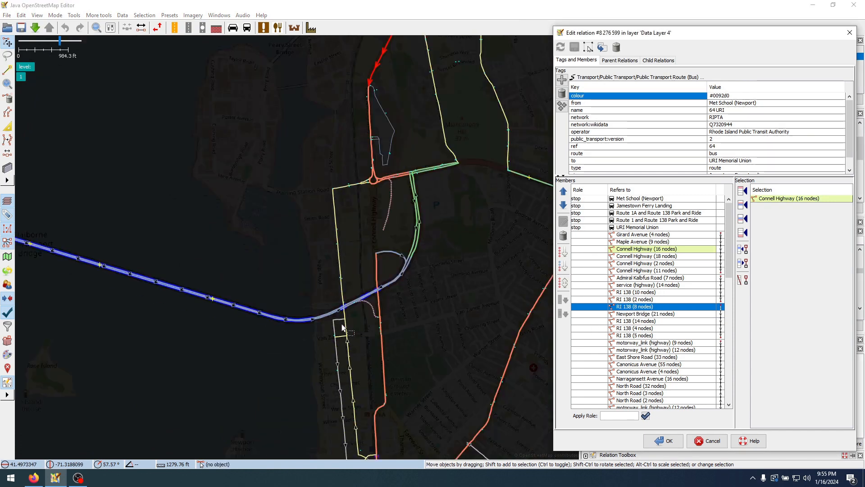
left_click(662, 312)
scroll(399, 199, "up", 3)
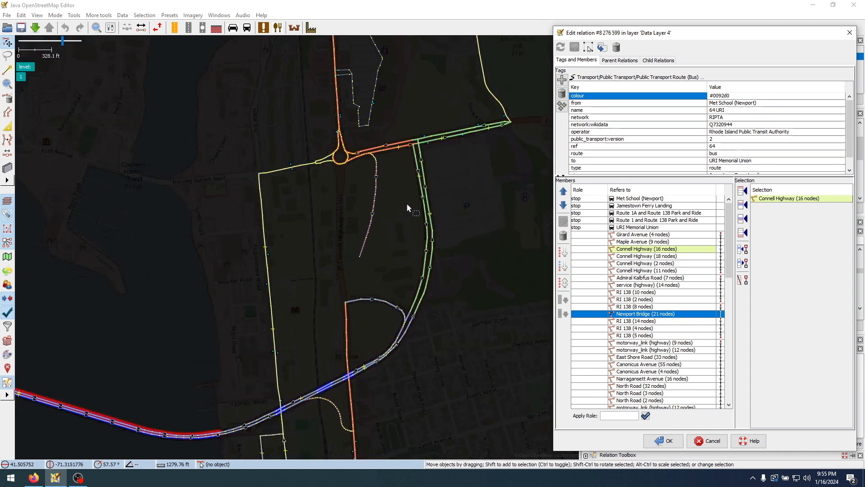
Remove the service (14 nodes), RI 138 (10 nodes) and RI 138 (2 nodes) members on the old ramp from 64 URI
left_click(686, 300)
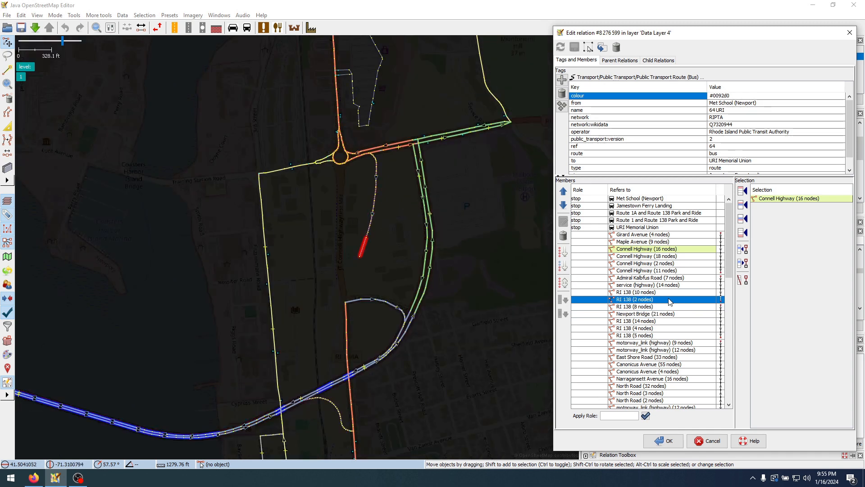
key("shift+Up")
key("shift+Up")
key("shift+Up")
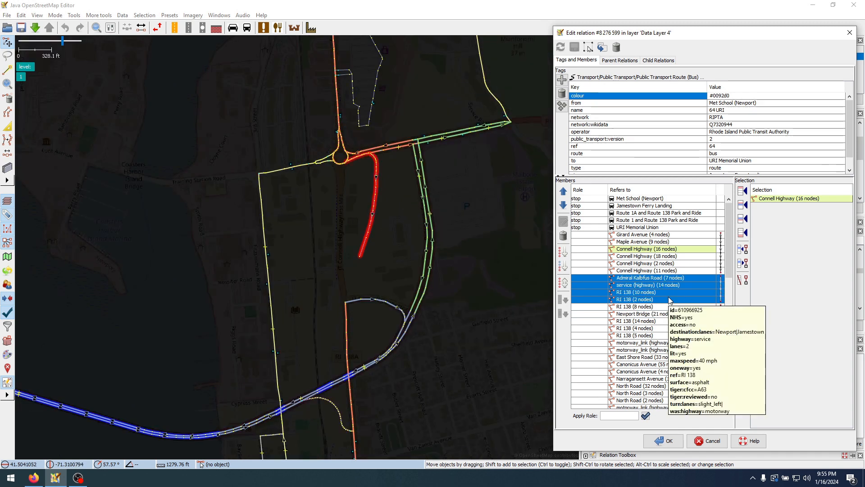
key("shift+Down")
scroll(423, 165, "up", 3)
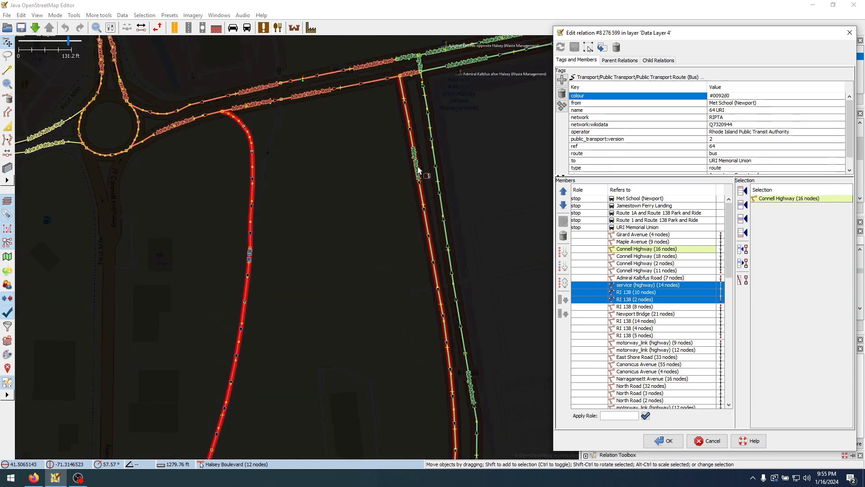
left_click(562, 236)
Check the Connell Highway (11 nodes) and Admiral Kalbfus Road (7 nodes) members at the roundabout, leaving Admiral Kalbfus Road highlighted as the insertion point
left_click(697, 278)
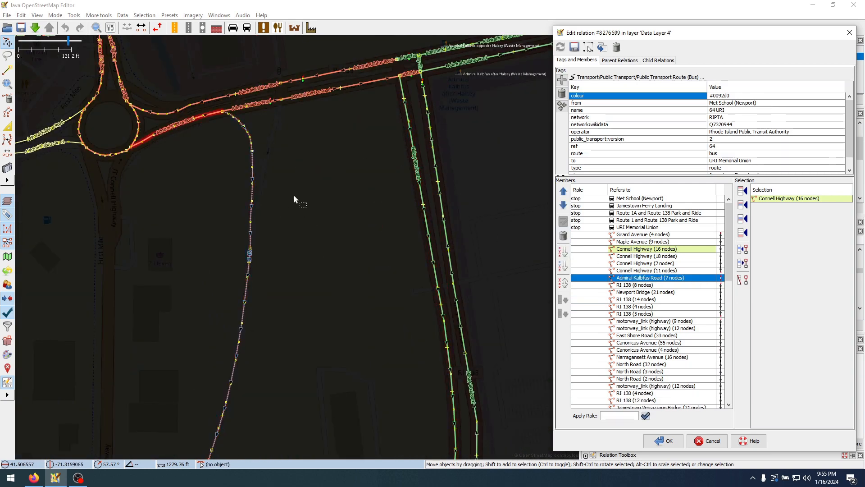
left_click_drag(294, 198, 537, 287)
scroll(483, 265, "down", 2)
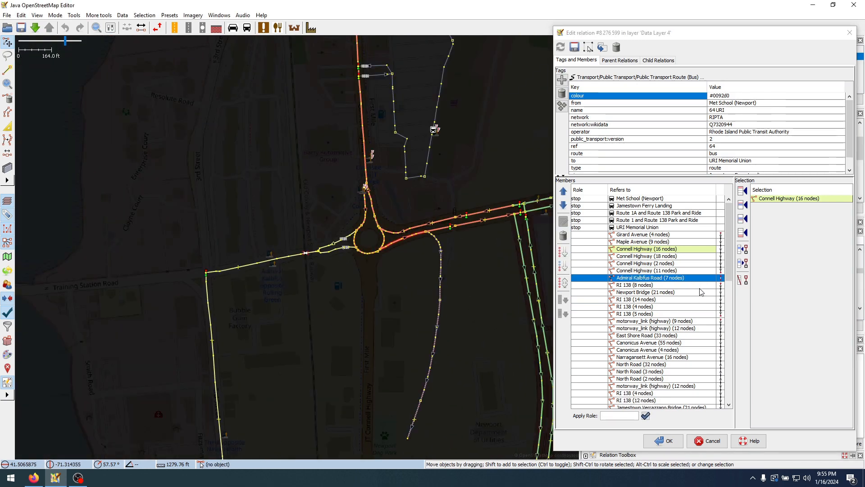
scroll(434, 242, "up", 2)
left_click(639, 271)
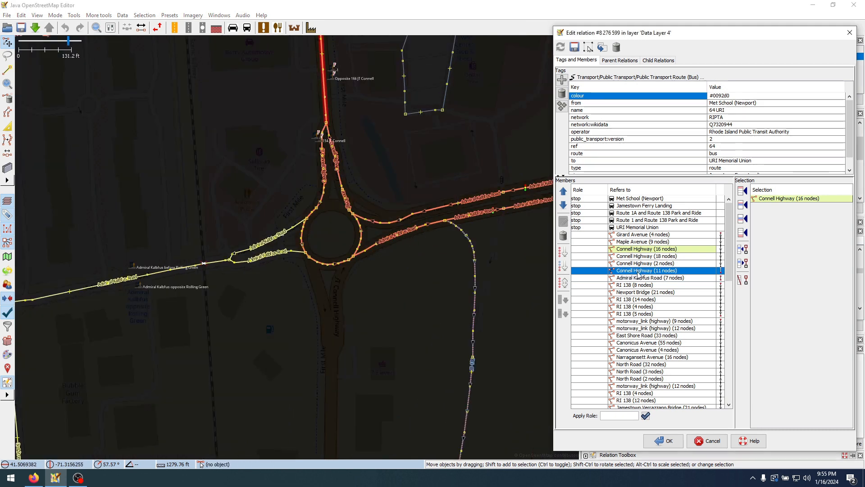
left_click(639, 278)
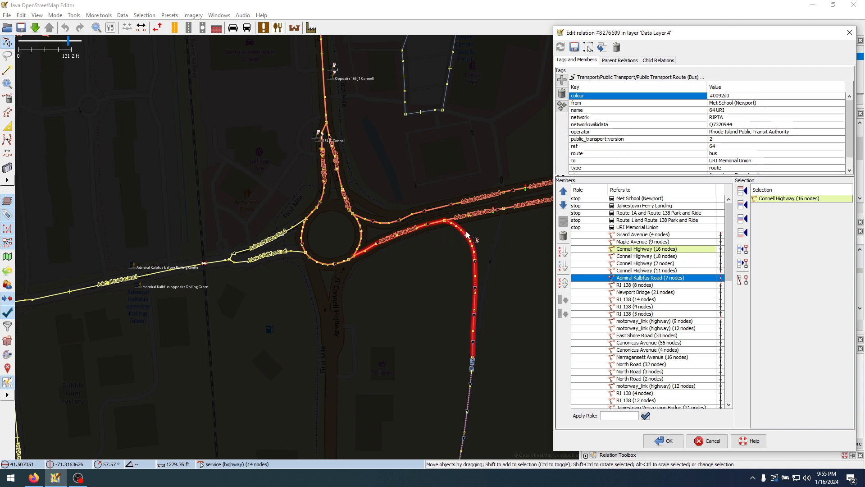
Select the map ways Admiral Kalbfus Road (3 nodes), Admiral Kalbfus Road (2 nodes) and Halsey Boulevard (12 nodes) along the bus's path
left_click(475, 215)
left_click_drag(508, 245, 382, 246)
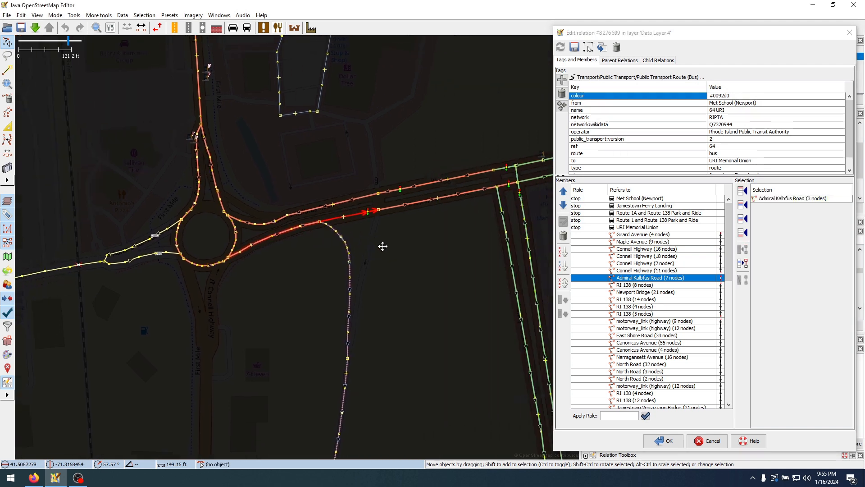
left_click(405, 206, "shift")
scroll(450, 225, "up", 2)
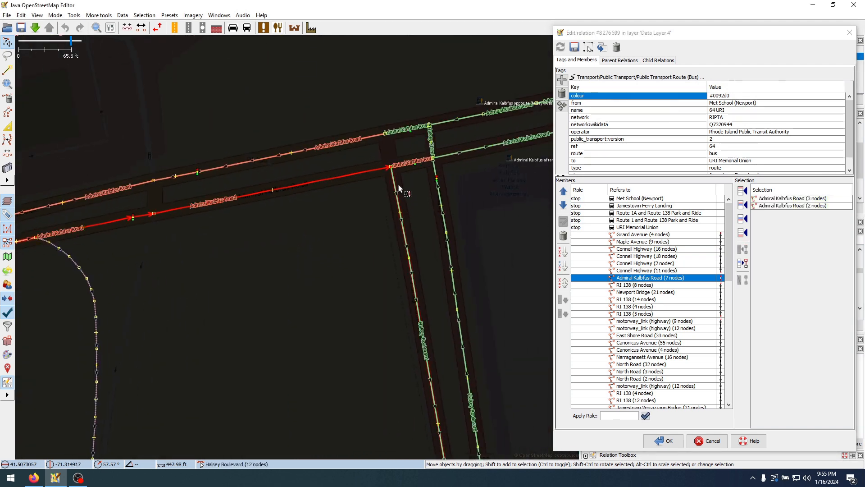
left_click(398, 184, "shift")
Extend the way selection southward with Halsey Boulevard (3 nodes) and RI 138's 2-node, 4-node and 10-node ways
scroll(363, 221, "down", 2)
left_click_drag(330, 329, 411, 82)
scroll(383, 155, "down", 2)
left_click_drag(336, 276, 409, 112)
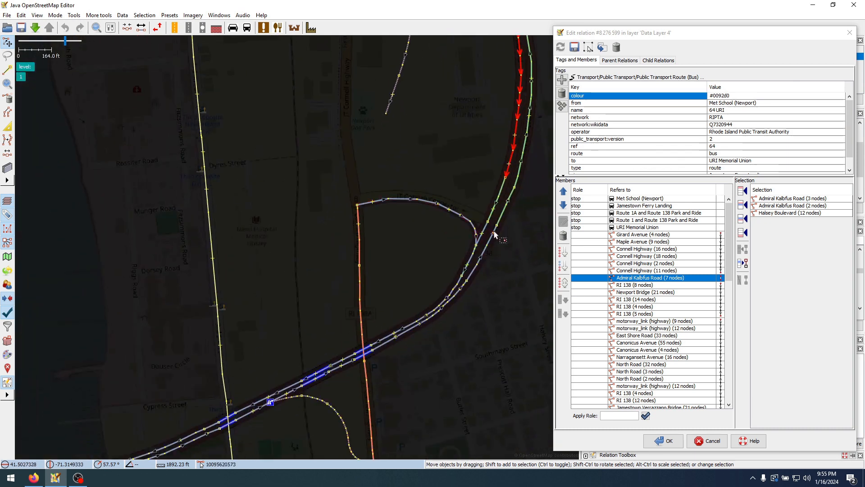
left_click(502, 189, "shift")
left_click(483, 242, "shift")
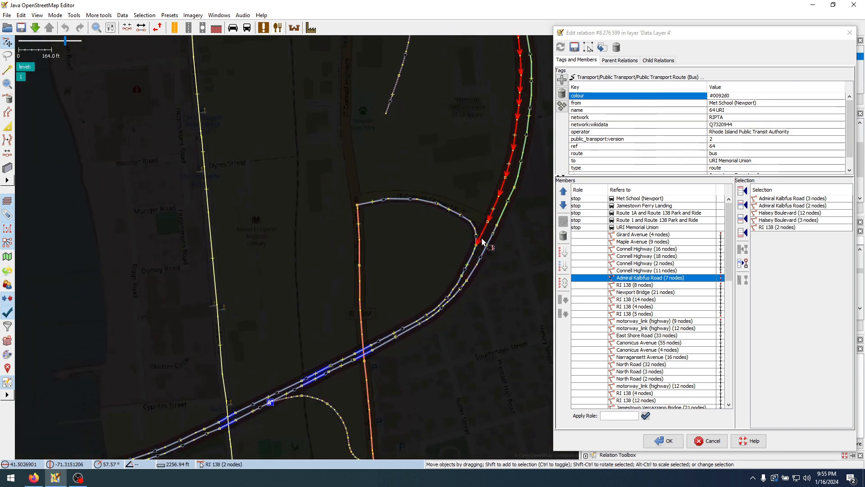
scroll(477, 253, "up", 3)
left_click(477, 245, "shift")
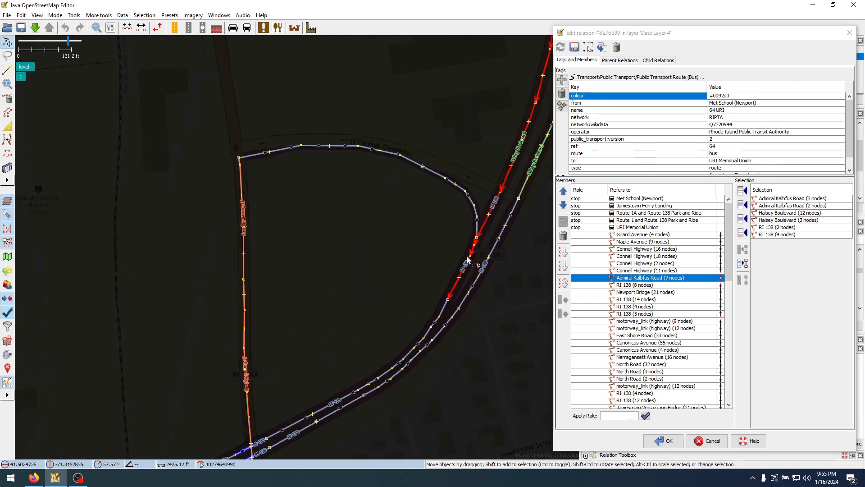
scroll(469, 256, "down", 3)
scroll(491, 246, "up", 3)
left_click(492, 215, "shift")
Add three consecutive 2-node westbound RI 138 ways, just west of the road crossing, to the selection
scroll(414, 216, "down", 3)
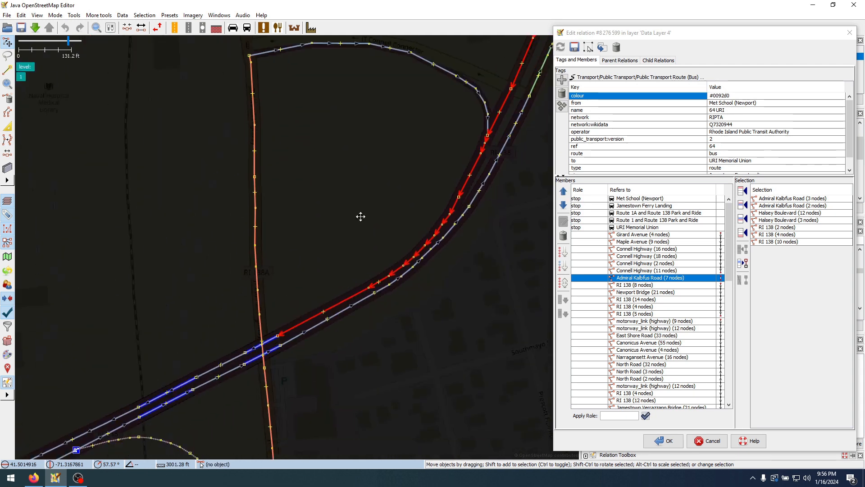
scroll(414, 251, "up", 3)
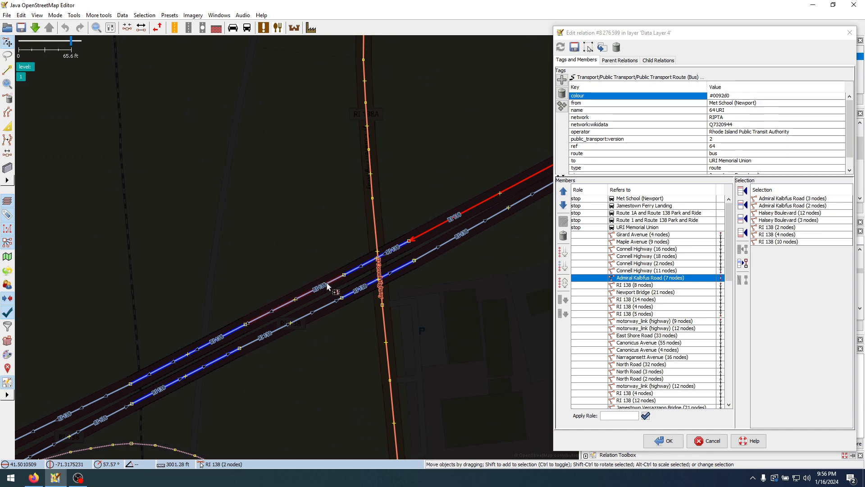
left_click(327, 284, "shift")
left_click(235, 328, "shift")
left_click_drag(255, 239, 441, 86)
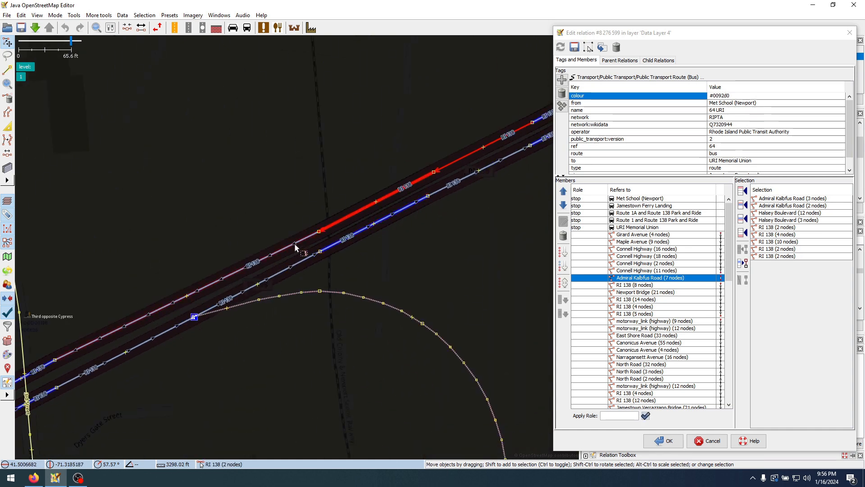
left_click(296, 245, "shift")
Extend the selection with two more 2-node RI 138 ways near Cypress Street and the RI 138 (8 nodes) way
scroll(167, 183, "down", 2)
left_click_drag(166, 183, 422, 140)
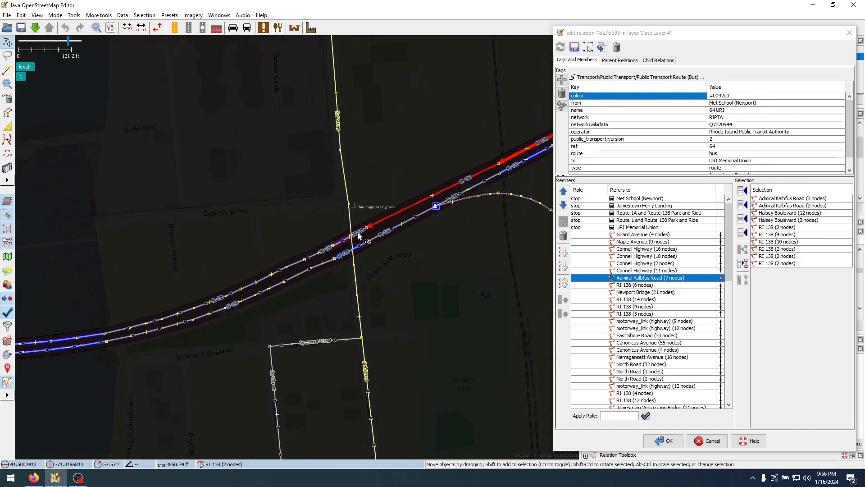
left_click(326, 253, "shift")
left_click(325, 255, "shift")
left_click(311, 257, "shift")
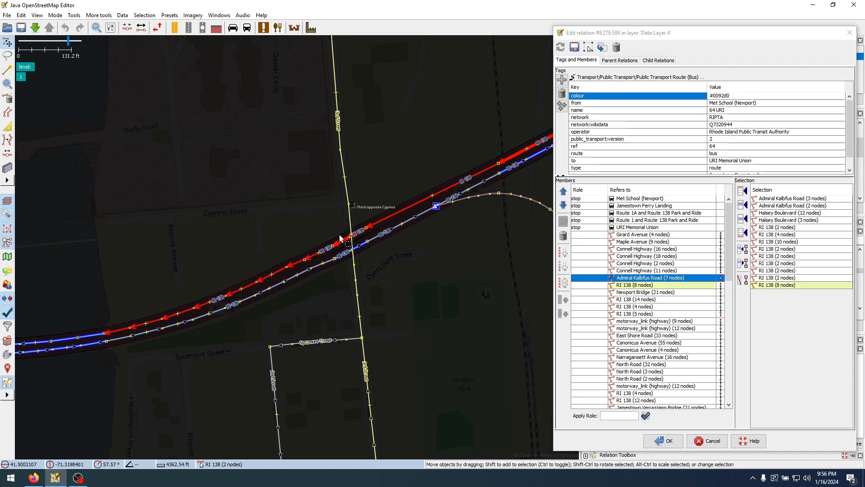
Insert the selected ways after Admiral Kalbfus Road (7 nodes), accepting the repeated RI 138 (8 nodes) member, and clear the map selection
left_click(741, 224)
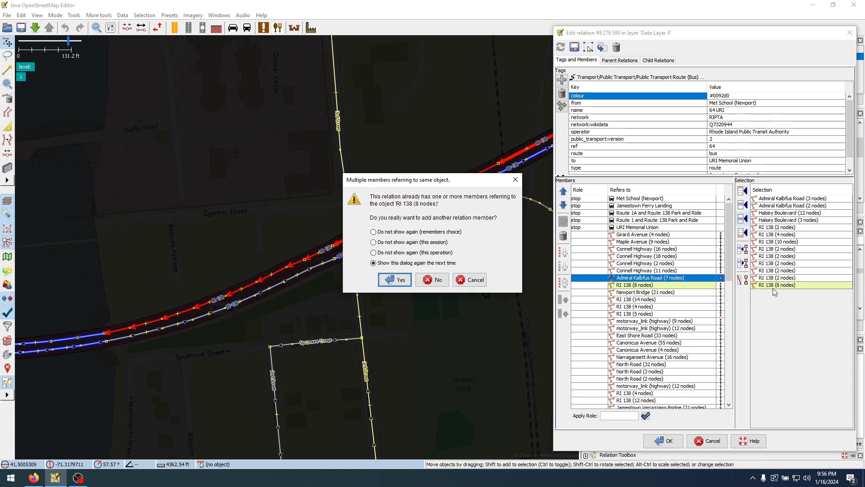
left_click(400, 282)
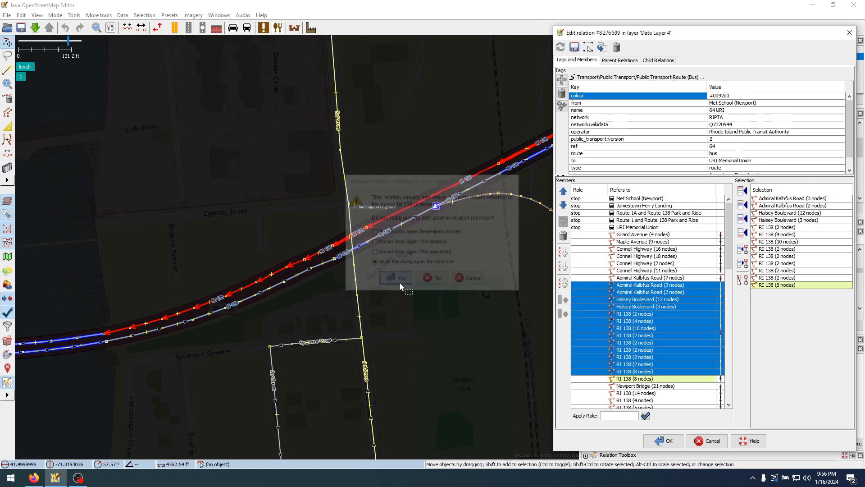
left_click(634, 358)
left_click(648, 234)
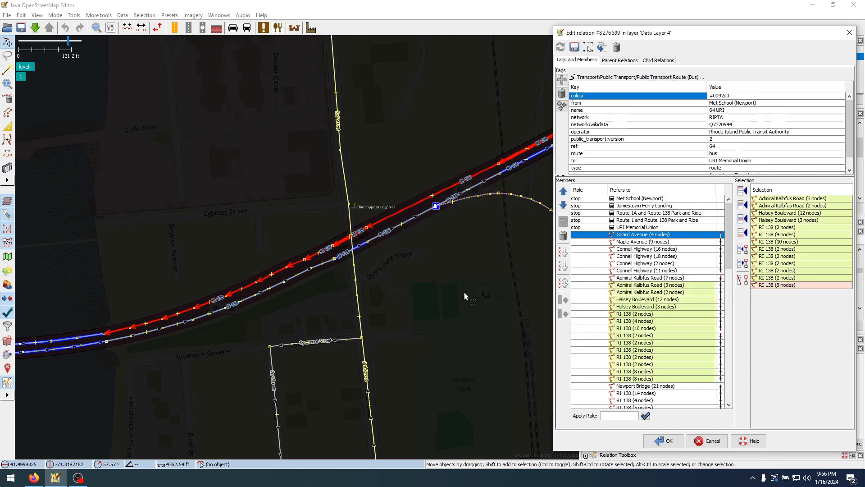
left_click(452, 281)
Remove the duplicate RI 138 (8 nodes) member from the route
left_click(655, 372)
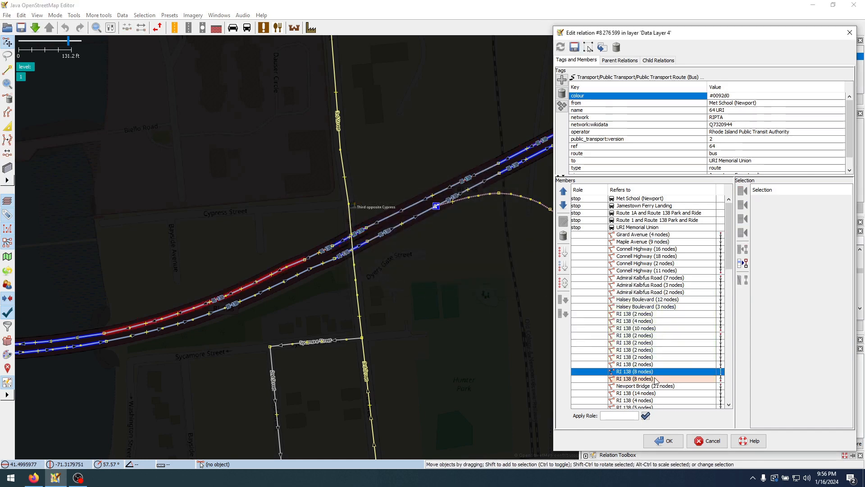
left_click(655, 359)
left_click(655, 370)
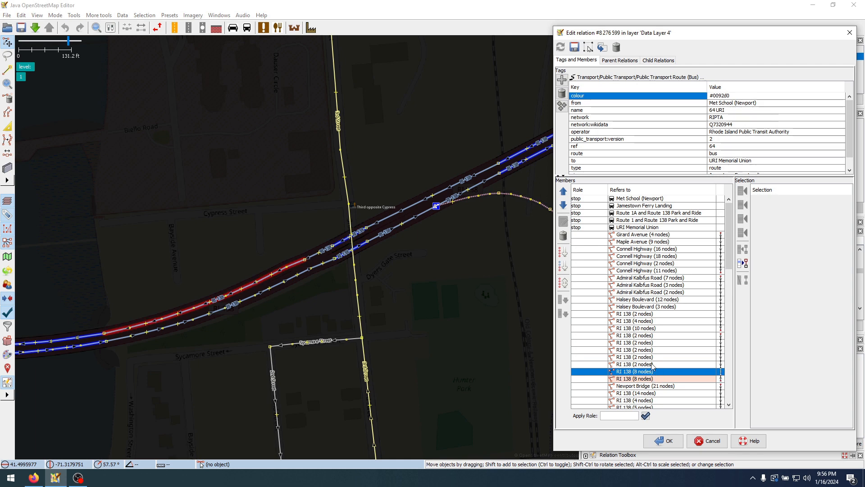
left_click(564, 235)
Check the continuity of the new RI 138 members and zoom to the western end of RI 138 (10 nodes) to inspect the gap
left_click(662, 365)
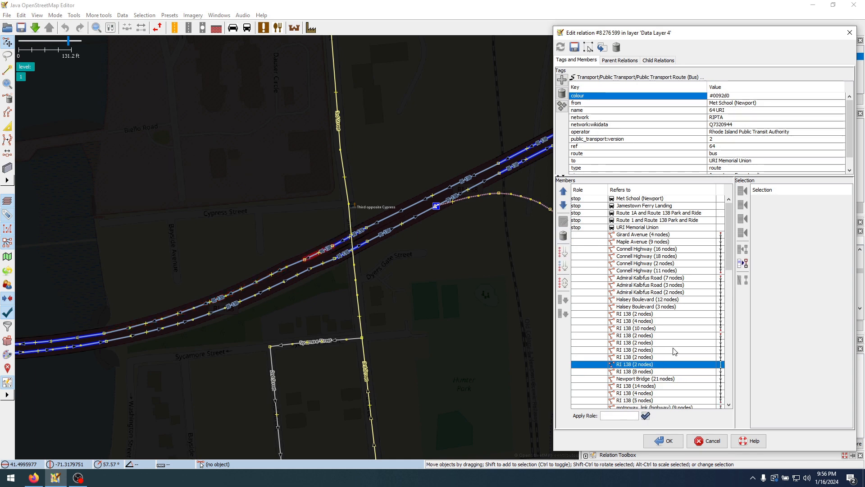
left_click_drag(689, 342, 701, 371)
left_click(710, 357)
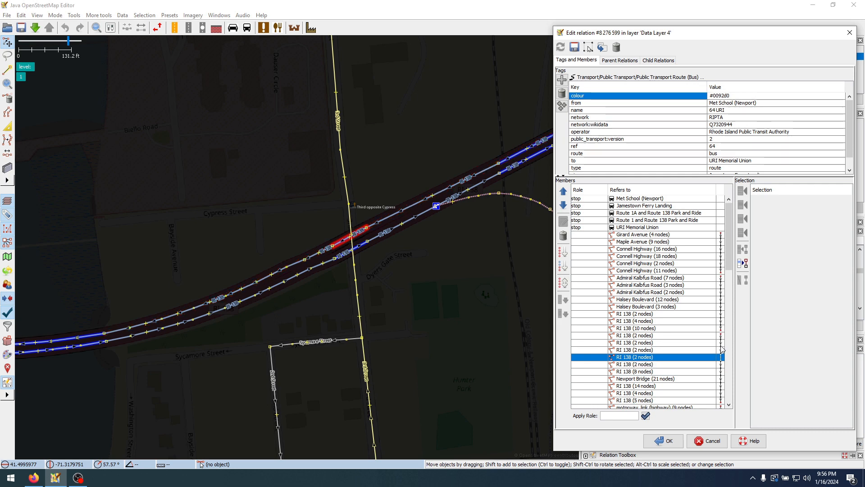
left_click(702, 328)
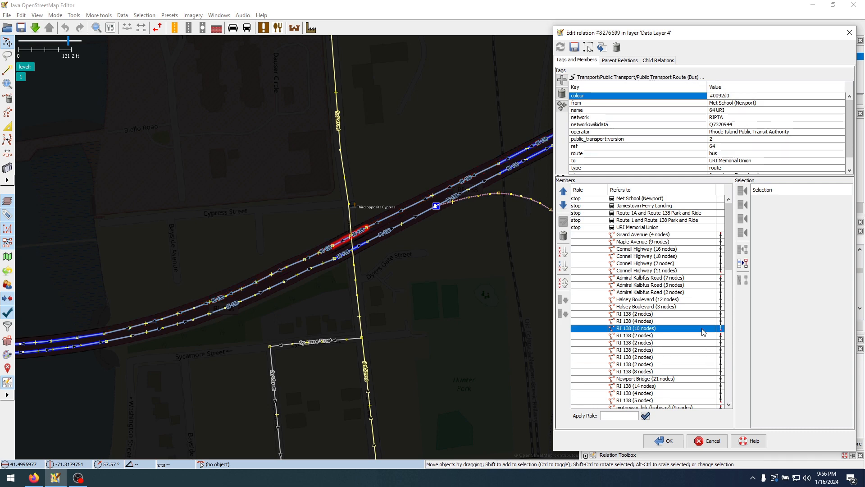
right_click(712, 330)
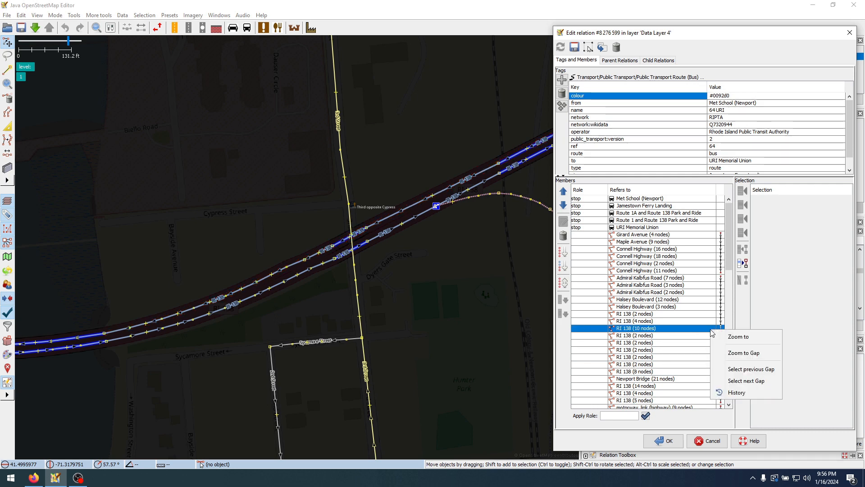
left_click(737, 338)
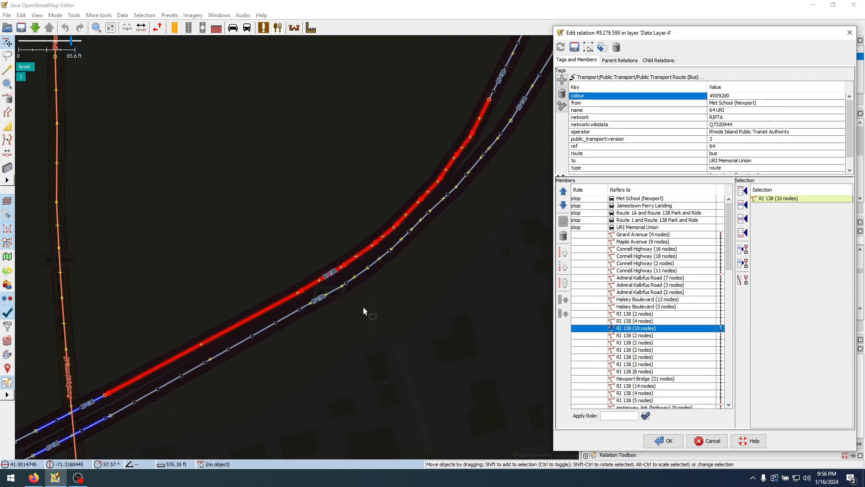
left_click_drag(287, 383, 462, 244)
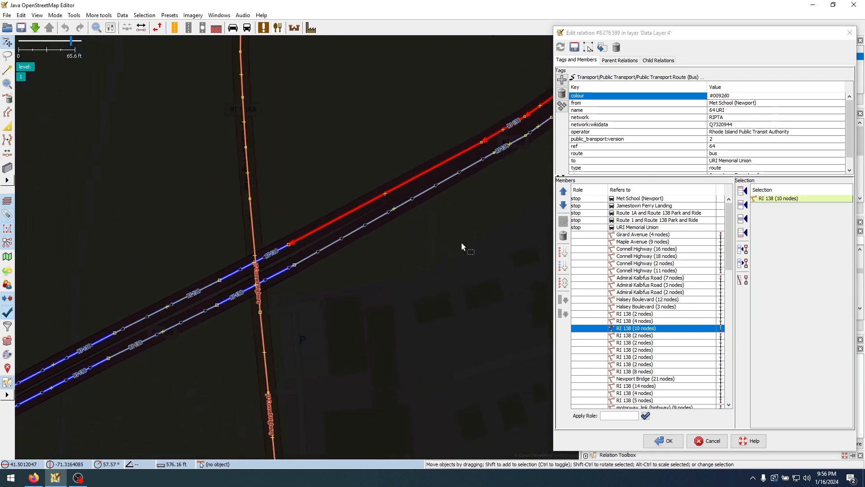
Insert the RI 138 (2 nodes) way crossing the RI 138A overpass into the route after RI 138 (10 nodes)
left_click(643, 322)
left_click(642, 328)
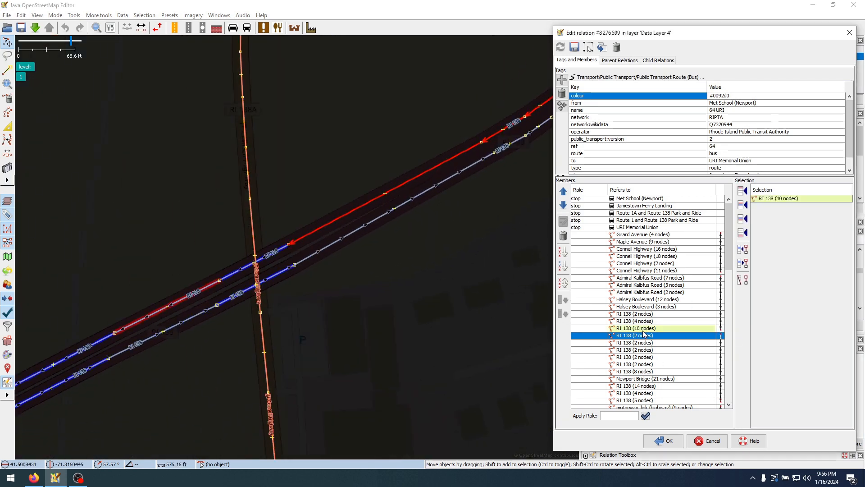
left_click(282, 248)
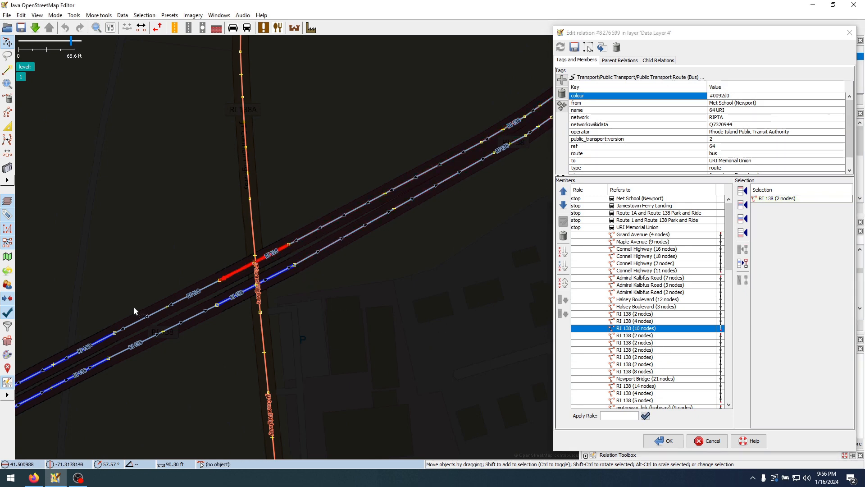
left_click(742, 218)
left_click(670, 321)
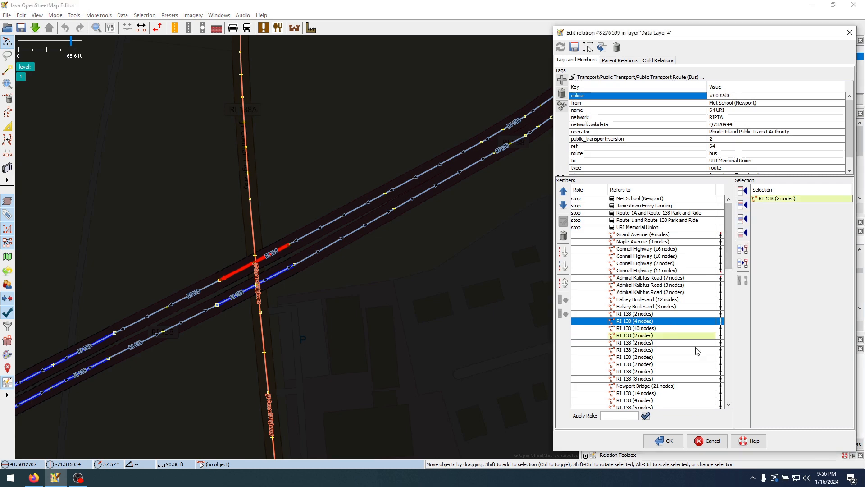
Zoom to the end of Connell Highway (11 nodes) and select JT Connell Highway (10 nodes) and the first roundabout way (3 nodes)
left_click(690, 271)
right_click(689, 272)
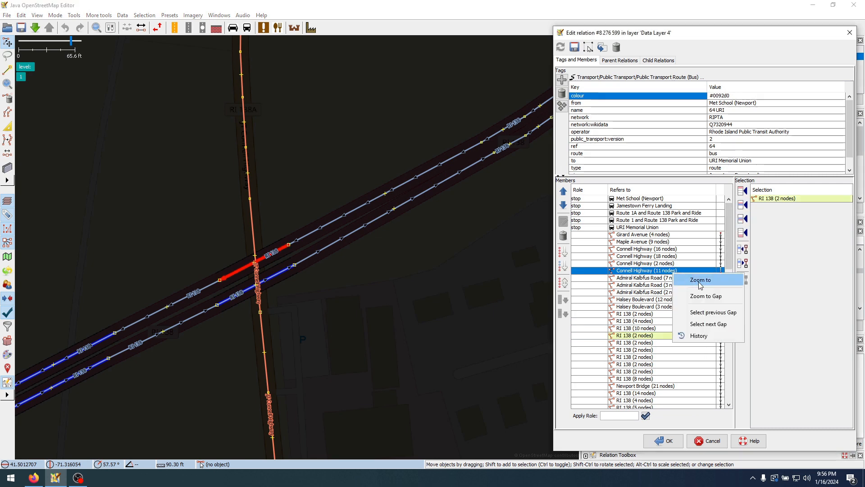
left_click(703, 311)
left_click_drag(381, 346, 394, 160)
left_click_drag(405, 276, 430, 204)
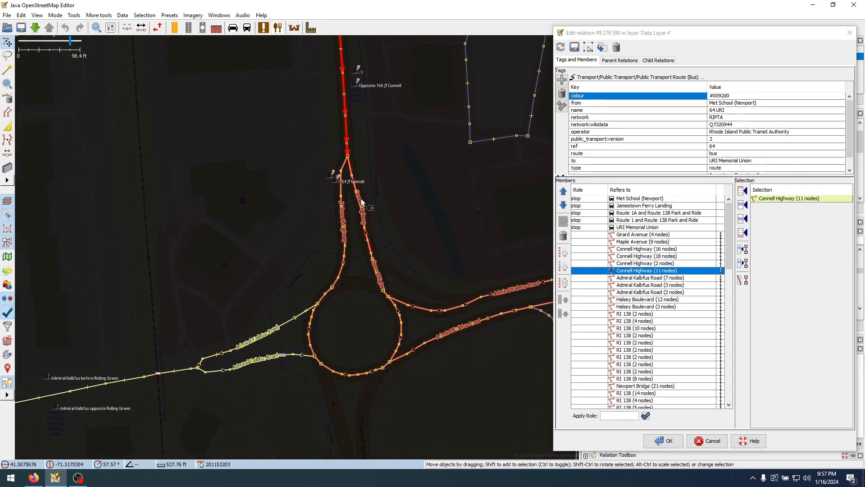
left_click(344, 163)
scroll(344, 167, "up", 3)
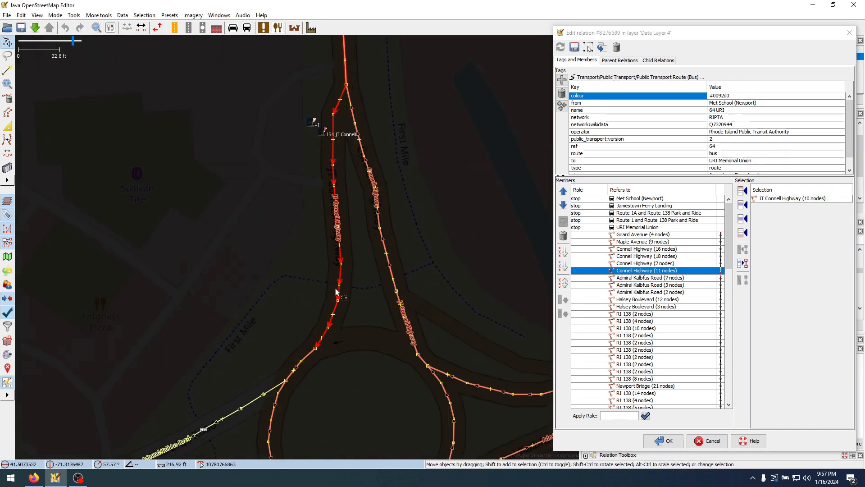
left_click(306, 359, "shift")
left_click_drag(306, 359, 398, 285)
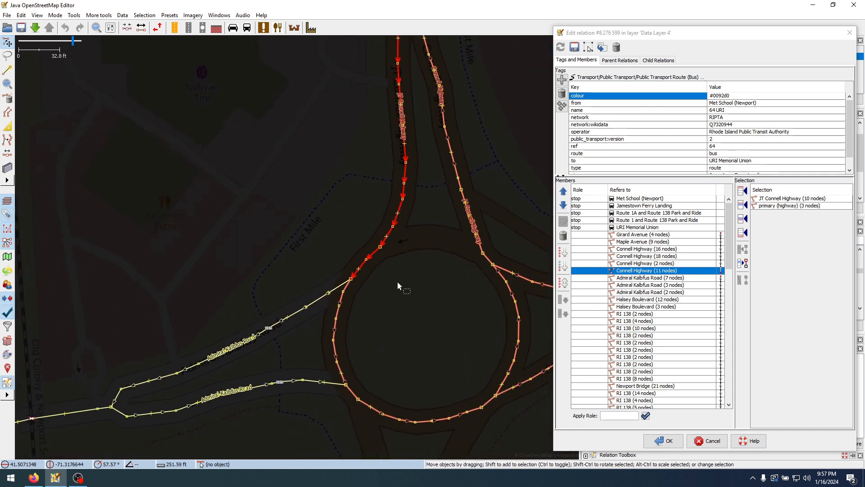
Extend the selection counterclockwise around the roundabout with the primary highway ways of 7, 2, 8 and 2 nodes
left_click(347, 287, "shift")
left_click_drag(392, 321, 373, 224)
left_click(334, 297, "shift")
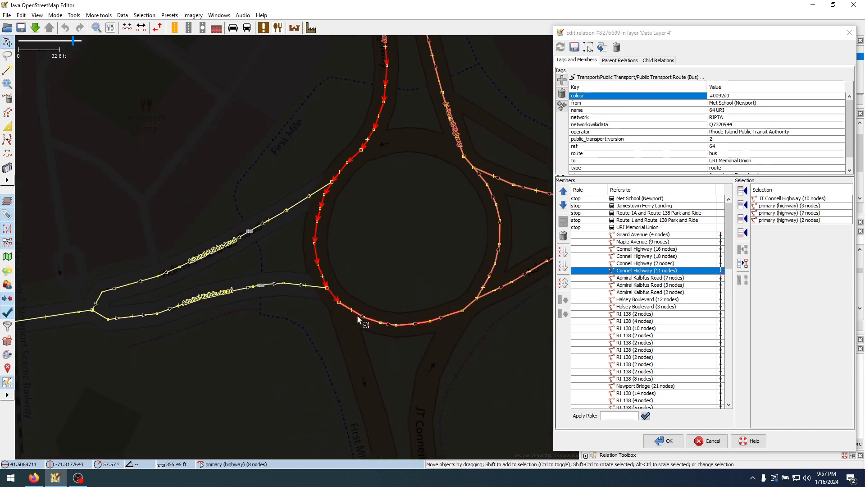
left_click(347, 308, "shift")
left_click_drag(376, 278, 336, 254)
left_click(430, 282, "shift")
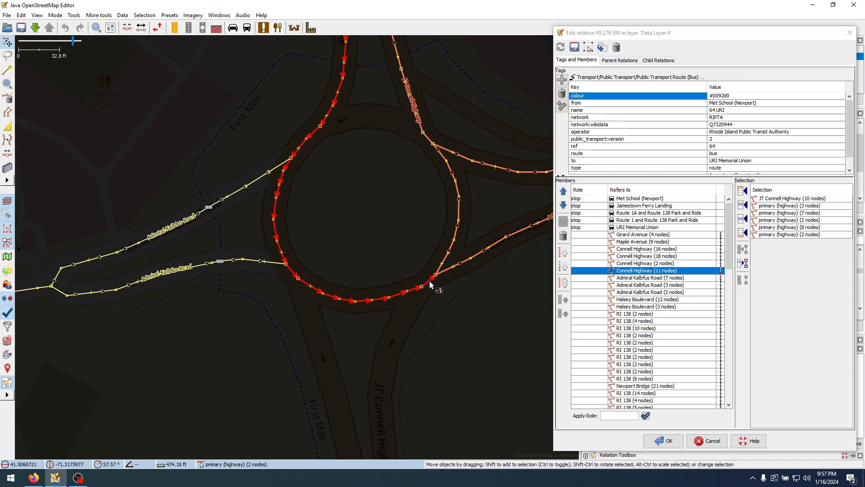
left_click(442, 271, "shift")
left_click_drag(476, 208, 242, 251)
left_click_drag(452, 249, 272, 270)
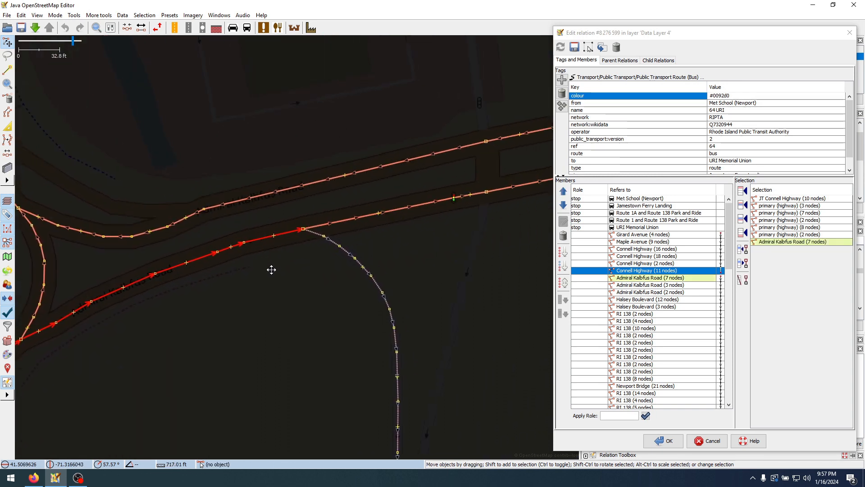
left_click(336, 225, "shift")
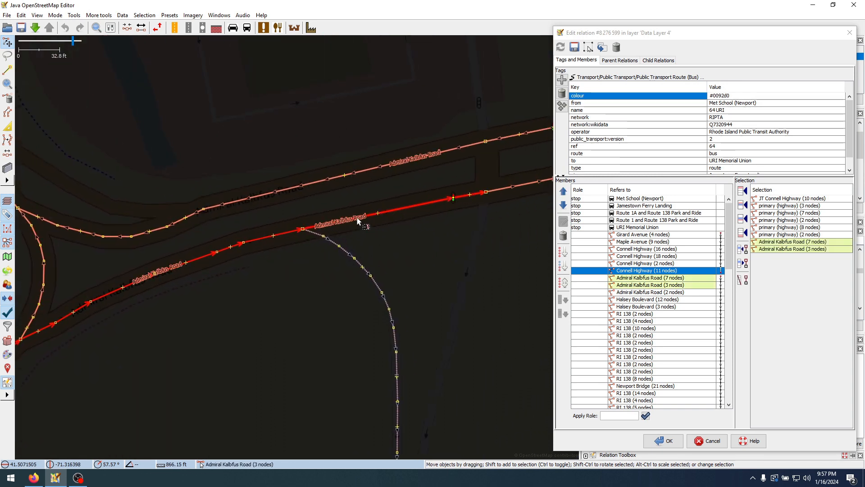
left_click(341, 228, "ctrl")
left_click(282, 231, "ctrl")
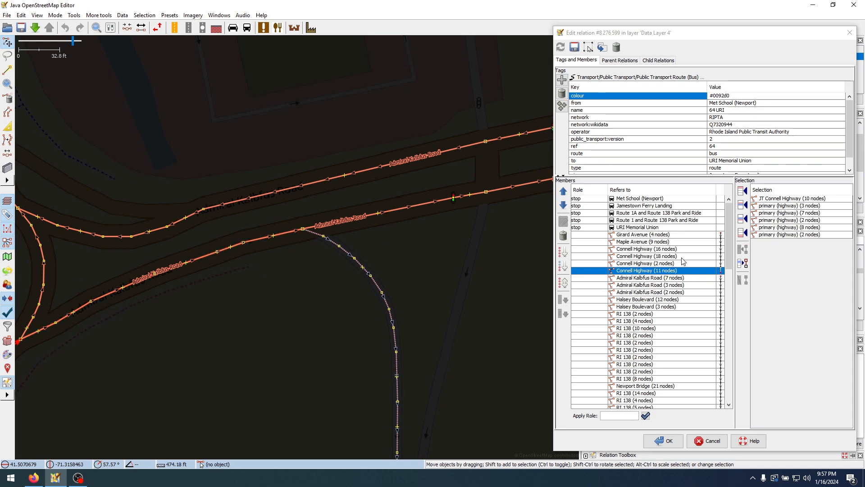
Try appending JT Connell Highway (10 nodes) and the five roundabout ways after the last route member, and remove them again
left_click(744, 234)
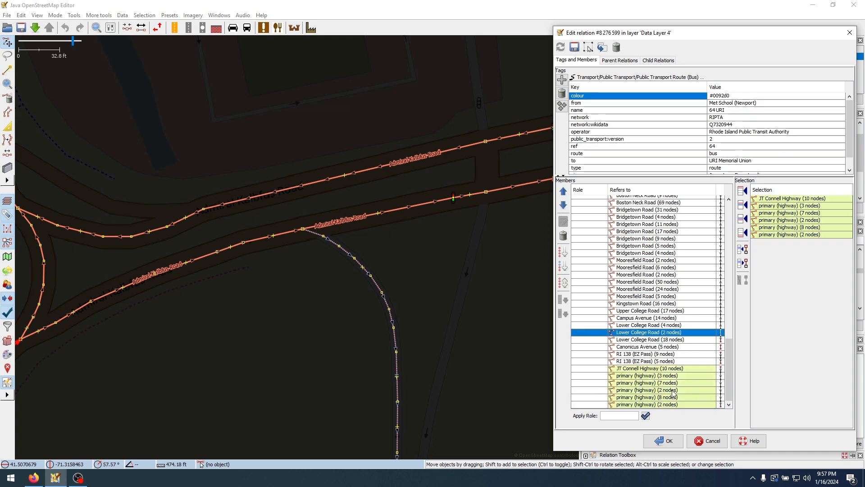
left_click(678, 369)
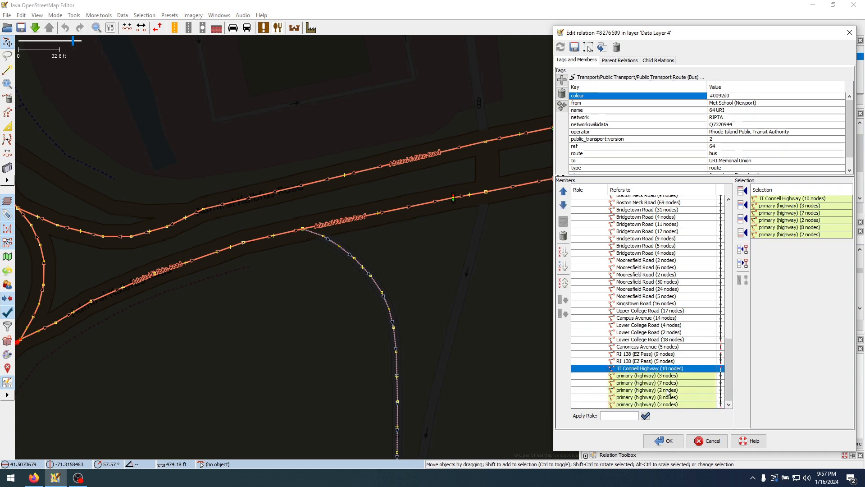
left_click(670, 404, "shift")
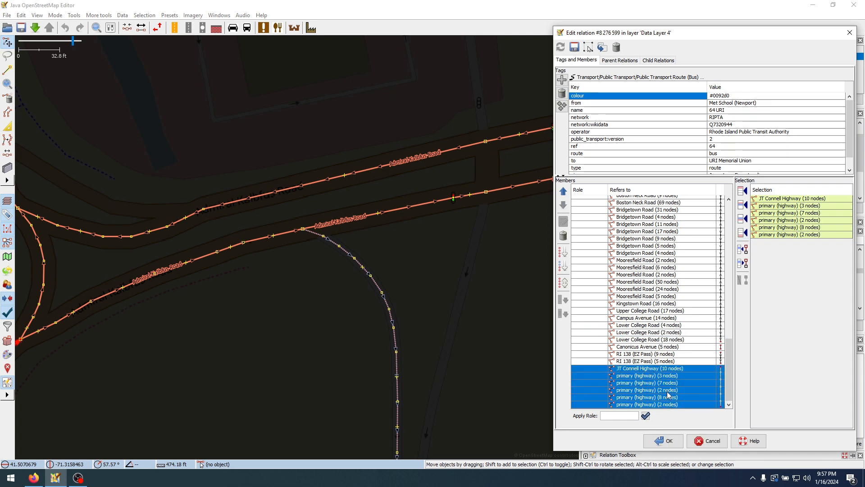
scroll(666, 351, "up", 20)
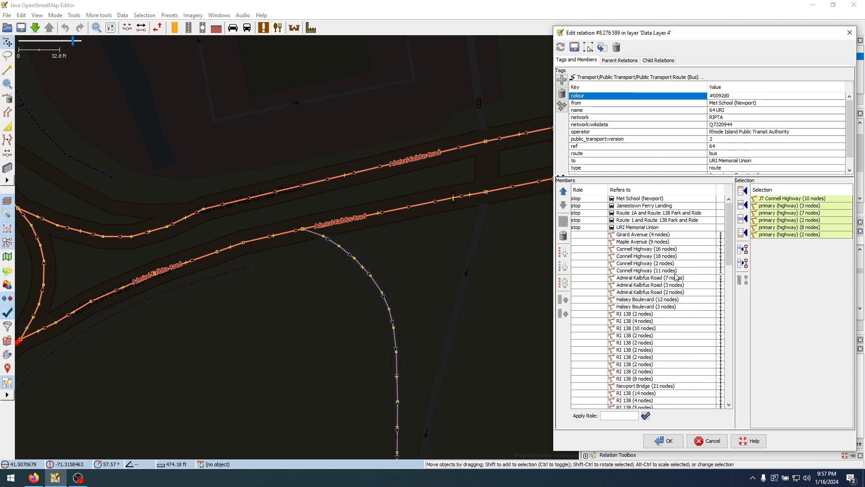
scroll(658, 316, "down", 20)
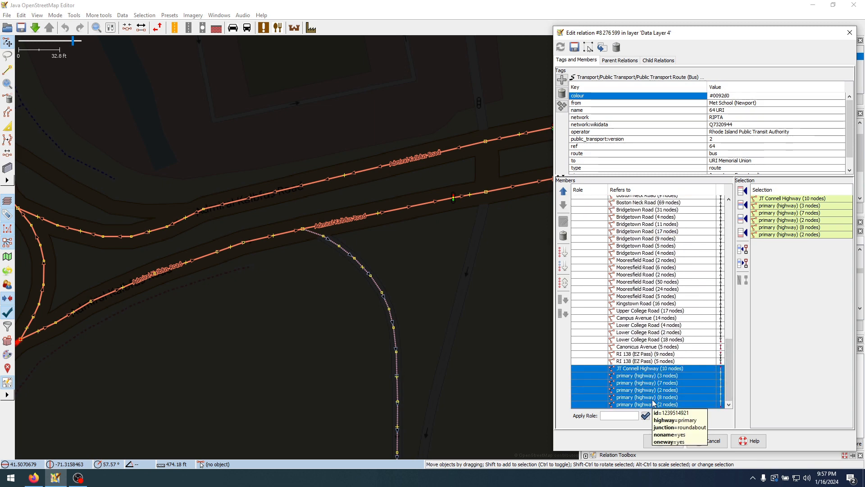
key("Delete")
Place JT Connell Highway (10 nodes) and the five roundabout ways between Connell Highway (11 nodes) and Admiral Kalbfus Road (7 nodes)
left_click_drag(730, 349, 730, 225)
left_click(696, 262)
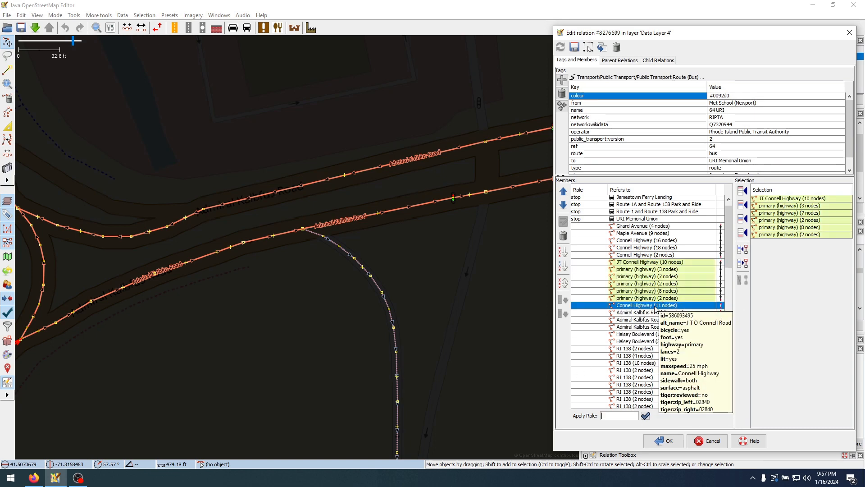
left_click_drag(656, 307, 654, 263)
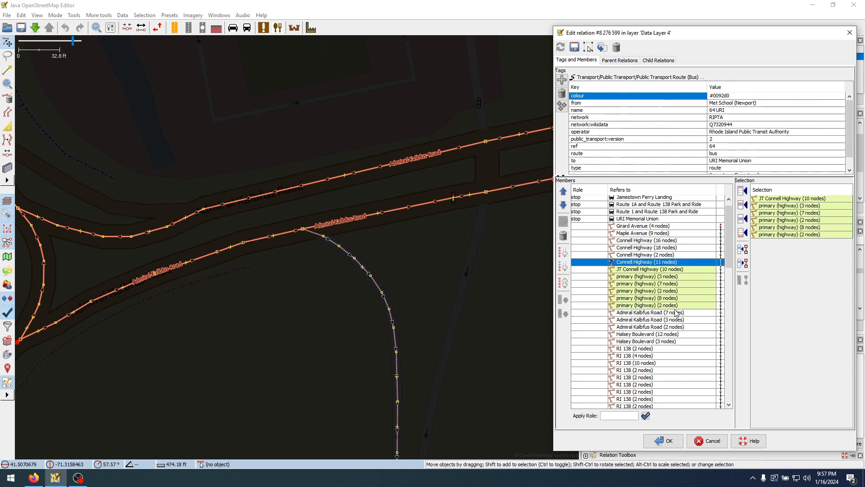
left_click(688, 248)
Zoom to the RI 138 (5 nodes) member and examine the gap and road layout beyond it near Potter Cove
scroll(695, 276, "down", 4)
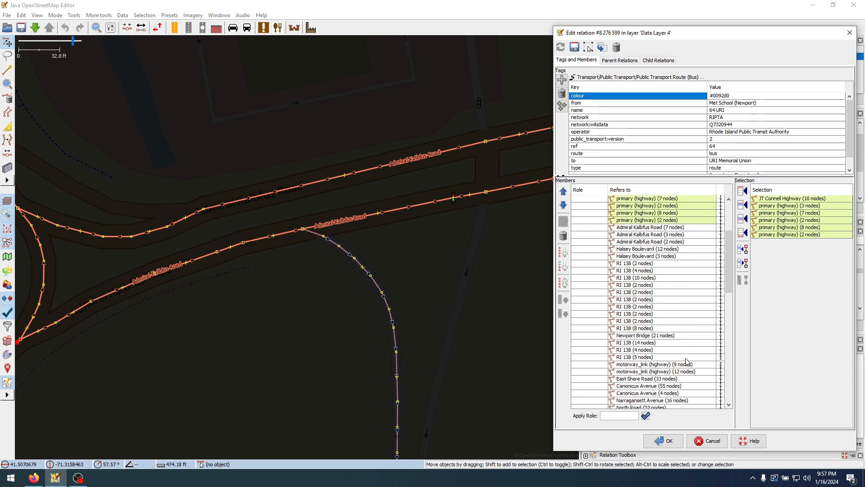
left_click(694, 357)
right_click(693, 359)
left_click(713, 367)
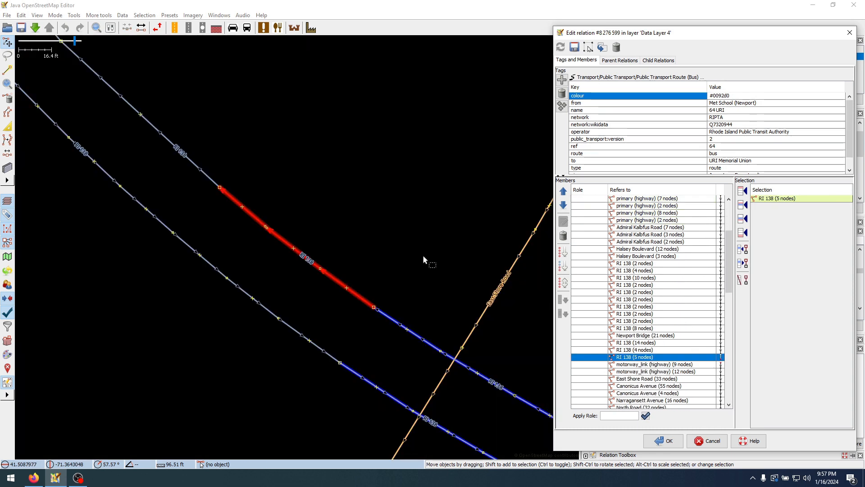
scroll(423, 255, "down", 4)
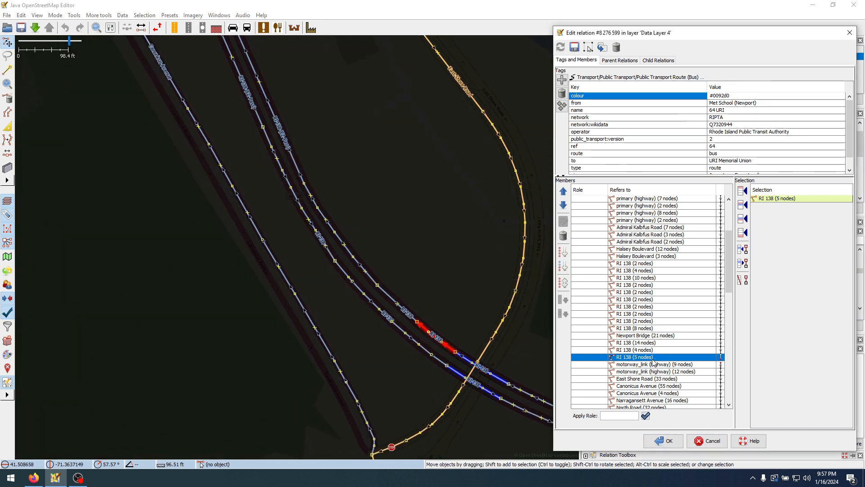
left_click(651, 371)
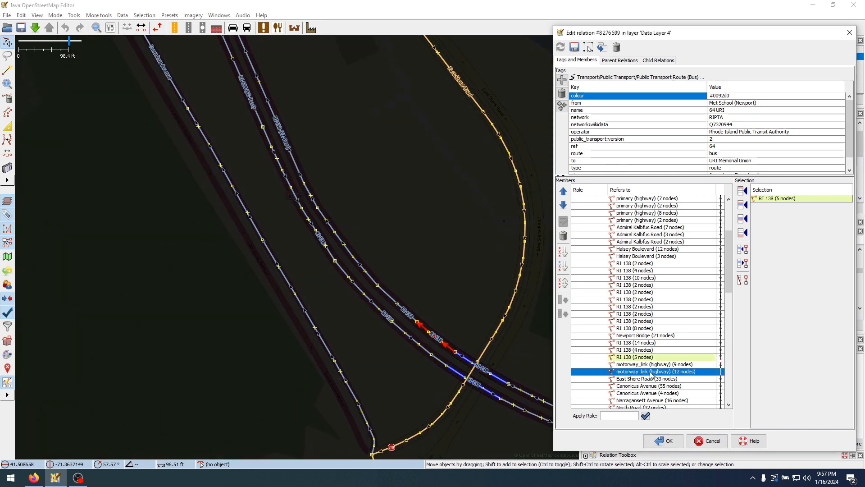
scroll(463, 289, "down", 3)
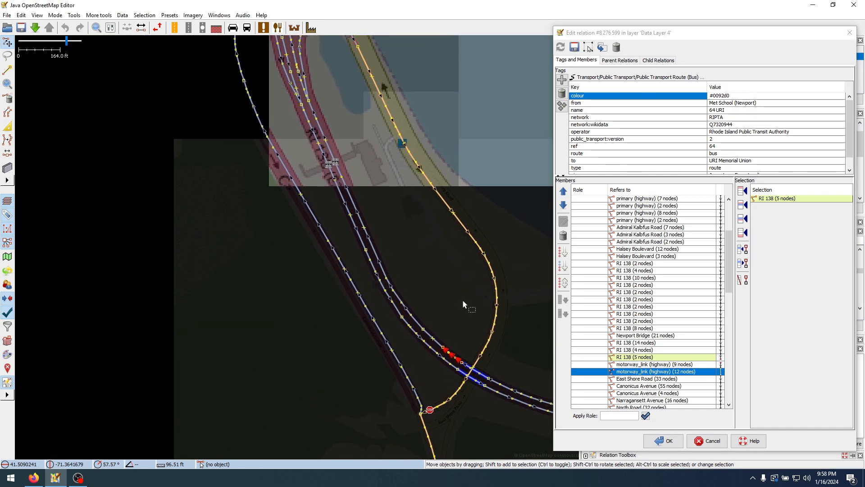
left_click_drag(499, 230, 437, 284)
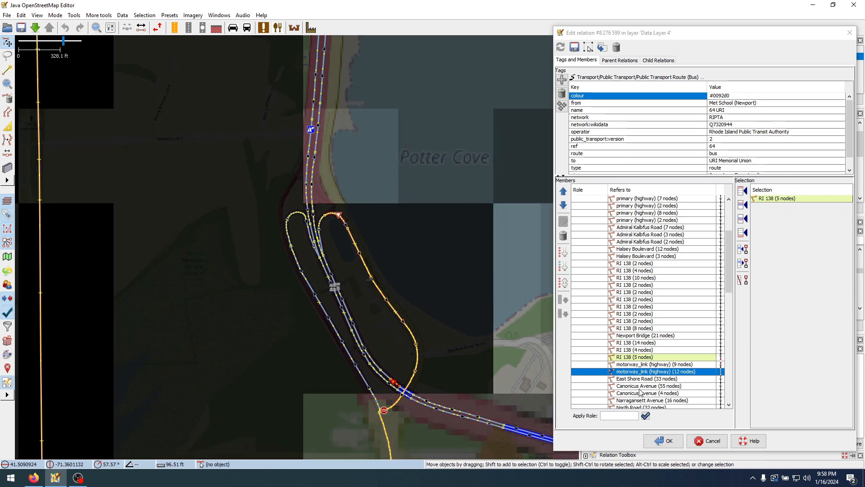
mouse_move(635, 346)
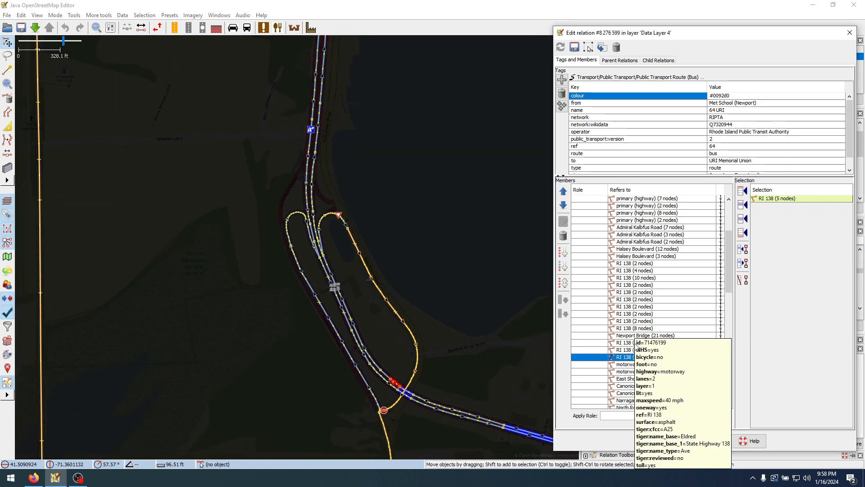
key("Up")
key("Up")
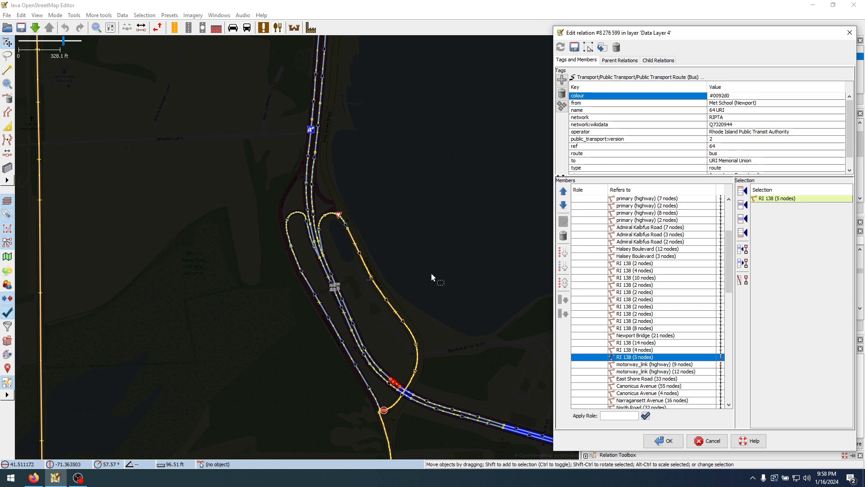
Insert RI 138 (2 nodes) and RI 138 (EZ Pass) (9 nodes) after RI 138 (5 nodes) and clear the map selection
left_click(379, 370)
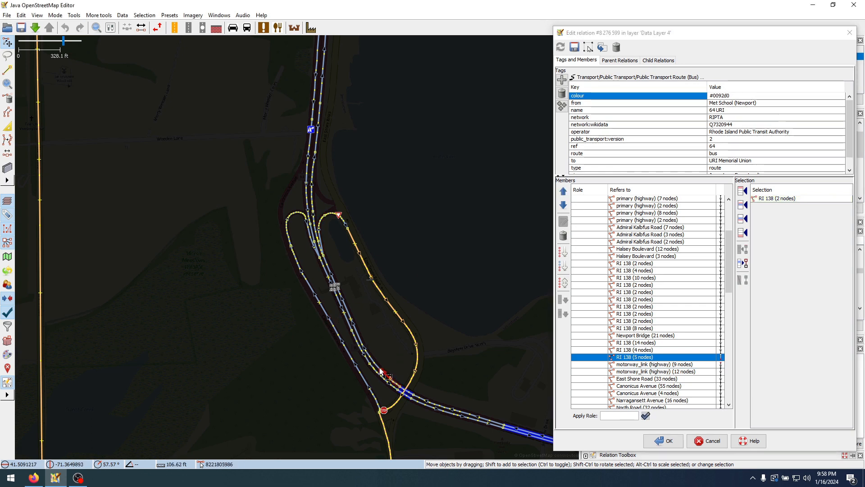
left_click(380, 370, "shift")
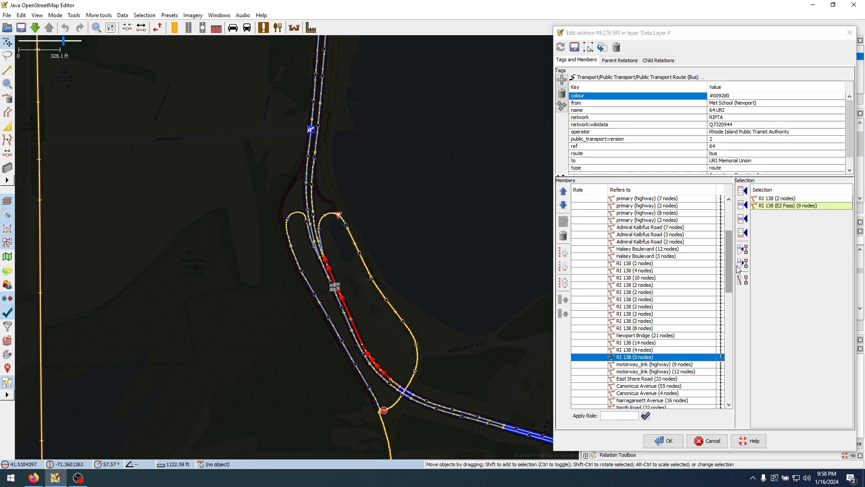
left_click(743, 218)
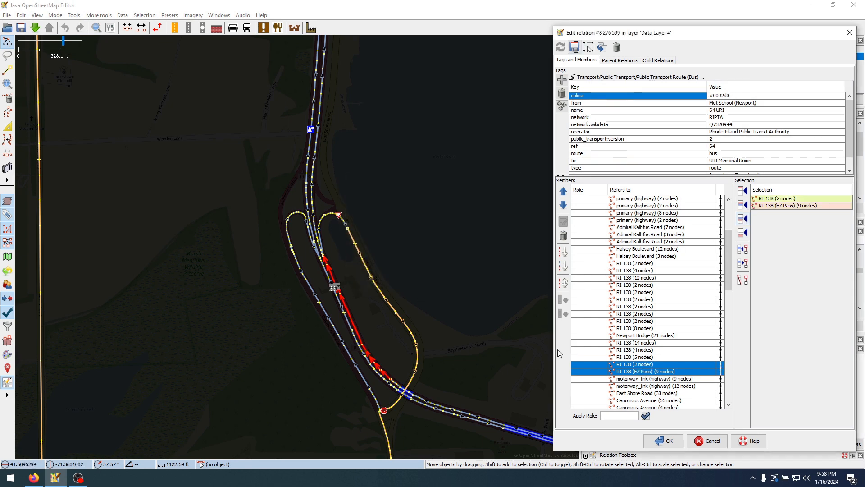
left_click(394, 279)
left_click(636, 321)
left_click(636, 351)
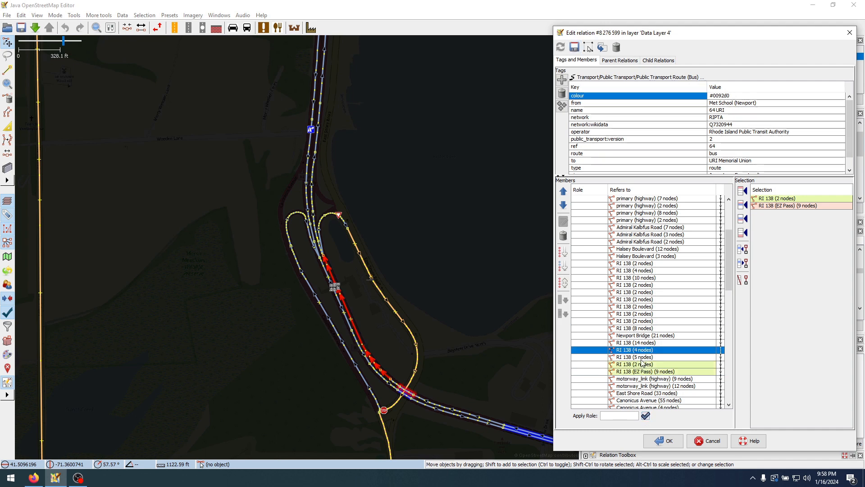
left_click(528, 327)
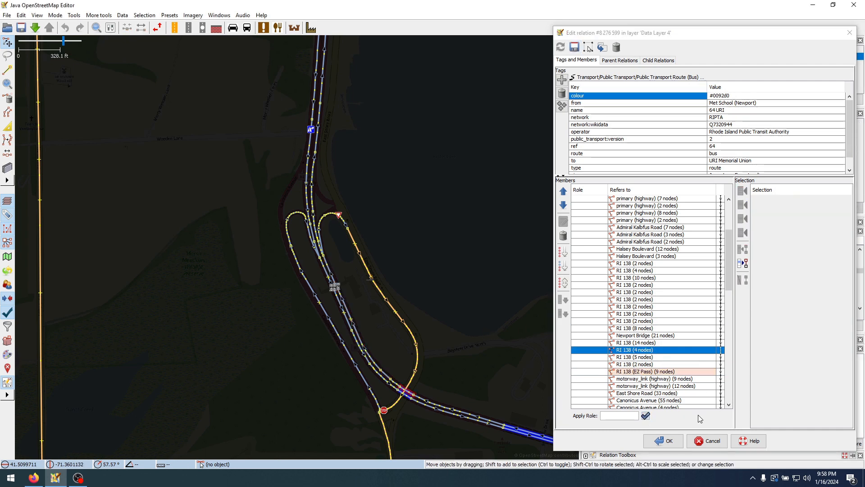
Review the route members from RI 138 (2 nodes) and RI 138 (EZ Pass) (9 nodes) through to the end of the member list
left_click(647, 366)
left_click(647, 372)
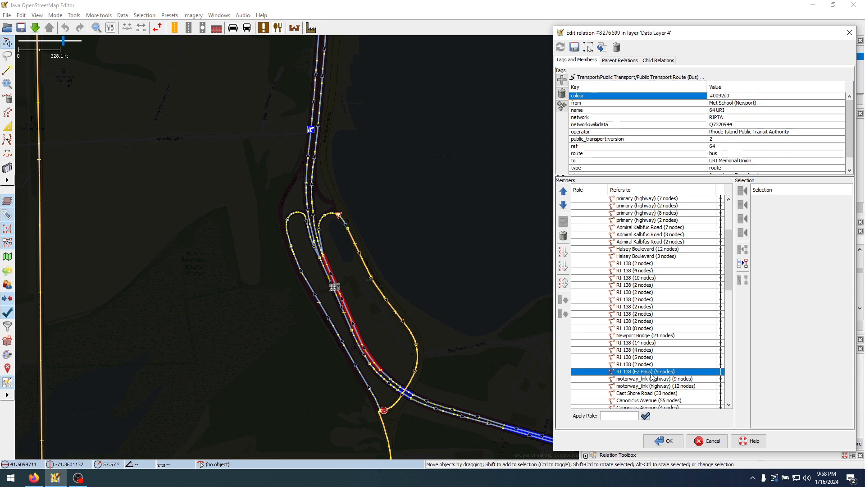
scroll(651, 374, "down", 9)
scroll(653, 373, "down", 9)
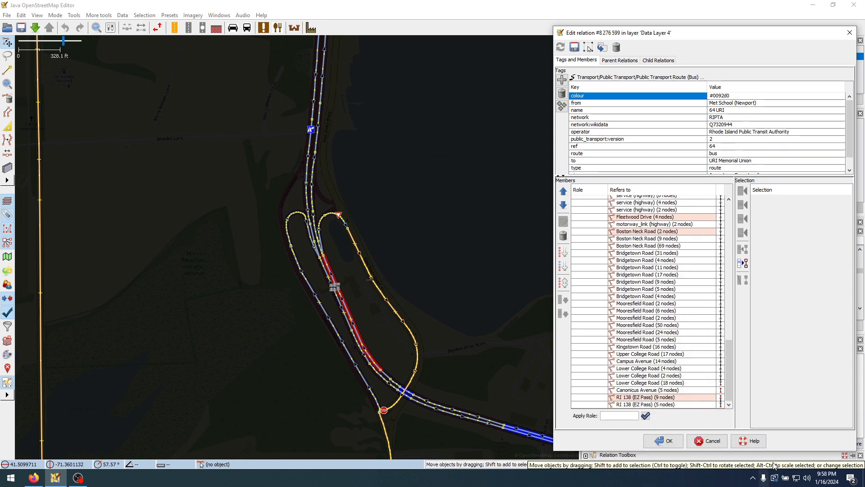
left_click(679, 398)
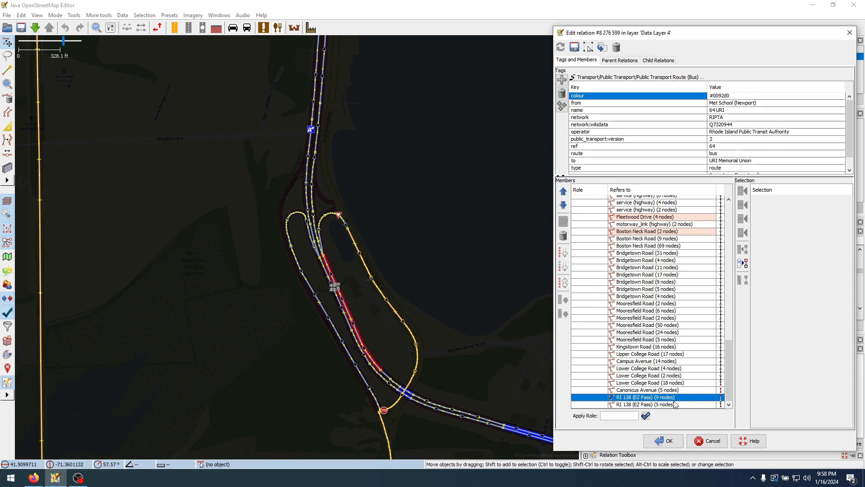
scroll(663, 389, "up", 20)
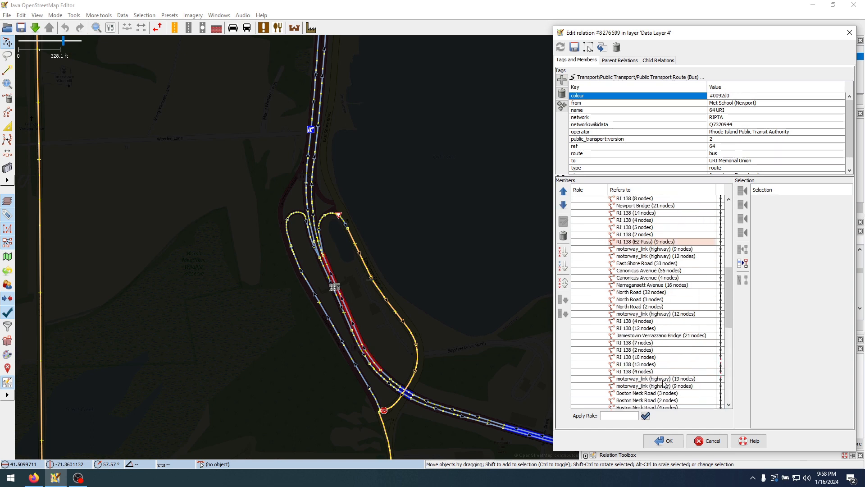
scroll(658, 354, "down", 5)
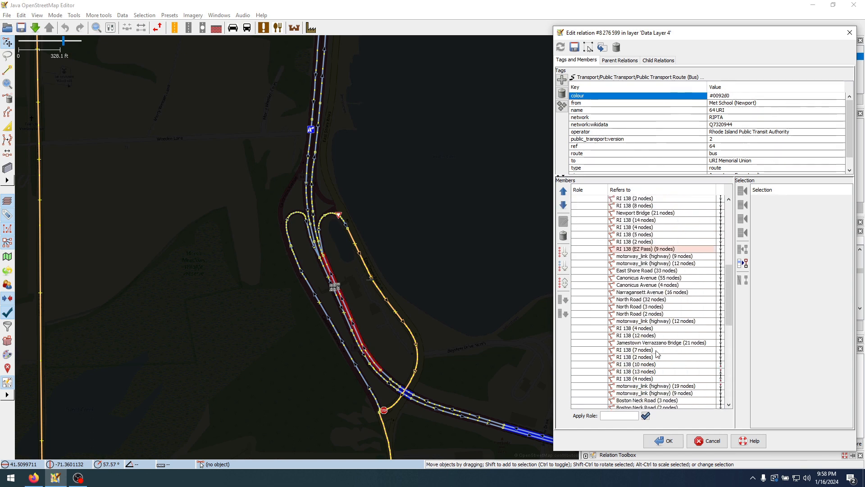
left_click(654, 364)
scroll(651, 366, "down", 7)
scroll(649, 367, "down", 5)
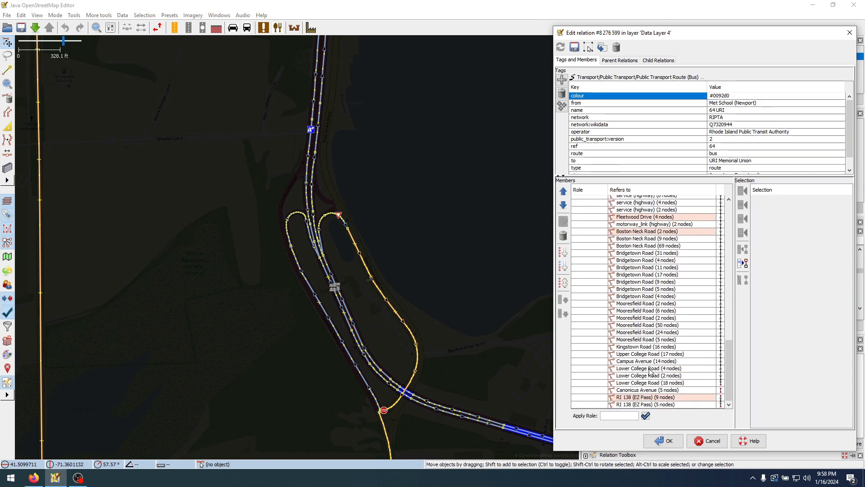
Zoom to the Lower College Road (18 nodes) member and examine the loop around the URI Memorial Union stops
left_click(657, 397)
left_click(660, 390)
right_click(660, 390)
left_click(653, 376)
left_click(650, 383)
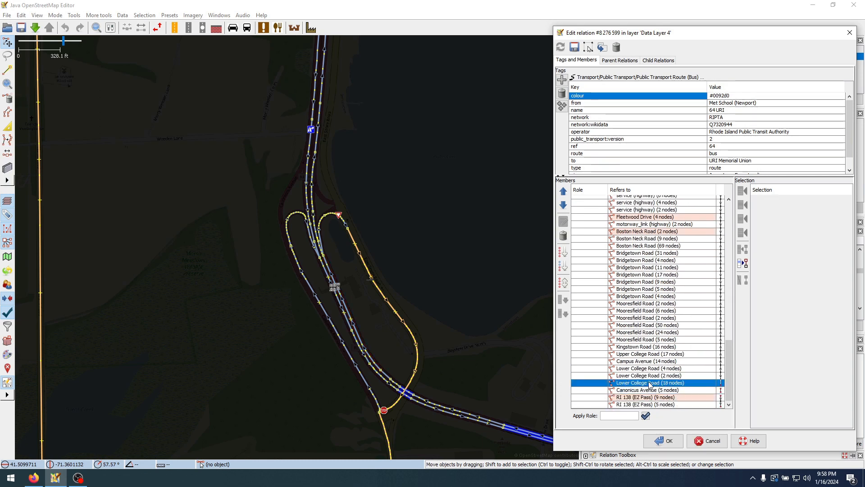
right_click(649, 383)
left_click(668, 390)
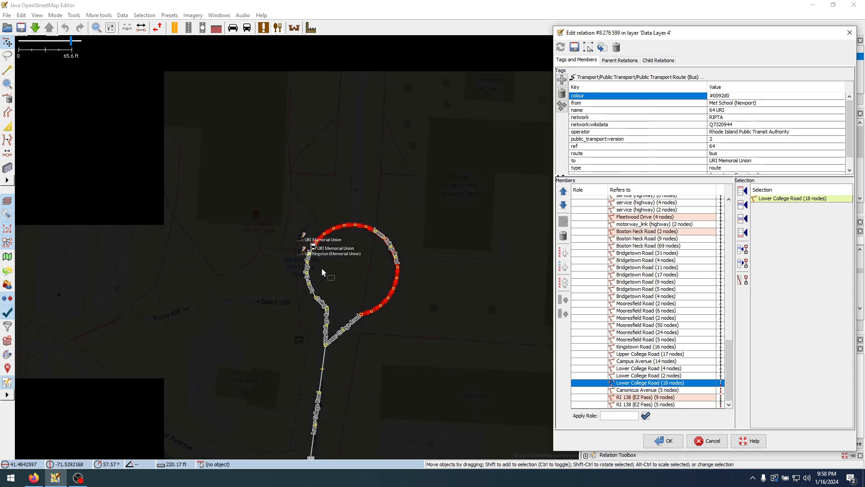
scroll(296, 258, "up", 3)
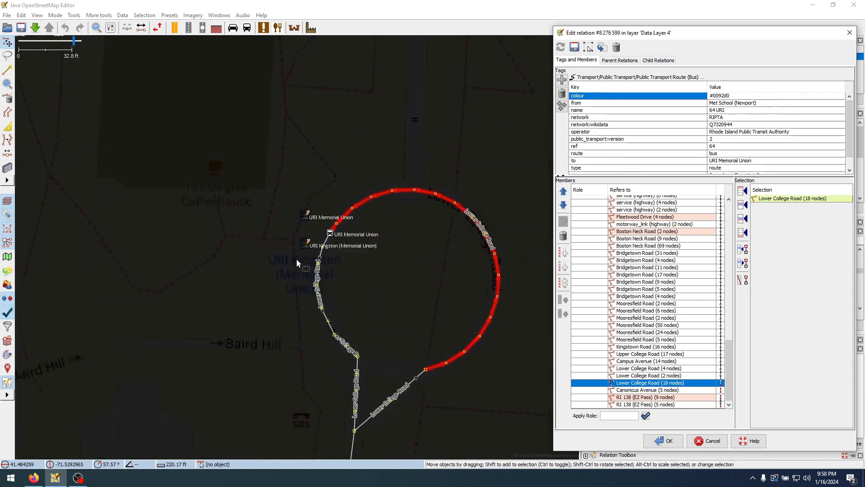
scroll(358, 285, "down", 3)
Step through the members from Kingstown Road (16 nodes) to Canonicus Avenue (5 nodes), returning to Lower College Road (18 nodes)
left_click(640, 348)
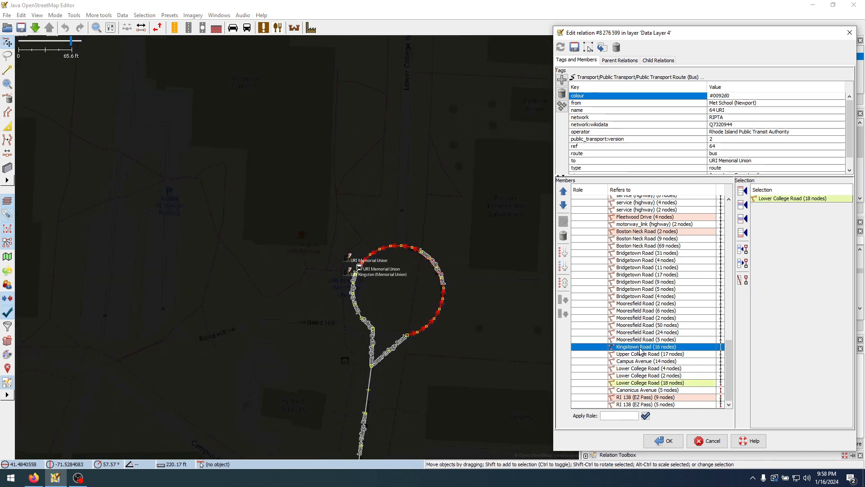
key("Down")
key("Down")
key("Down")
key("Down")
key("Down")
key("Down")
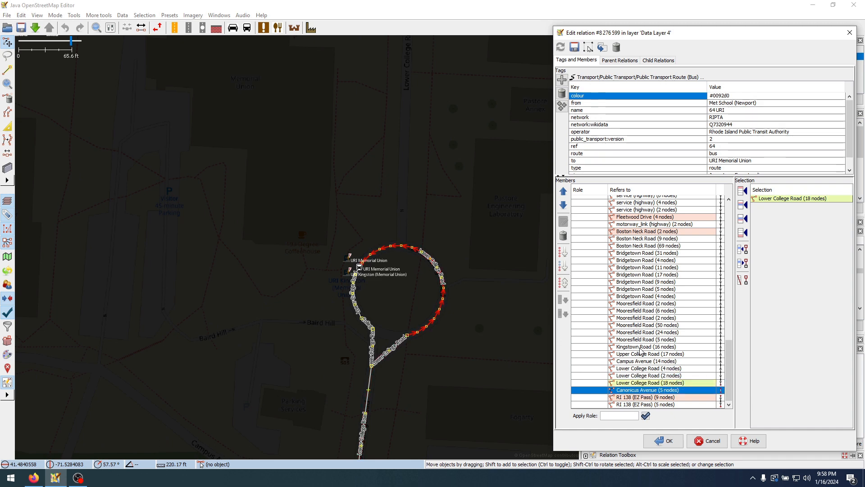
key("Up")
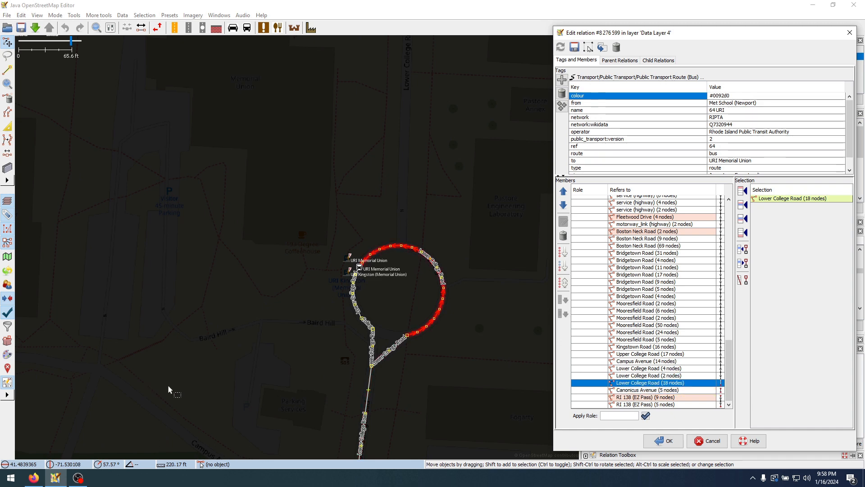
Switch to Firefox, load ripta.com/64 in a new tab and locate Kingston Railroad Station in the inbound stop list
left_click(34, 478)
left_click(411, 15)
type("ripta.com/")
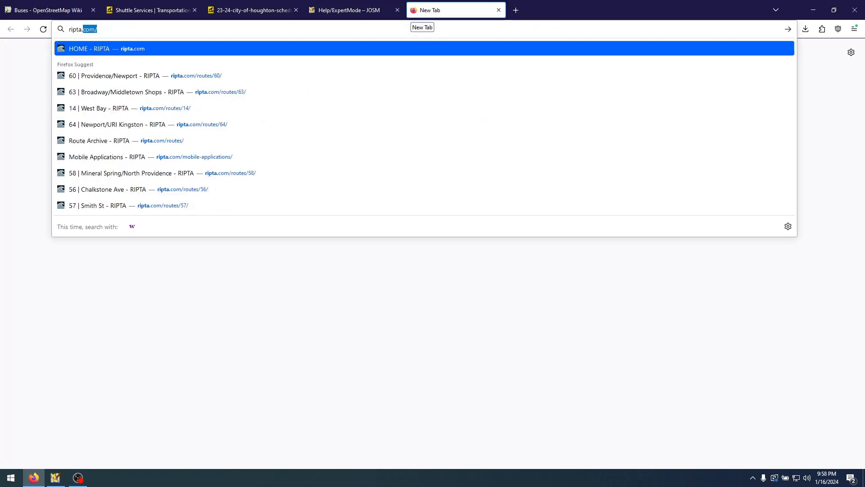
type("64")
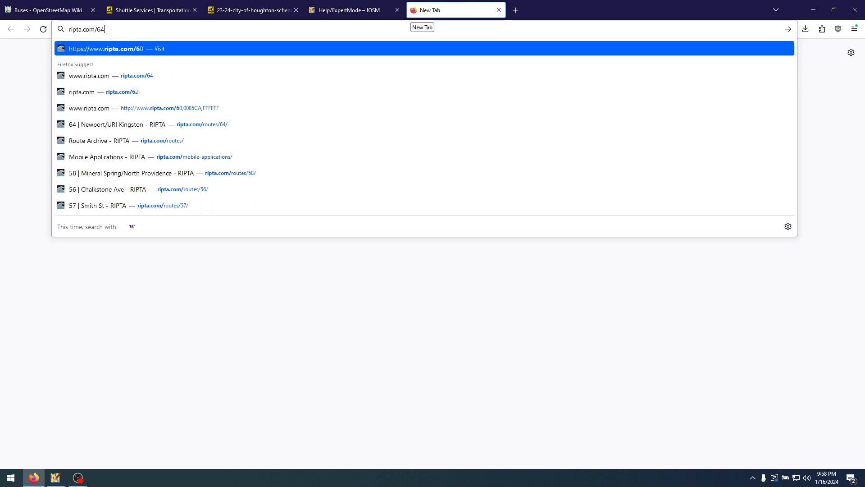
key("Return")
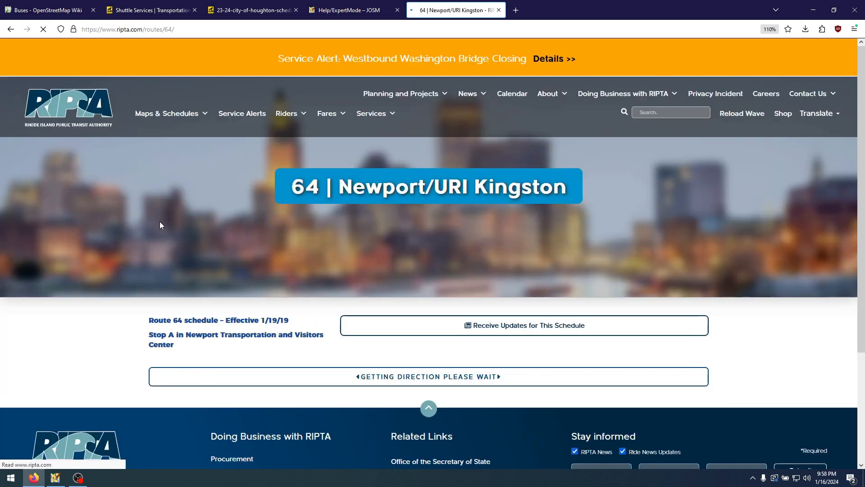
scroll(113, 330, "down", 3)
scroll(154, 285, "down", 5)
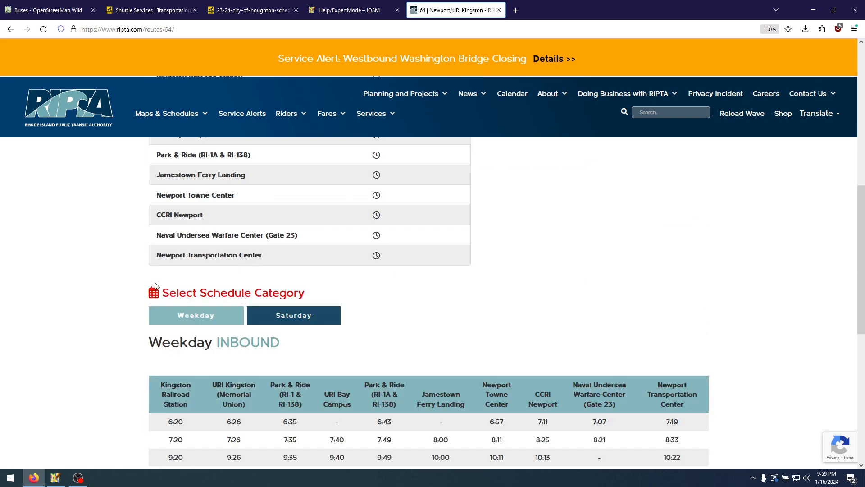
scroll(167, 280, "up", 3)
left_click_drag(156, 192, 251, 189)
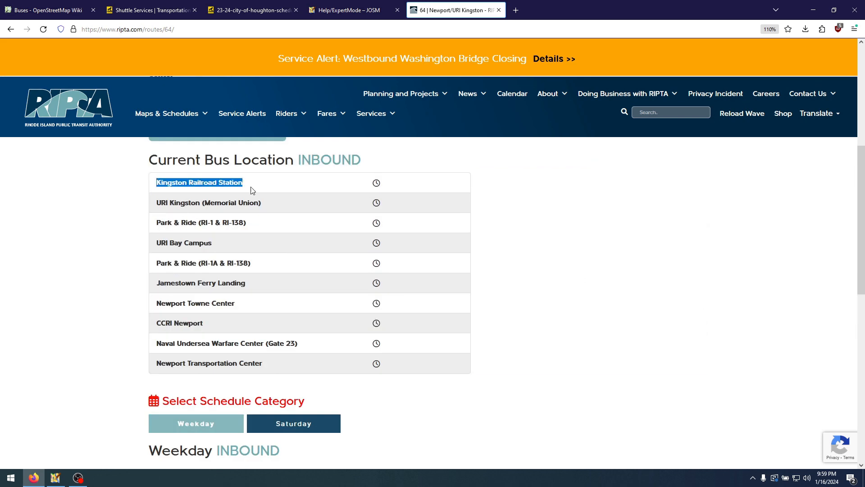
Switch back to JOSM and examine the Lower College Road loop and the streets around URI Memorial Union
left_click(55, 478)
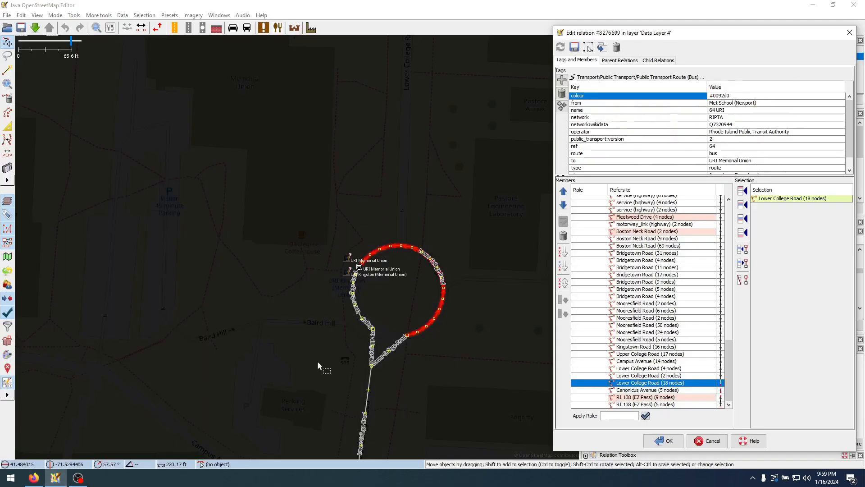
scroll(332, 305, "down", 3)
scroll(342, 303, "up", 2)
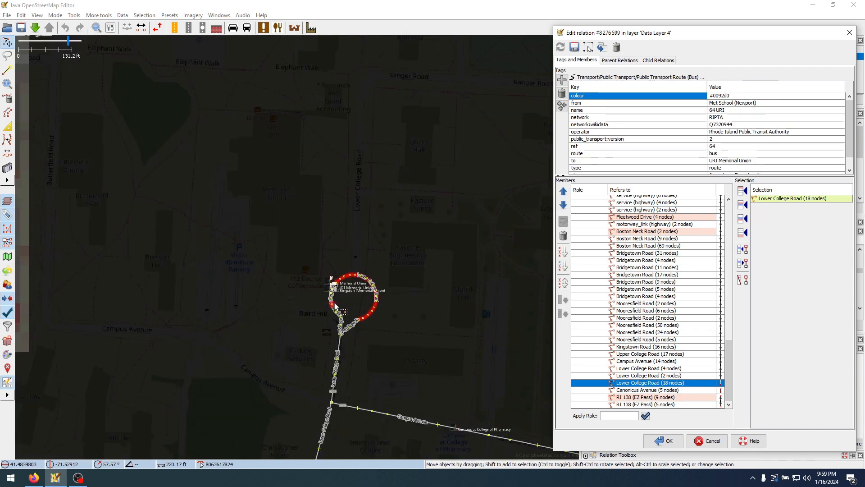
scroll(342, 299, "up", 4)
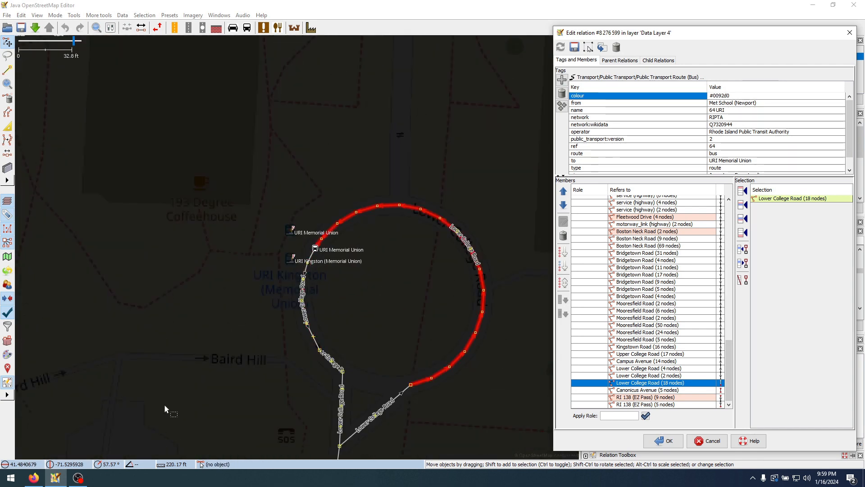
scroll(282, 291, "down", 4)
scroll(279, 337, "down", 4)
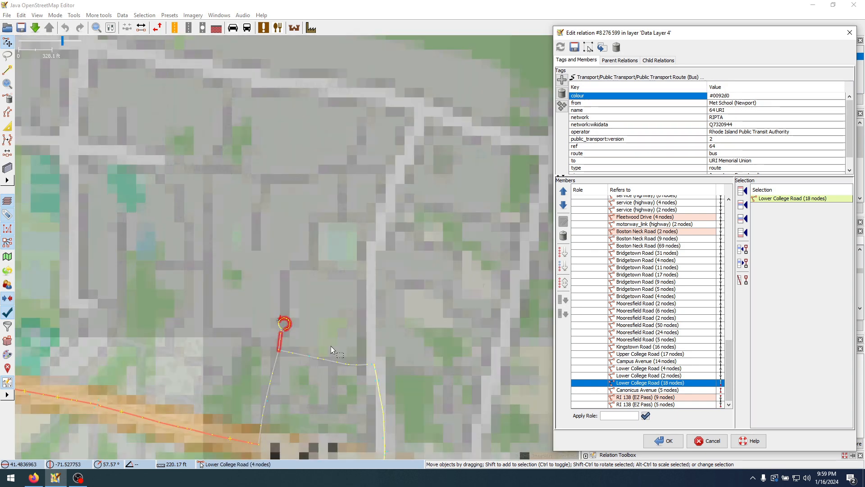
Survey the roads linking the URI campus loop with West Kingston and the surrounding South County bus network
left_click_drag(304, 346, 368, 257)
left_click_drag(360, 311, 385, 264)
scroll(302, 300, "down", 5)
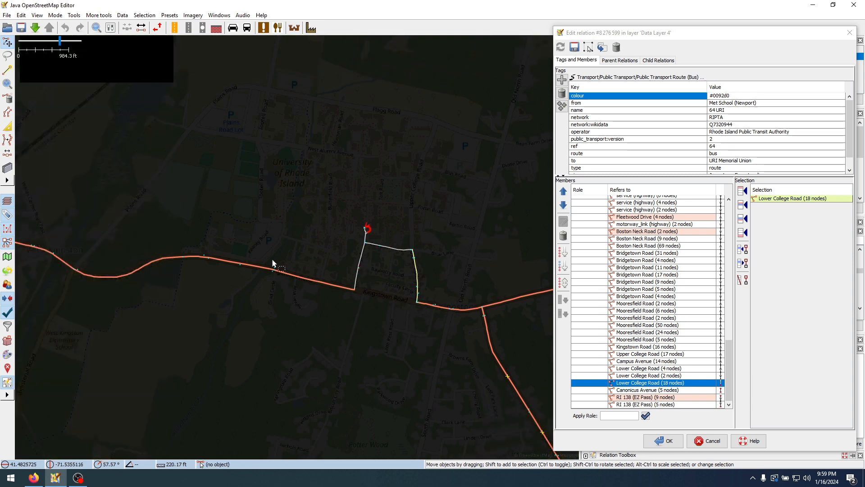
left_click_drag(361, 239, 212, 178)
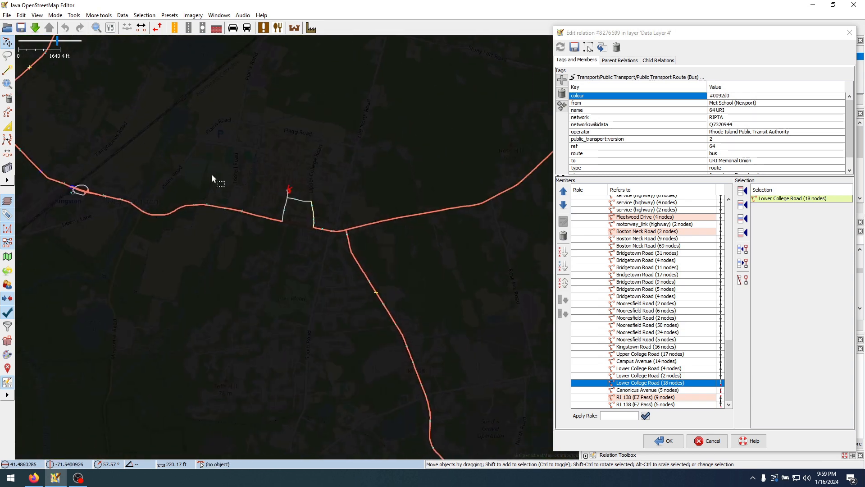
scroll(311, 199, "down", 2)
left_click_drag(253, 248, 390, 359)
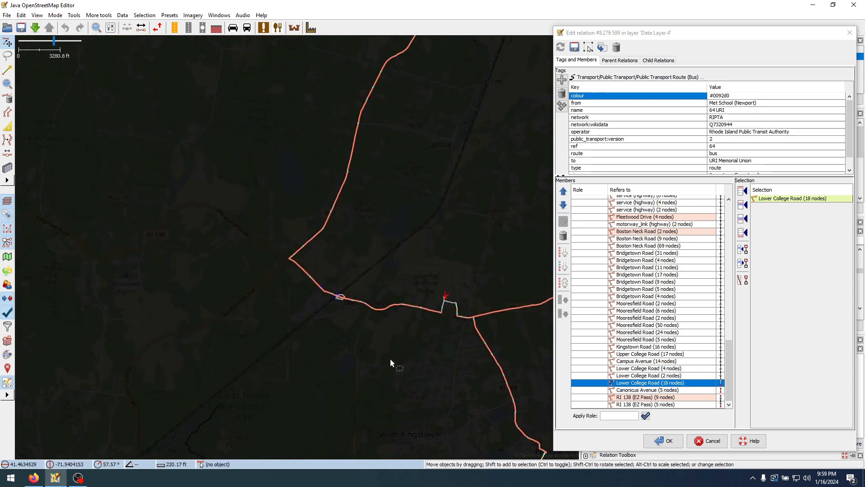
left_click_drag(344, 270, 405, 303)
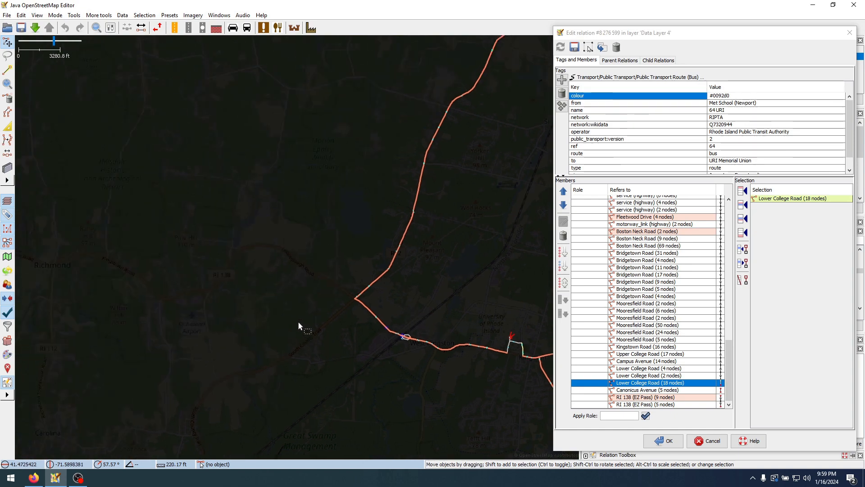
scroll(298, 321, "down", 4)
scroll(307, 364, "up", 4)
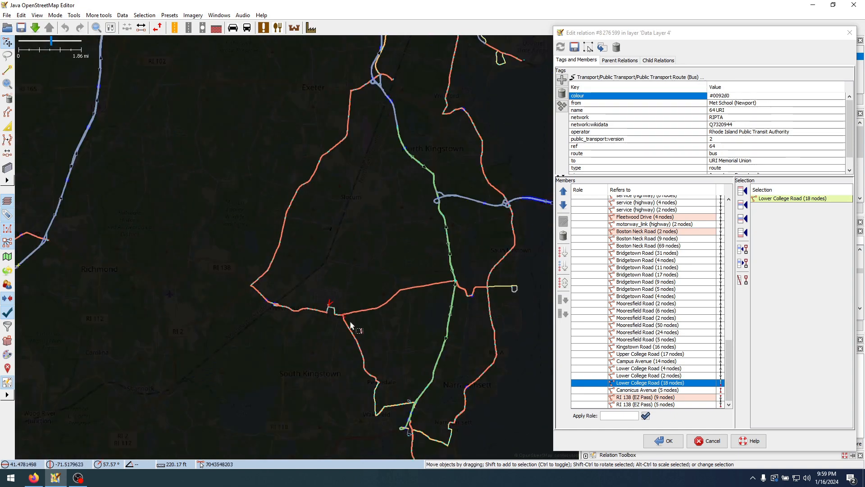
scroll(328, 315, "up", 7)
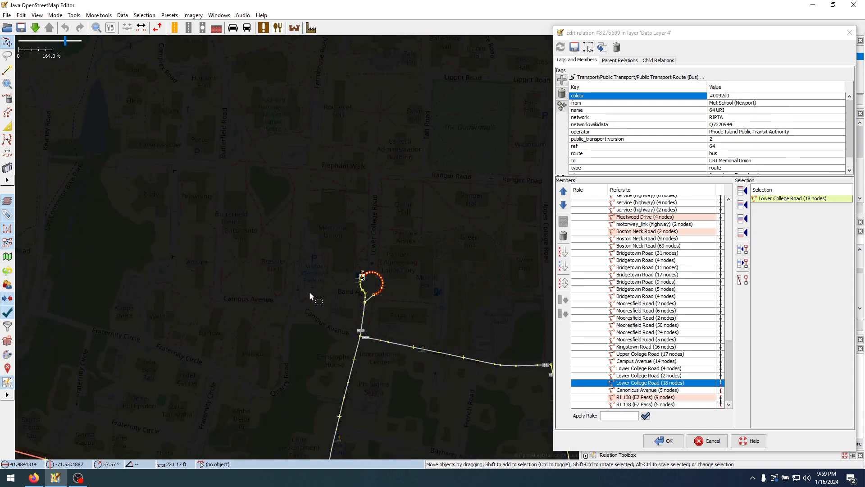
Switch to Firefox, show RIPTA's route 64 map and compare its path between URI Kingston (Memorial Union) and Kingston station with the stop list
left_click(34, 478)
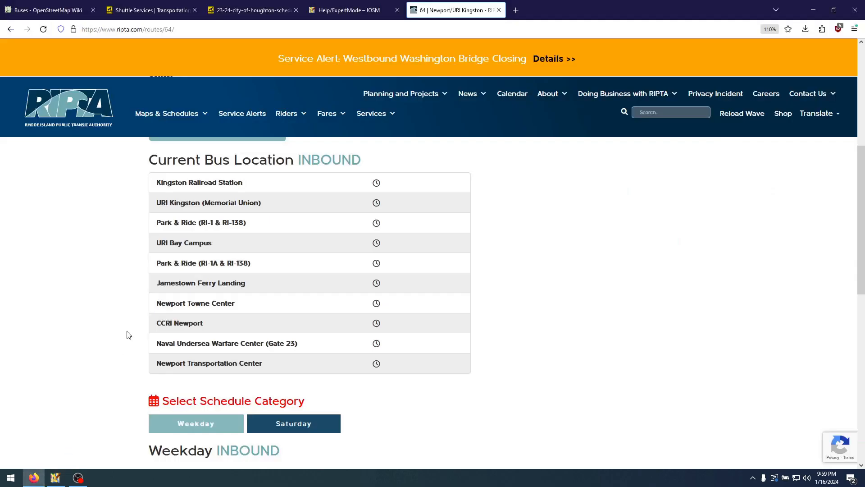
left_click(222, 298)
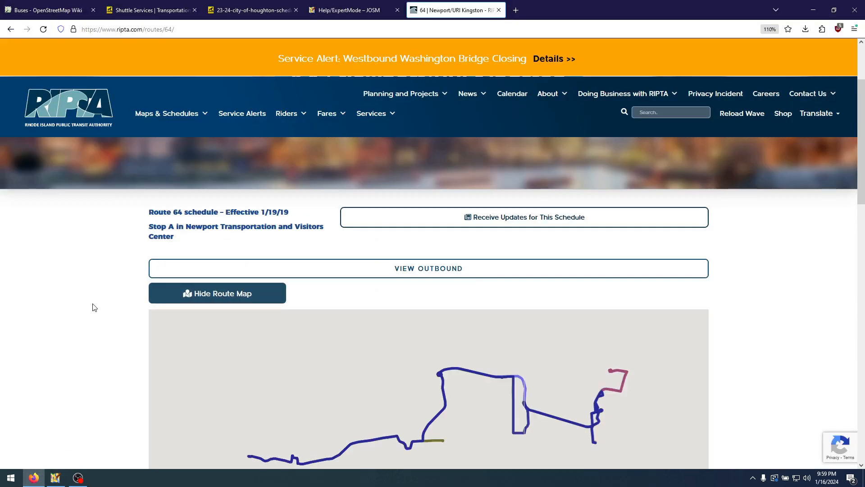
scroll(77, 272, "down", 1)
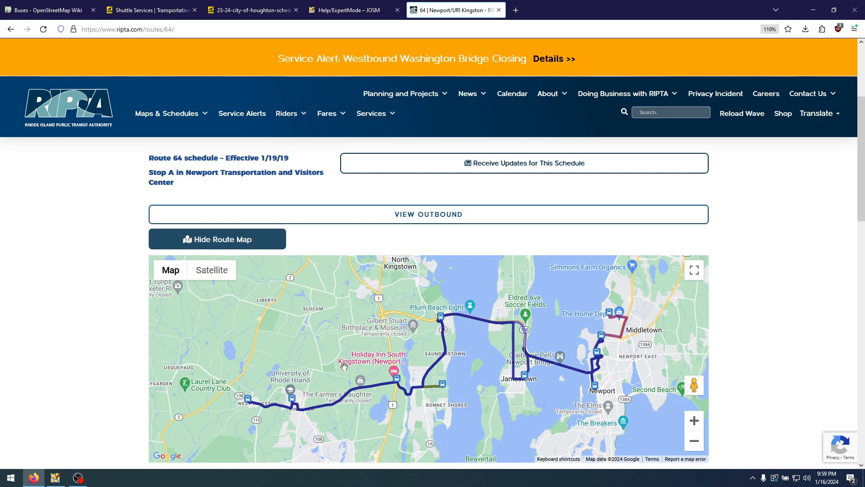
left_click_drag(344, 366, 473, 377)
scroll(396, 356, "up", 4)
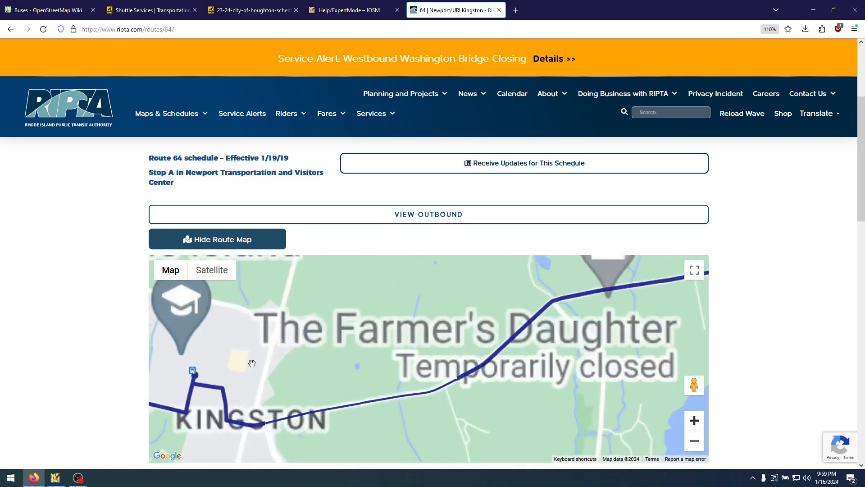
scroll(369, 399, "down", 1)
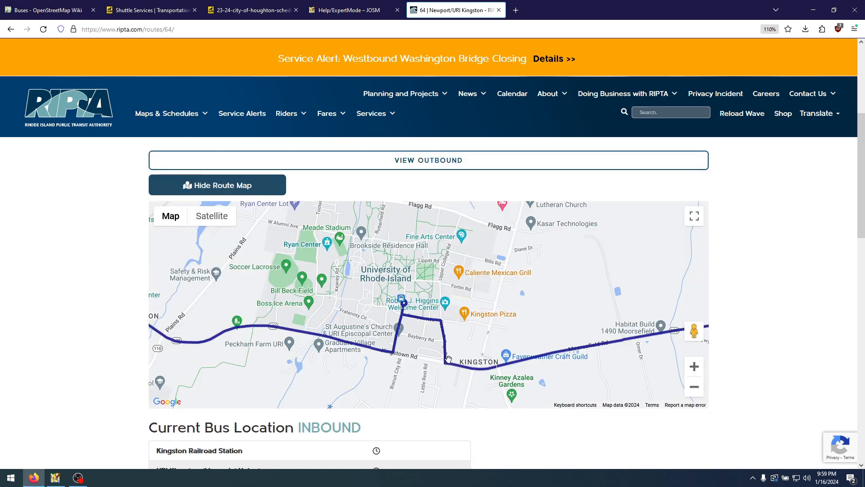
left_click_drag(219, 321, 414, 313)
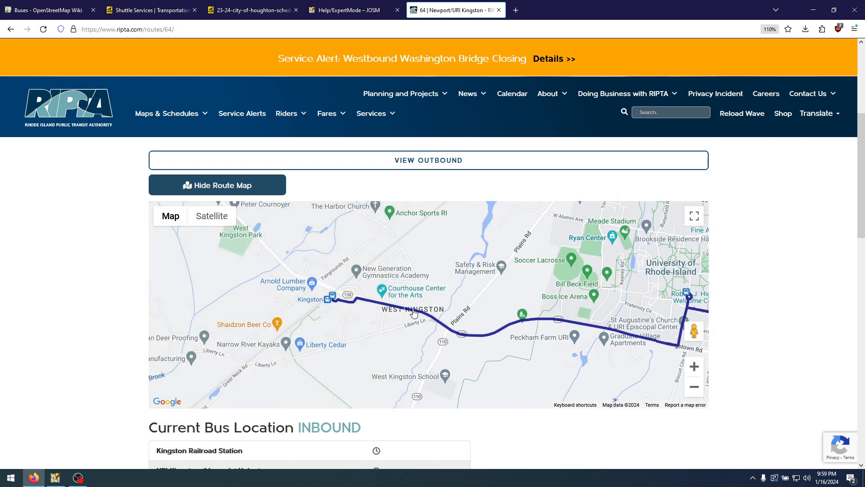
scroll(103, 334, "down", 2)
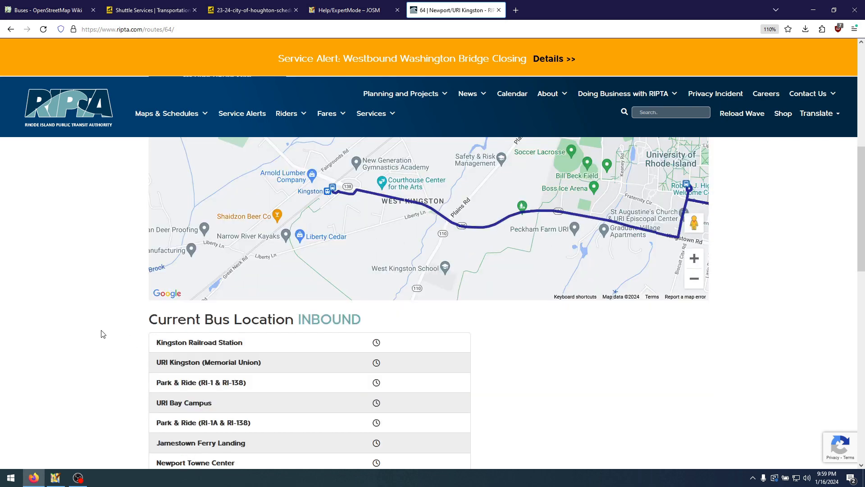
left_click_drag(157, 364, 258, 364)
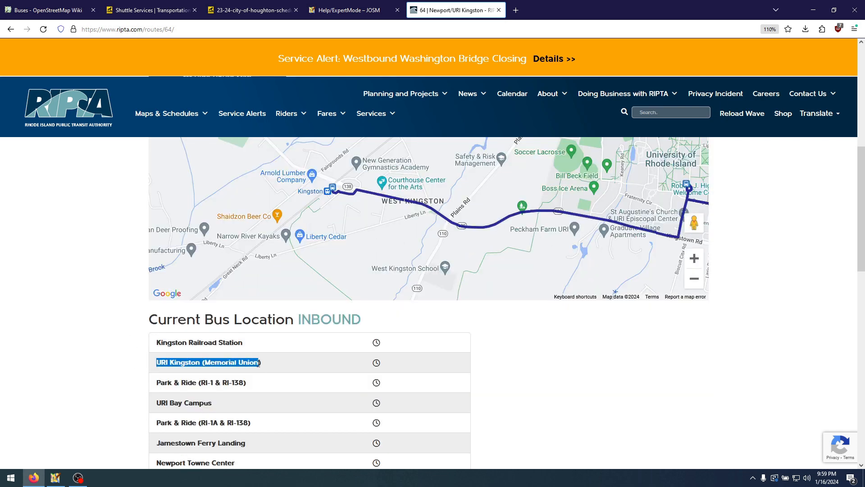
Switch back to JOSM and browse the loaded relations for RIPTA 64 Newport/URI Kingston route variants
left_click(258, 366)
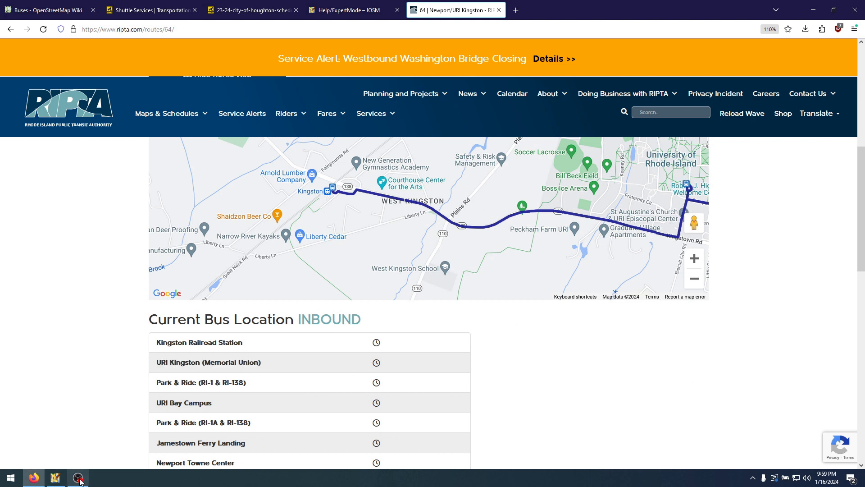
left_click(55, 477)
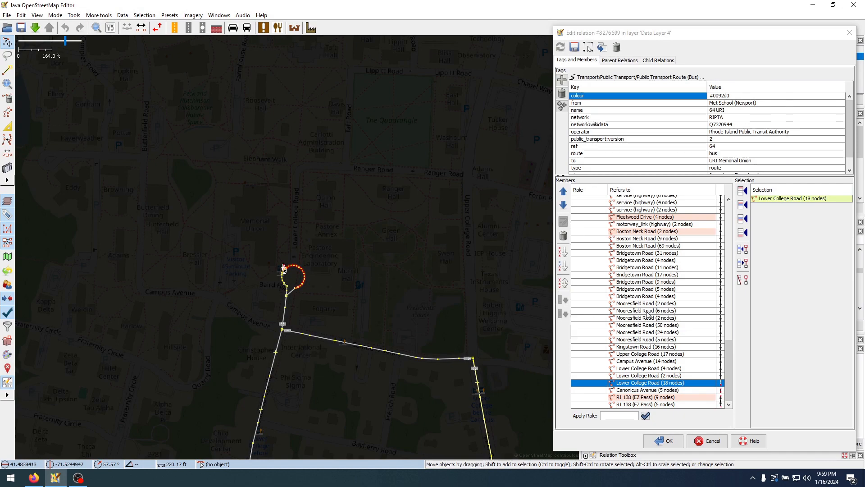
left_click_drag(758, 33, 456, 44)
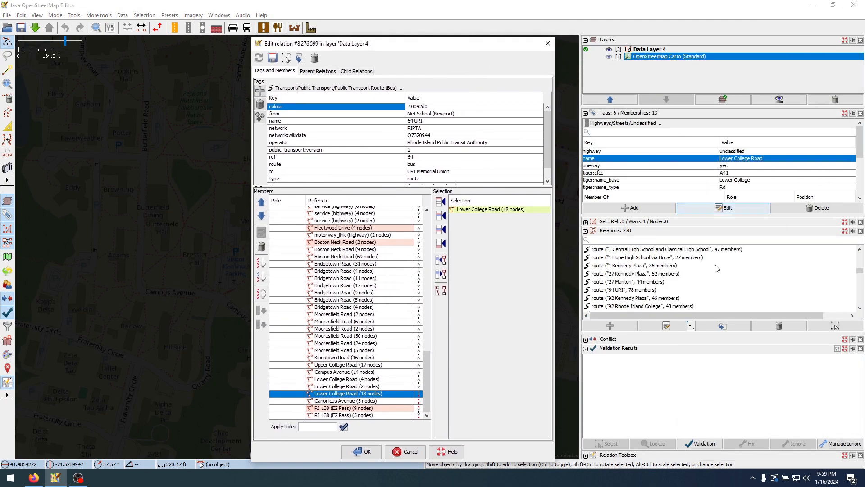
scroll(622, 292, "down", 15)
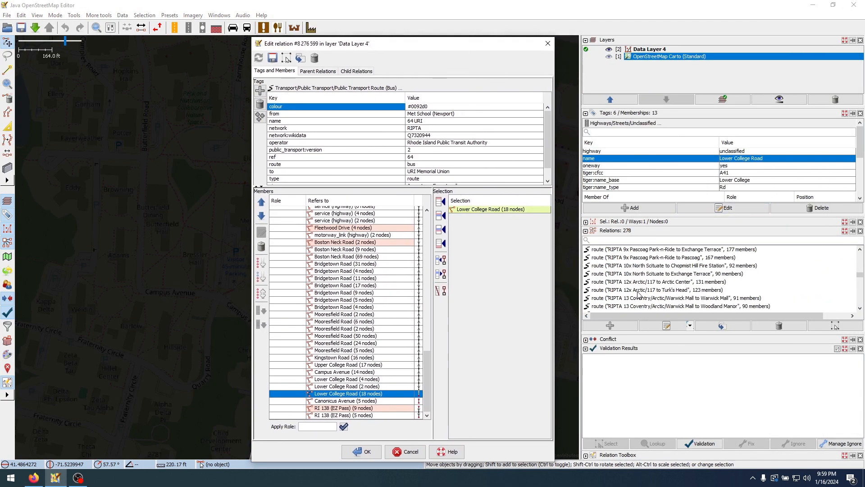
scroll(644, 295, "down", 12)
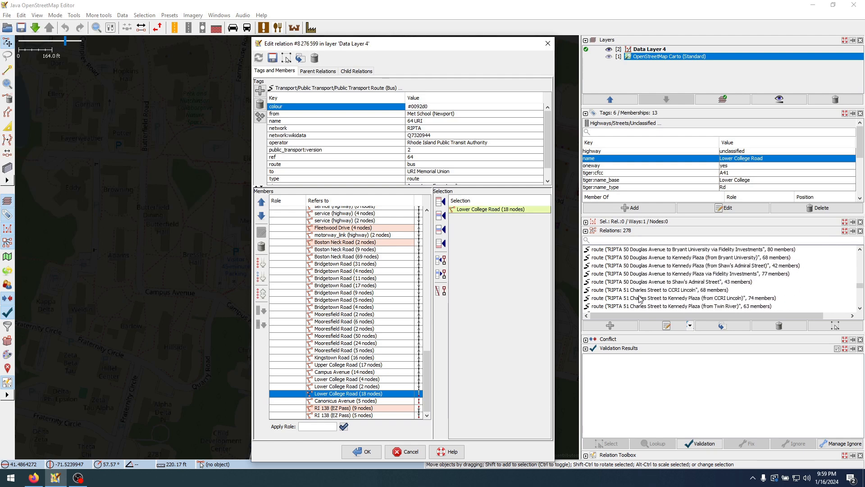
scroll(641, 298, "down", 4)
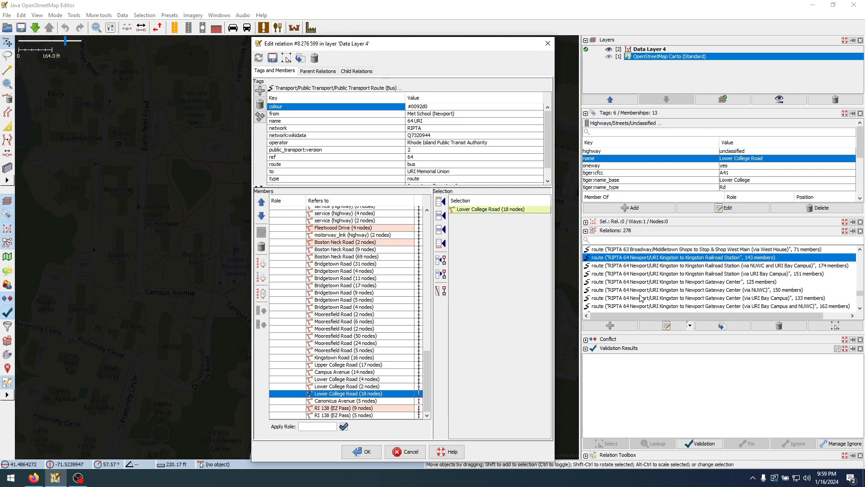
left_click(651, 273)
left_click(678, 265)
left_click(680, 252)
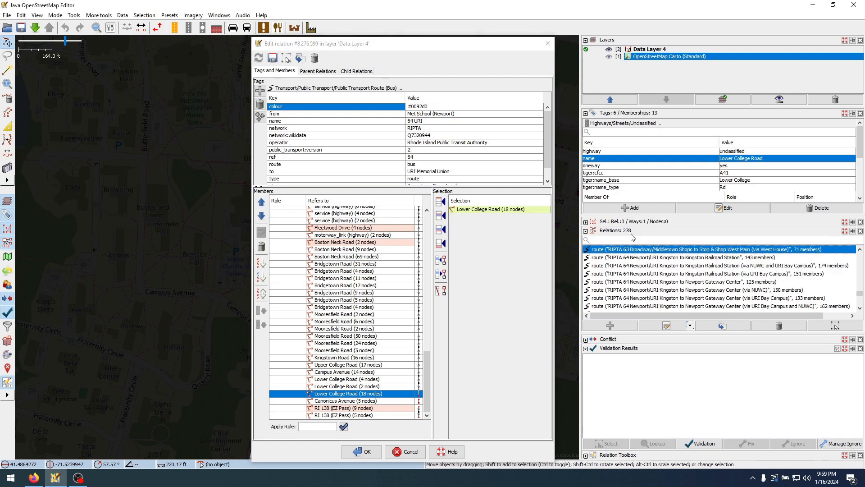
left_click_drag(478, 47, 781, 40)
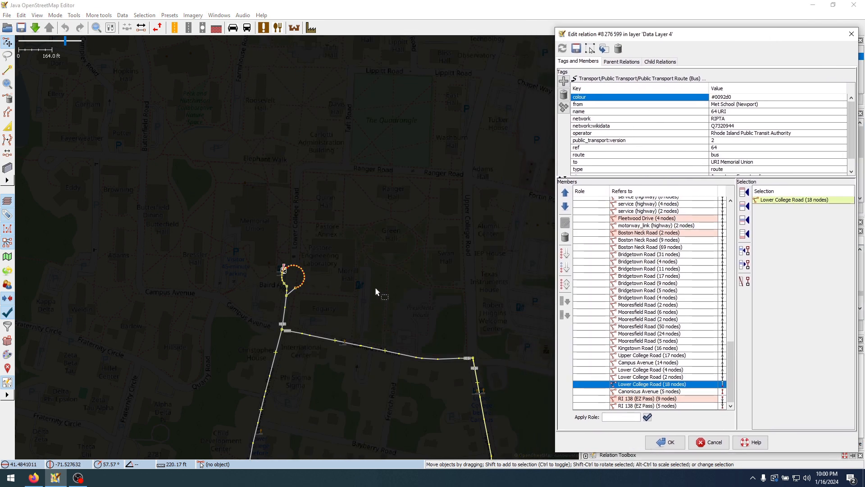
Examine the Lower College Road loop at URI Memorial Union and the final members of the 64 URI route from Lower College Road to Canonicus Avenue
scroll(421, 201, "down", 5)
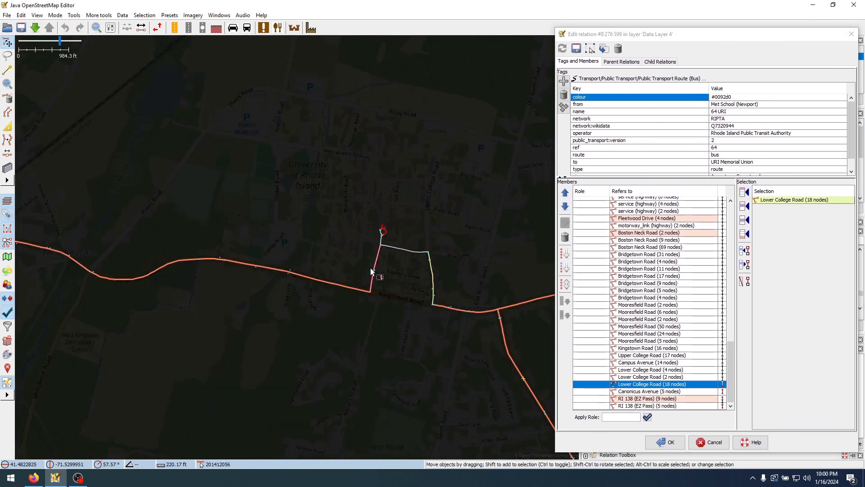
right_click(658, 387)
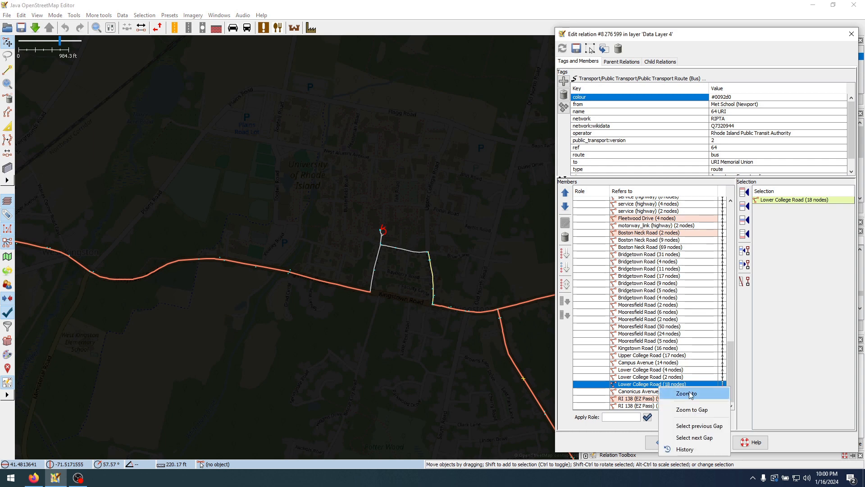
left_click(687, 392)
left_click(636, 391)
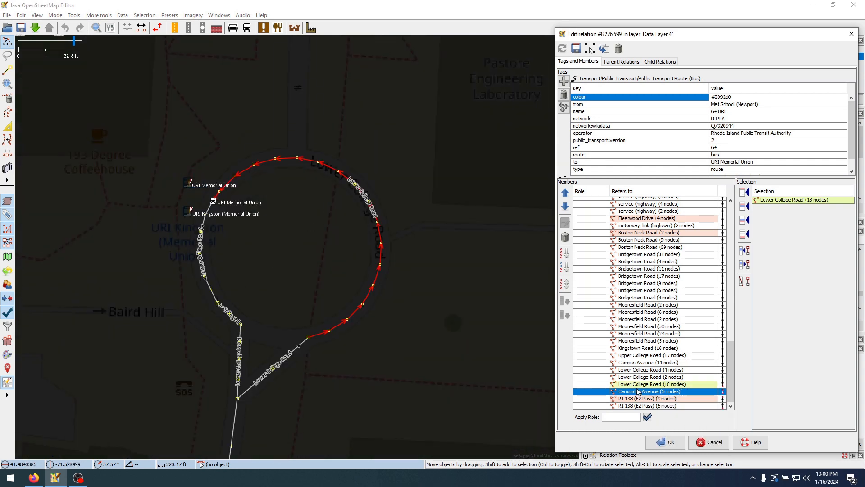
left_click_drag(402, 312, 402, 159)
scroll(475, 245, "down", 2)
left_click(694, 370)
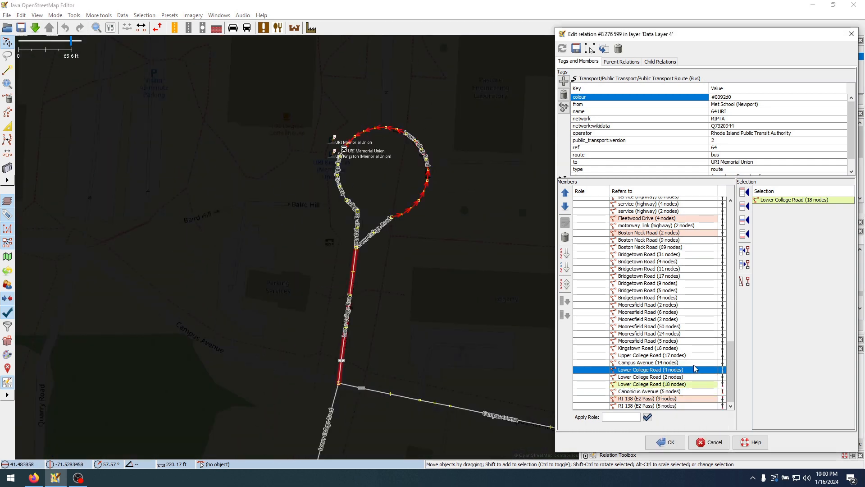
key("Down")
key("Down")
key("Down")
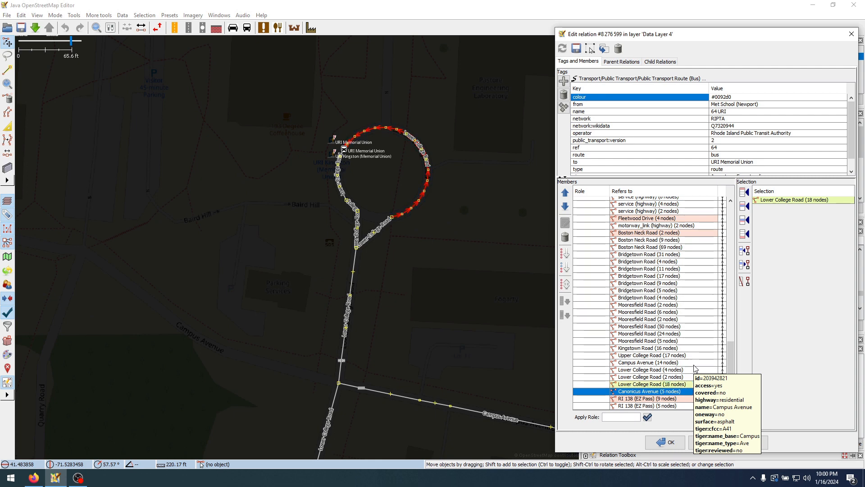
Locate the 10-node RI 138 member beside the Jamestown Verrazzano Bridge on the map and examine its surroundings
scroll(645, 324, "up", 4)
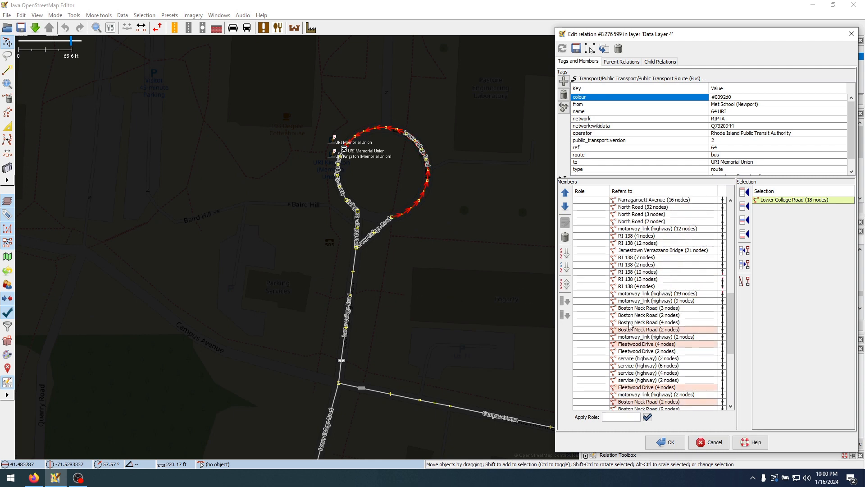
left_click(670, 273)
right_click(650, 271)
left_click(633, 275)
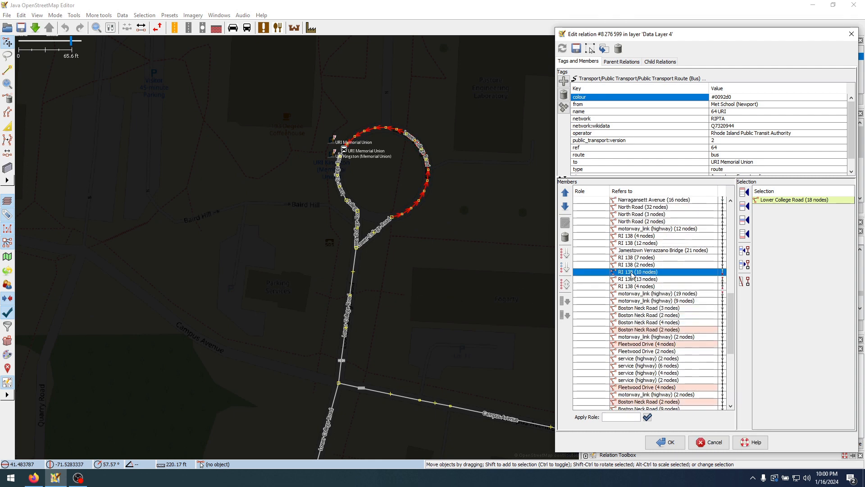
scroll(332, 266, "down", 5)
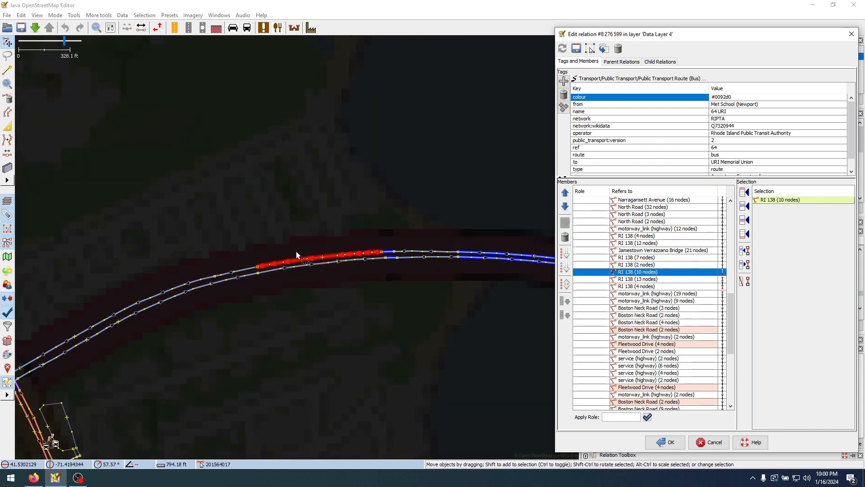
left_click_drag(275, 222, 361, 168)
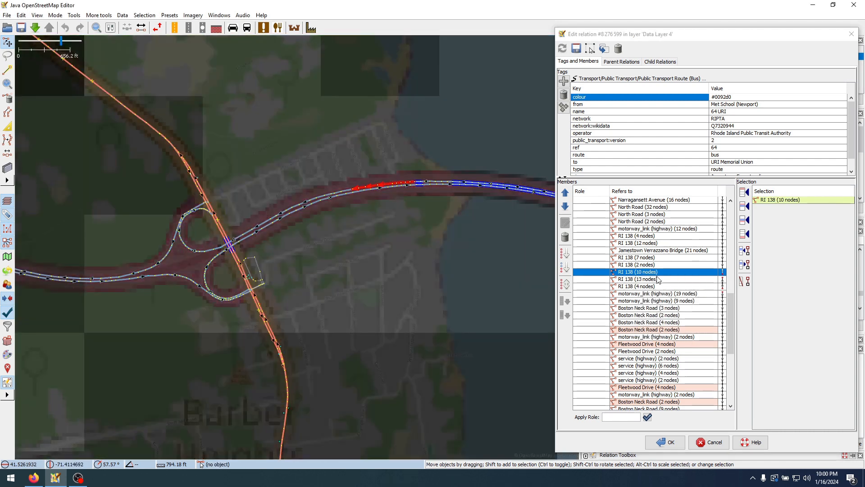
Step through the RI 138 members after the Jamestown Verrazzano Bridge, comparing their order with the map
left_click(644, 260)
key("Down")
key("Down")
key("Down")
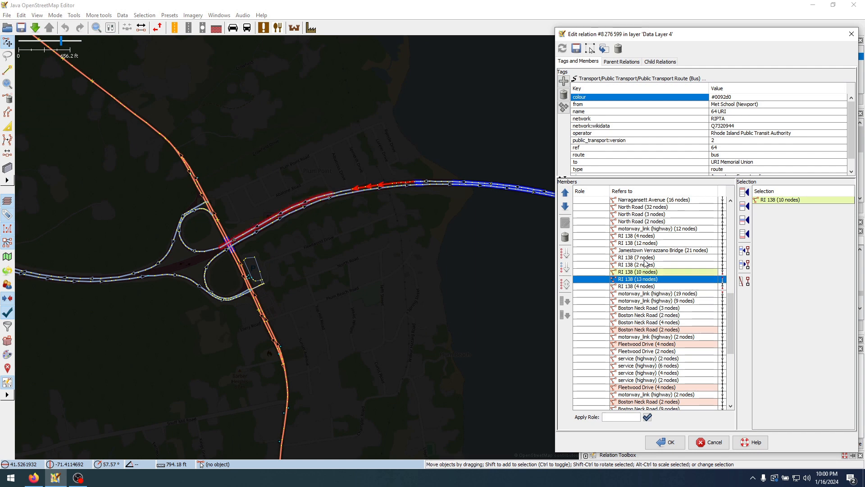
key("Up")
key("Down")
key("Down")
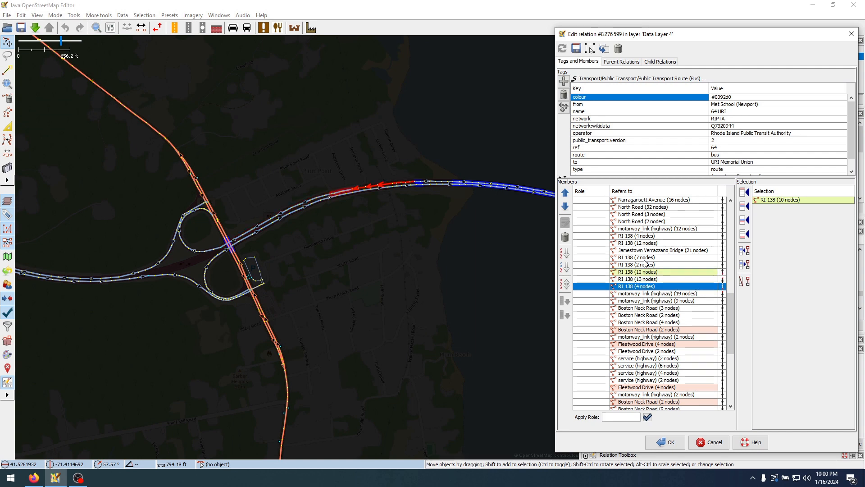
key("Up")
key("Up")
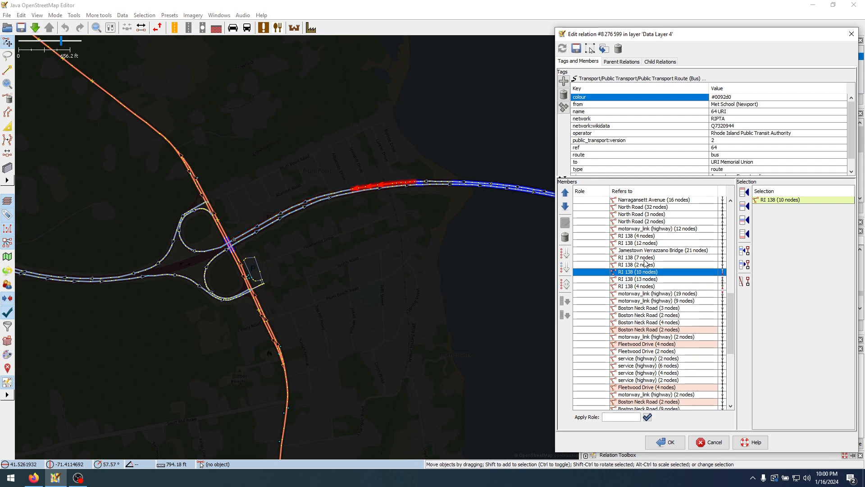
Insert the 4-node RI 138 way again after the 10-node RI 138 member, accepting the duplicate
left_click(345, 192)
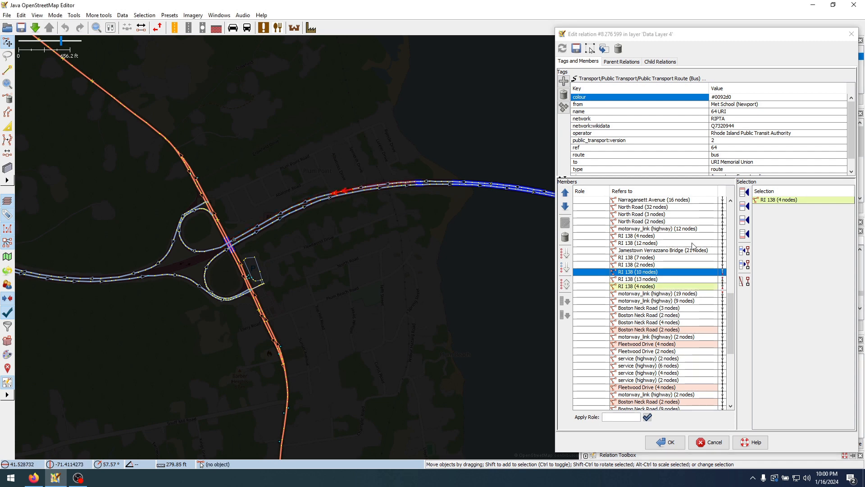
left_click(744, 223)
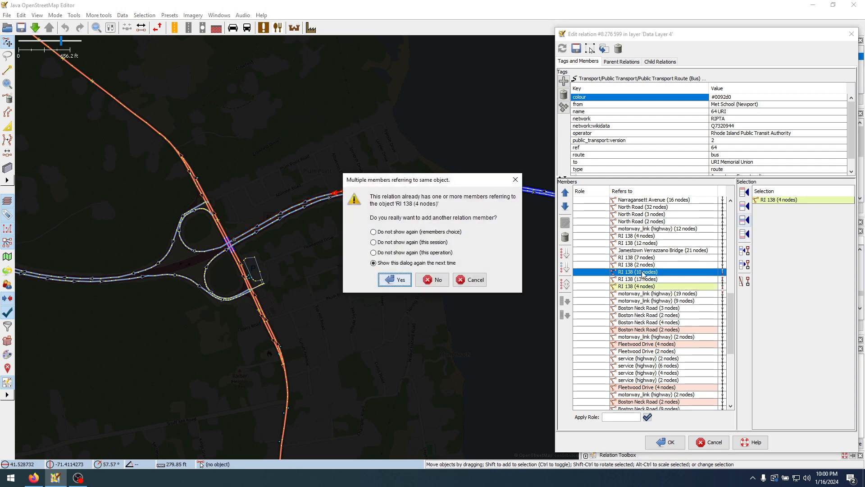
left_click(400, 280)
Compare both 4-node RI 138 entries and remove the one directly after the 10-node RI 138 member
left_click(676, 287)
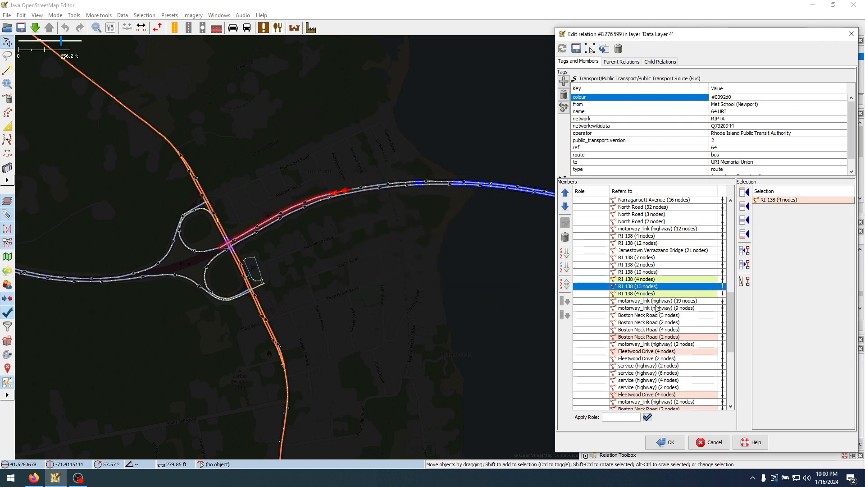
left_click(683, 294)
left_click(643, 287)
left_click(643, 293)
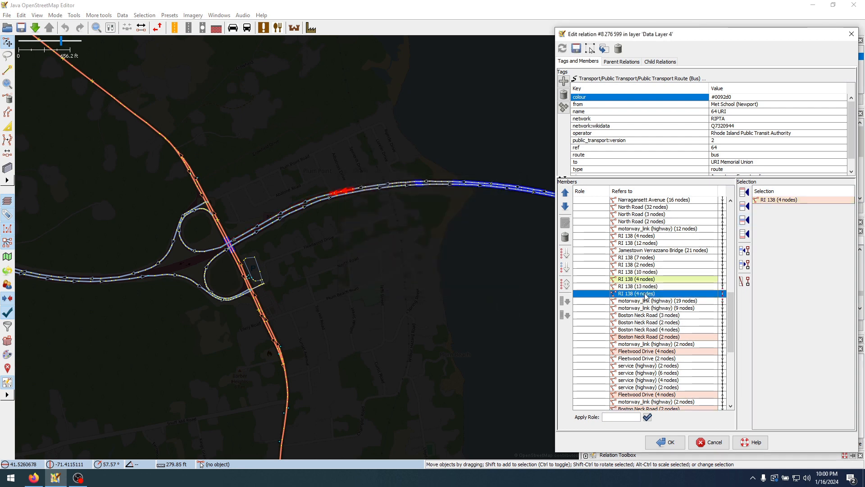
left_click(655, 278)
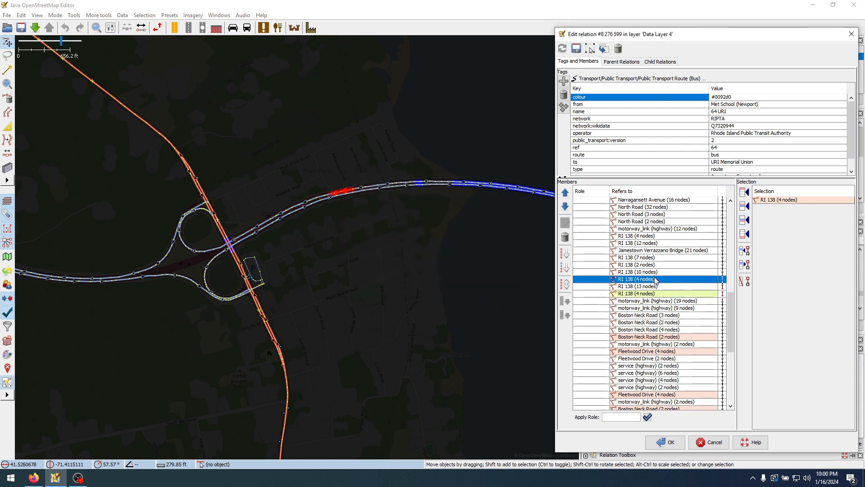
left_click(565, 237)
Remove the consecutive members from Jamestown Verrazzano Bridge (21 nodes) through the following RI 138 (4 nodes) from the route
left_click(658, 252)
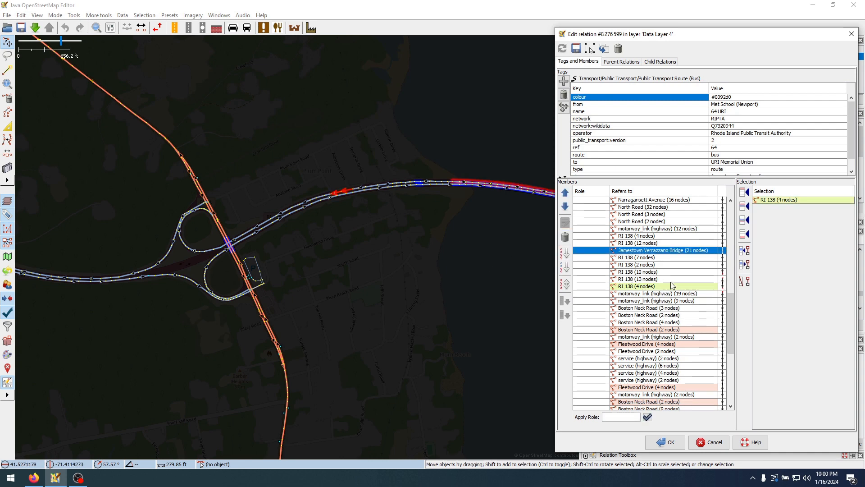
mouse_move(672, 285)
key("shift+Down")
key("shift+Down")
key("shift+Down")
key("shift+Down")
key("shift+Down")
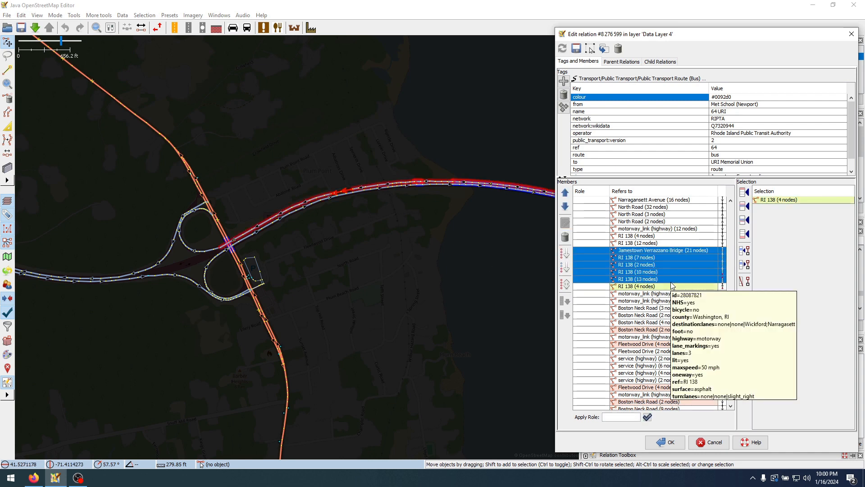
key("alt+Delete")
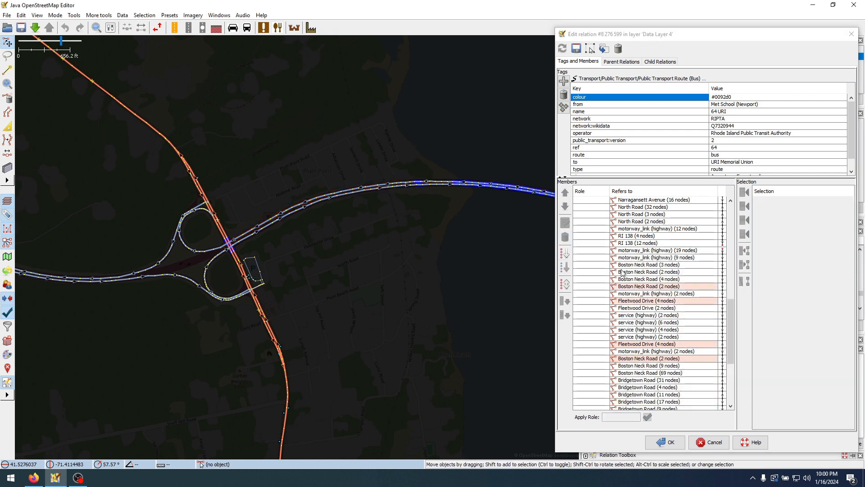
Review the members around the removed section, from the 12-node motorway link to Boston Neck Road, against the interchange on the map
left_click(662, 259)
left_click(658, 236)
scroll(665, 301, "up", 1)
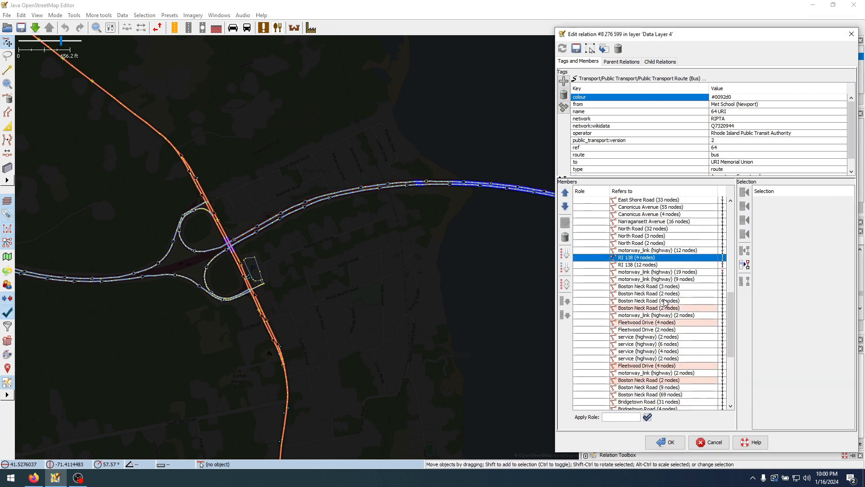
left_click(675, 252)
key("shift+Down")
key("shift+Down")
key("shift+Down")
key("shift+Down")
key("shift+Down")
key("shift+Down")
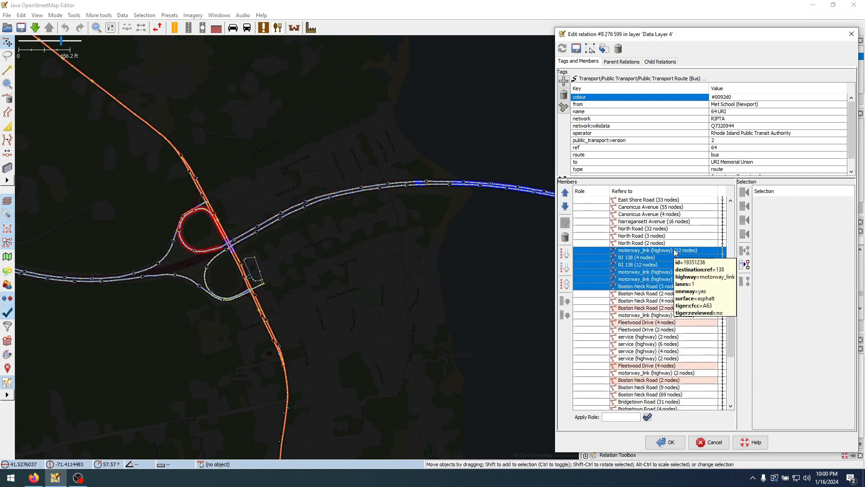
key("shift+Down")
key("shift+Down")
left_click(666, 301)
scroll(658, 318, "down", 2)
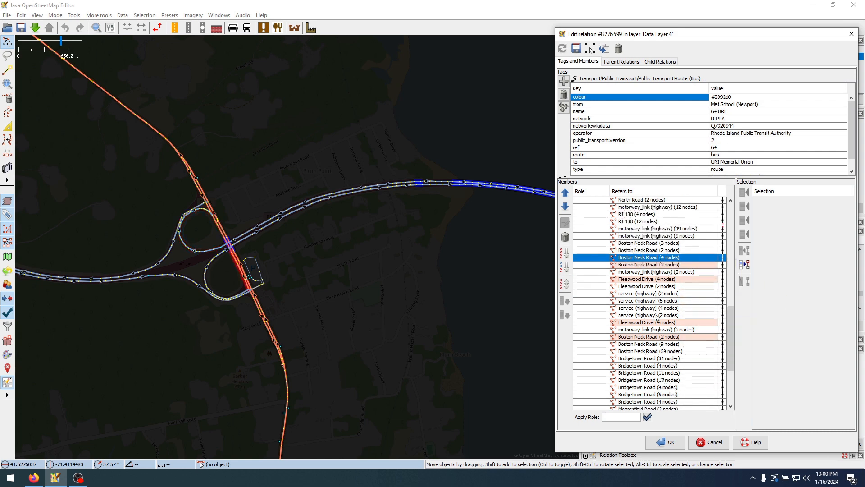
scroll(653, 321, "up", 11)
scroll(646, 323, "down", 8)
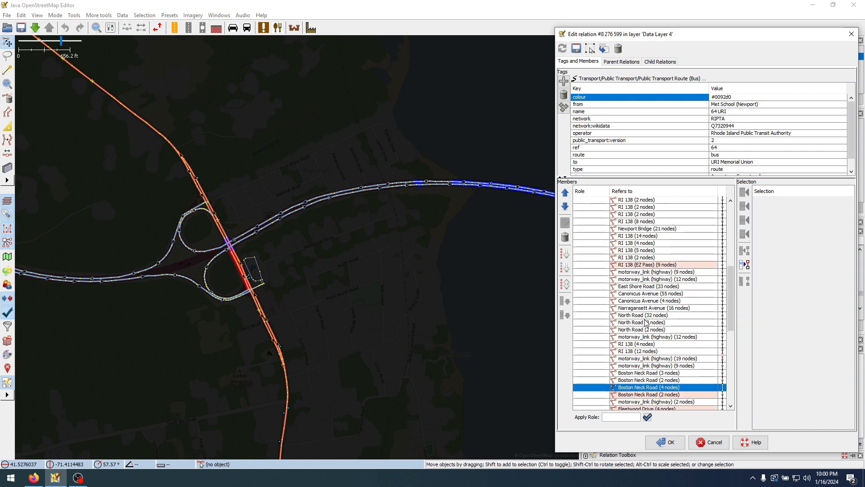
Check the motorway links and RI 138 members between North Road and Boston Neck Road against the interchange on the map
left_click(671, 272)
left_click(672, 287)
left_click(672, 294)
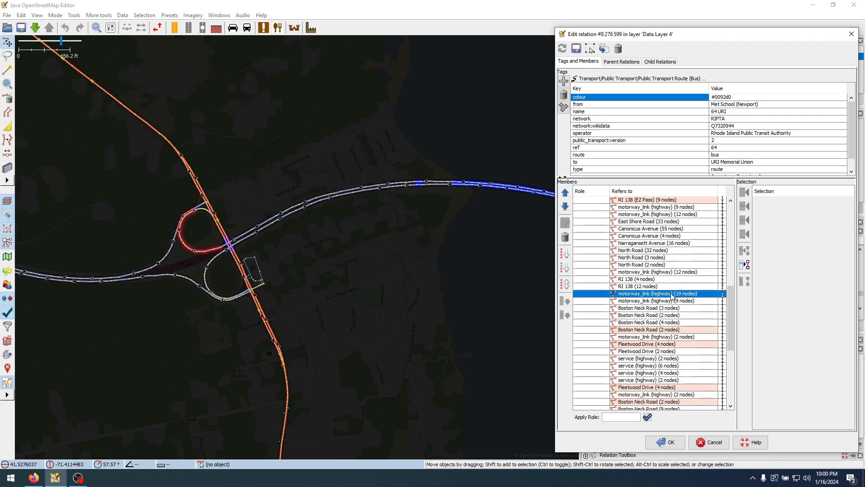
left_click(671, 301)
scroll(670, 322, "up", 12)
scroll(671, 324, "down", 10)
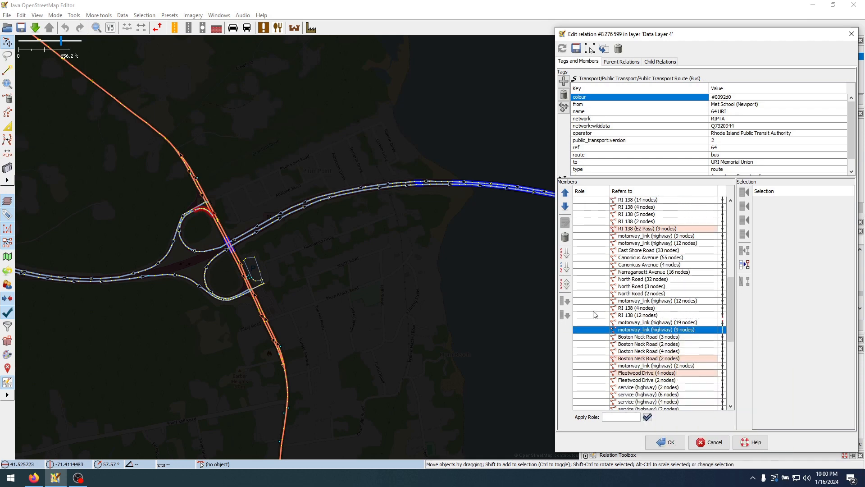
left_click(653, 300)
left_click(654, 308)
left_click(654, 315)
Review the North Road and Narragansett Avenue members and their neighbours in the route's member list
left_click(650, 298)
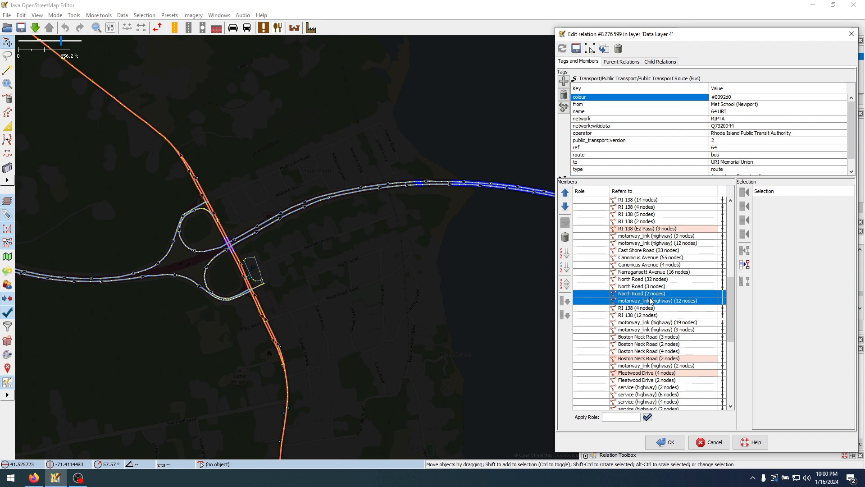
left_click(650, 267)
left_click(650, 244)
scroll(656, 302, "down", 4)
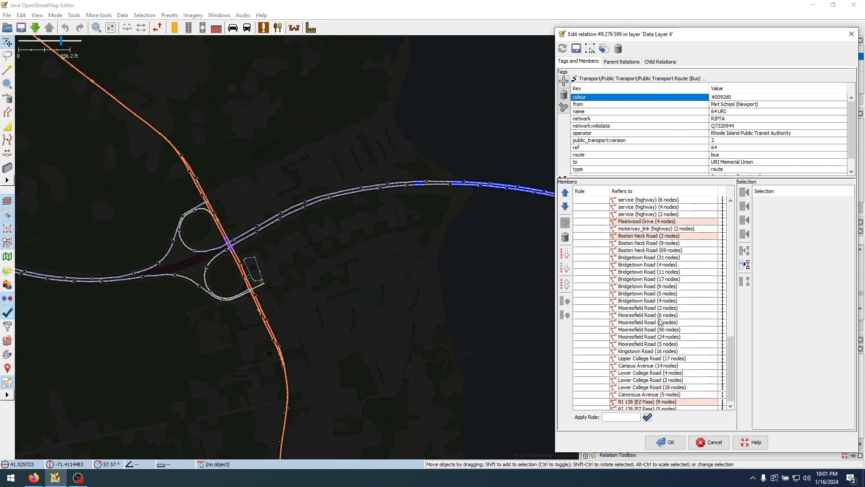
scroll(658, 317, "up", 6)
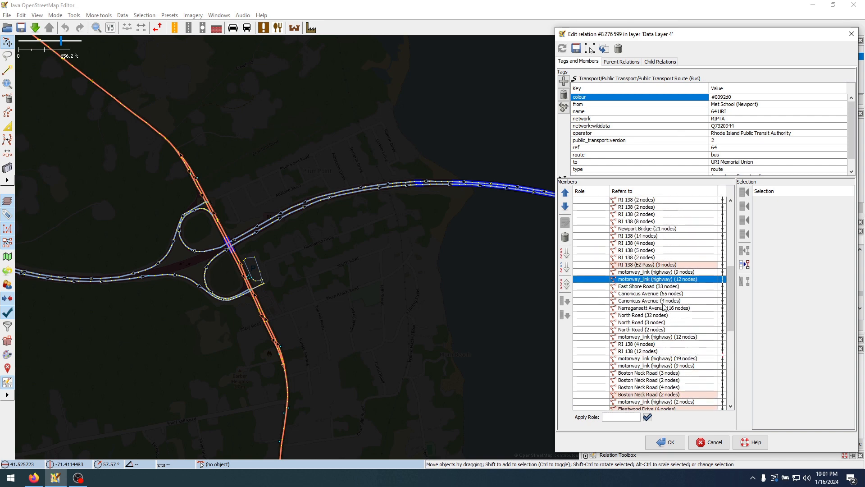
scroll(679, 293, "down", 4)
left_click(679, 287)
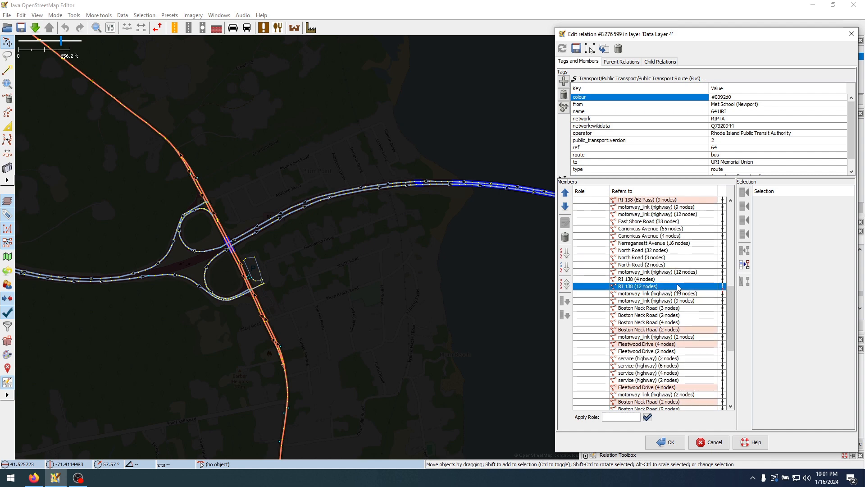
left_click(665, 267)
left_click(659, 243)
Reverse the order of the members from Canonicus Avenue (55 nodes) through the following 12-node motorway link
left_click(662, 227)
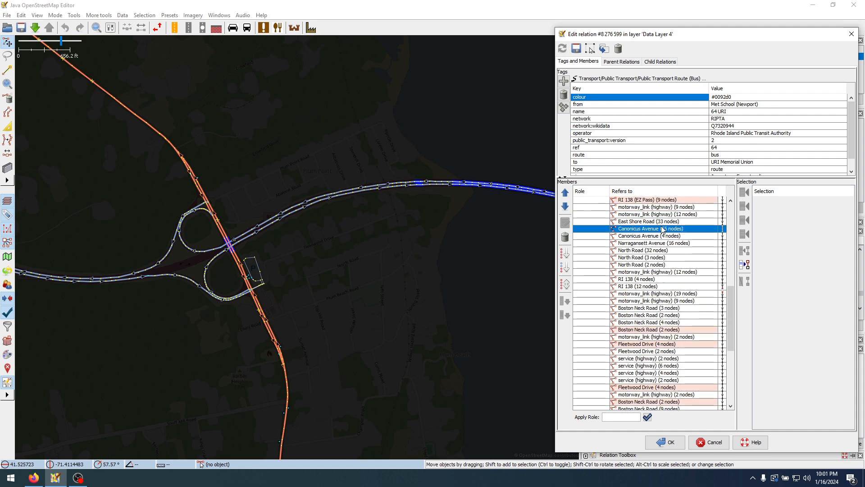
left_click(670, 272, "shift")
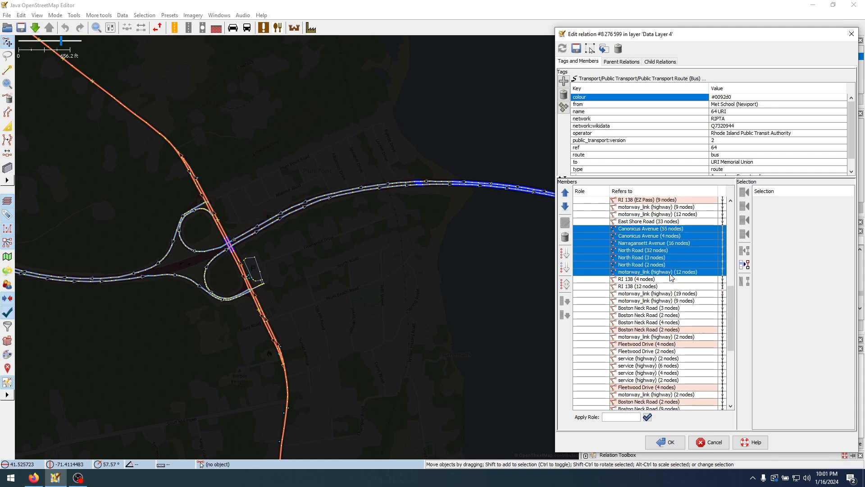
left_click(566, 285)
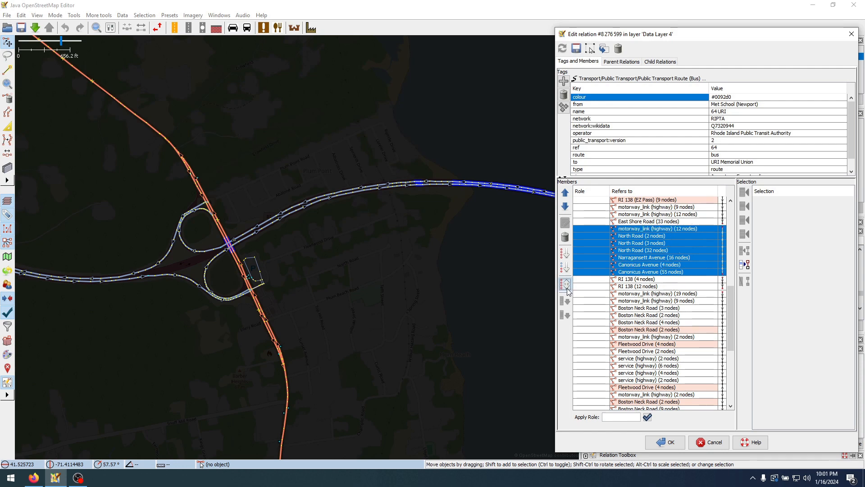
Zoom to the 9-node motorway link after RI 138 (EZ Pass) and trace the members from it through East Shore Road
left_click(648, 208)
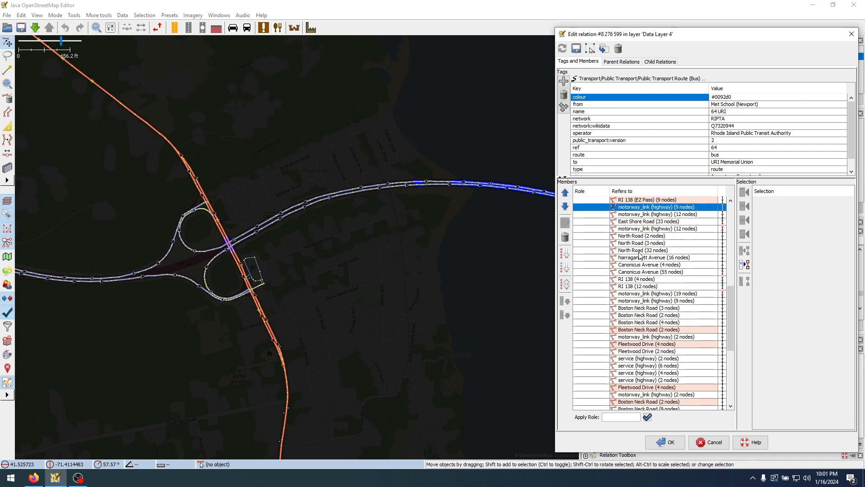
right_click(665, 207)
left_click(683, 218)
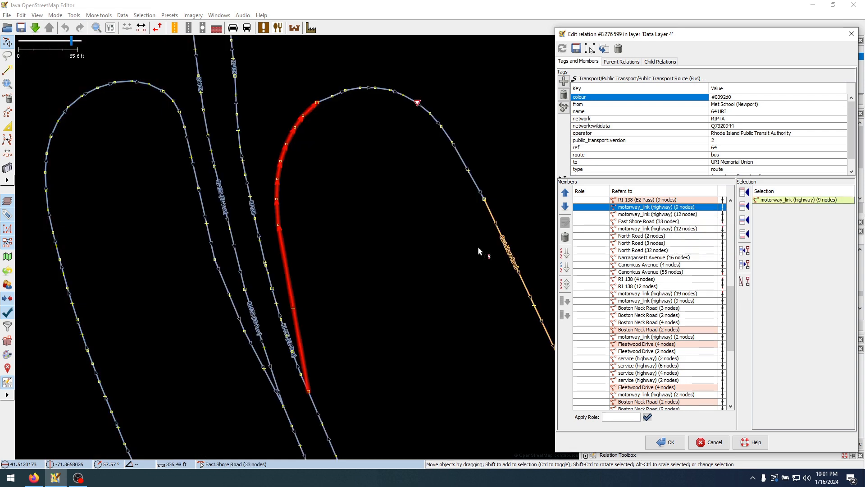
key("shift+Down")
key("shift+Down")
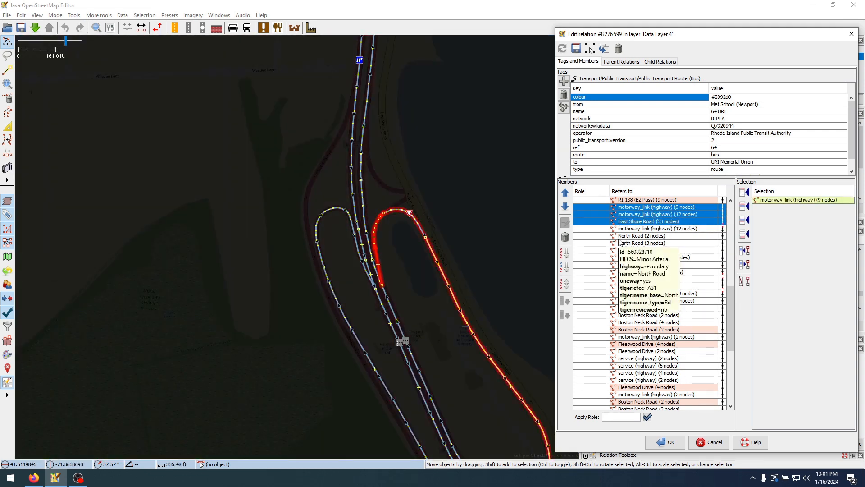
Trace the members from the 9-node motorway link through Canonicus Avenue (4 nodes) on the map to examine their order
left_click(626, 208)
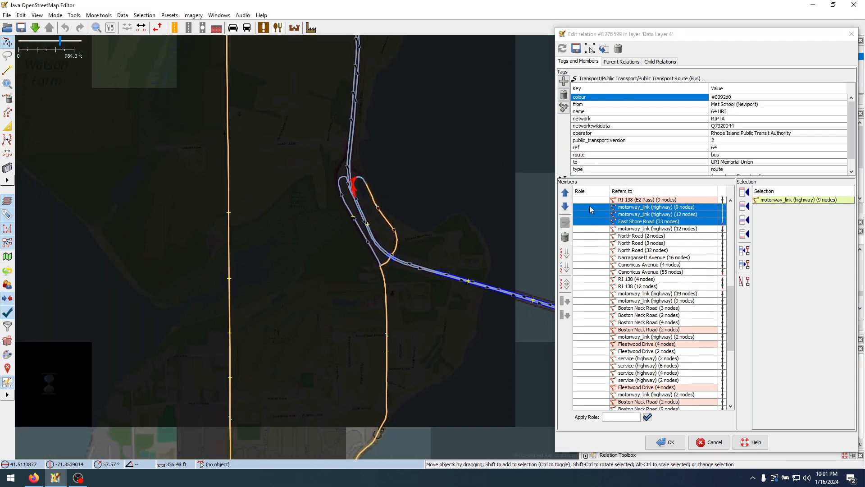
key("shift+Down")
key("shift+Down")
key("shift+Down")
key("shift+Down")
key("shift+Down")
key("shift+Down")
key("shift+Down")
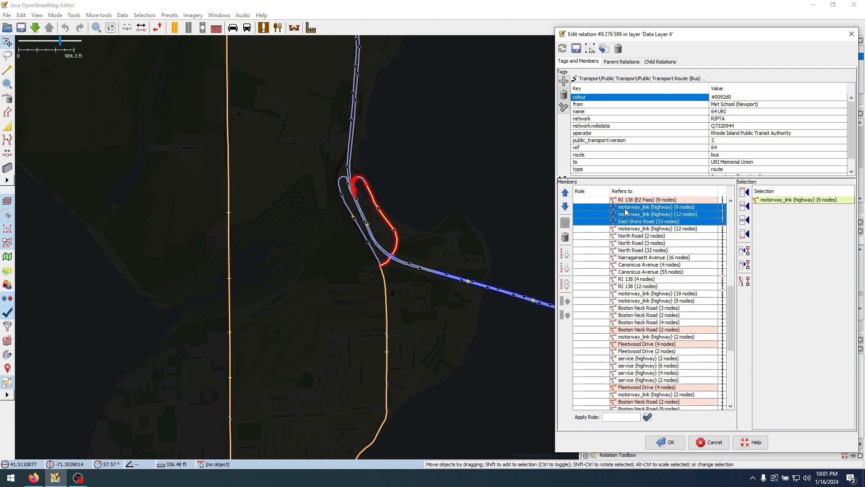
key("shift+Down")
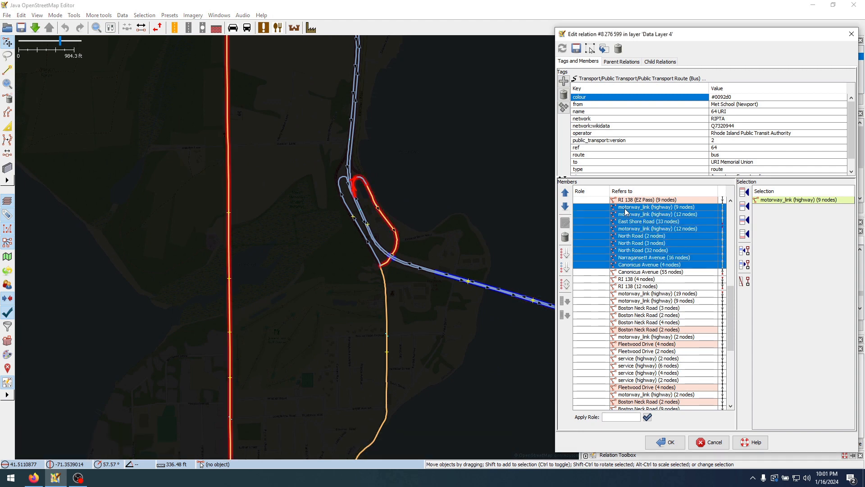
scroll(469, 198, "down", 3)
scroll(488, 200, "up", 2)
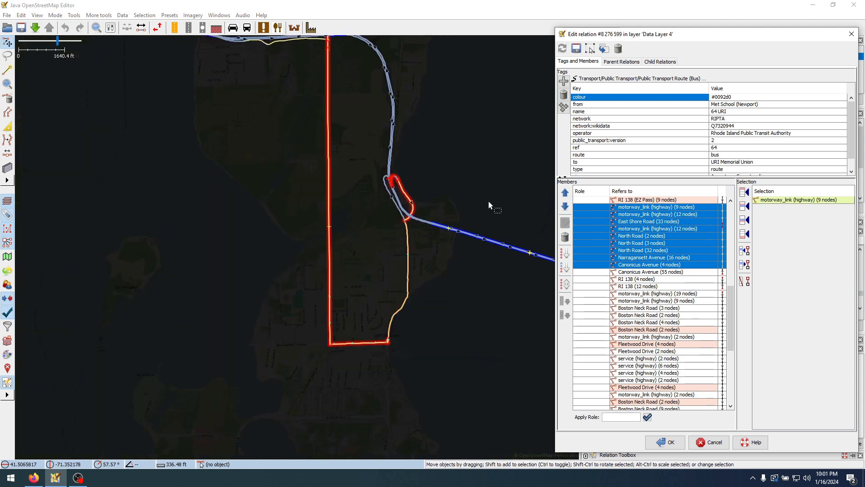
scroll(478, 203, "down", 2)
left_click_drag(472, 207, 442, 230)
Trace the reordered members one by one from the 9-node motorway link through Canonicus Avenue (55 nodes) across Jamestown
left_click(640, 228)
left_click(641, 207)
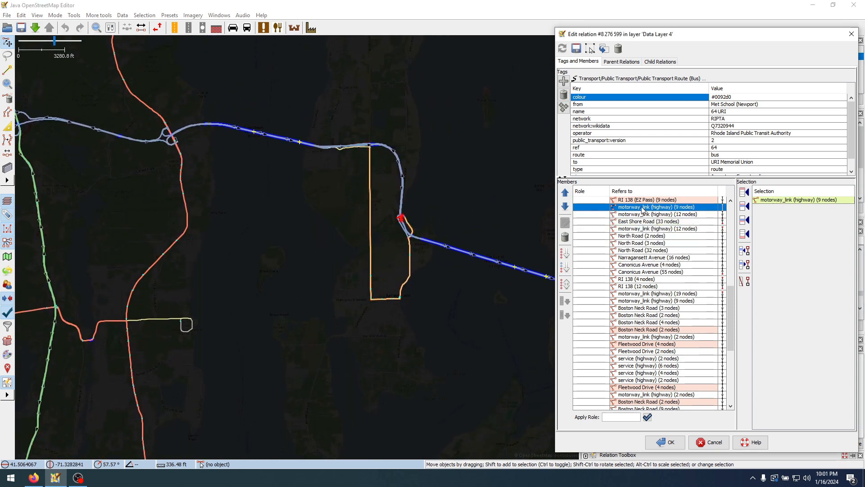
key("shift+Down")
key("shift+Down")
key("shift+Down")
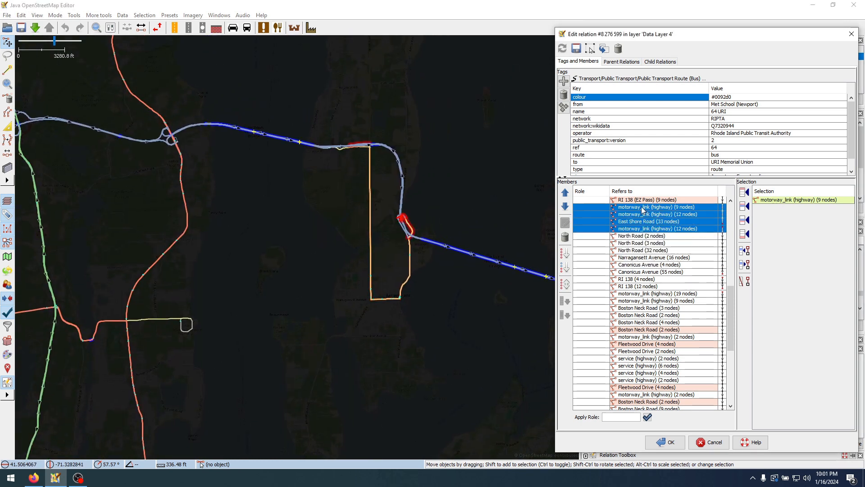
key("shift+Down")
key("shift+Down")
key("shift+Down")
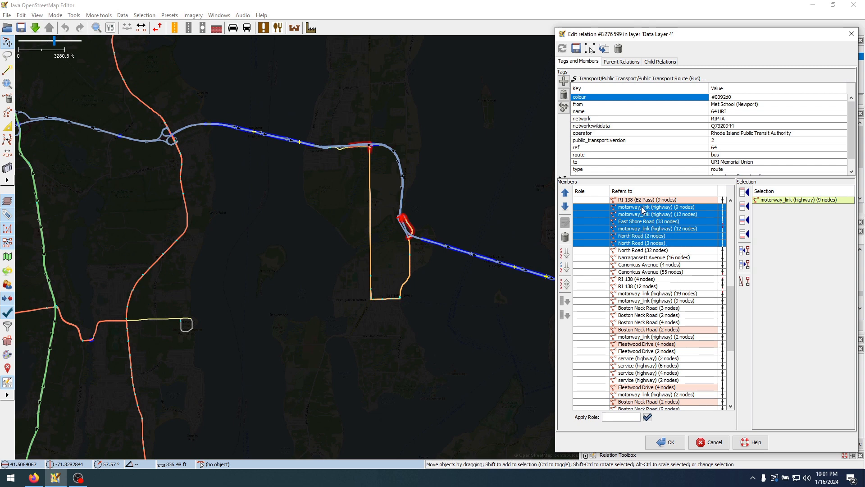
key("shift+Down")
key("shift+Down")
key("shift+Down")
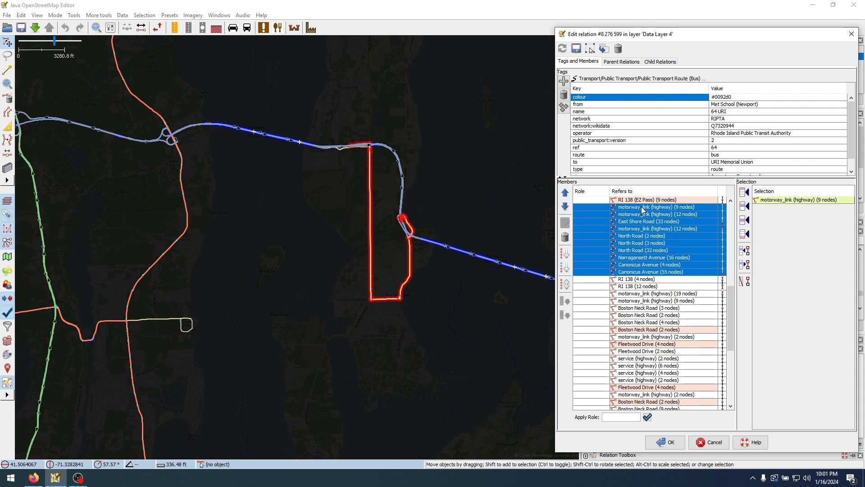
Reverse the members from the 12-node motorway link after East Shore Road through Canonicus Avenue (55 nodes) back to their previous order
left_click(655, 228)
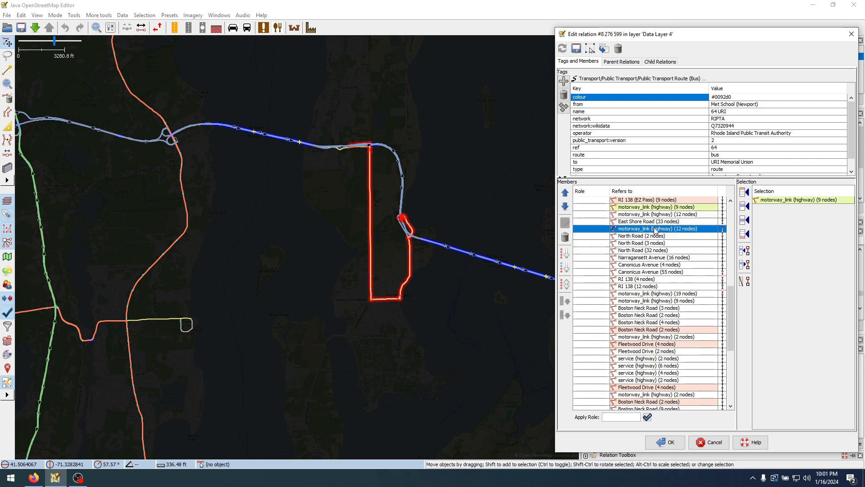
left_click(681, 274, "shift")
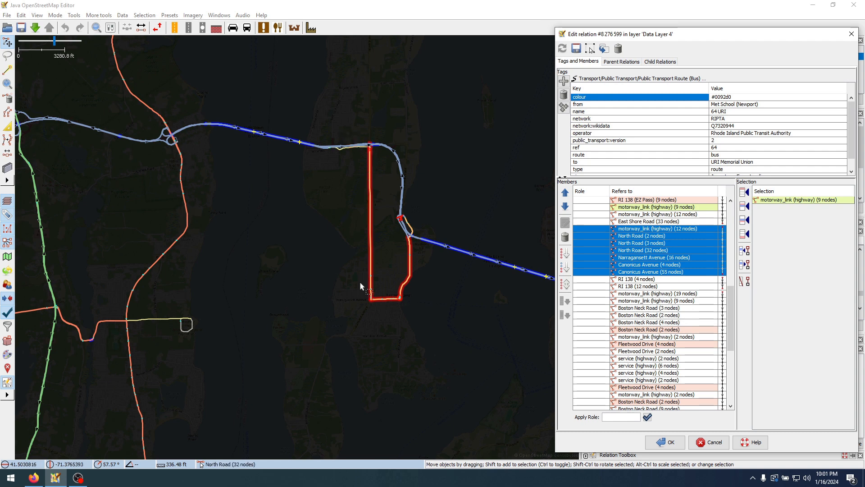
left_click(566, 283)
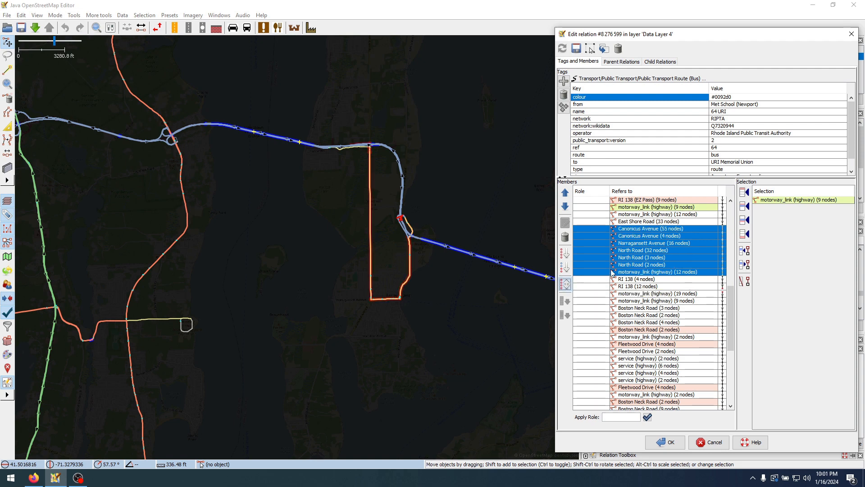
left_click(697, 236)
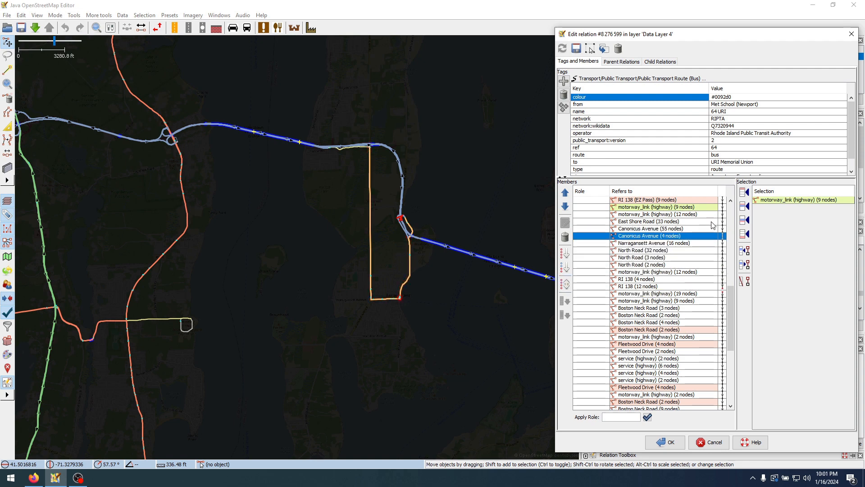
Zoom to the 12-node RI 138 member and compare its location with the adjacent 4-node RI 138 and 19-node motorway link
left_click(705, 286)
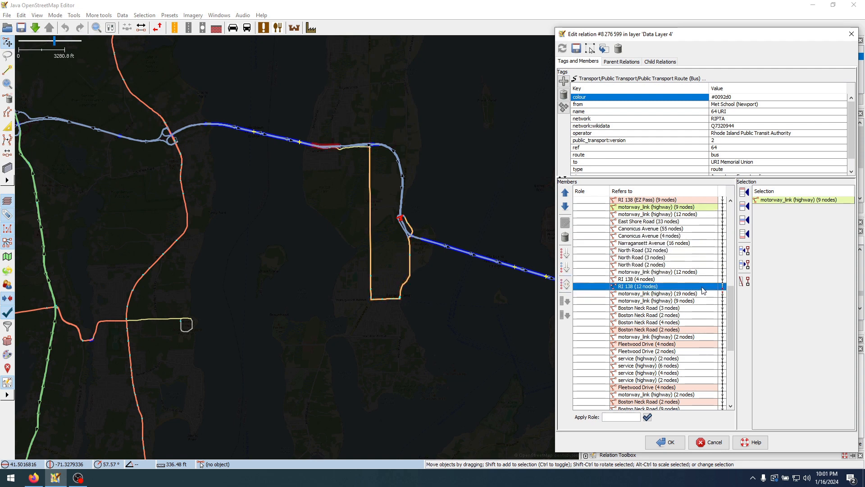
right_click(704, 288)
left_click(719, 293)
scroll(410, 259, "down", 4)
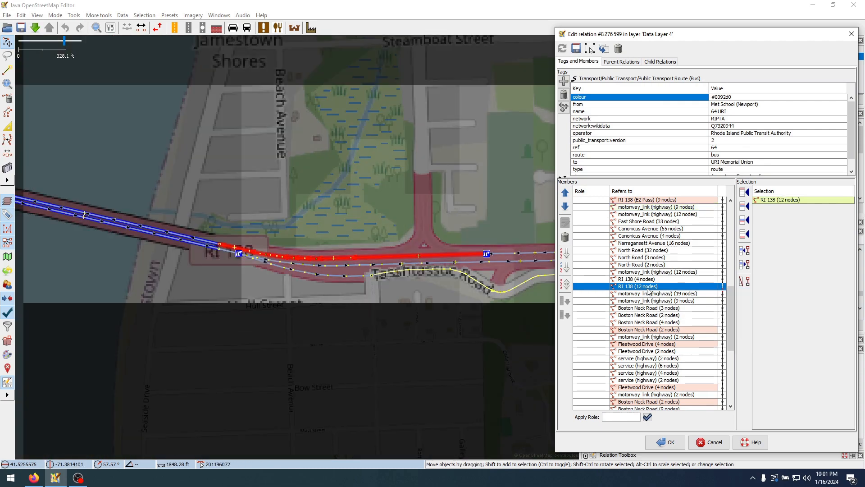
scroll(408, 207, "down", 3)
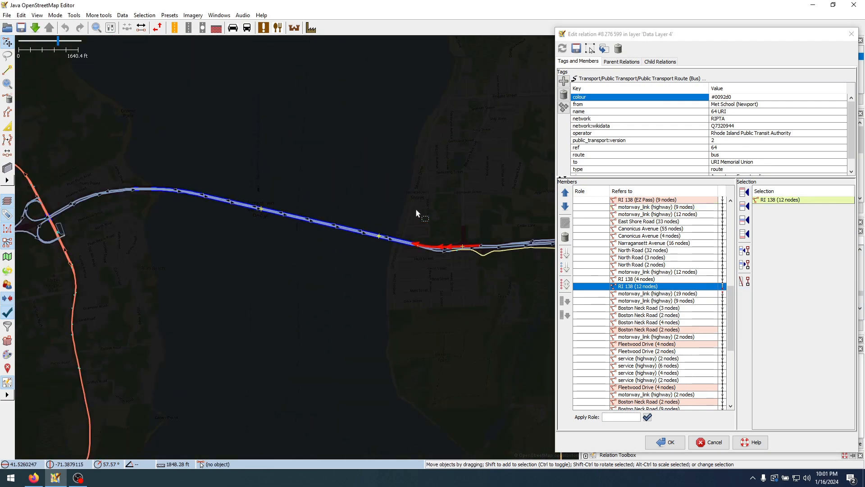
left_click(632, 292)
left_click(629, 279)
left_click(626, 293)
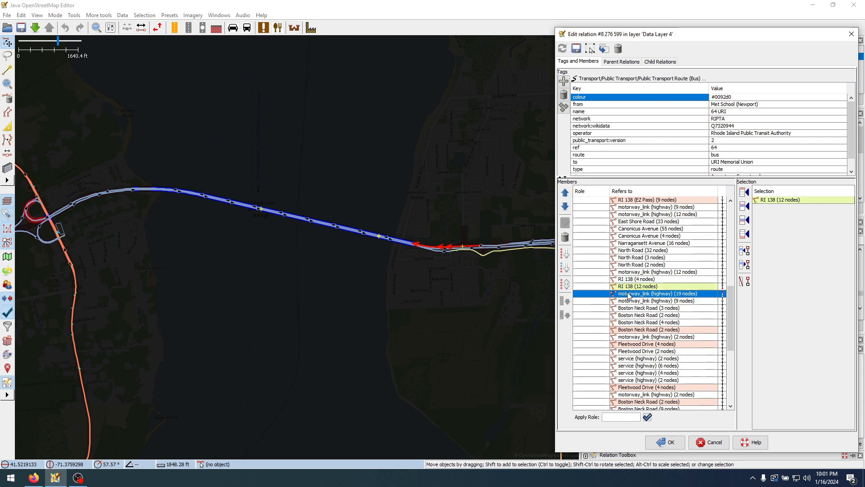
left_click(626, 286)
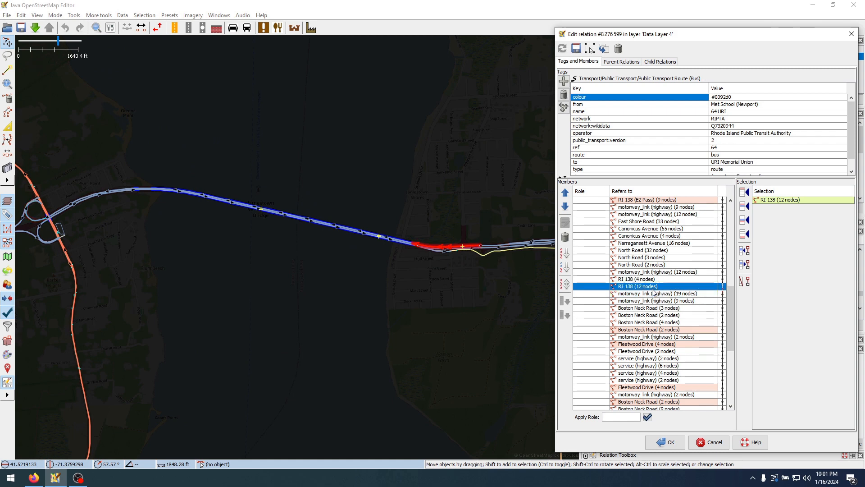
Step through the members around the 12-node RI 138 to examine where the route breaks at the bridge
left_click(384, 270)
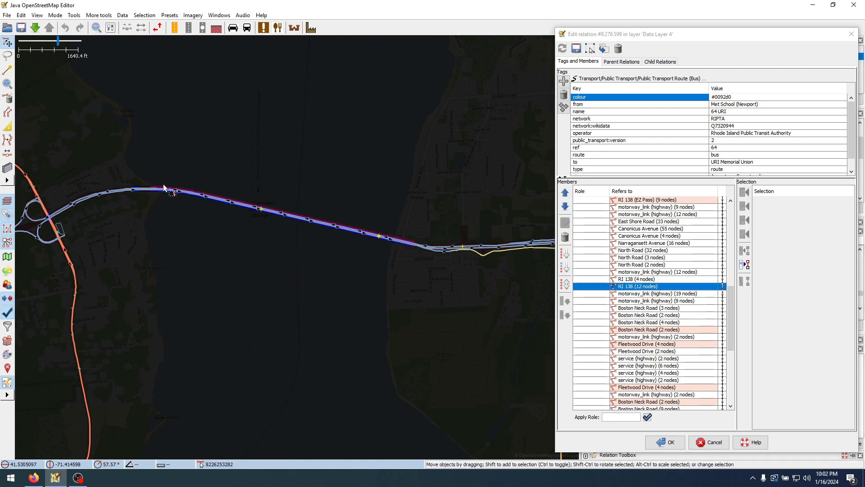
left_click(630, 272)
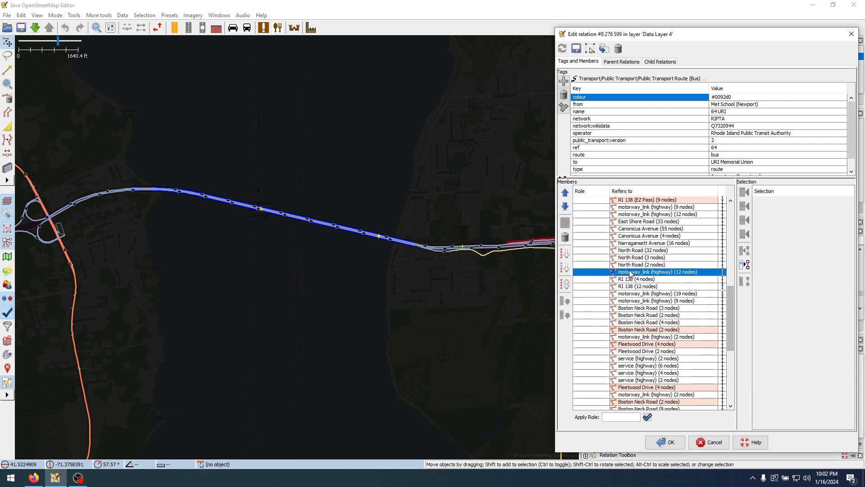
key("Down")
key("Down")
key("Down")
key("Up")
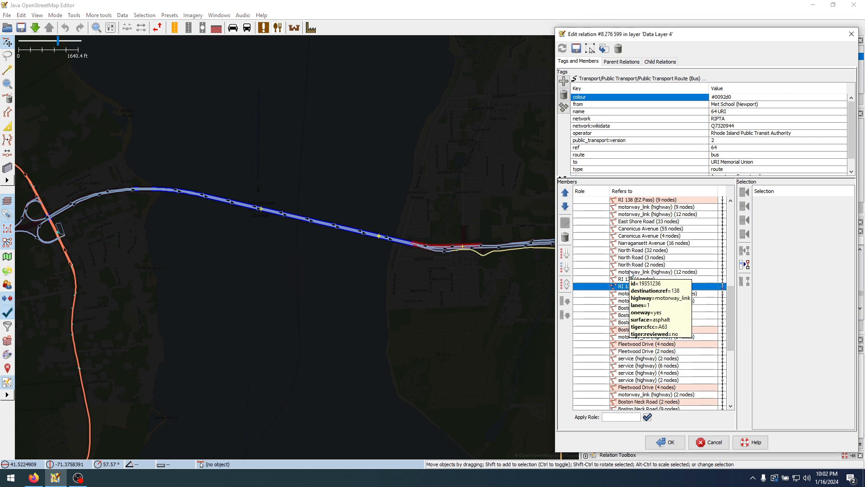
key("Down")
key("Up")
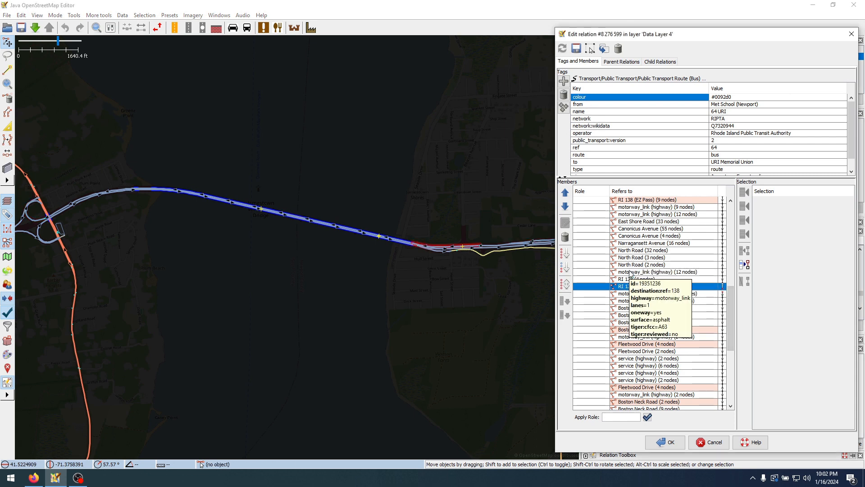
Insert the westbound Jamestown Verrazzano Bridge way (21 nodes) directly after the 12-node RI 138 member and zoom to it
left_click(400, 243)
scroll(400, 243, "up", 5)
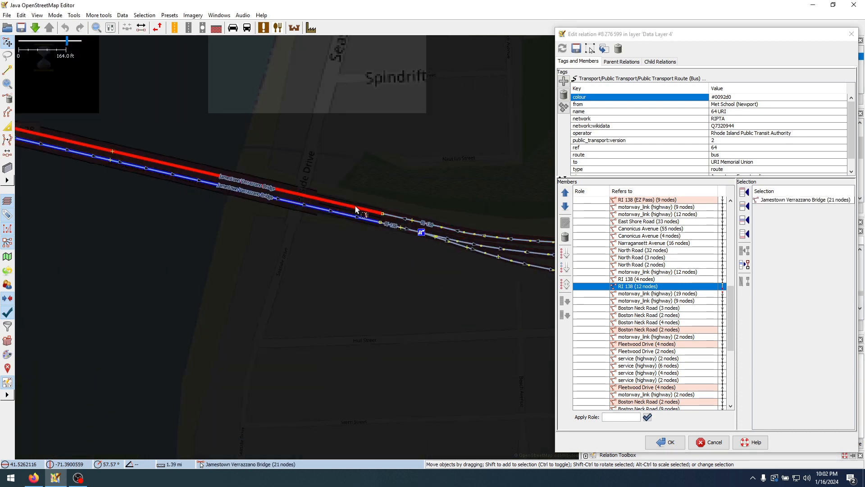
left_click(745, 220)
right_click(679, 296)
left_click(687, 301)
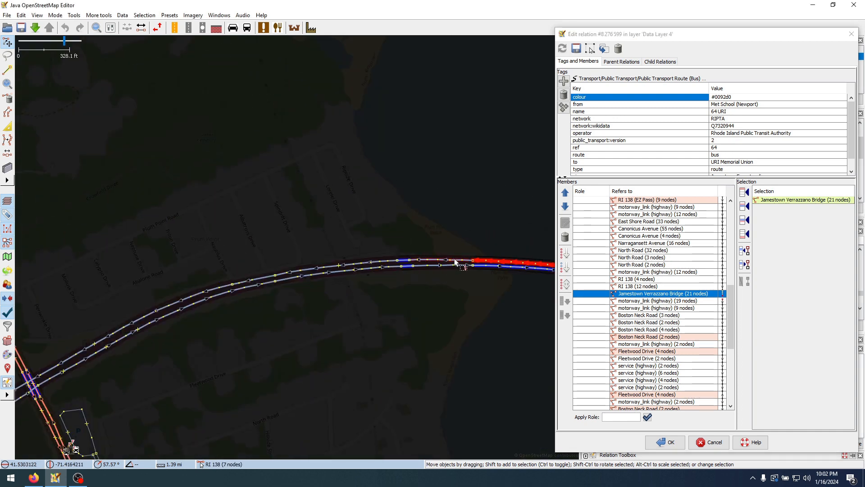
Insert the five westbound RI 138 ways (7, 2, 10, 4 and 13 nodes) directly after the Jamestown Verrazzano Bridge member
left_click(451, 260)
left_click(403, 262, "shift")
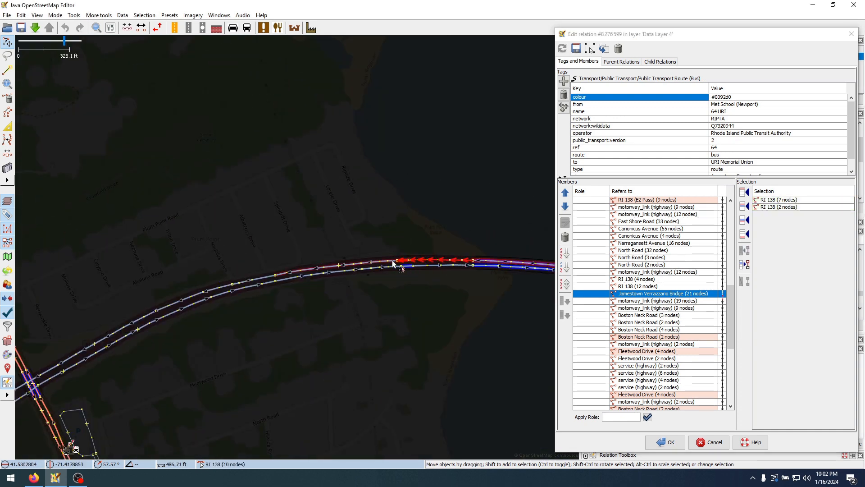
left_click(293, 269, "shift")
left_click(341, 242, "shift")
left_click_drag(301, 248, 370, 239)
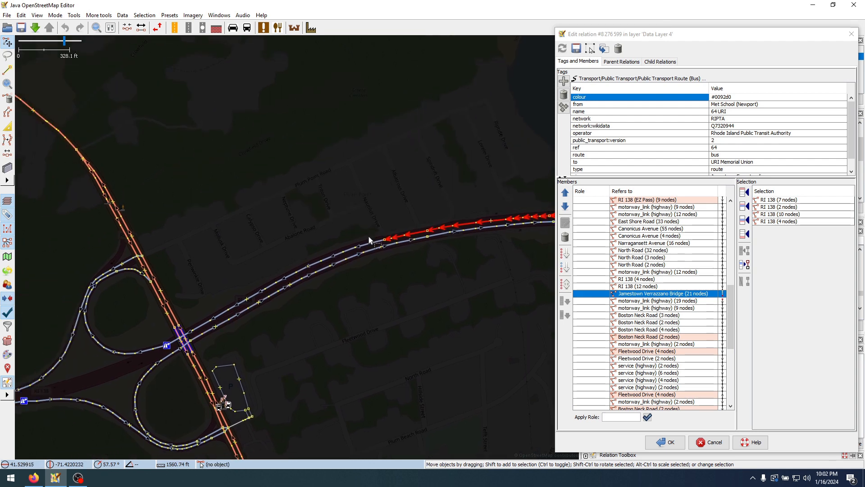
left_click(378, 242, "shift")
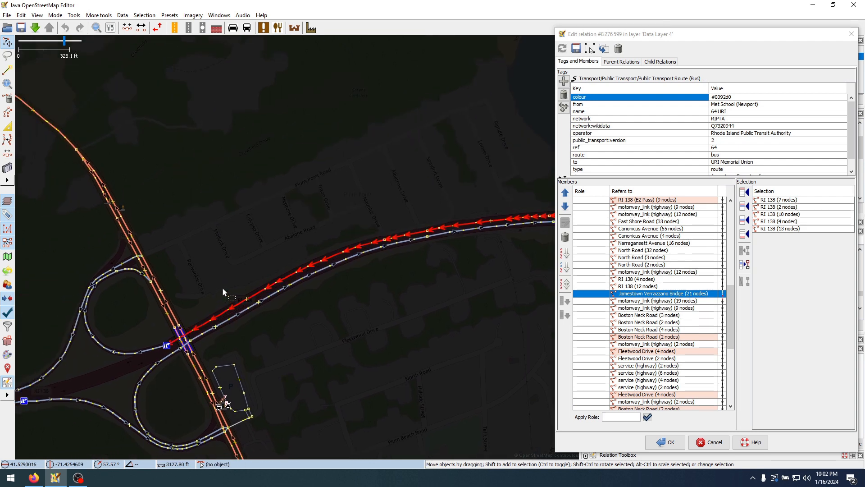
left_click(157, 348, "shift")
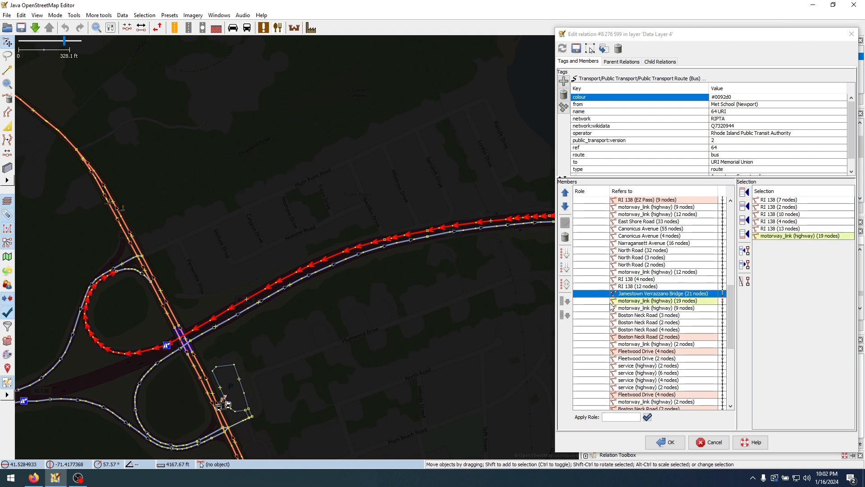
left_click(163, 349, "ctrl")
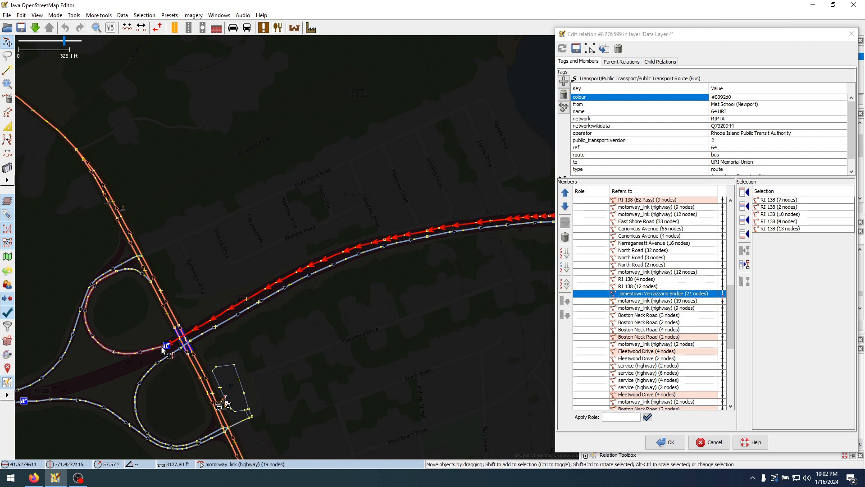
left_click(745, 221)
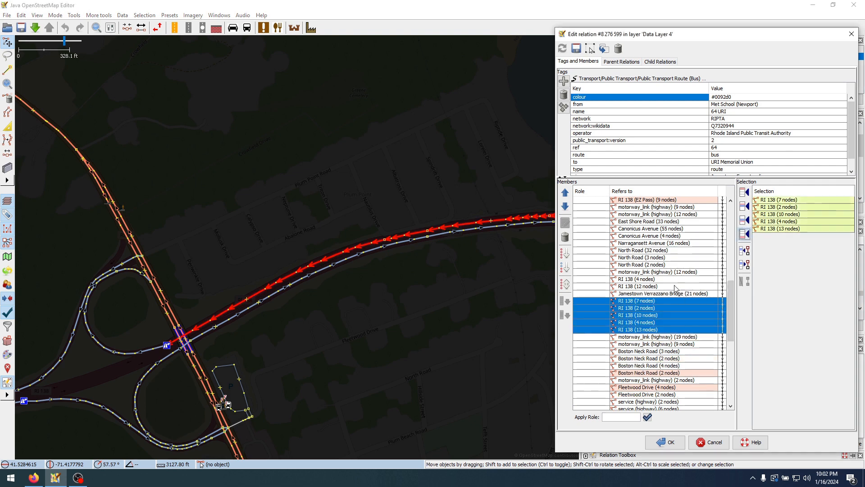
Zoom to the 18-node Lower College Road member and step through the members from Campus Avenue to Canonicus Avenue (5 nodes) to check their order
scroll(641, 307, "down", 10)
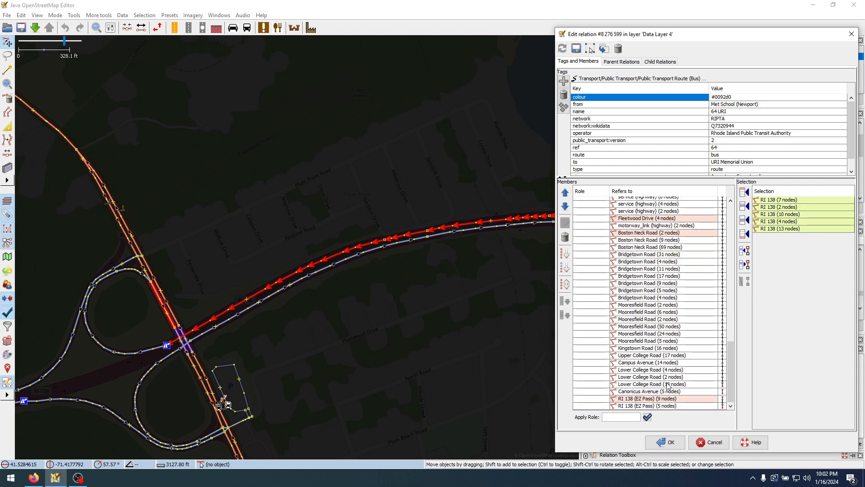
left_click(668, 384)
right_click(667, 384)
left_click(681, 390)
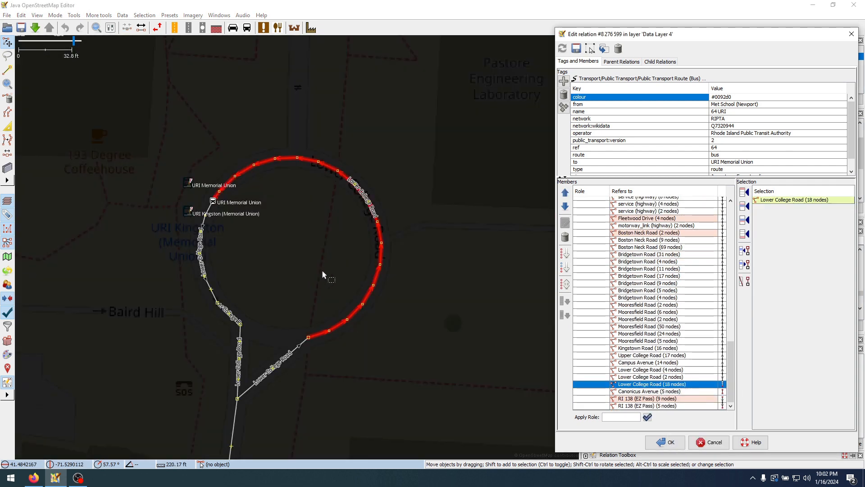
scroll(338, 270, "down", 4)
left_click_drag(395, 331, 433, 263)
left_click(688, 377)
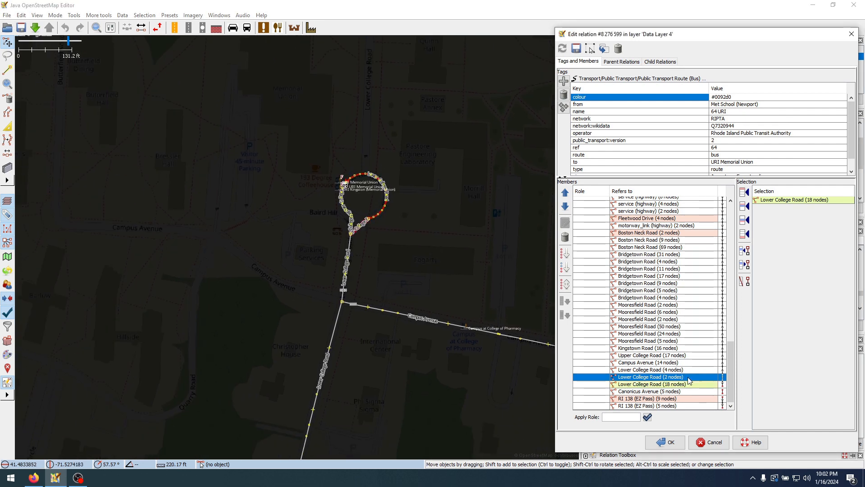
left_click(667, 363)
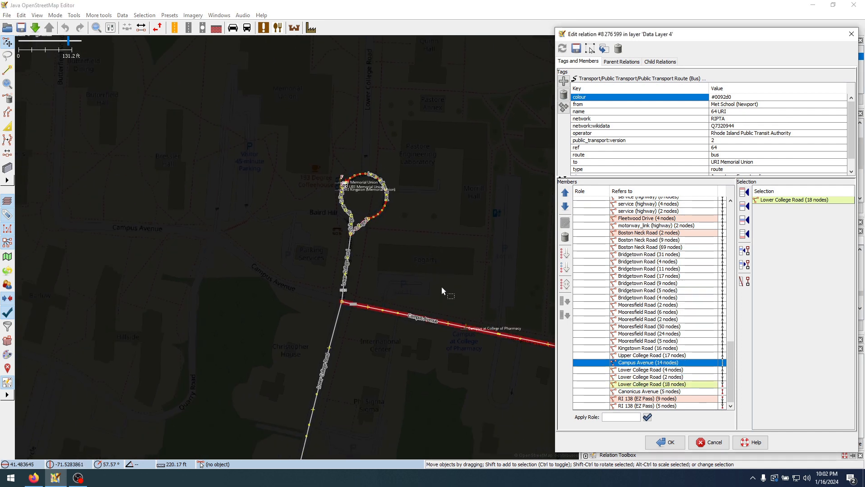
key("Down")
key("Down")
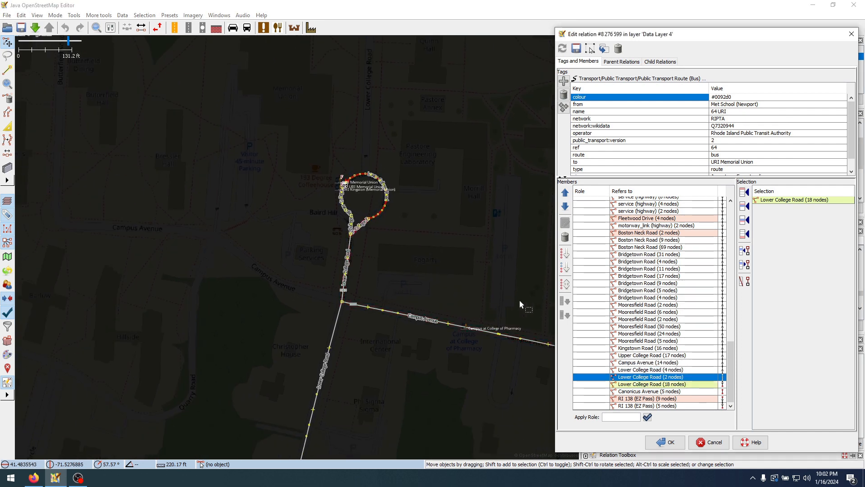
scroll(340, 188, "up", 2)
key("Down")
key("Down")
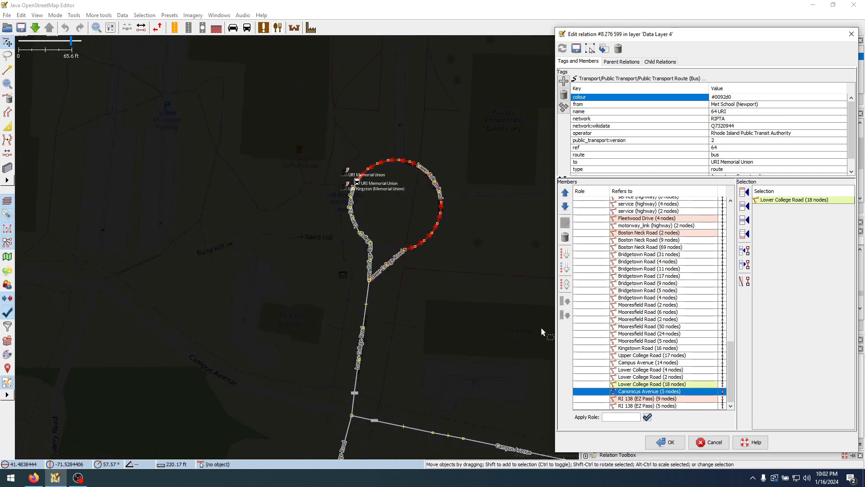
scroll(473, 324, "down", 3)
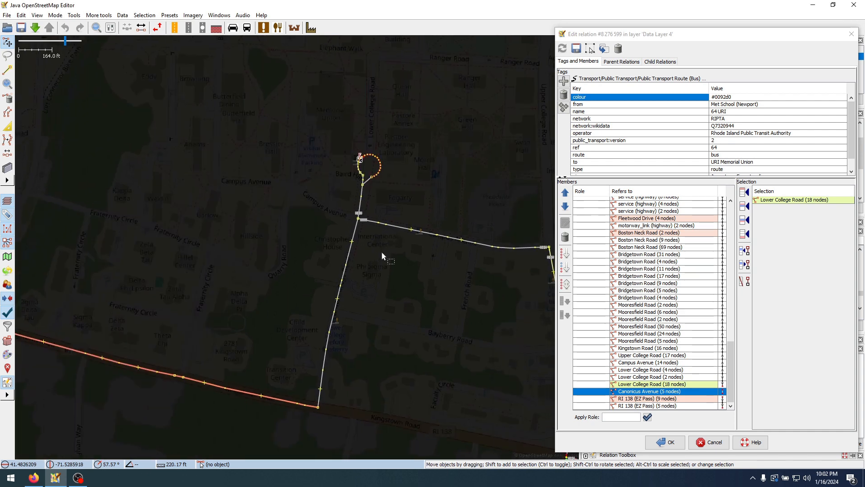
Check the location of Canonicus Avenue (5 nodes), and remove it and the two RI 138 (EZ Pass) members at the list's end
right_click(657, 399)
left_click(680, 400)
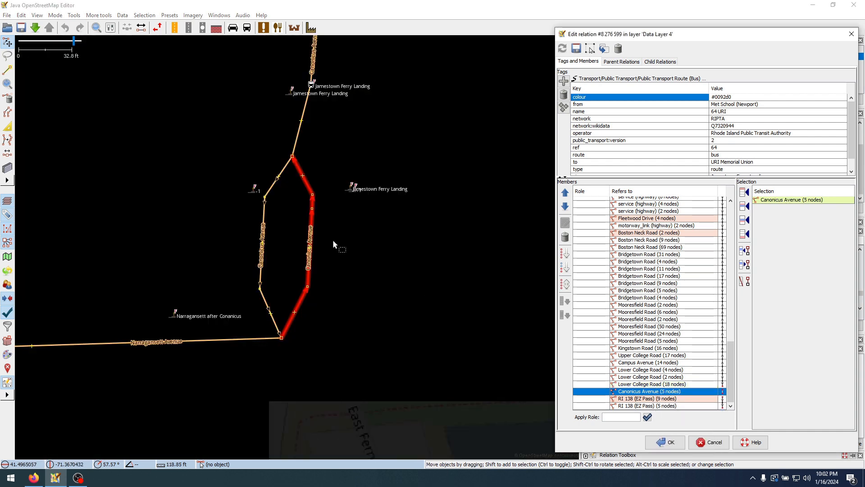
scroll(334, 244, "down", 10)
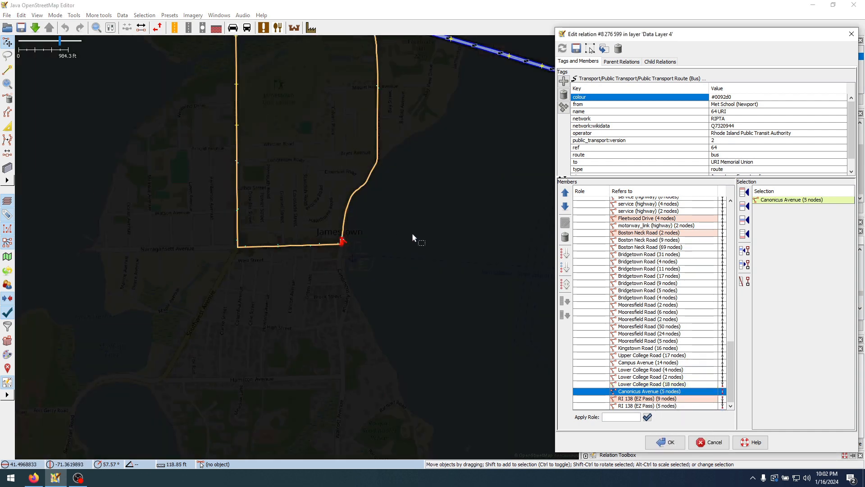
left_click(658, 407, "shift")
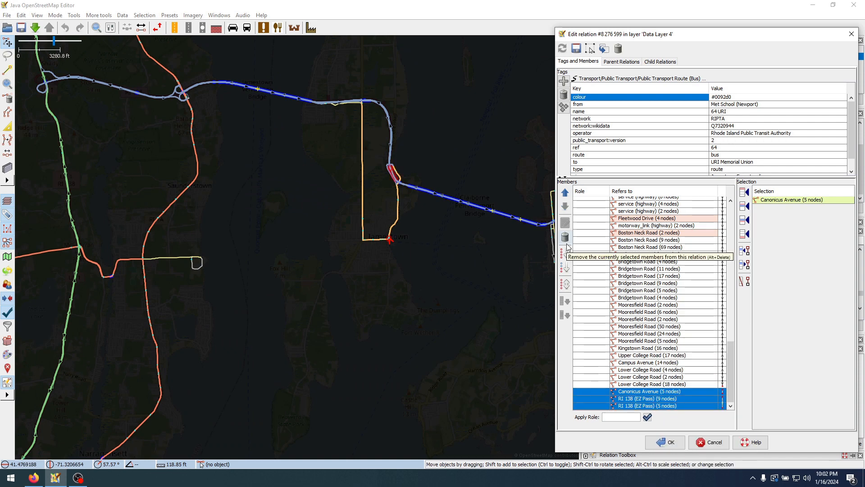
scroll(427, 173, "up", 4)
scroll(280, 139, "up", 4)
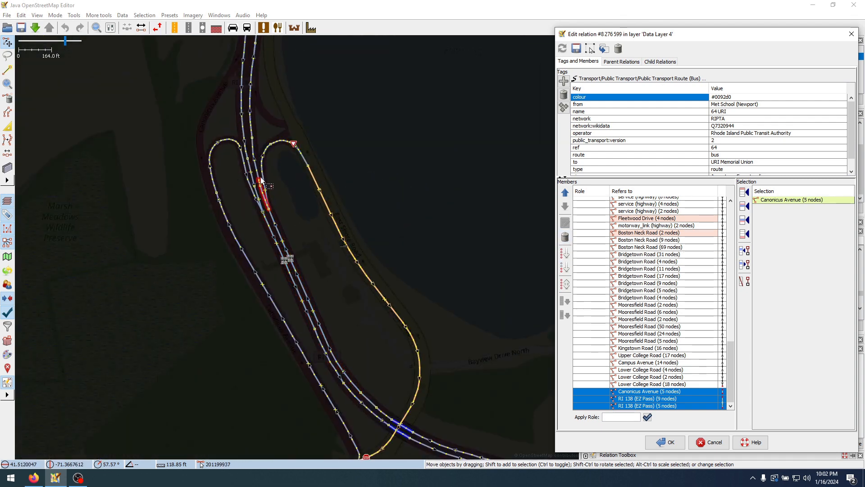
left_click(565, 237)
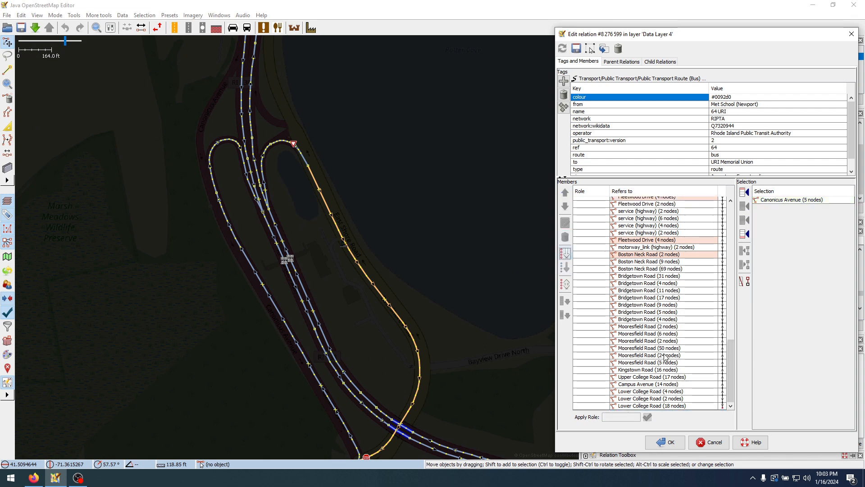
Zoom to the 18-node Lower College Road member and examine where the route ends at URI Memorial Union, reviewing the member list for gaps
right_click(671, 405)
left_click(689, 411)
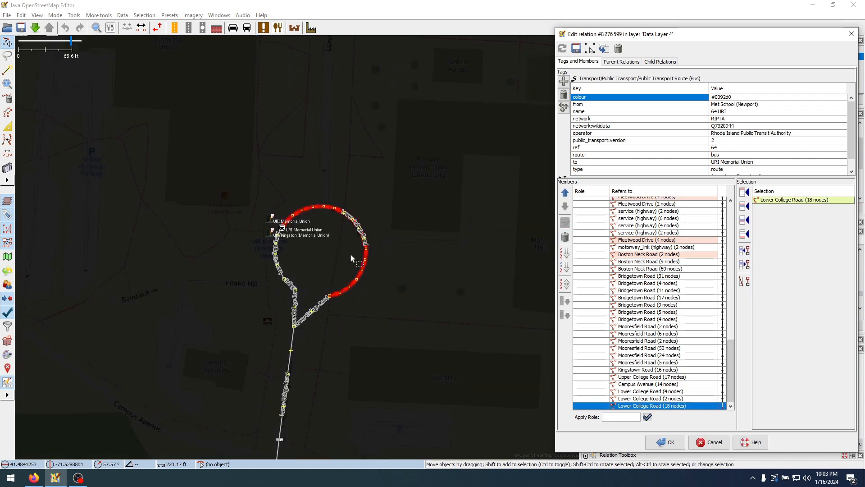
scroll(281, 234, "up", 4)
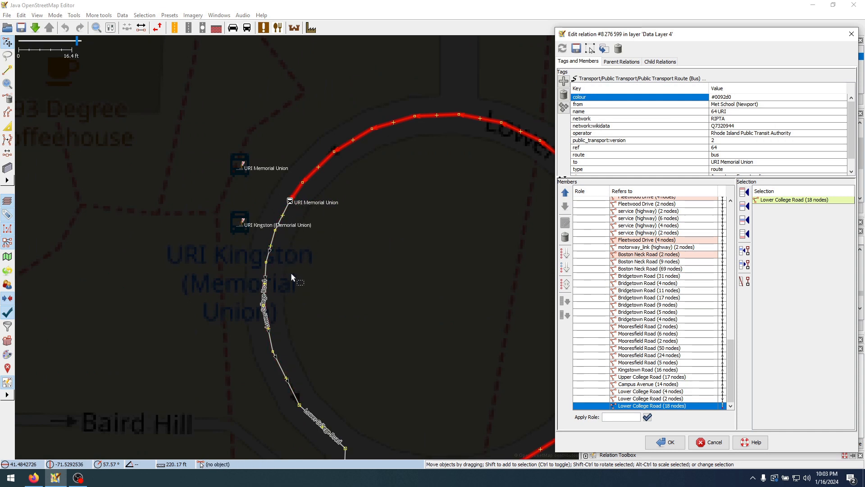
scroll(290, 272, "down", 4)
left_click(645, 351)
scroll(642, 329, "up", 10)
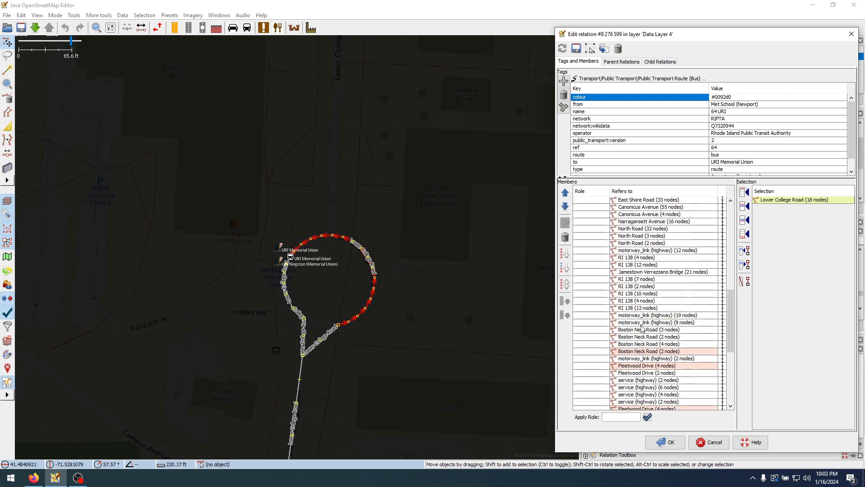
scroll(642, 329, "down", 10)
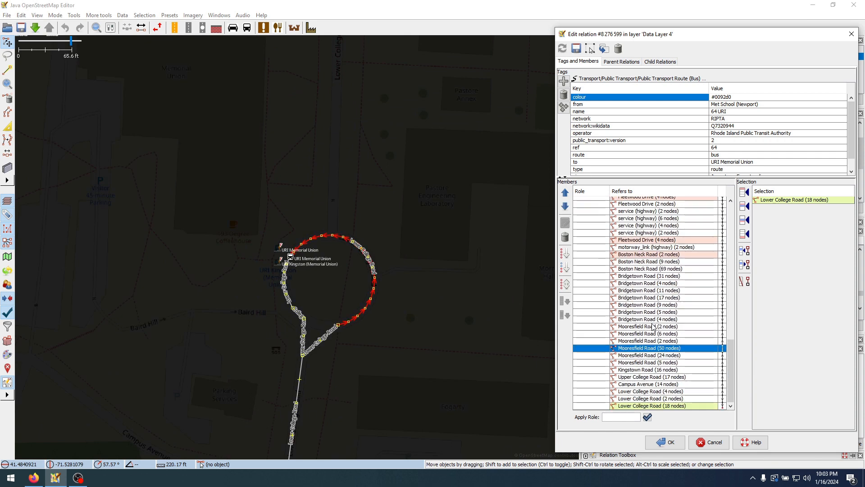
scroll(341, 268, "down", 3)
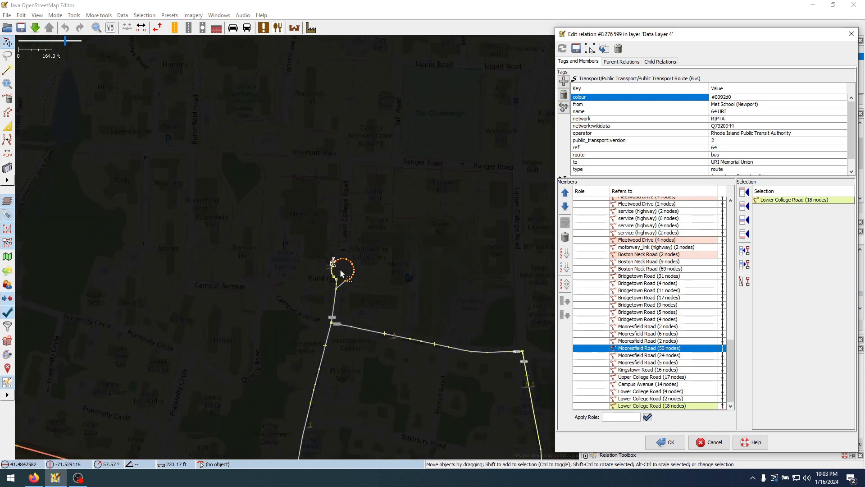
left_click(676, 406)
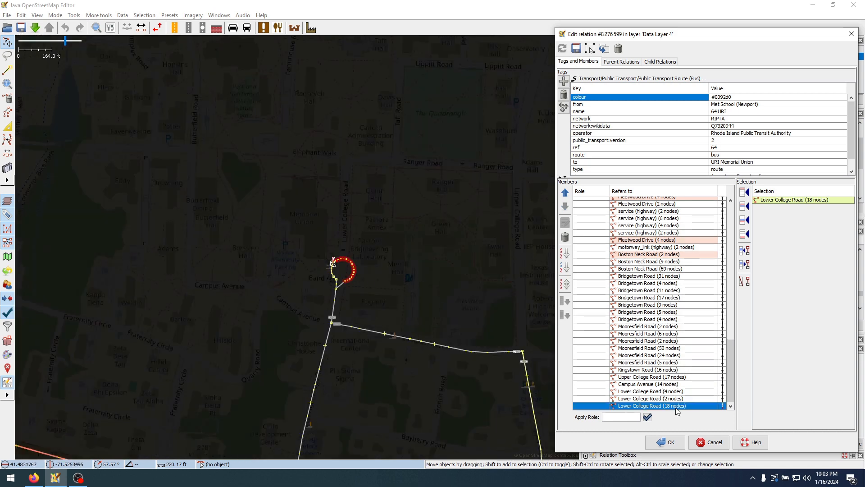
right_click(693, 409)
left_click(705, 414)
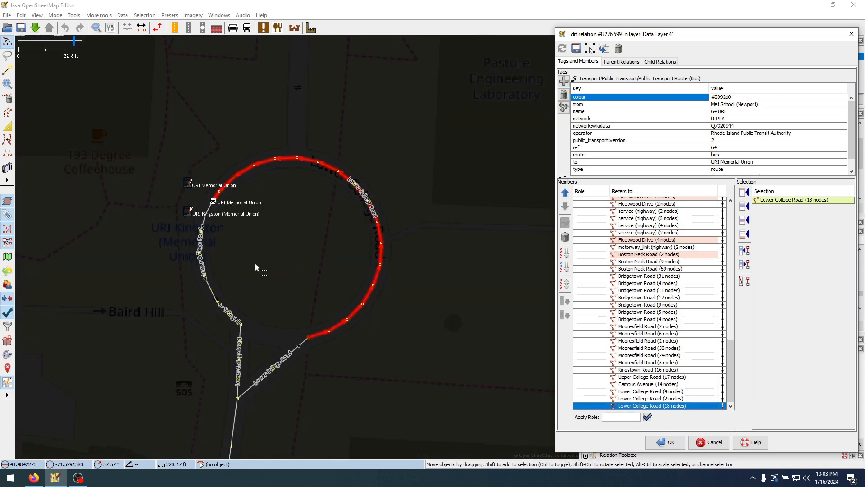
Switch to the RIPTA route 64 page in Firefox, examine its map between URI and Kingston station, and return to JOSM
left_click(32, 476)
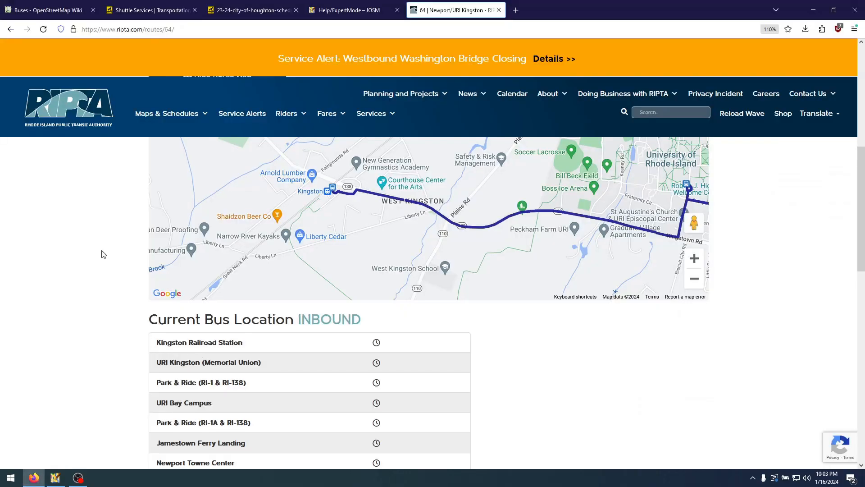
left_click_drag(525, 254, 469, 258)
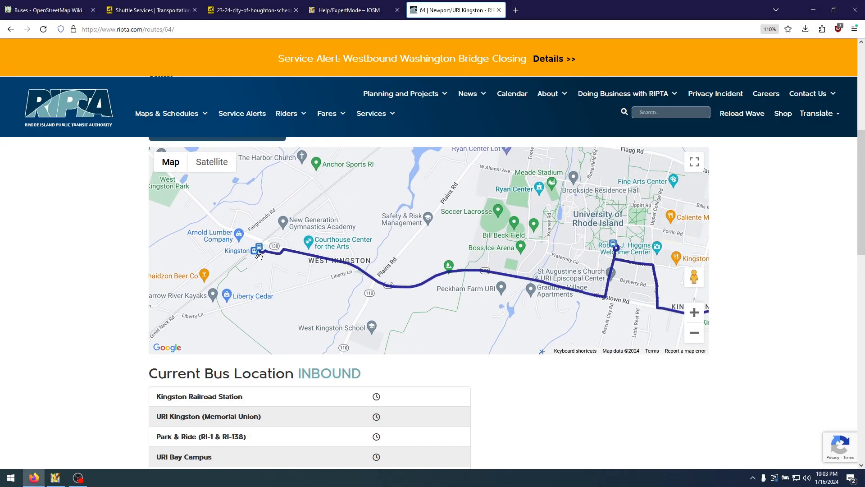
left_click(55, 477)
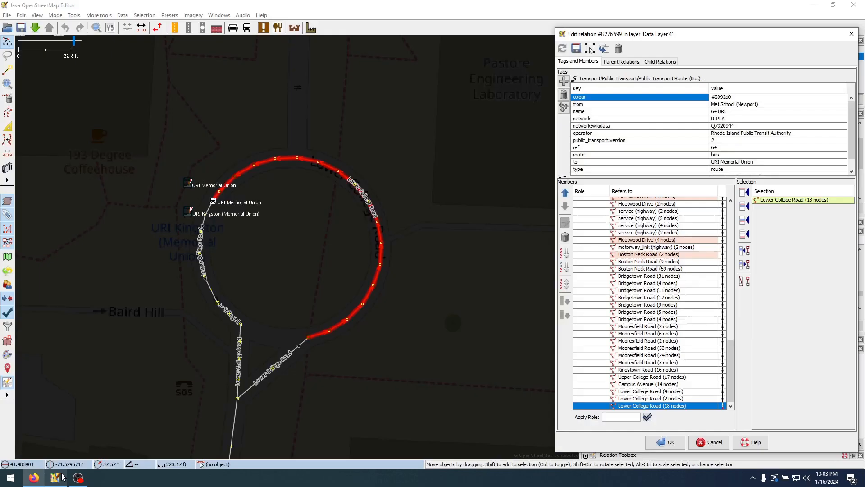
Select the Lower College Road ways (6, 2, 3, 4 and 9 nodes) from URI Memorial Union south to Kingstown Road
left_click(215, 293)
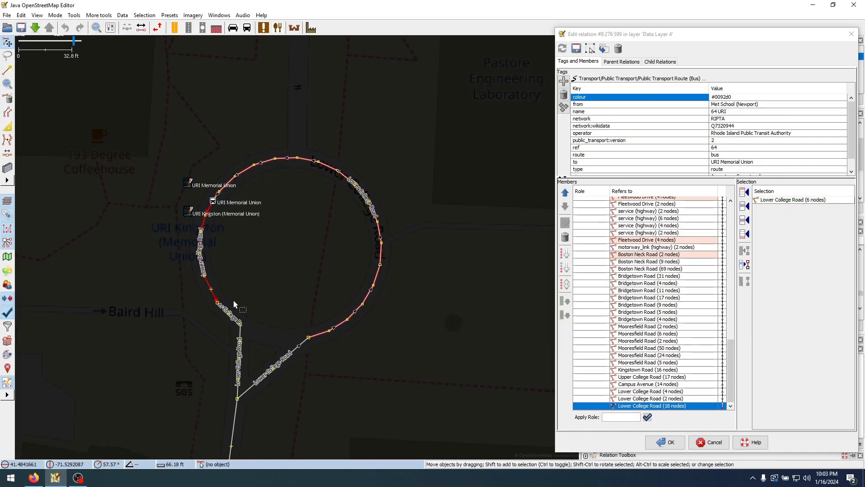
left_click(223, 308, "shift")
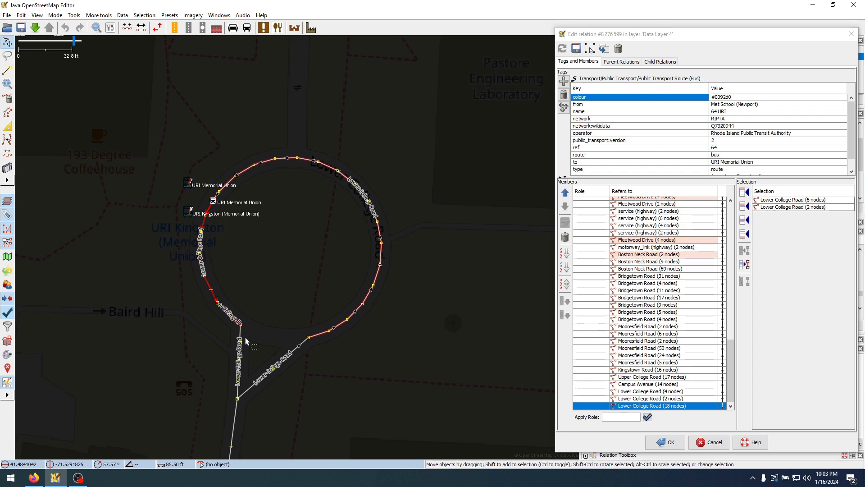
left_click(241, 337, "shift")
left_click(323, 296, "shift")
scroll(323, 297, "down", 4)
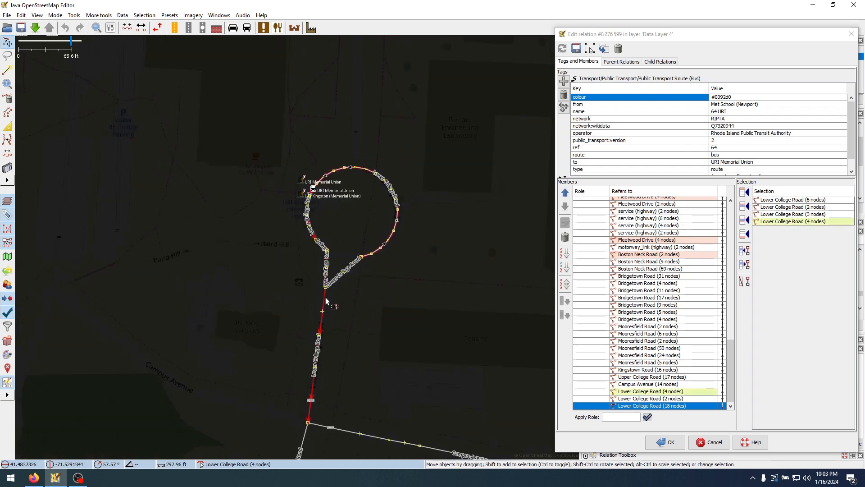
left_click_drag(323, 296, 406, 167)
left_click(392, 247, "shift")
Add the Kingstown Road ways (5, 2 and 8 nodes) west of Lower College Road to the current selection
scroll(317, 270, "down", 2)
left_click_drag(277, 375, 402, 250)
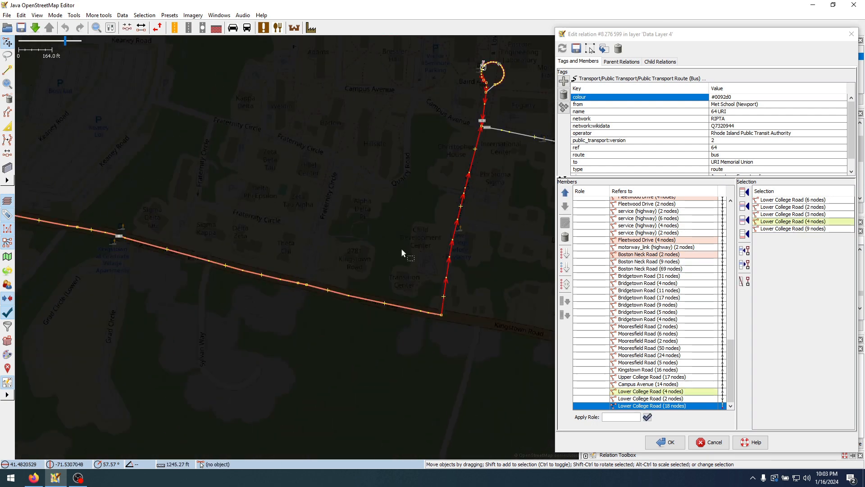
scroll(411, 307, "up", 2)
left_click(410, 308, "shift")
scroll(410, 309, "down", 1)
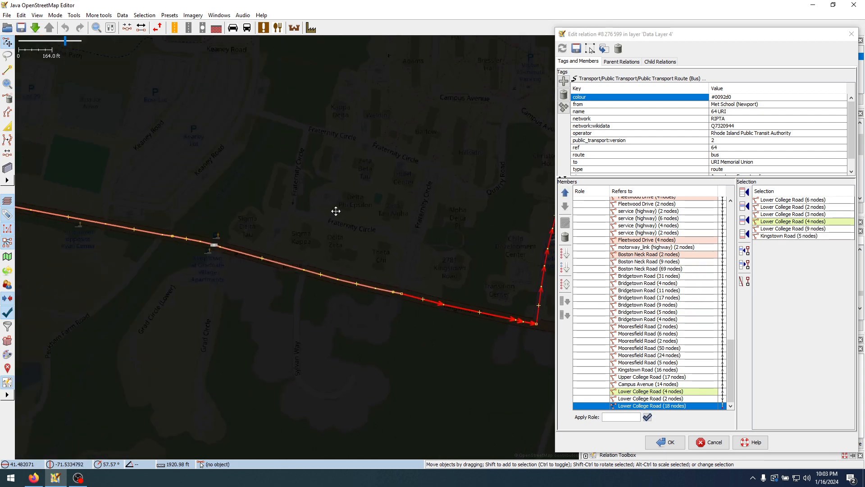
left_click(388, 292, "shift")
scroll(391, 293, "up", 4)
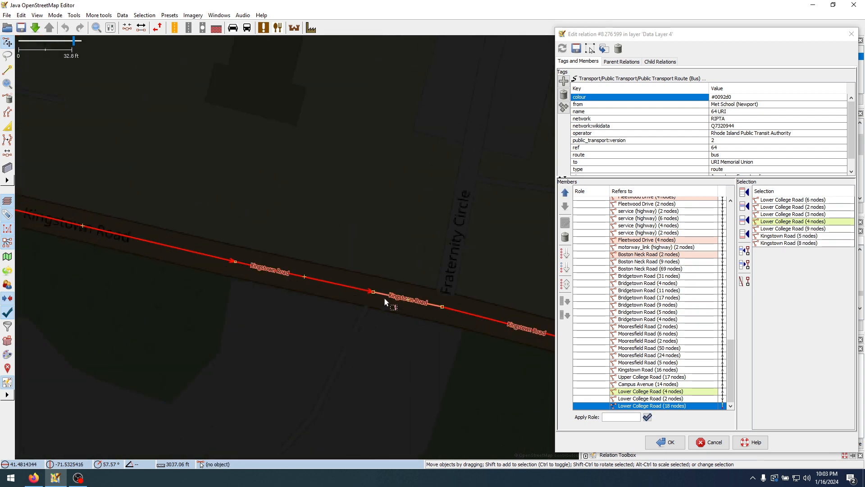
left_click(357, 287, "ctrl")
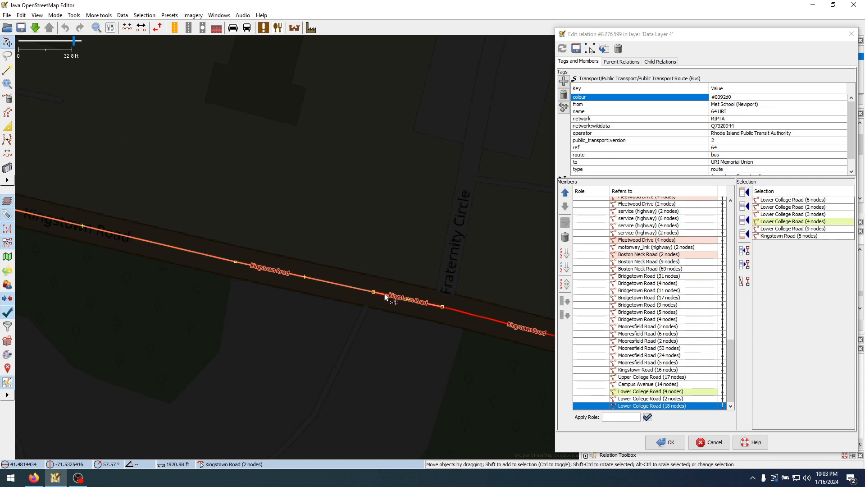
left_click(387, 297, "ctrl")
left_click(332, 284, "ctrl")
scroll(332, 283, "down", 3)
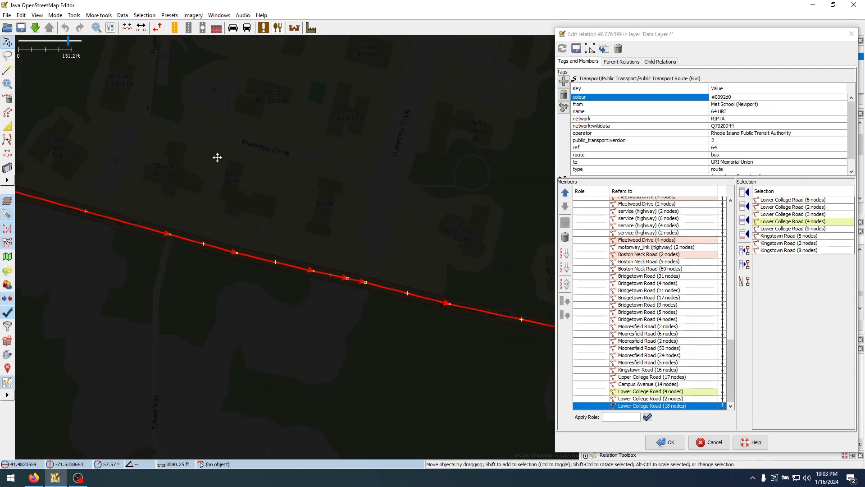
Extend the selection west toward Kingston with the 54-node Kingstown Road way and the 3-node westbound carriageway
left_click(369, 279, "ctrl")
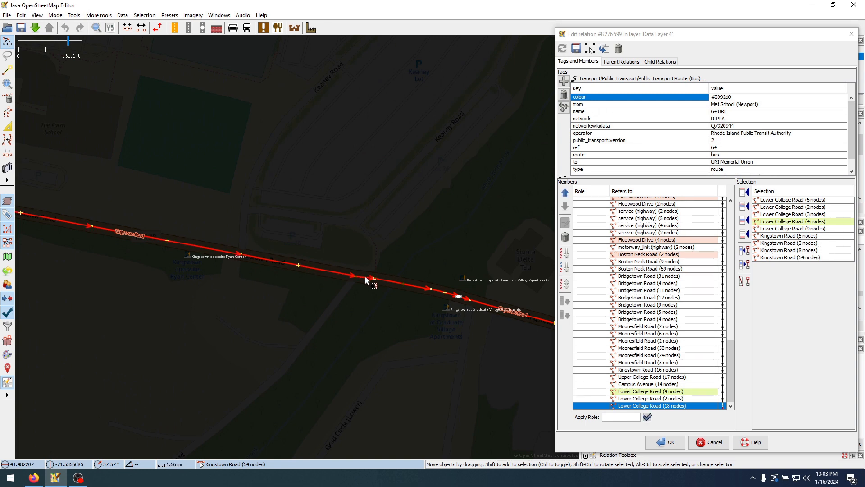
left_click_drag(139, 169, 493, 228)
scroll(262, 202, "down", 4)
left_click_drag(261, 199, 503, 292)
scroll(275, 234, "down", 5)
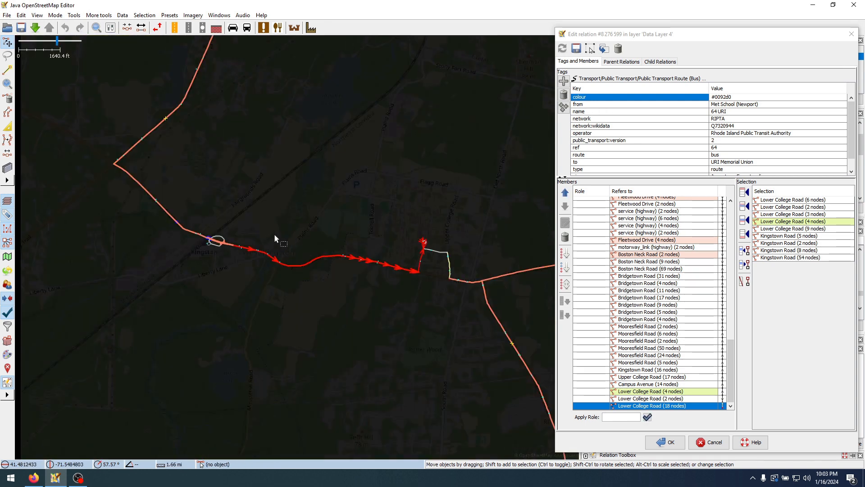
left_click_drag(265, 226, 320, 242)
scroll(280, 296, "up", 8)
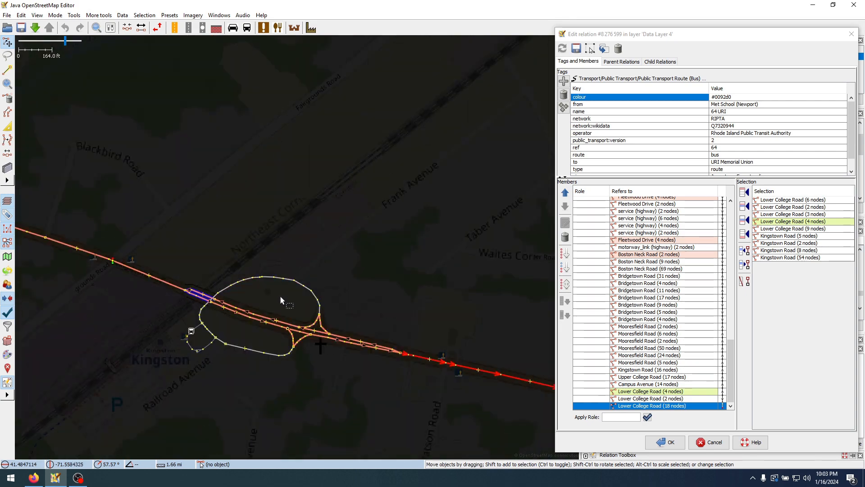
left_click_drag(381, 296, 243, 263)
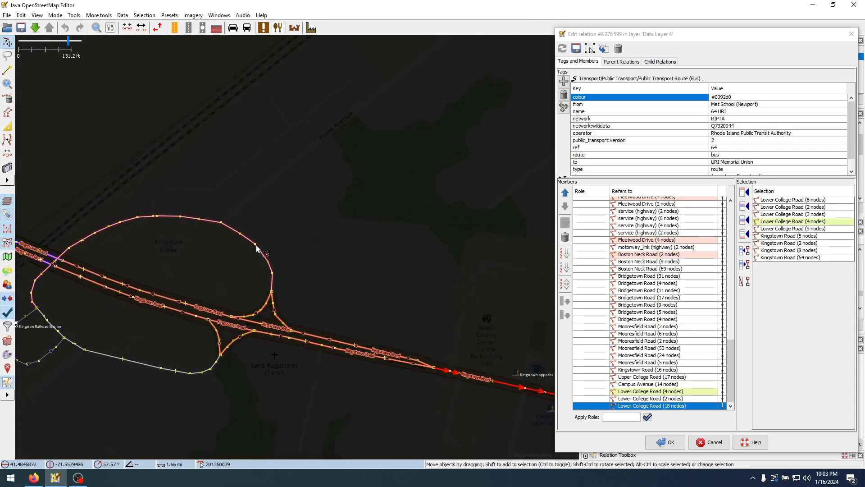
left_click_drag(171, 277, 257, 248)
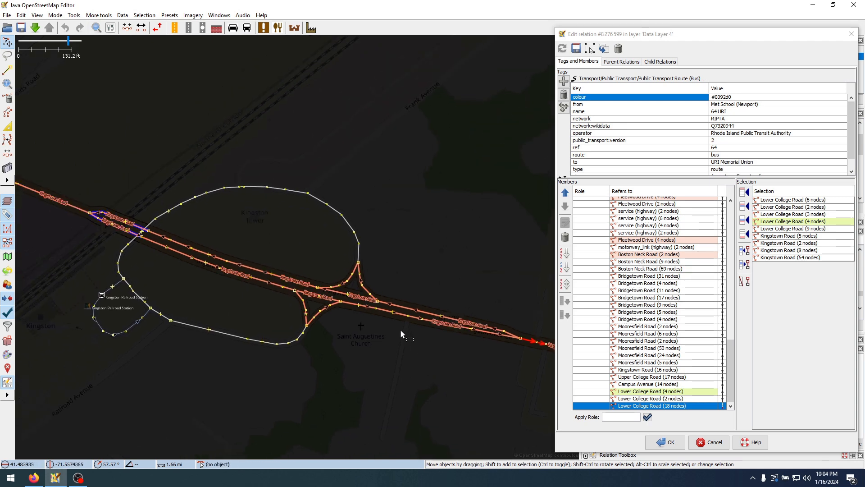
left_click_drag(514, 346, 434, 333)
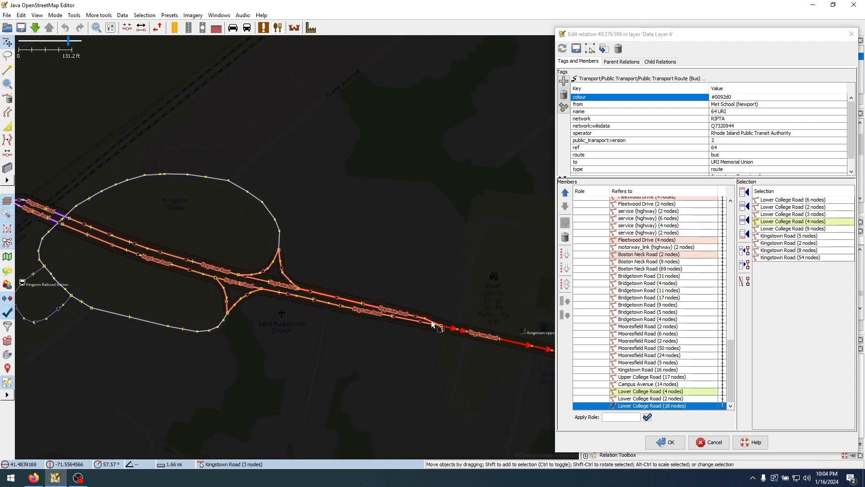
scroll(431, 323, "up", 3)
left_click(433, 328, "shift")
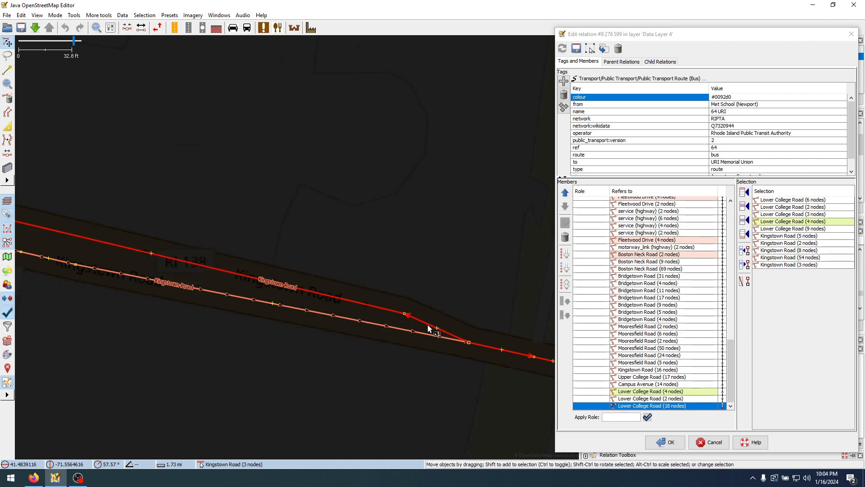
Switch to the RIPTA route 64 page in Firefox and examine the inbound route's path around Kingston Railroad Station
scroll(428, 326, "down", 3)
left_click_drag(307, 256, 368, 285)
scroll(363, 319, "up", 2)
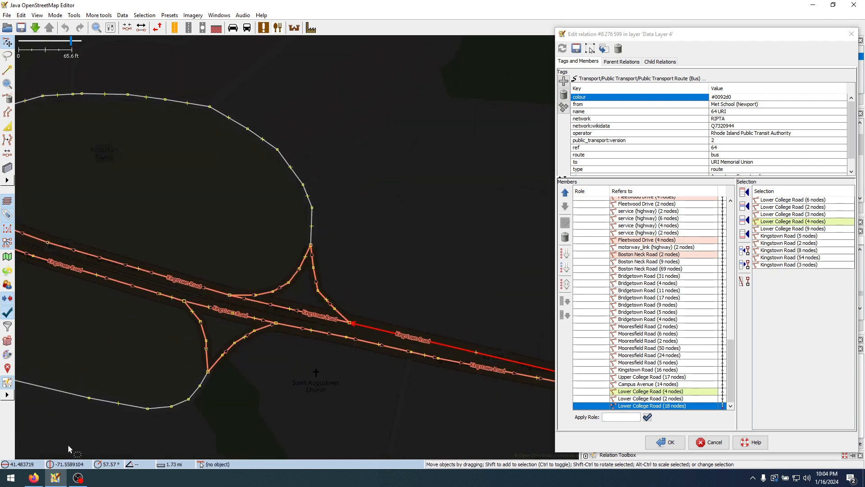
left_click(34, 478)
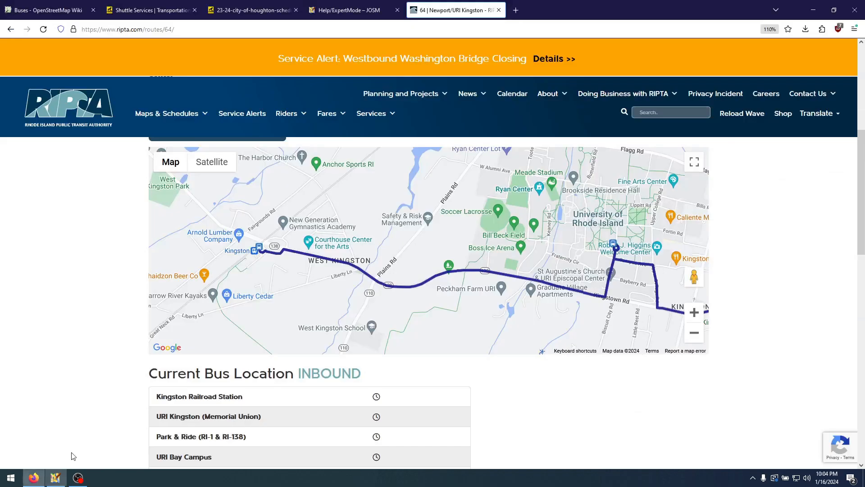
left_click(701, 318)
left_click(700, 316)
left_click_drag(211, 245, 637, 251)
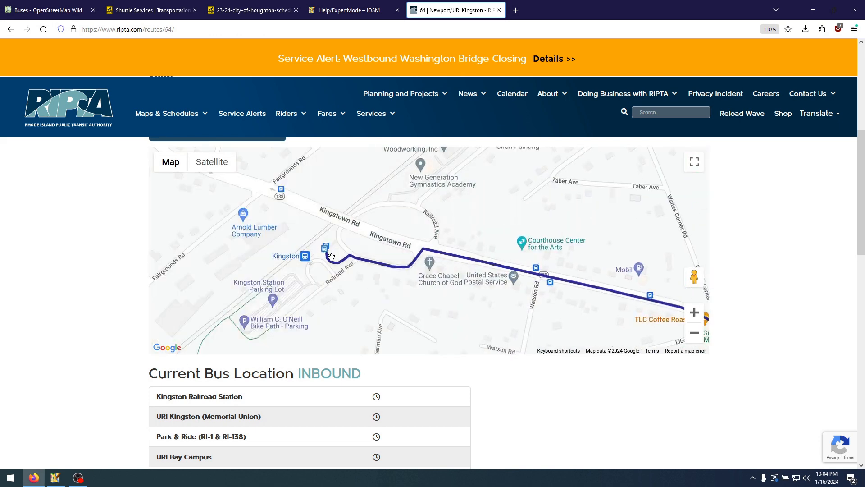
left_click_drag(331, 256, 316, 269)
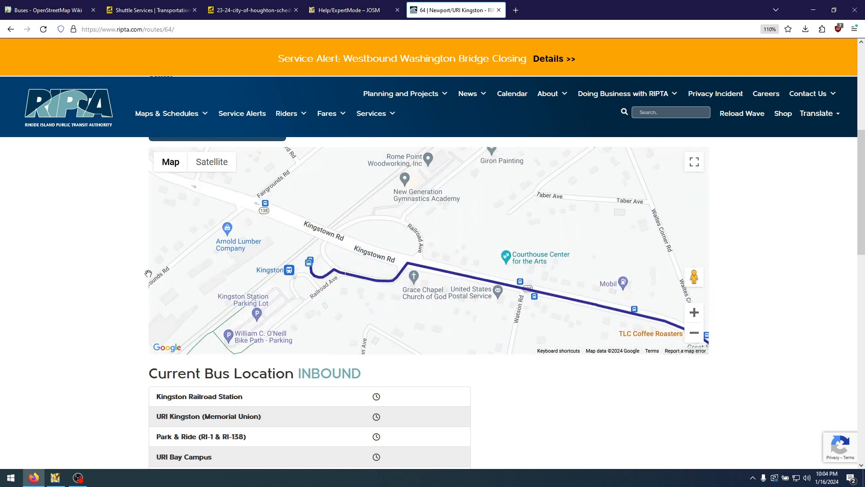
Show the outbound route 64 map, examine its path into Kingston station, and return to JOSM
scroll(101, 325, "up", 2)
left_click(411, 213)
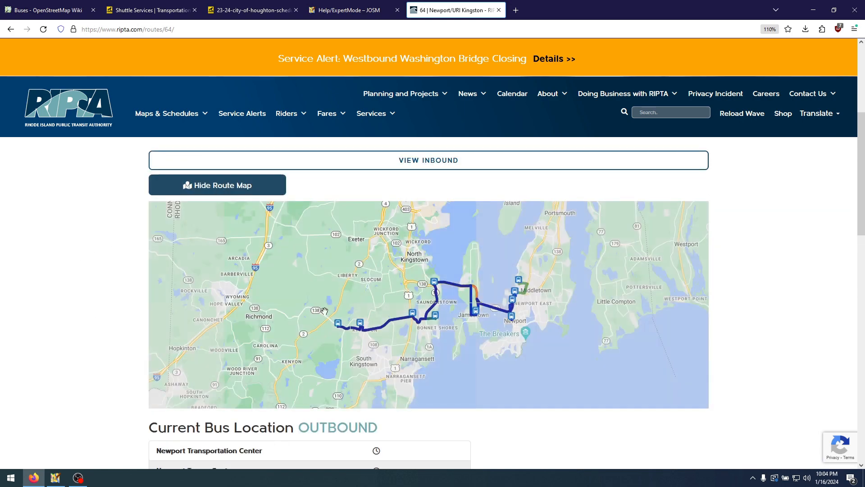
left_click(697, 375)
left_click(697, 375)
left_click_drag(222, 331, 448, 308)
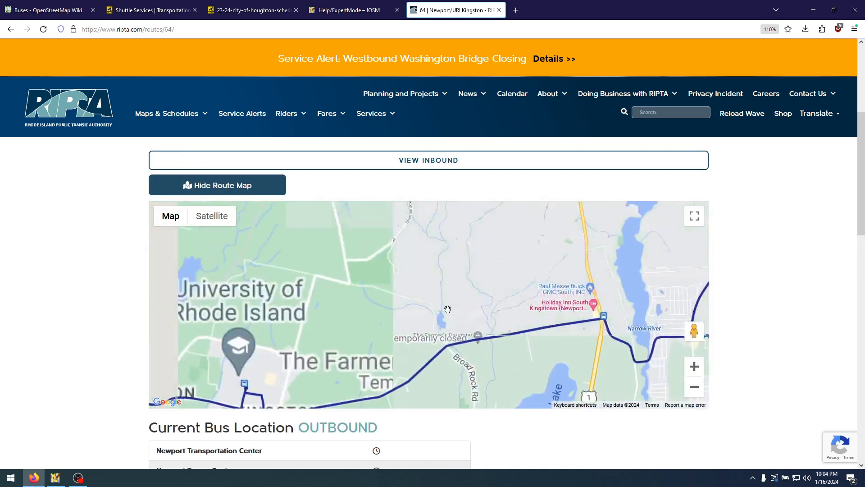
left_click(694, 371)
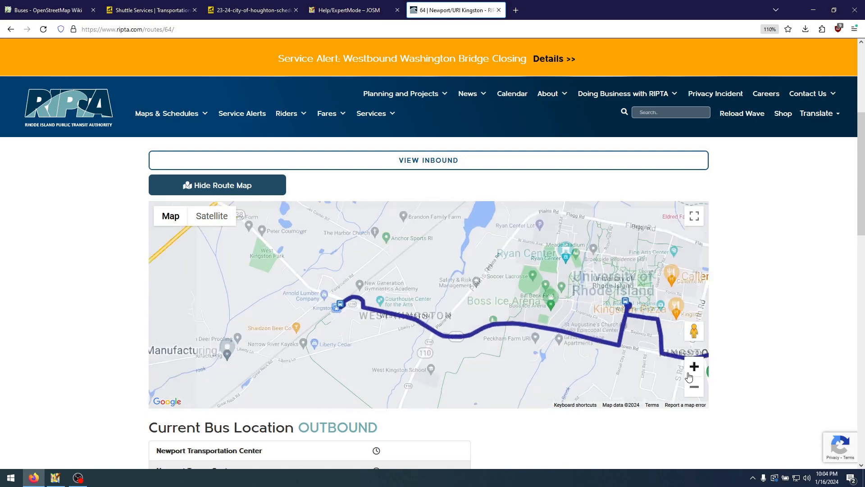
left_click(694, 371)
left_click_drag(274, 331, 492, 345)
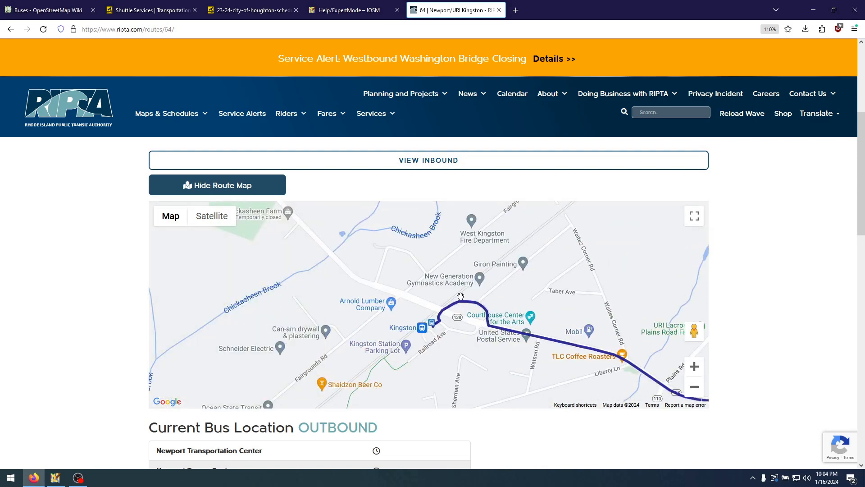
left_click(55, 477)
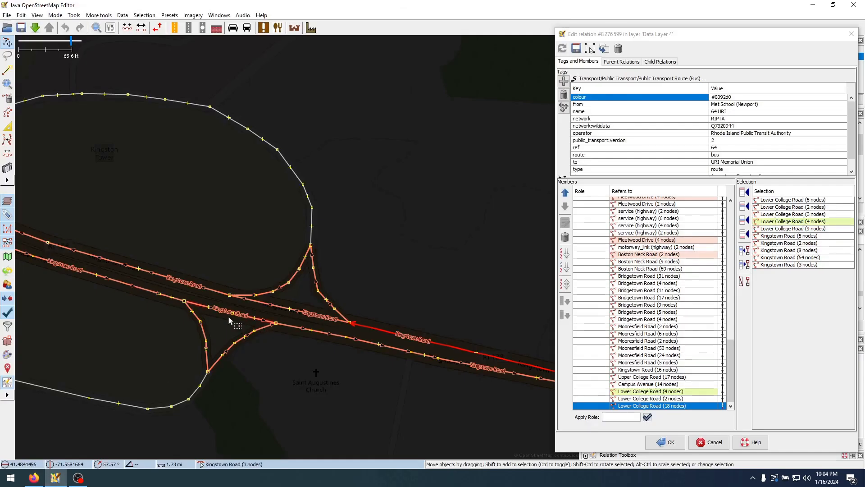
Add the 5-node primary_link, 20-node unclassified loop road and 2-node service way leading to Kingston Railroad Station to the selection
left_click(324, 297, "shift")
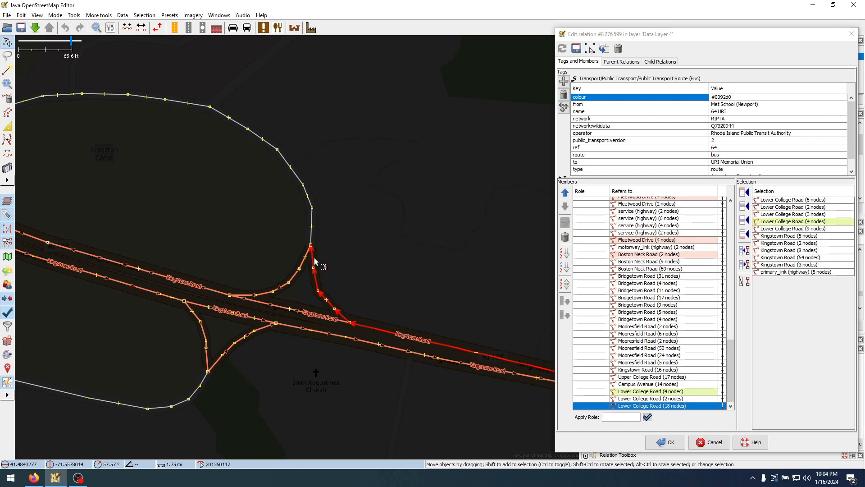
left_click(312, 233, "shift")
left_click_drag(119, 213, 387, 243)
left_click_drag(260, 233, 372, 232)
scroll(185, 333, "up", 2)
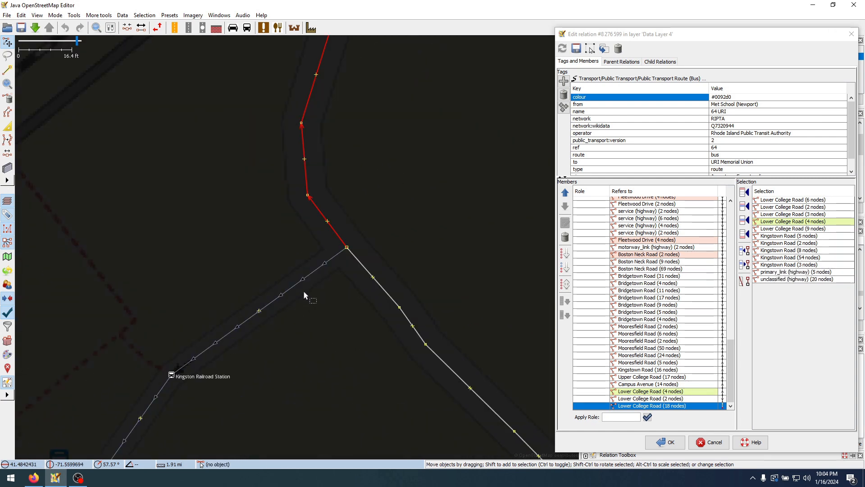
left_click(315, 267, "shift")
scroll(223, 268, "down", 1)
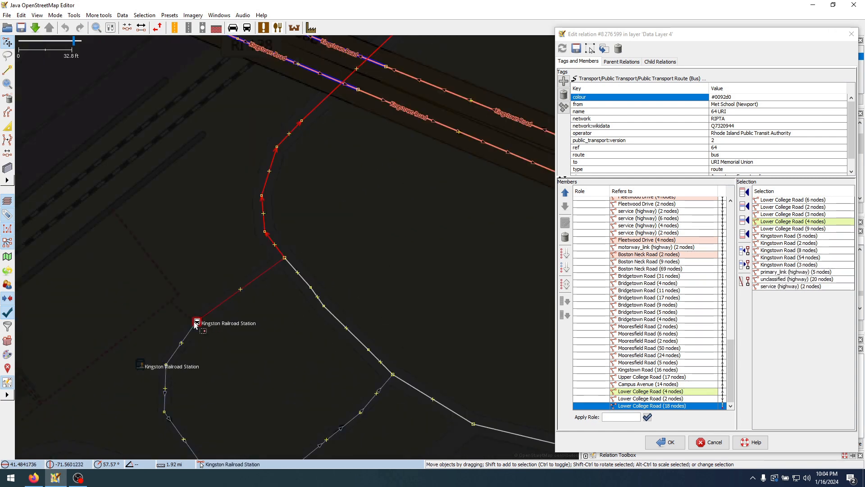
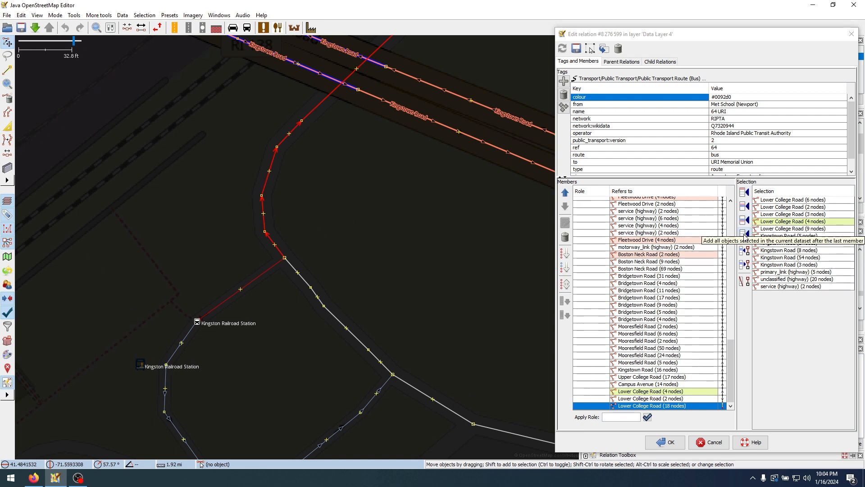
Add the selected ways from Lower College Road along Kingstown Road to the railroad station to the 64 URI bus route, then clear the selection
left_click(743, 221)
left_click(396, 279)
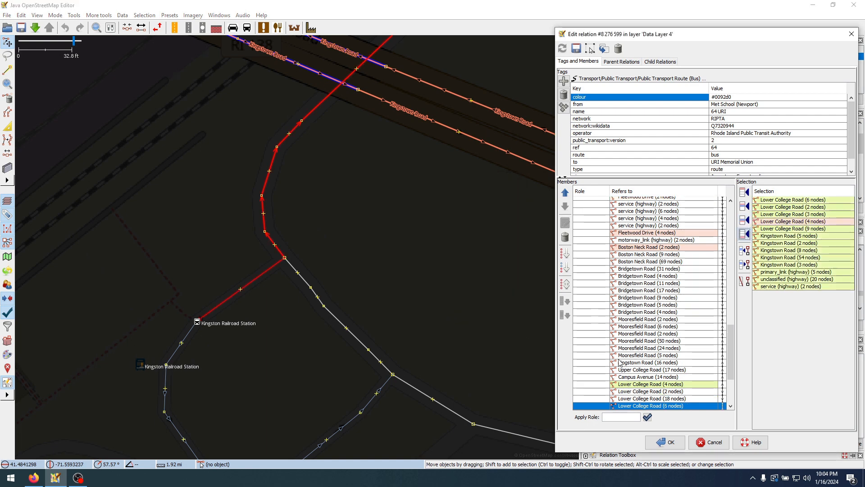
left_click(630, 355)
left_click(440, 313)
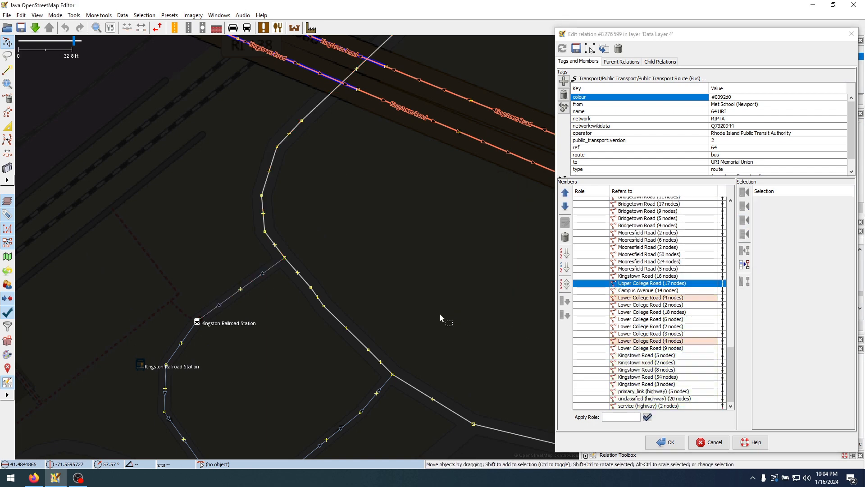
Zoom to the repeated four-node Lower College Road member, review the route's member list, and save the 64 URI relation
left_click(657, 299)
right_click(657, 297)
left_click(670, 303)
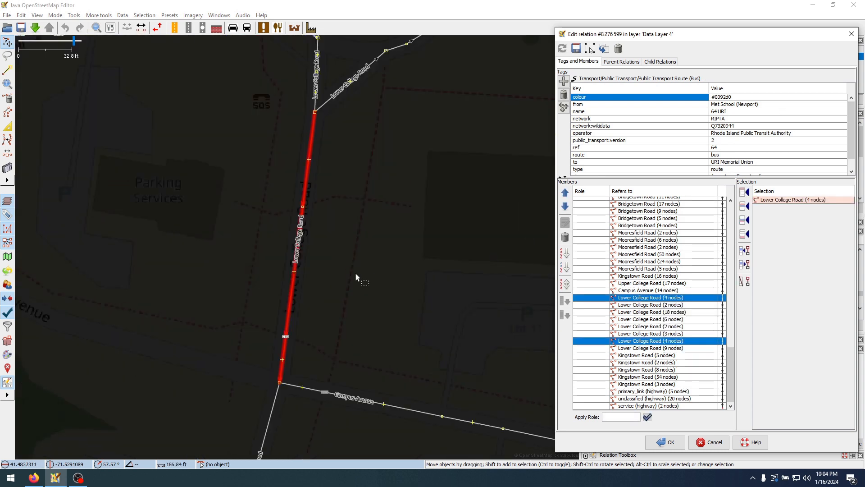
scroll(355, 272, "down", 8)
scroll(355, 272, "up", 3)
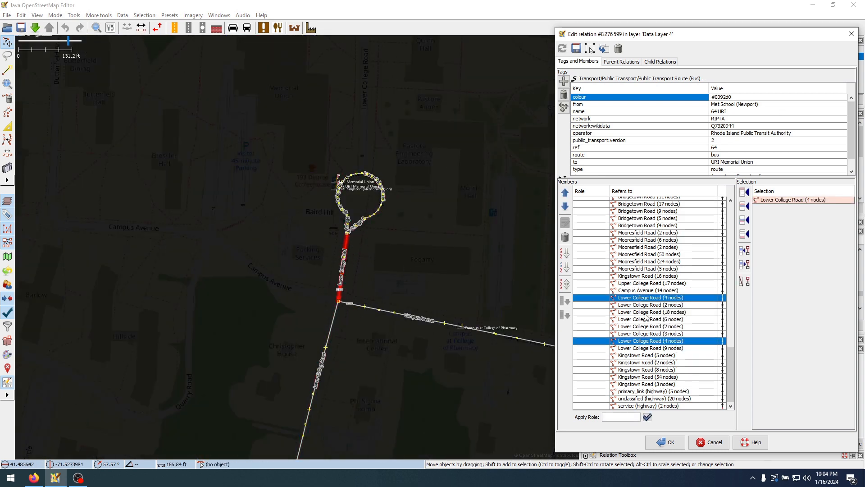
scroll(647, 316, "up", 7)
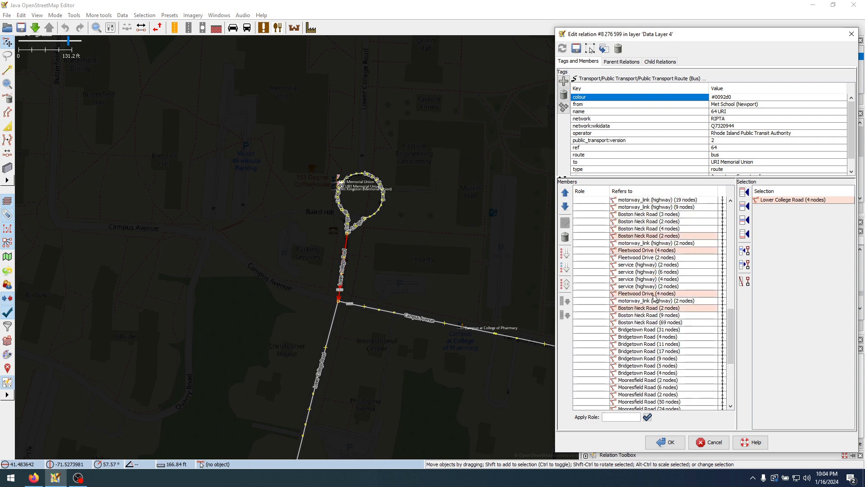
scroll(665, 339, "up", 8)
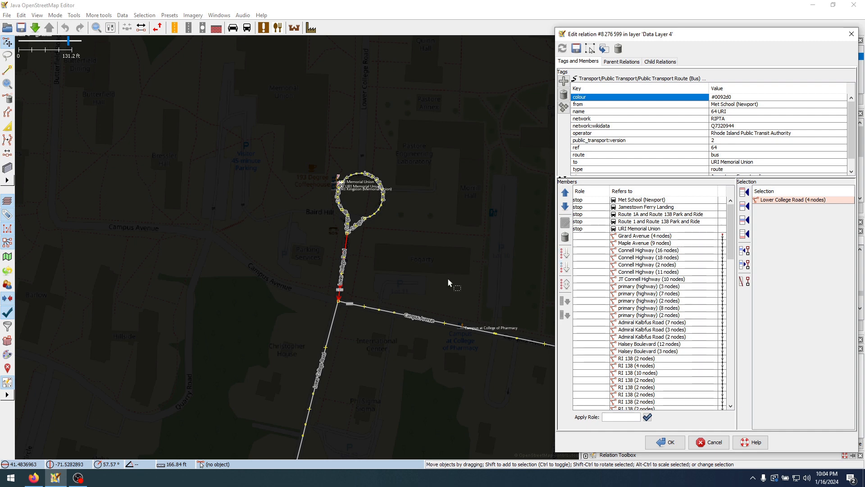
left_click(666, 443)
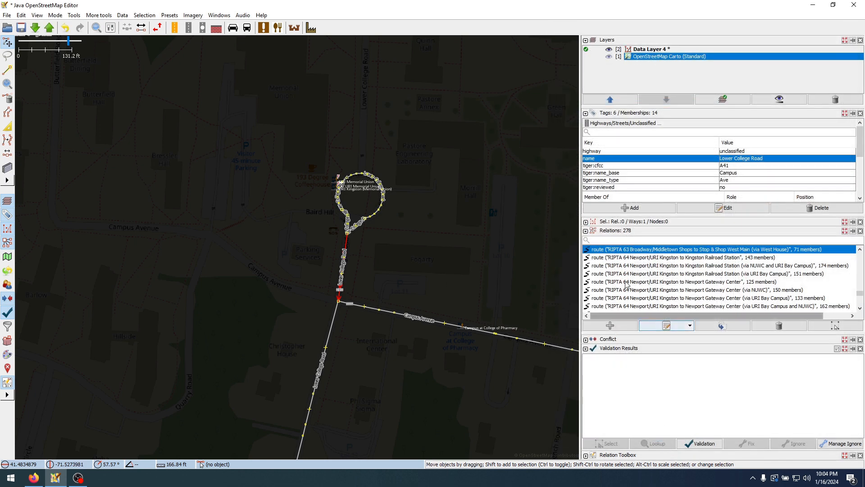
Open the RIPTA 63 Broadway/Middletown Shops relation for editing and inspect the route_ref tag of the Campus at College of Pharmacy stop
right_click(638, 251)
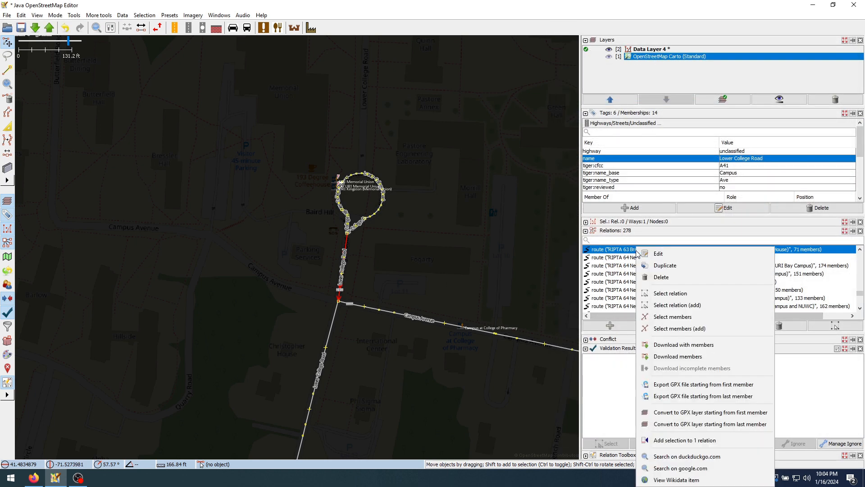
left_click(684, 255)
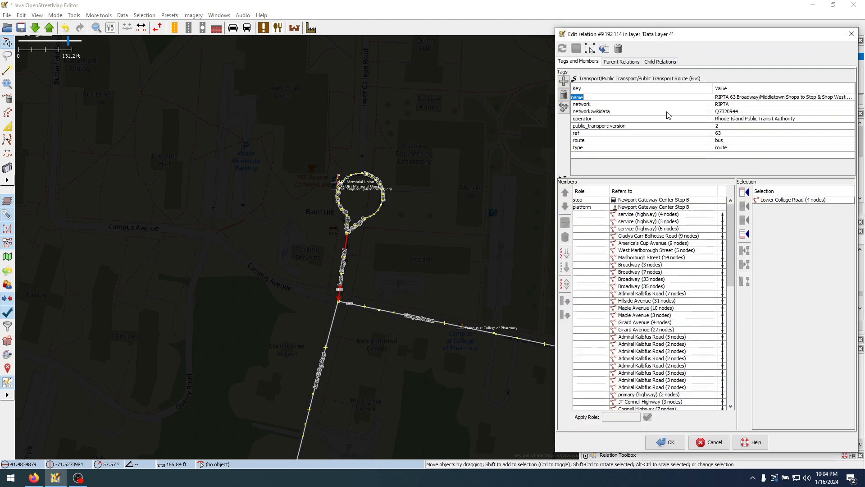
left_click(464, 328)
left_click_drag(733, 47, 203, 41)
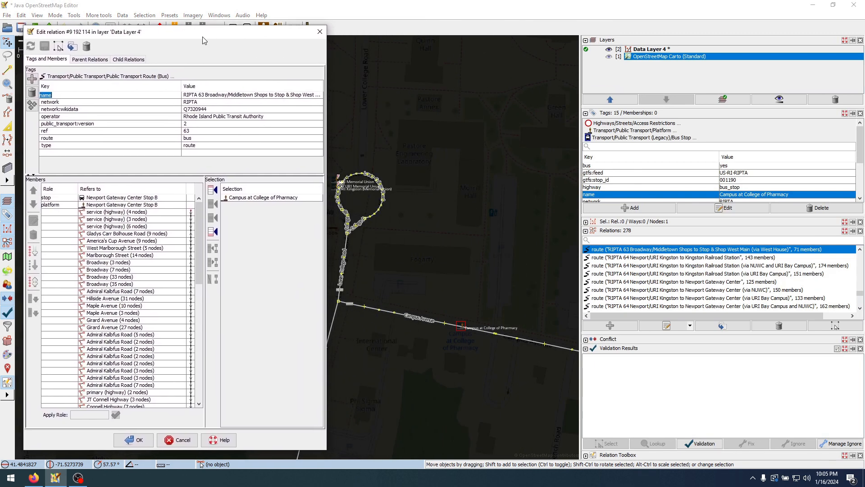
scroll(690, 198, "down", 3)
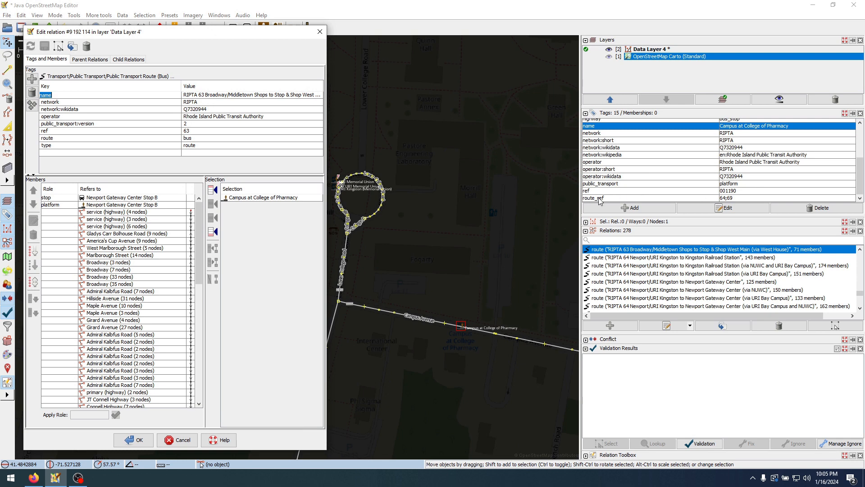
left_click(726, 198)
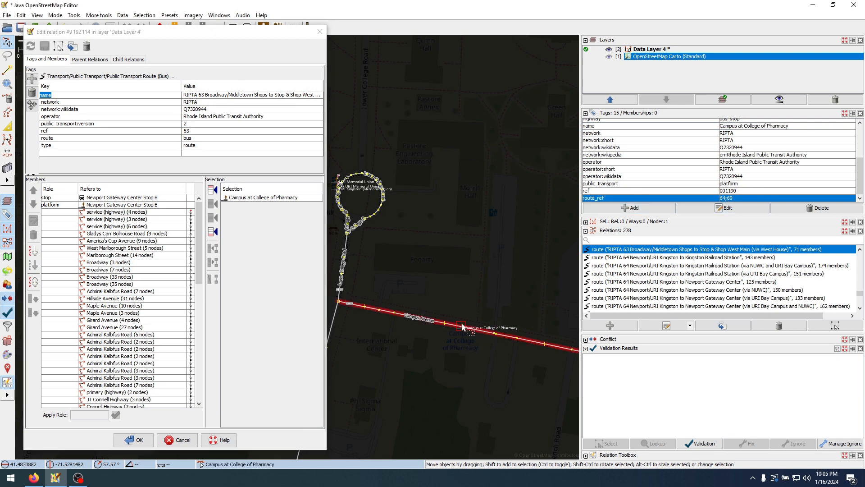
Deselect the bus stop, close the RIPTA 63 relation editor, and select the South County Trail way on the map
scroll(527, 253, "down", 4)
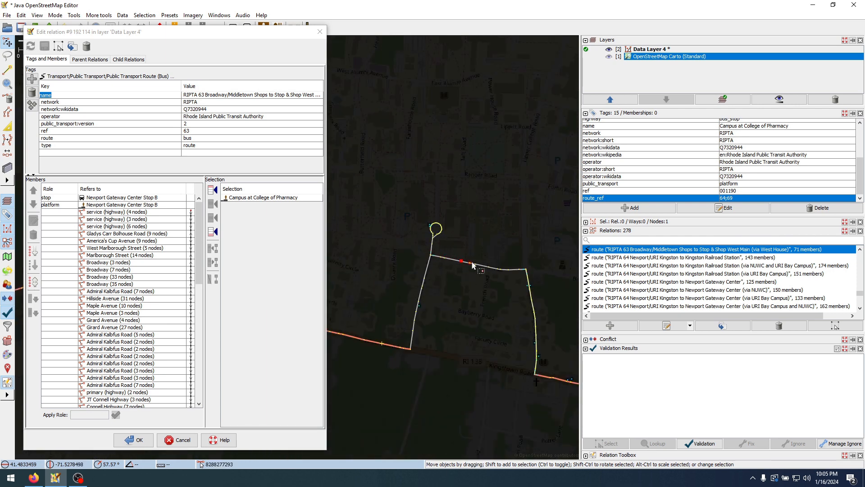
scroll(442, 293, "down", 3)
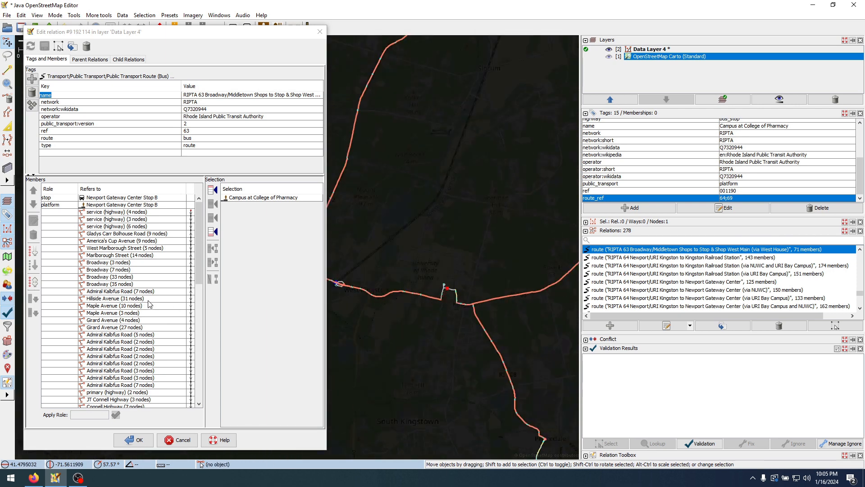
left_click(261, 374)
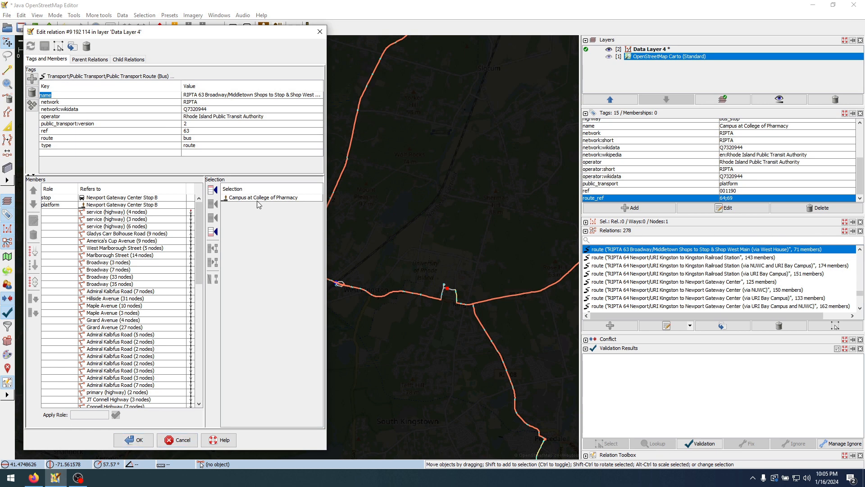
left_click(575, 236)
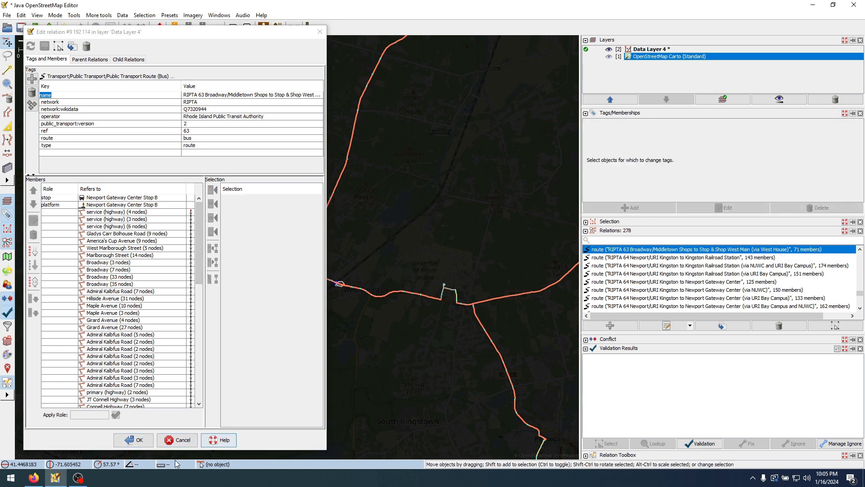
left_click(147, 444)
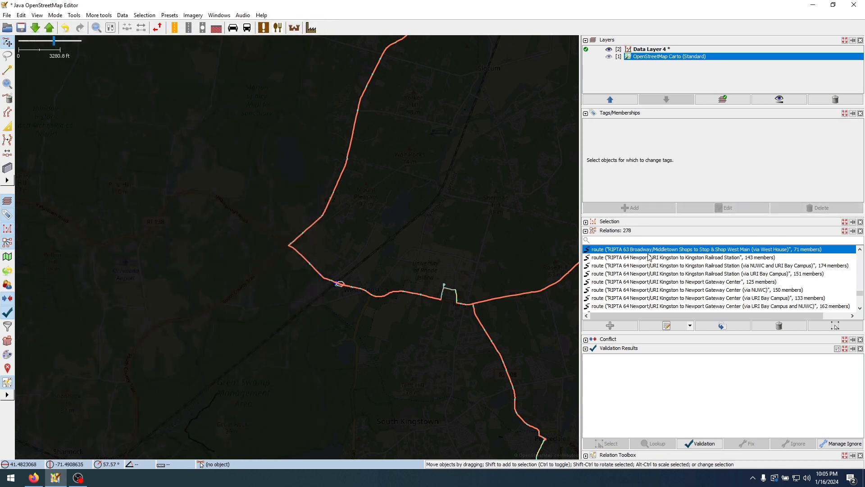
scroll(381, 244, "down", 5)
left_click(280, 299)
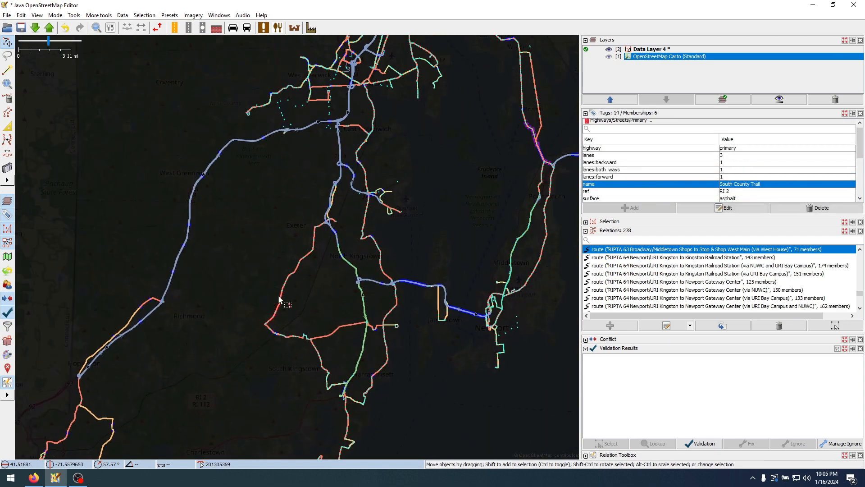